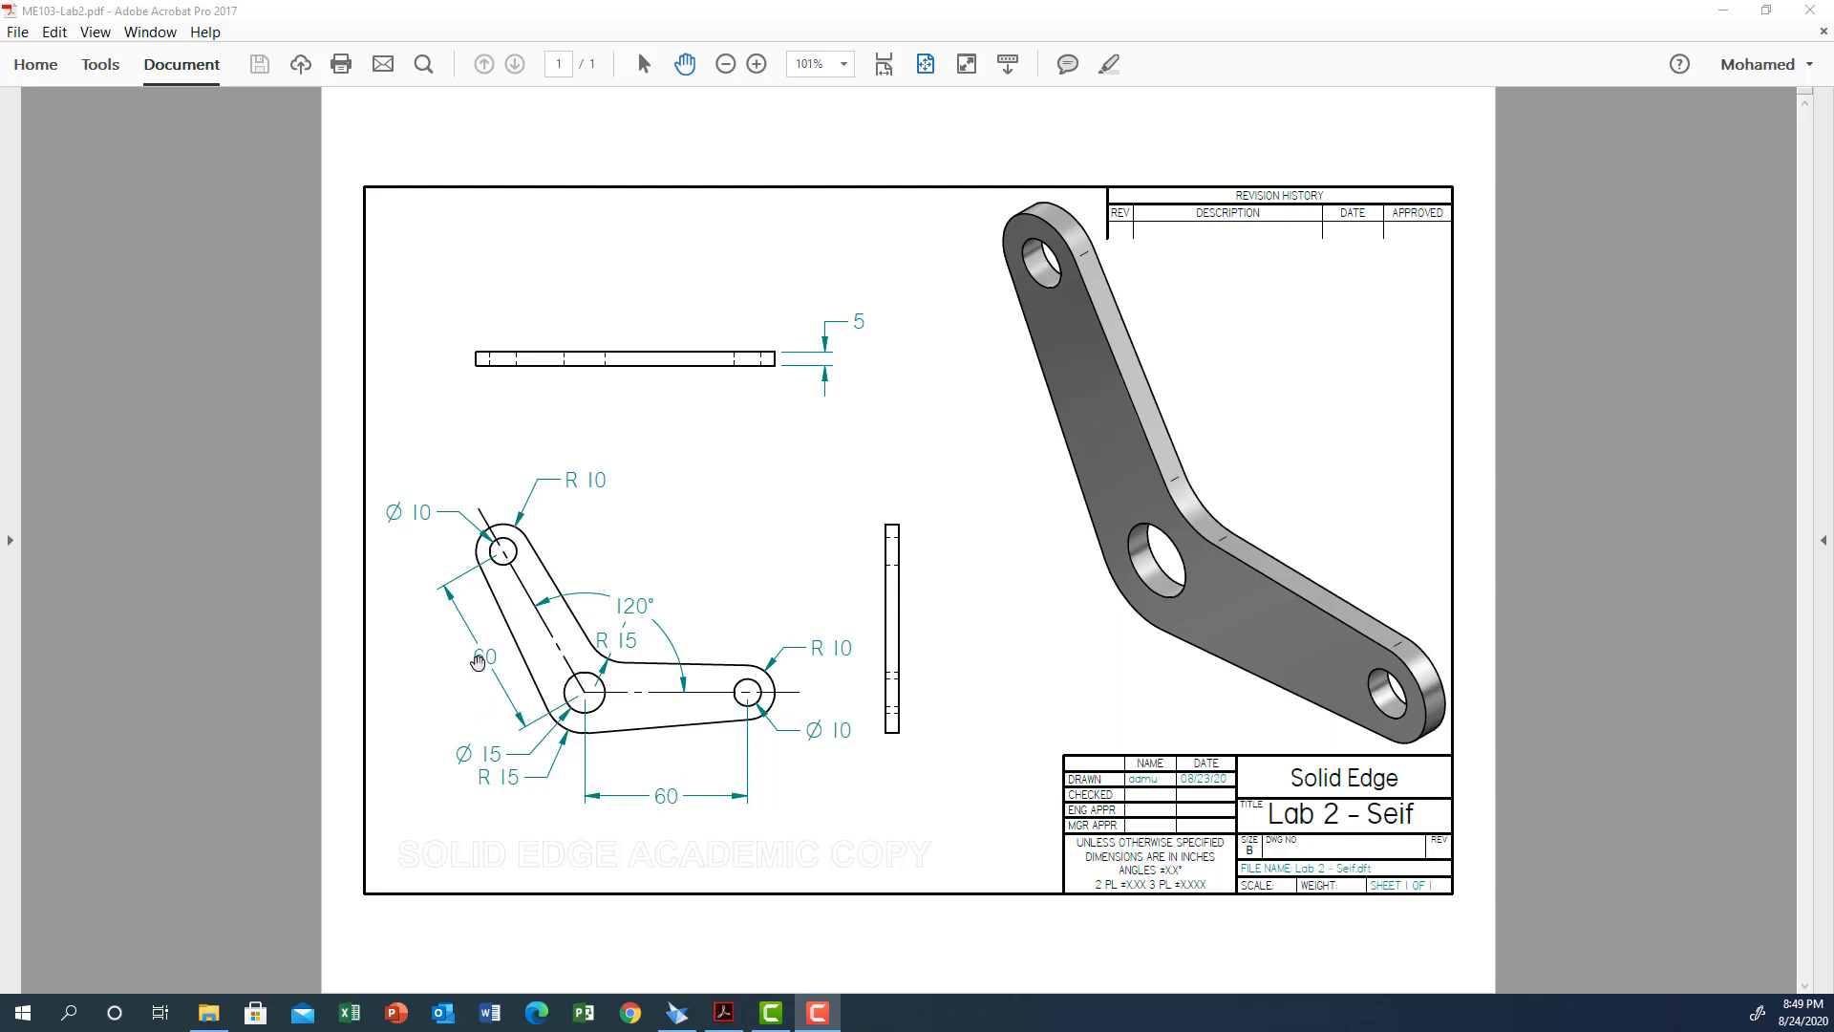
Step: After reviewing the Lab 2 bent link PDF, switch over to Solid Edge
{"action": "left_click", "coordinate": [677, 1015]}
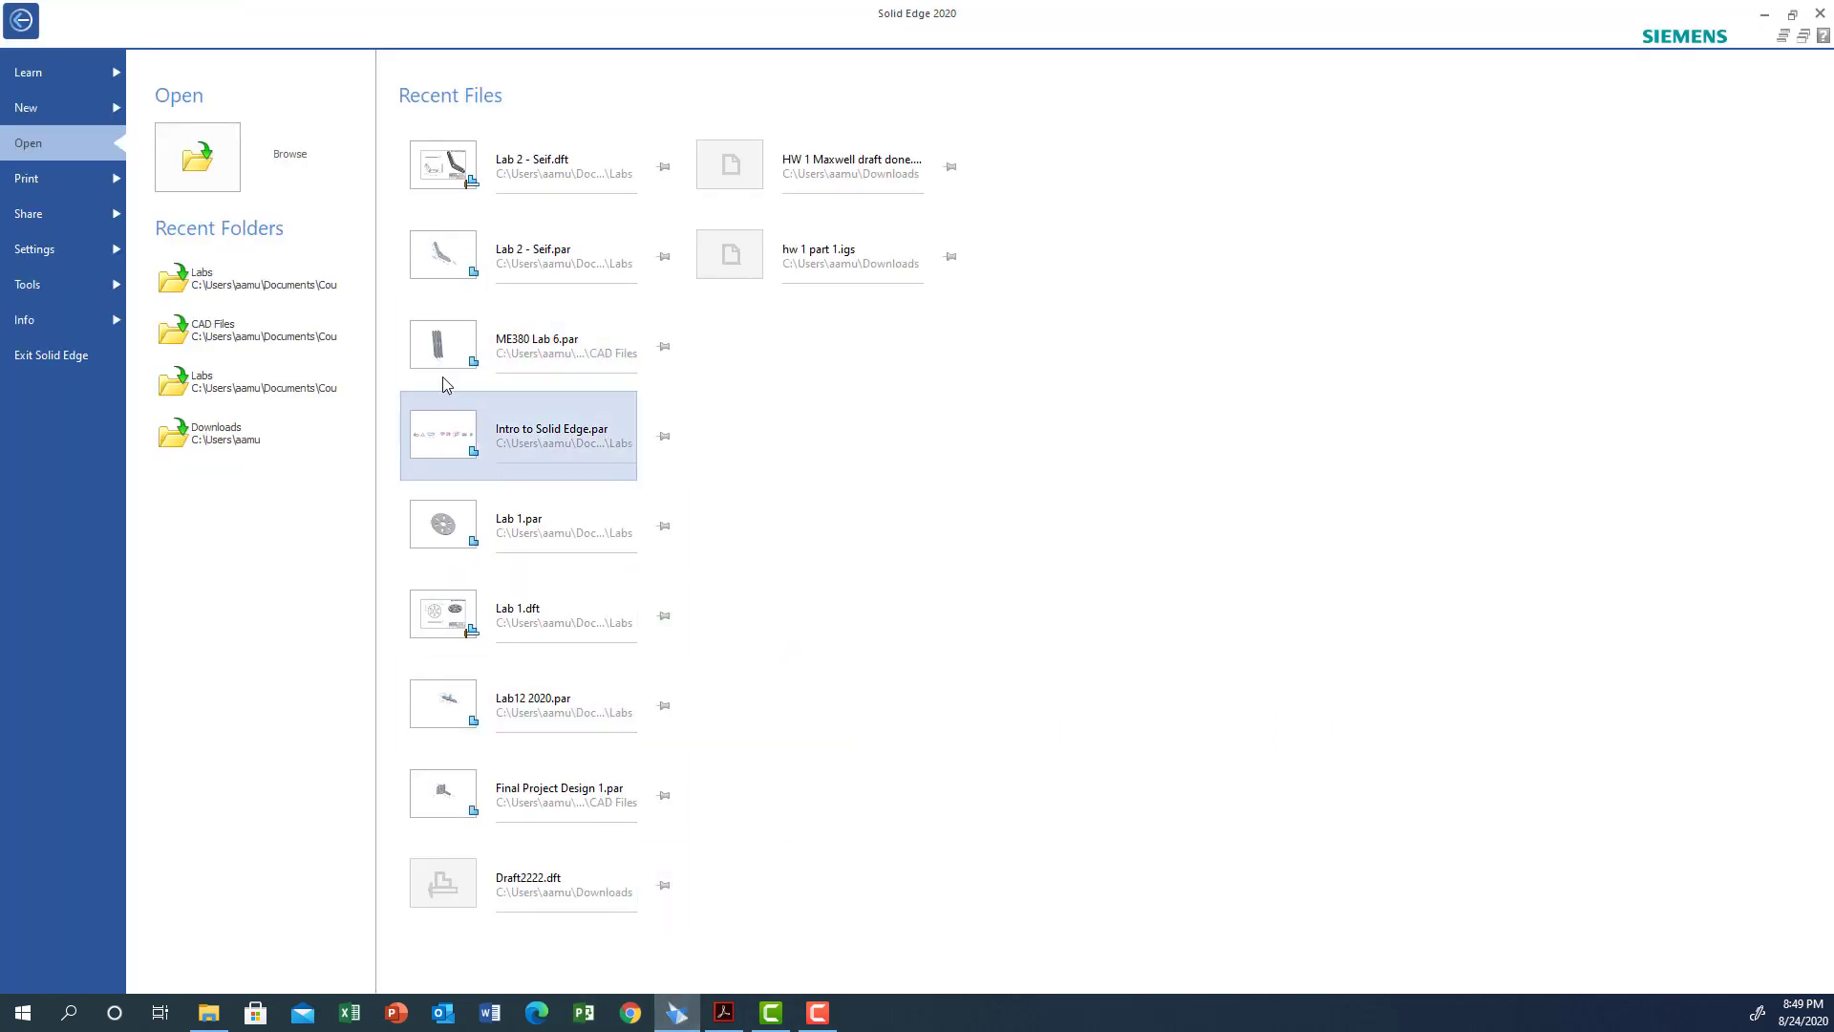
Step: Create a new part from the ANSI Metric template ansi metric part.par
{"action": "mouse_move", "coordinate": [25, 113]}
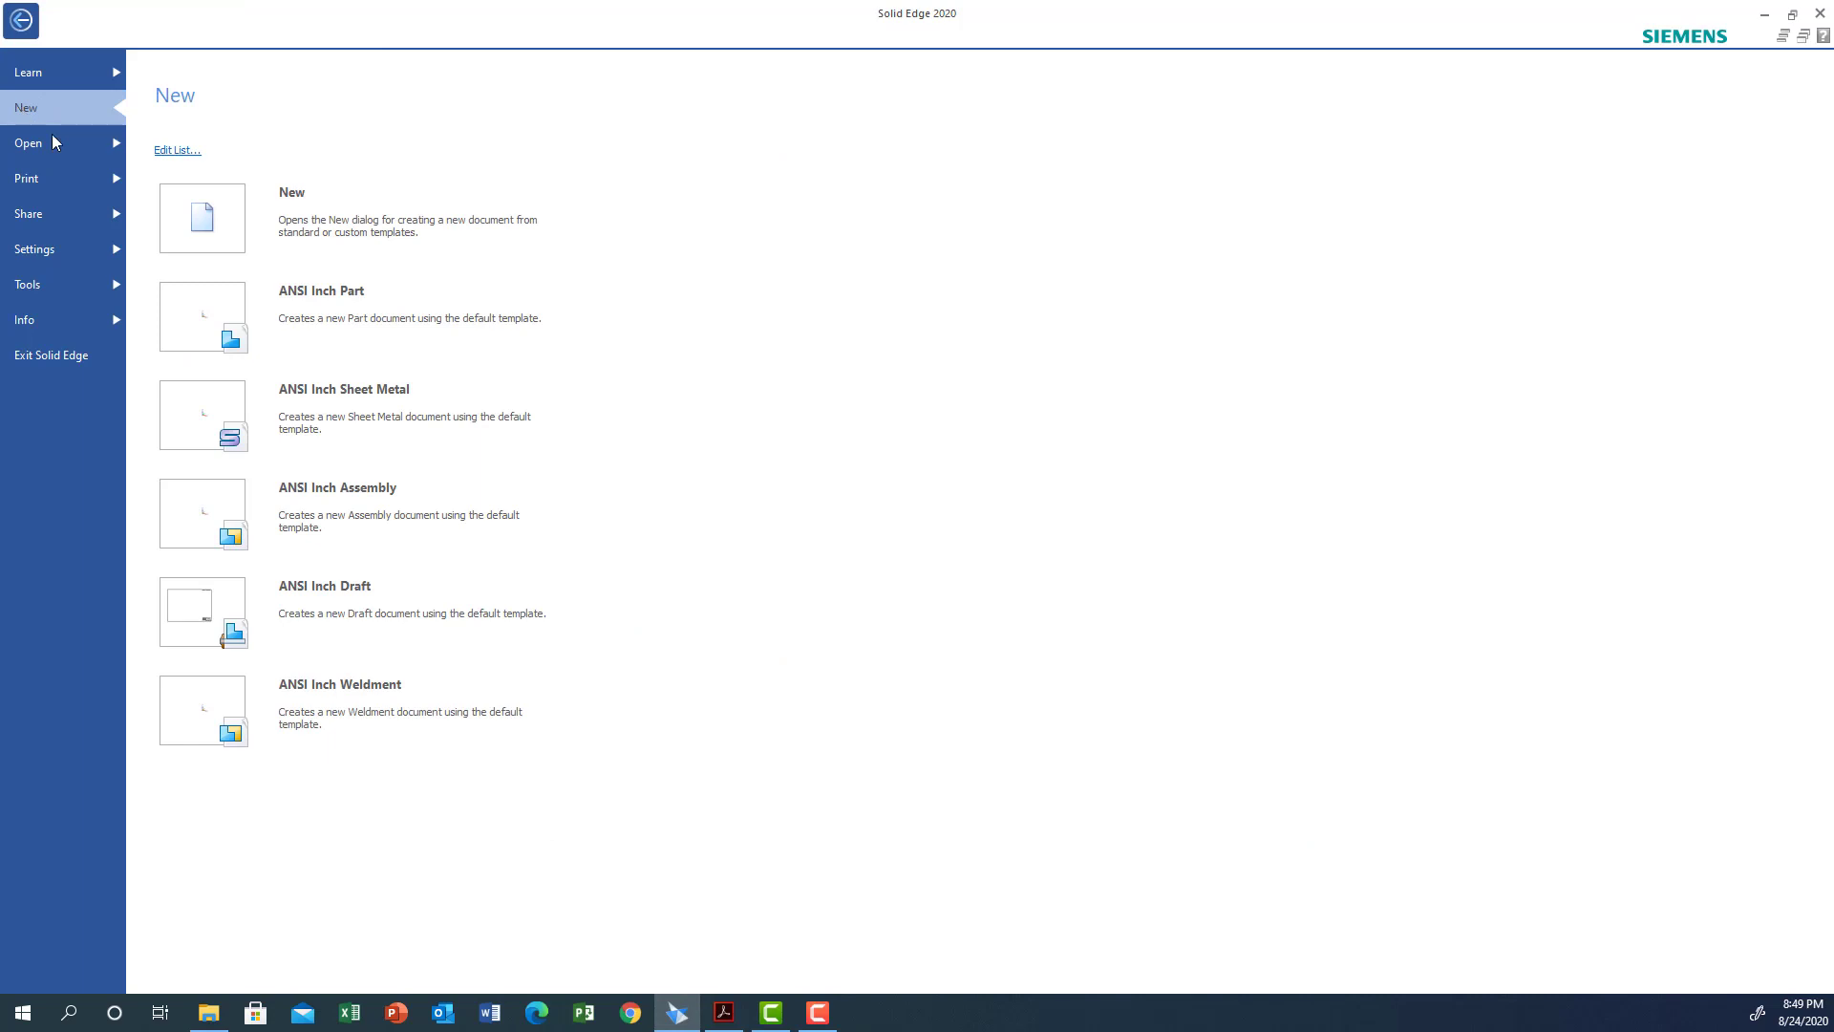
{"action": "left_click", "coordinate": [313, 216]}
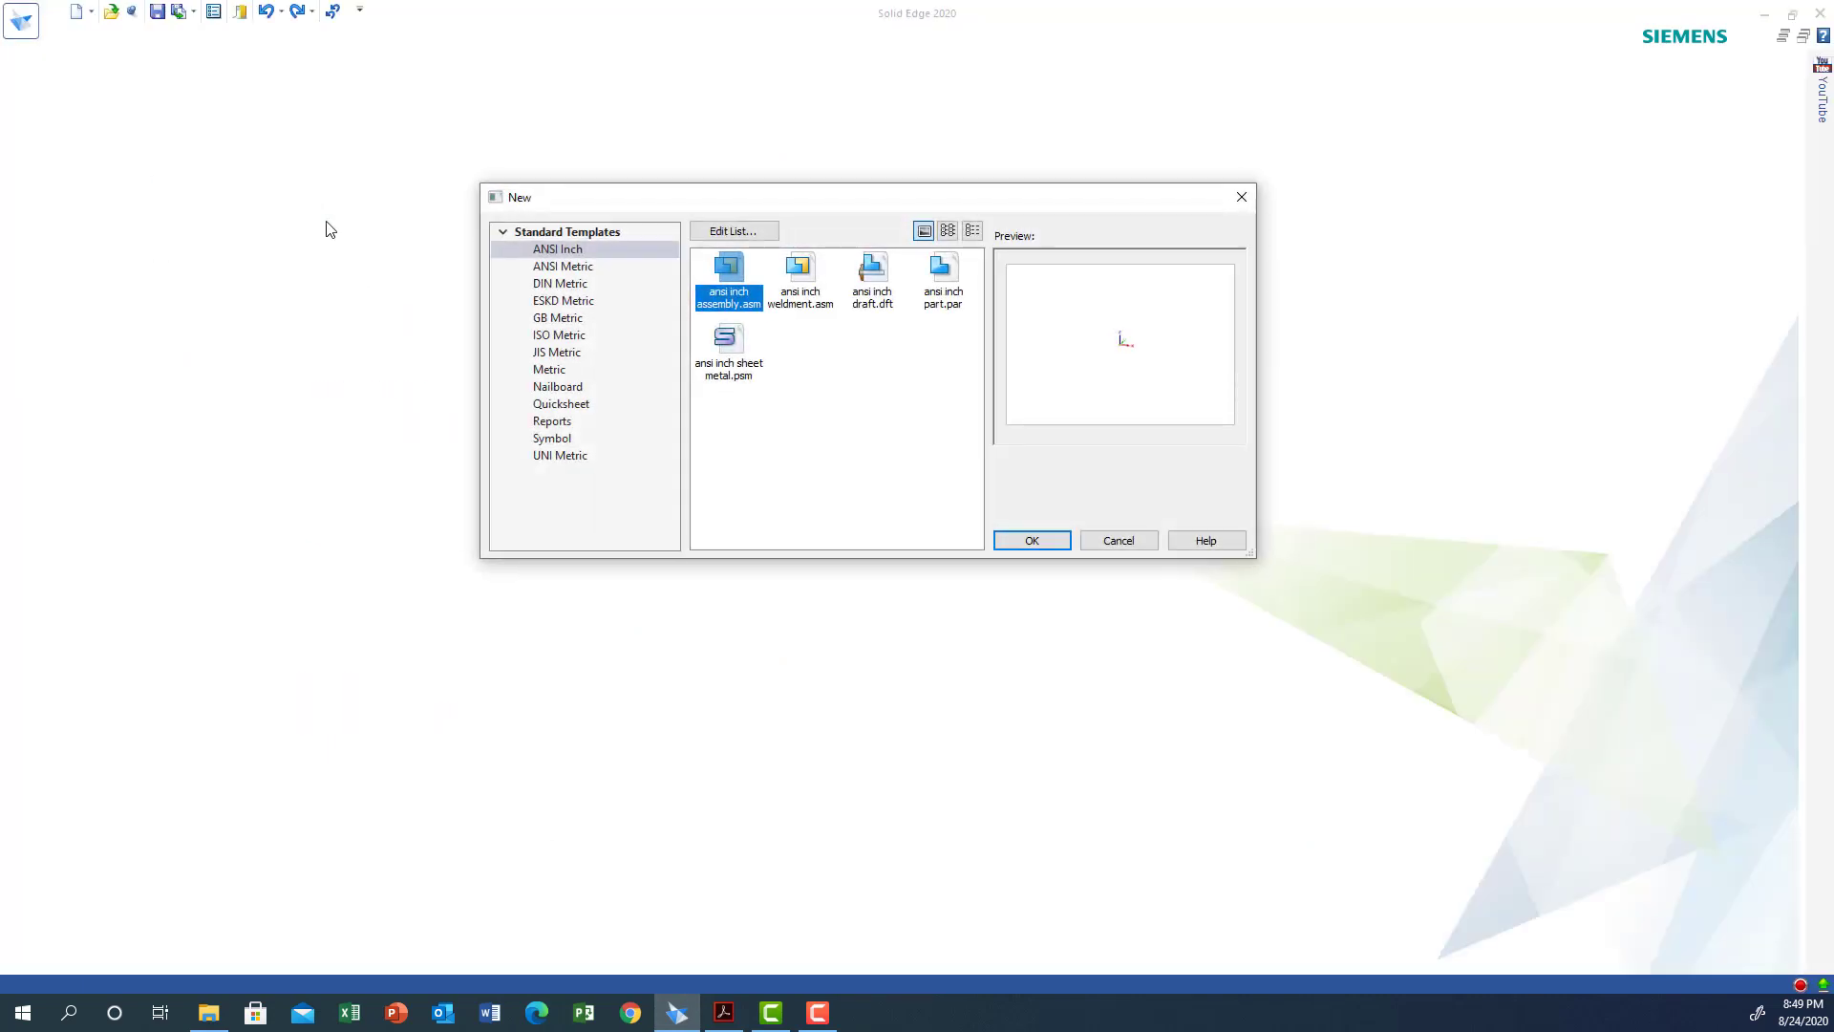
{"action": "left_click", "coordinate": [577, 270]}
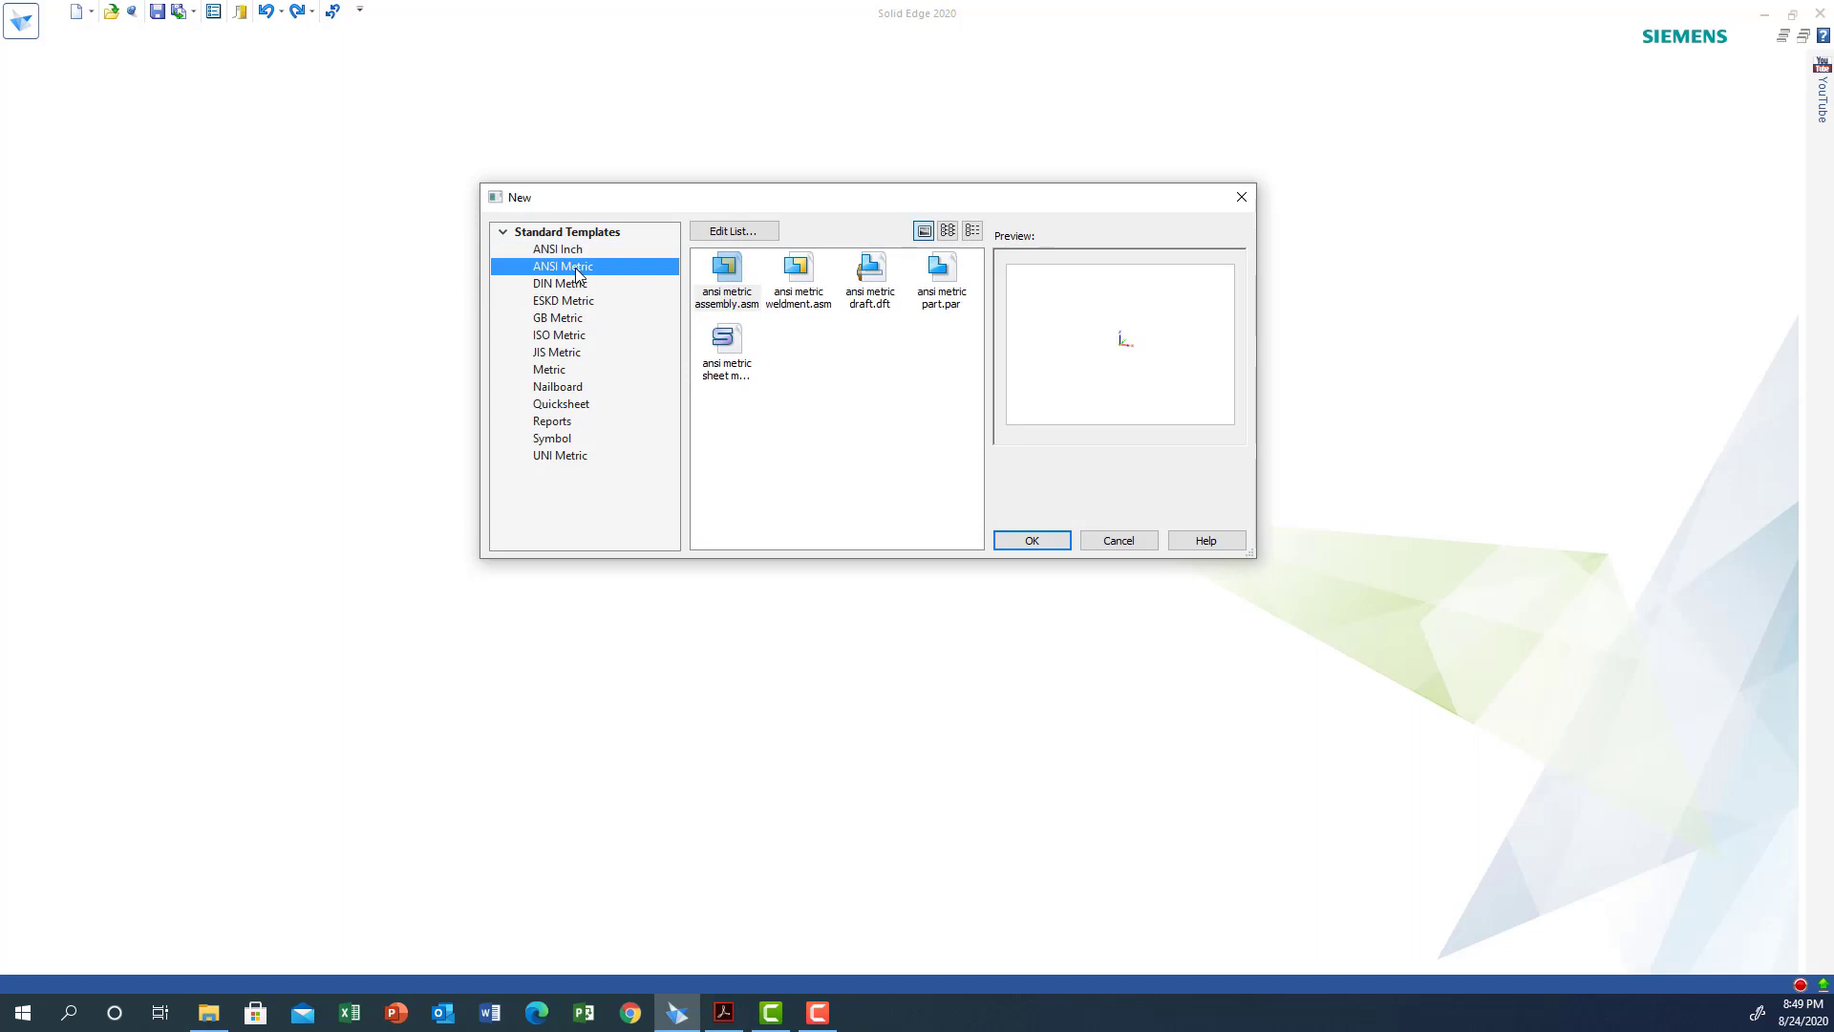
{"action": "left_click", "coordinate": [951, 294]}
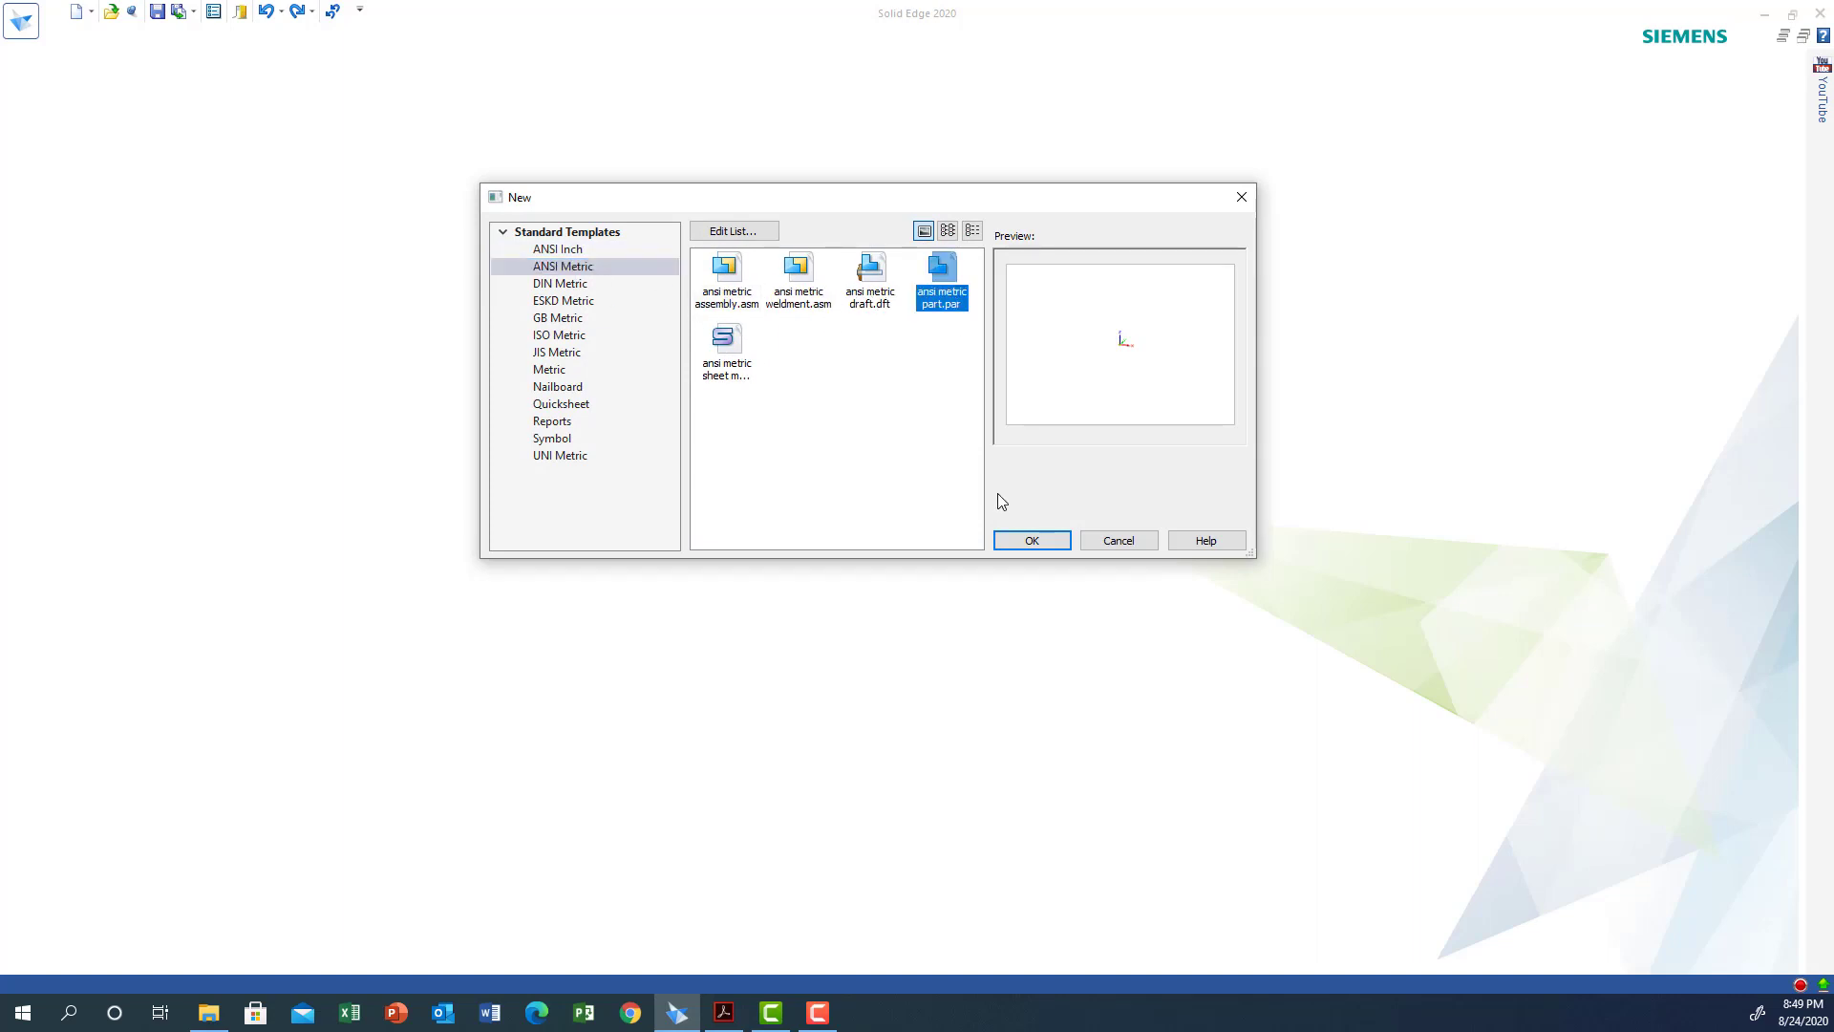
{"action": "left_click", "coordinate": [1032, 542]}
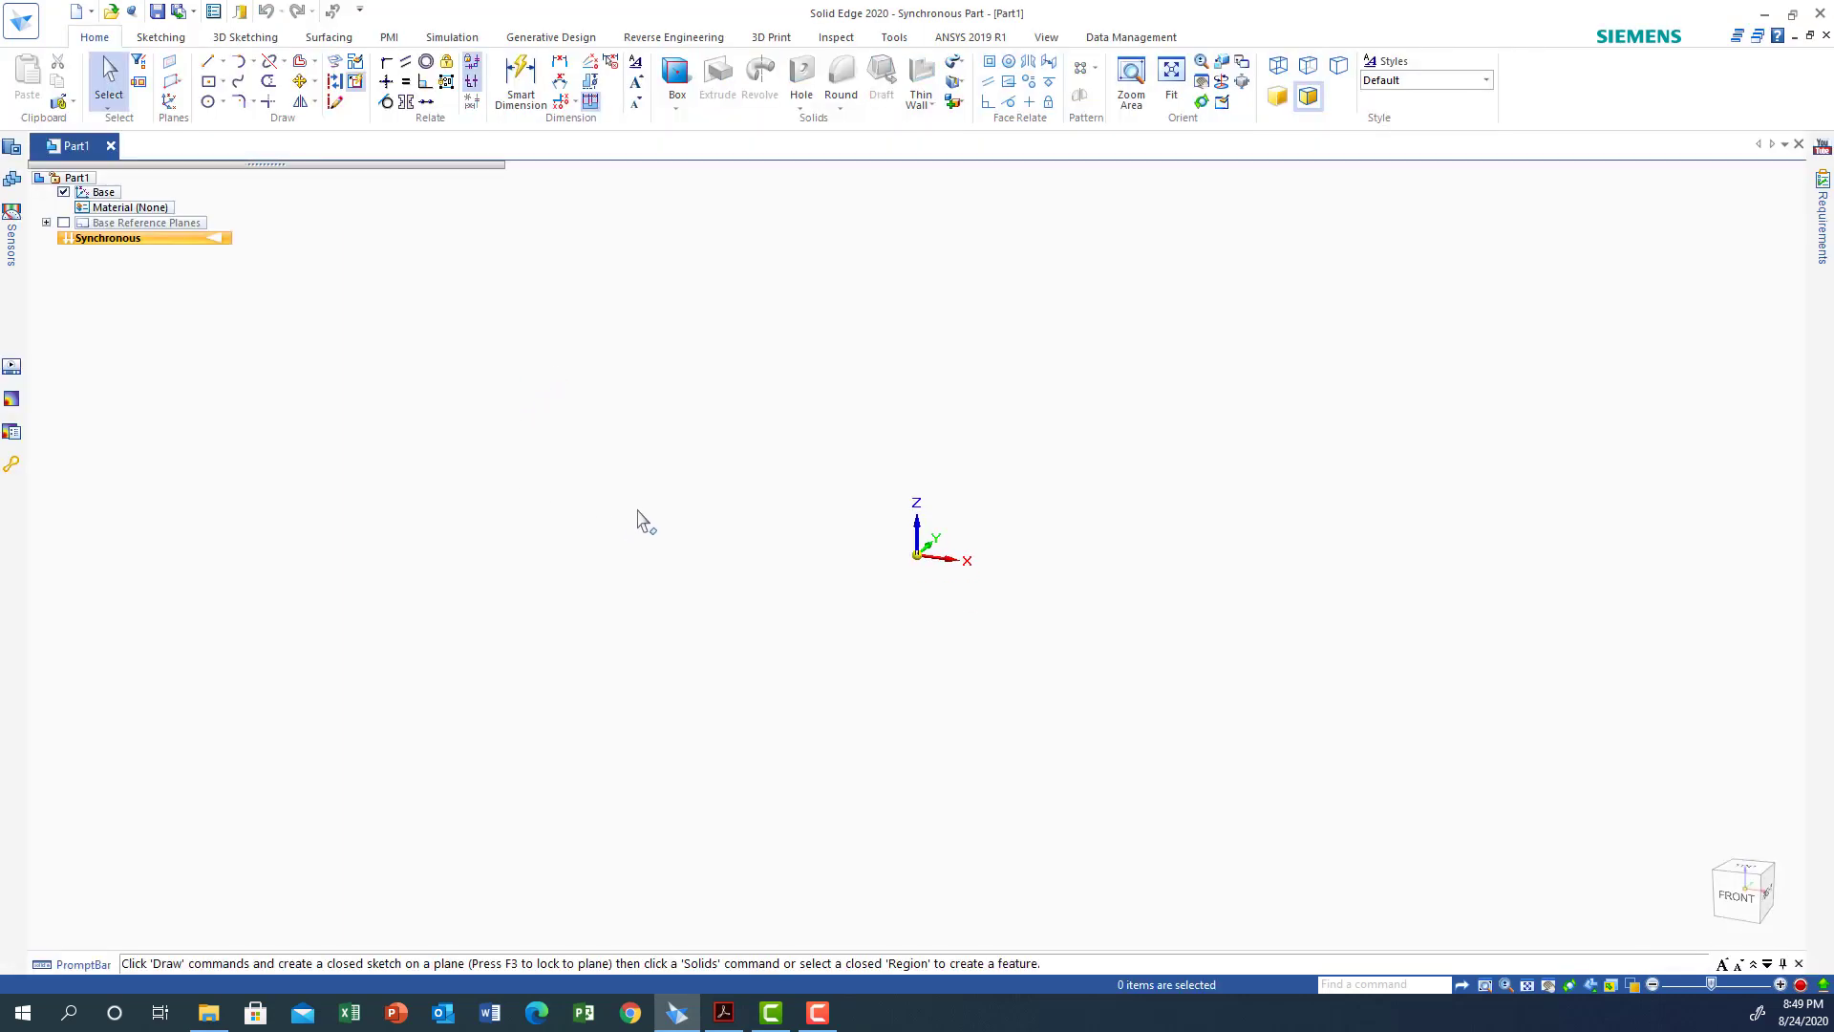
Step: In the front view, draw a 30 mm diameter circle centred on the origin
{"action": "mouse_move", "coordinate": [1701, 905]}
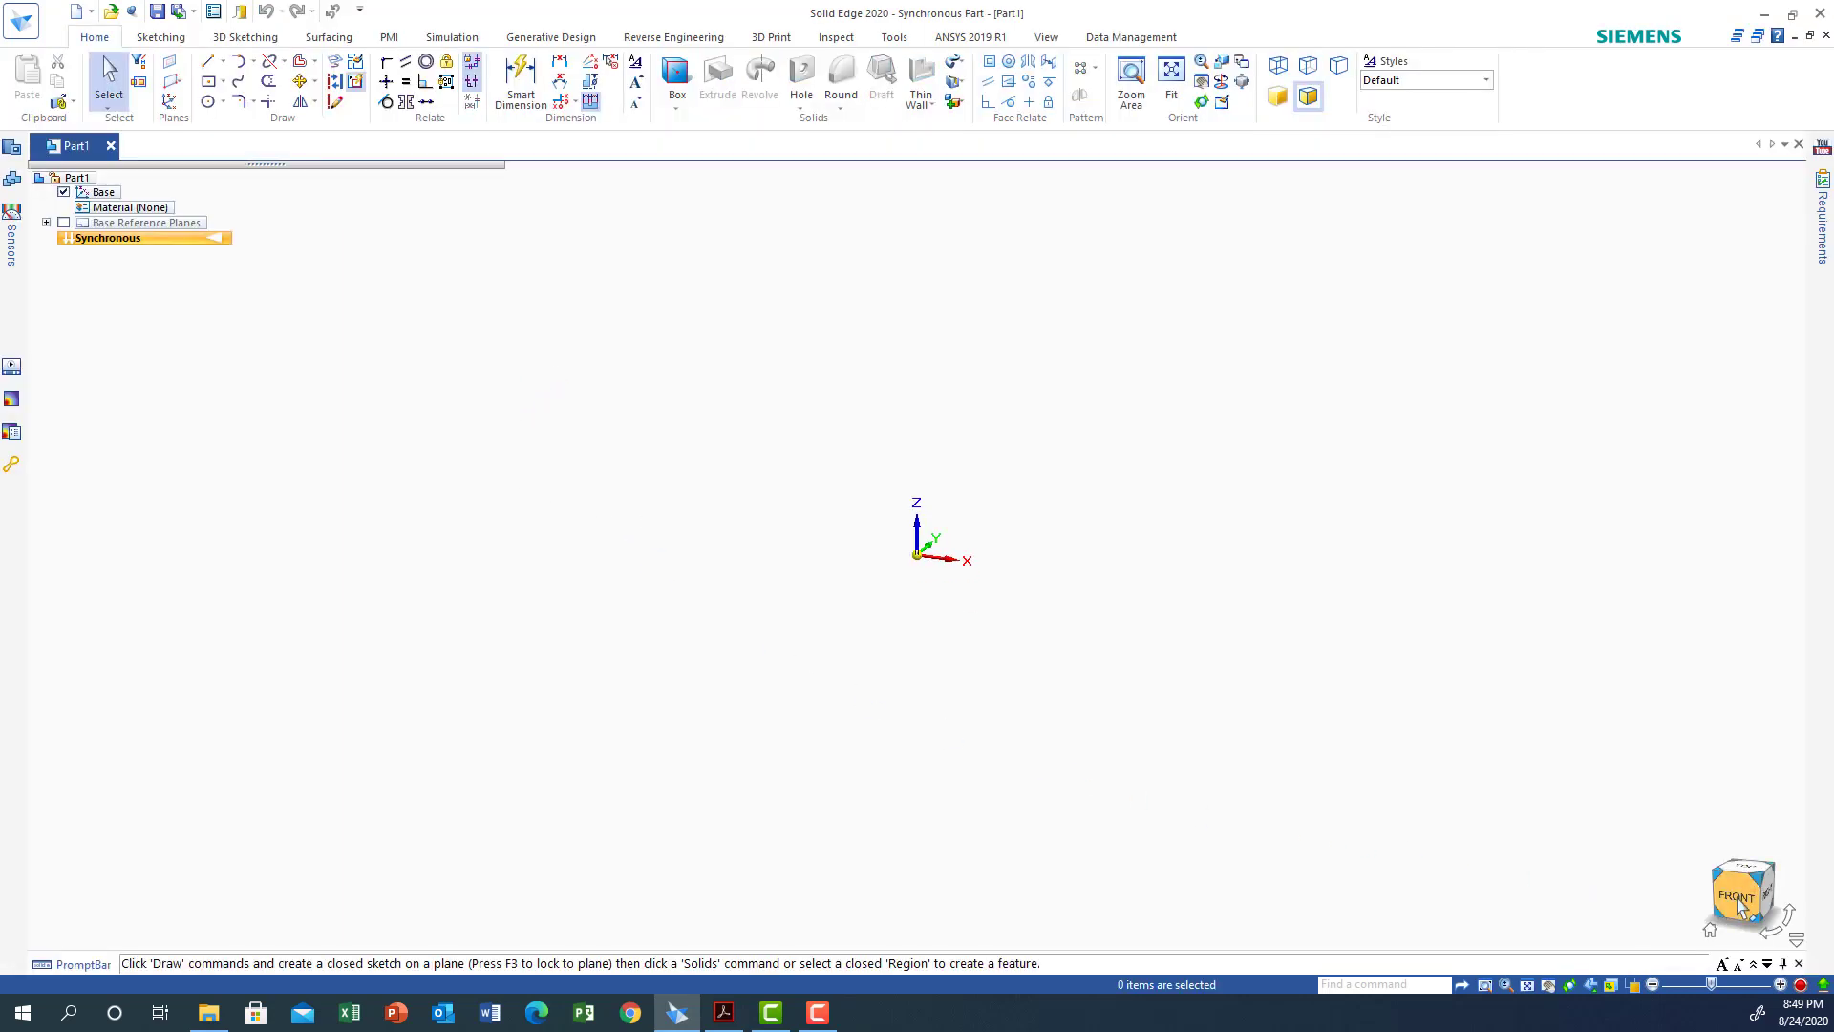
{"action": "left_click", "coordinate": [1740, 906]}
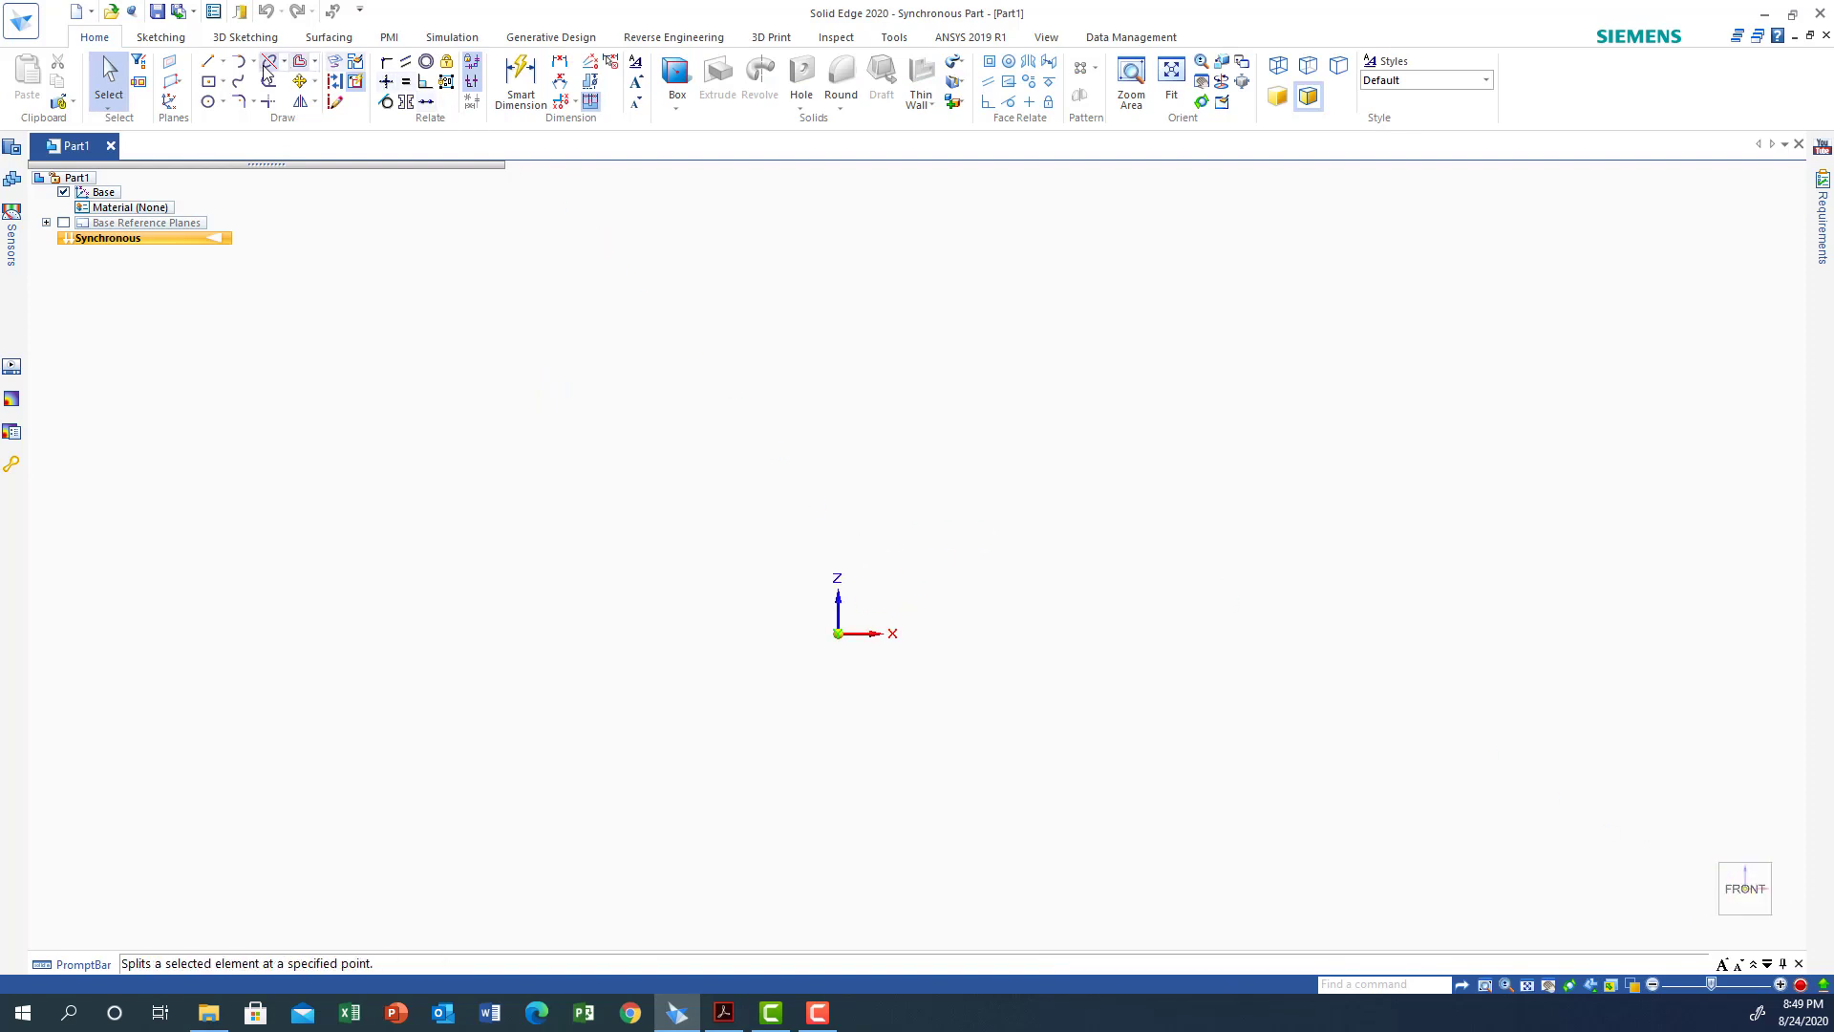
{"action": "left_click", "coordinate": [222, 101]}
{"action": "left_click", "coordinate": [251, 123]}
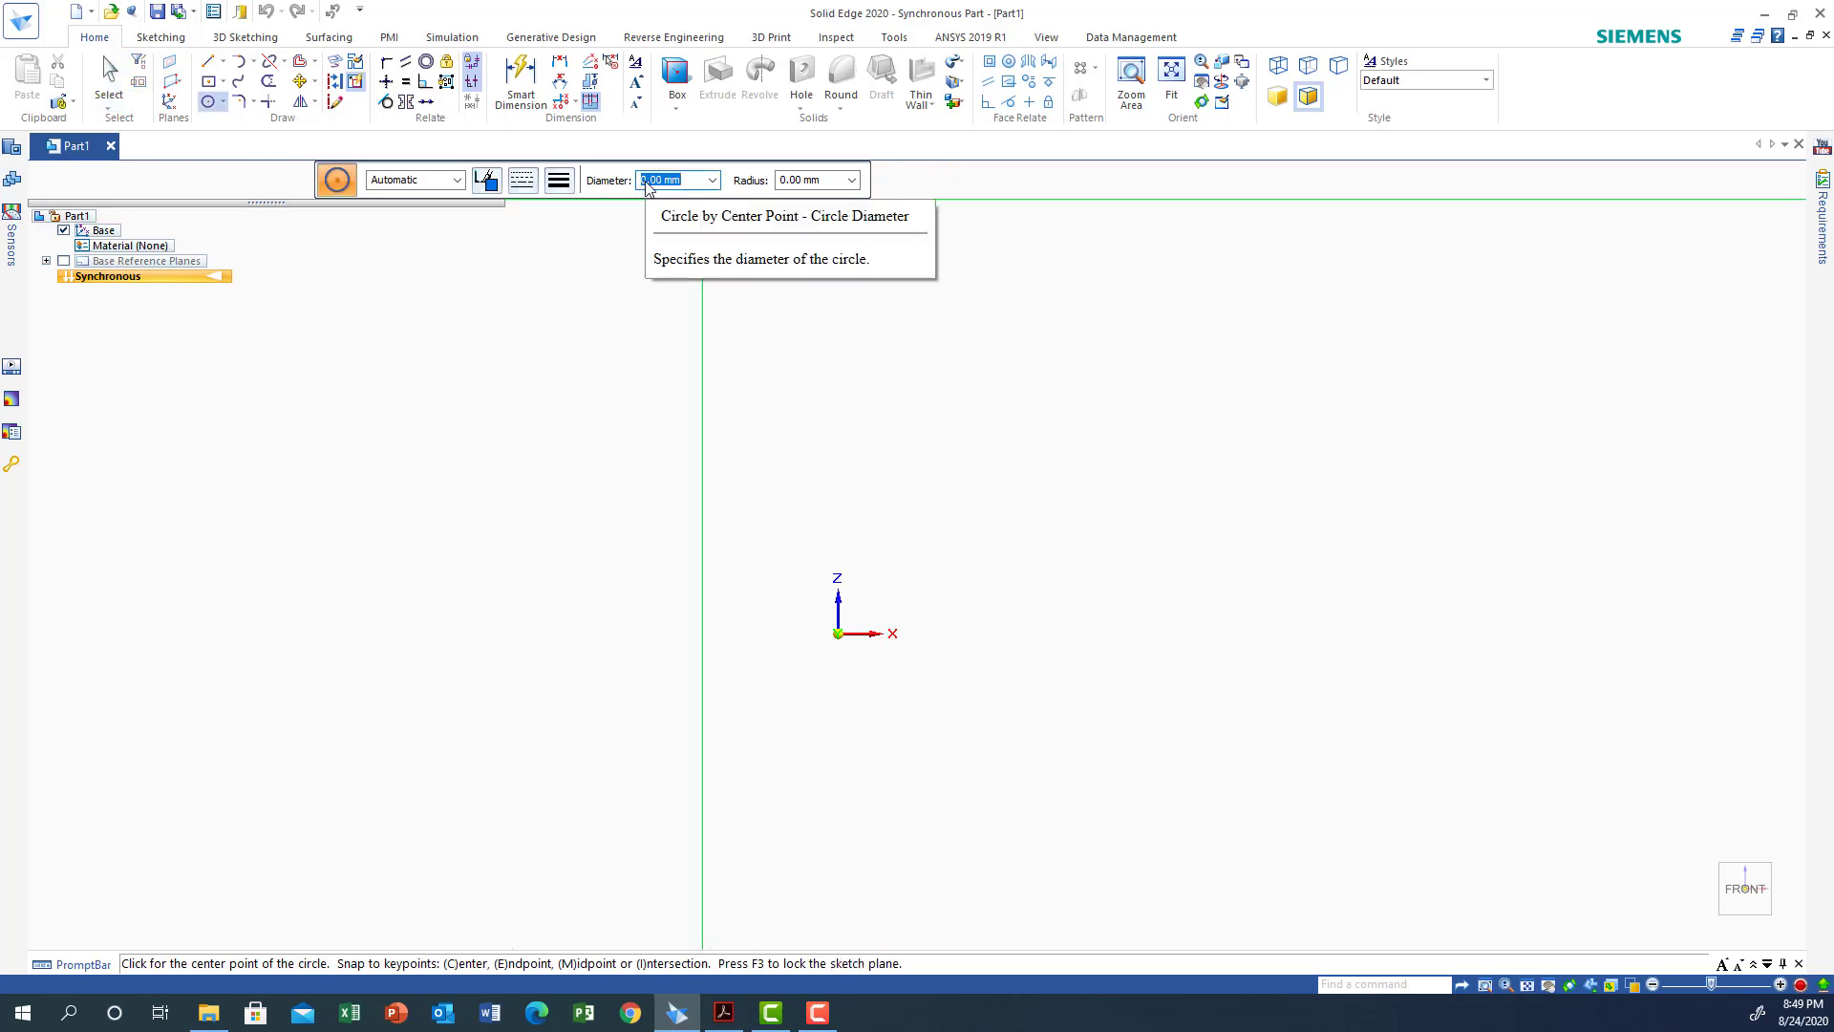
{"action": "type", "text": "3"}
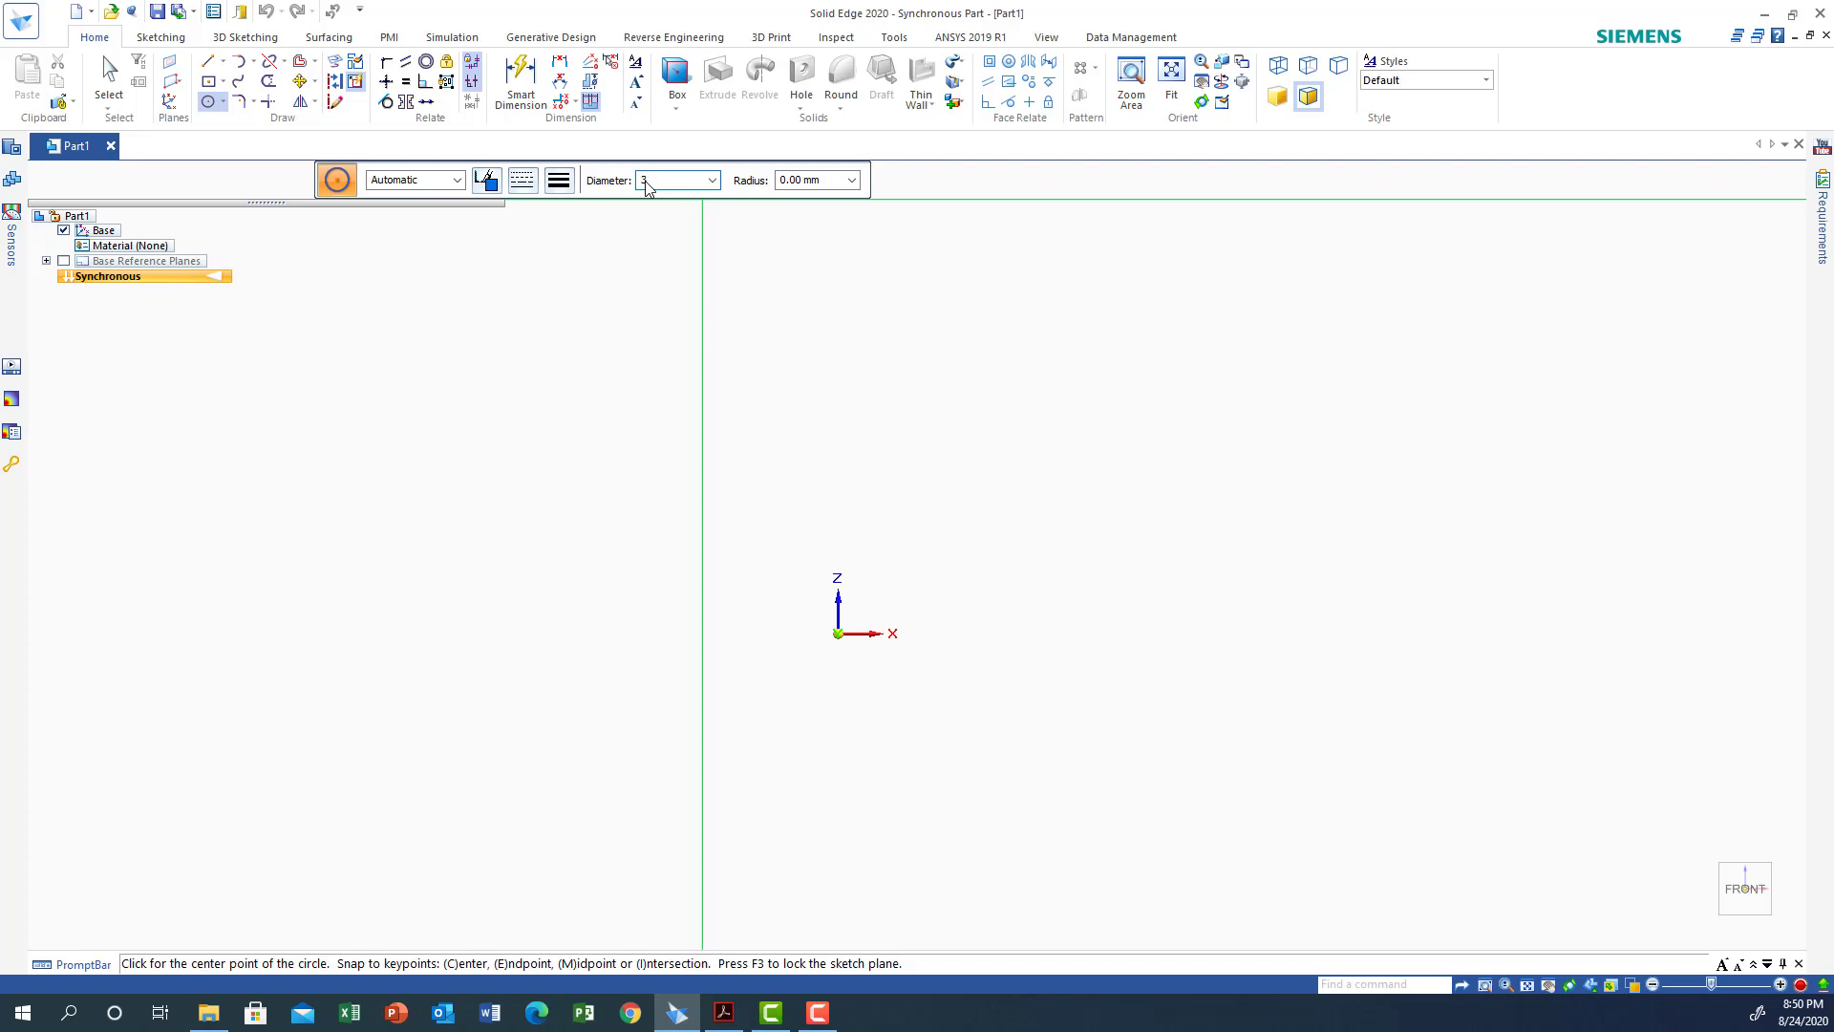
{"action": "type", "text": "0"}
{"action": "key", "text": "Return"}
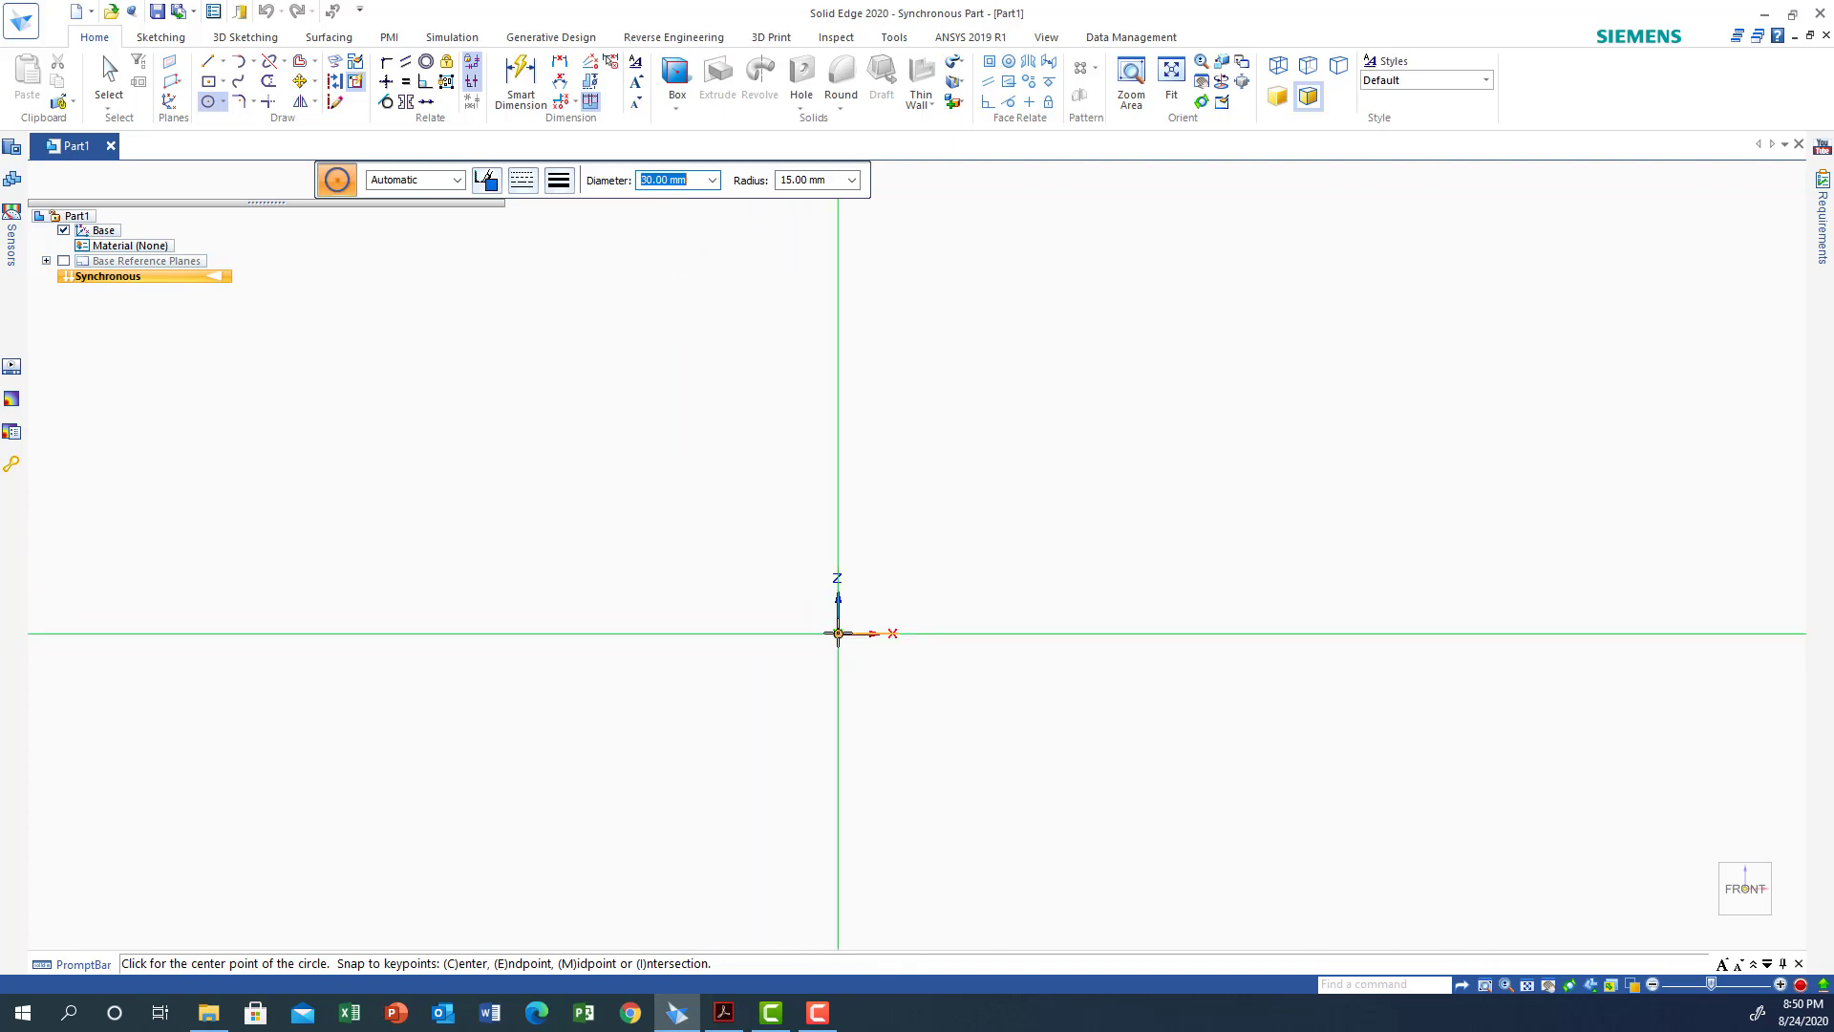
{"action": "left_click", "coordinate": [838, 633]}
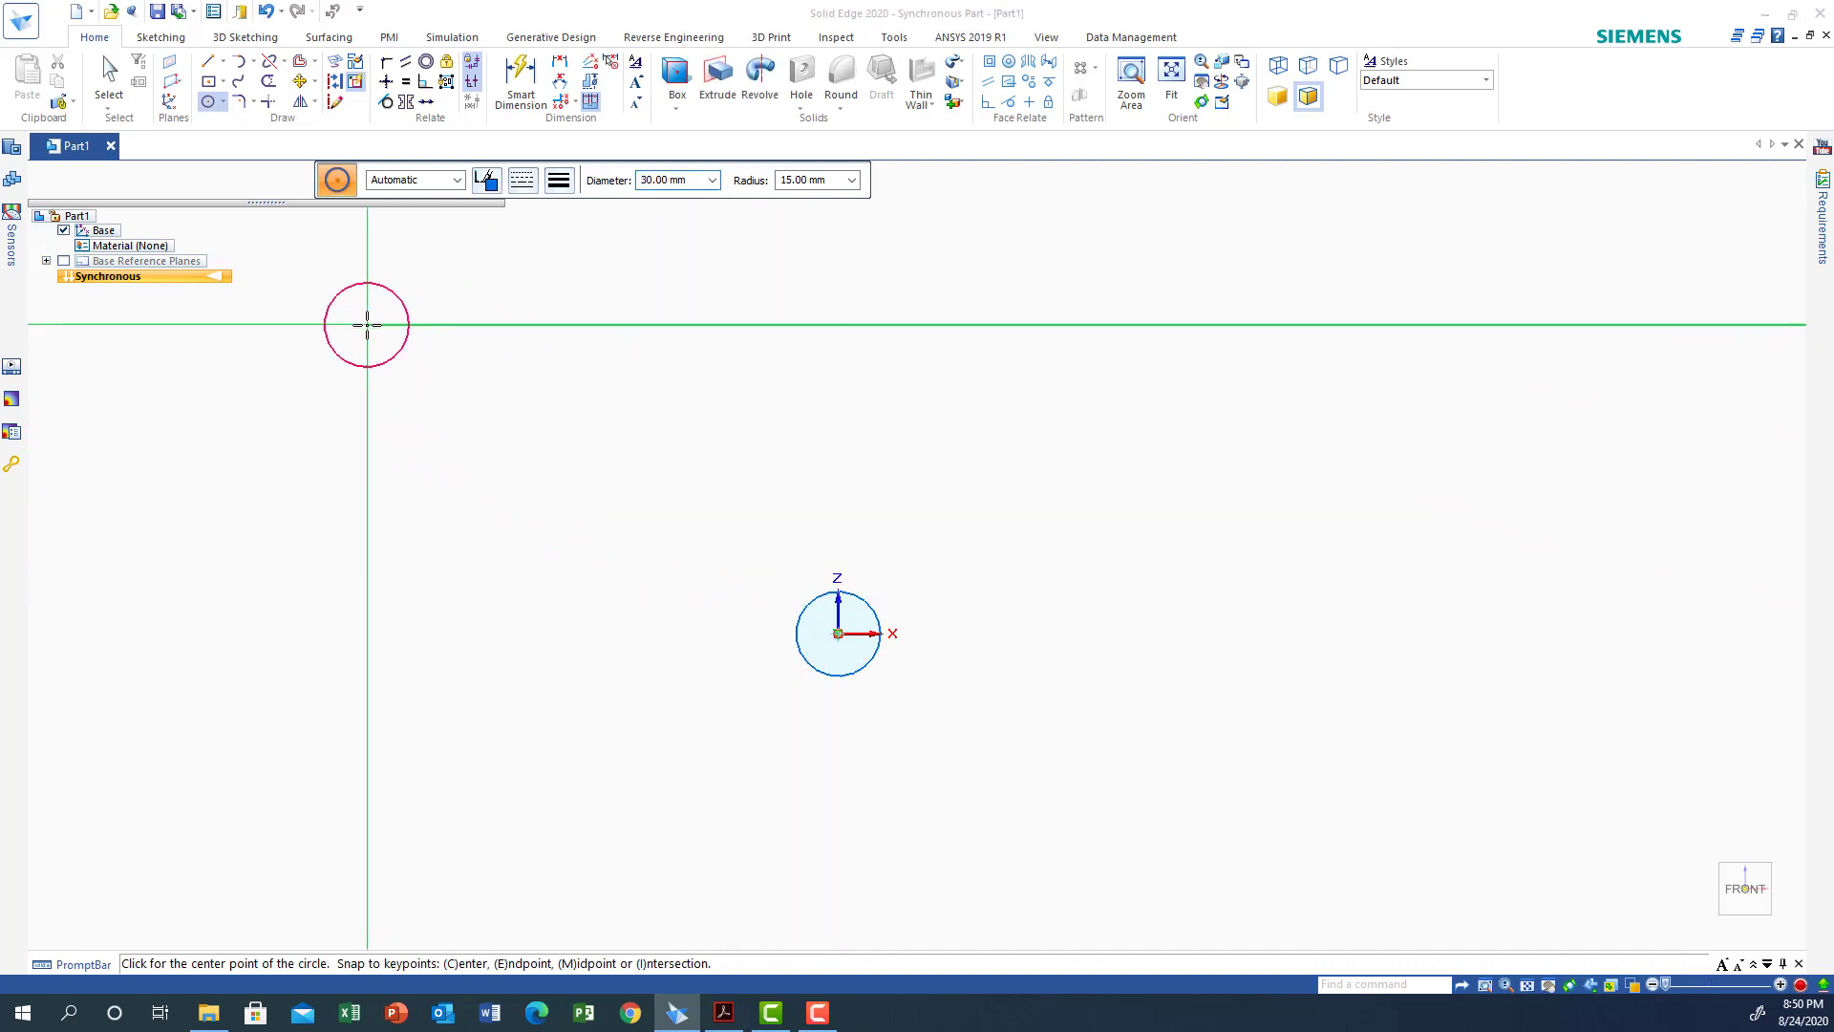
Step: Hide the base coordinate axes and pan the circle back to the view centre
{"action": "left_click", "coordinate": [63, 230]}
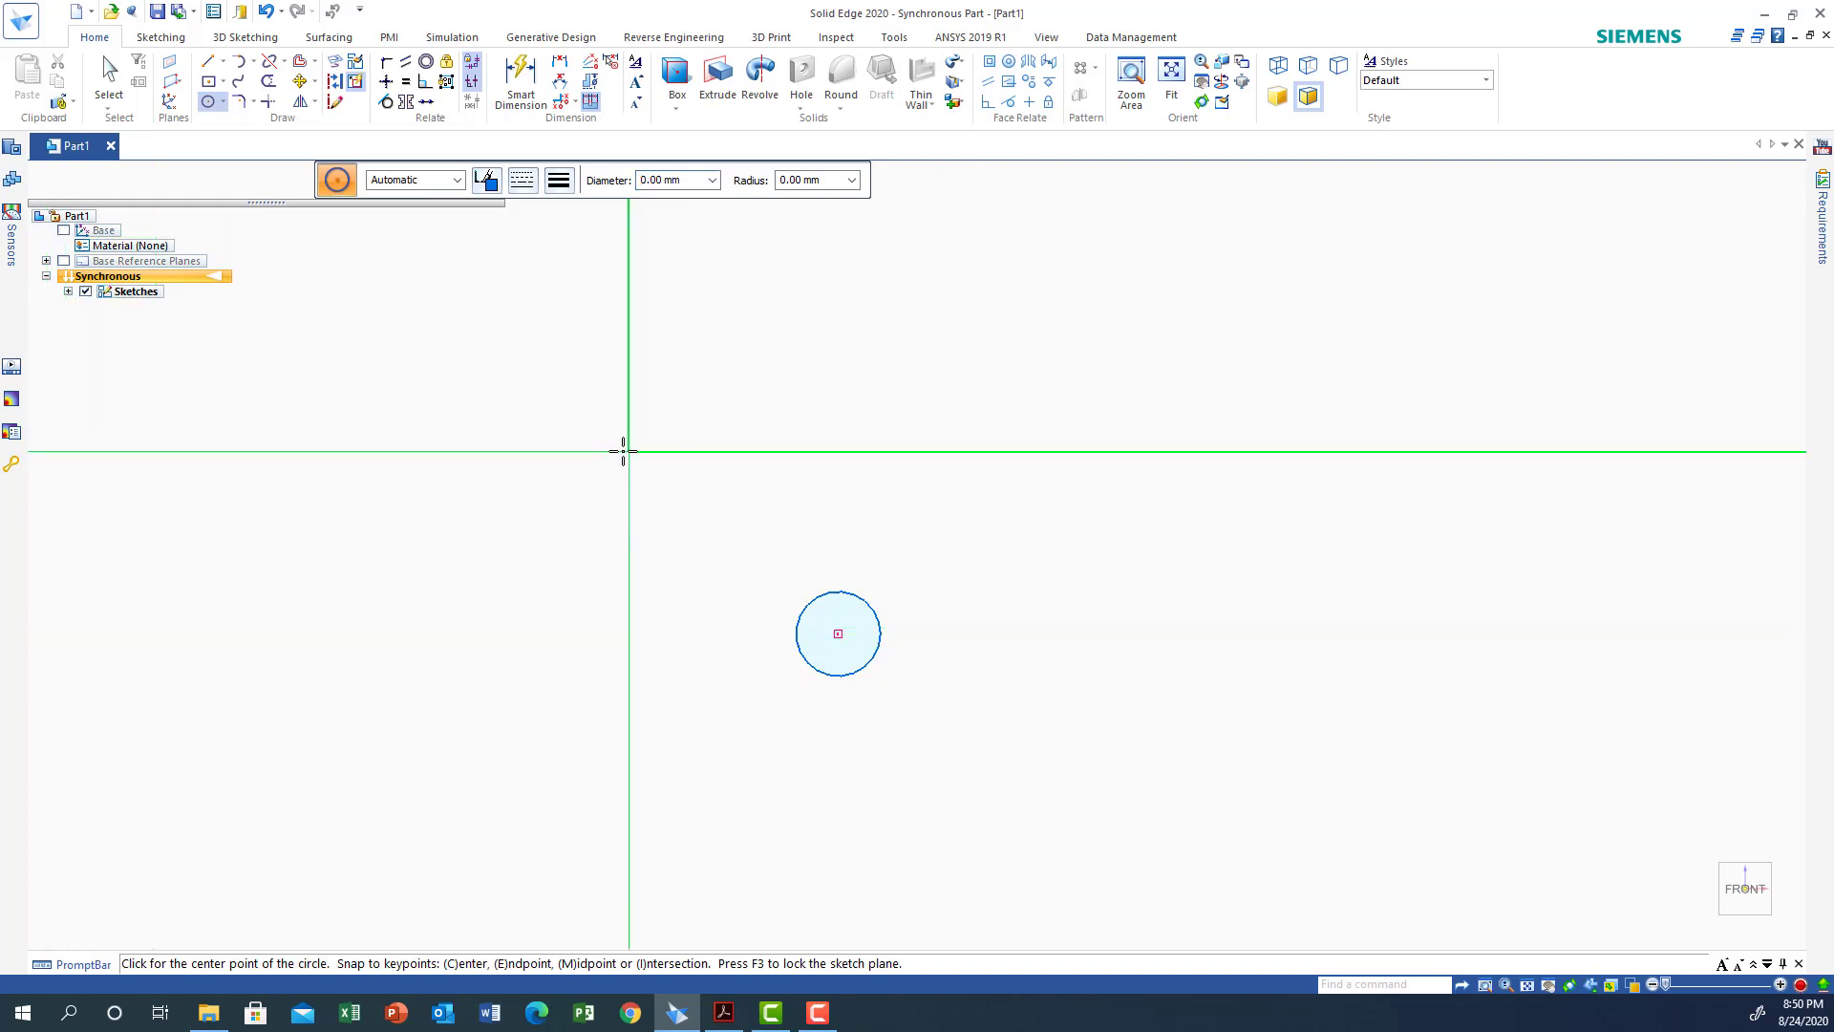
{"action": "scroll", "coordinate": [830, 541], "scroll_direction": "down", "scroll_amount": 2}
{"action": "scroll", "coordinate": [830, 542], "scroll_direction": "up", "scroll_amount": 3}
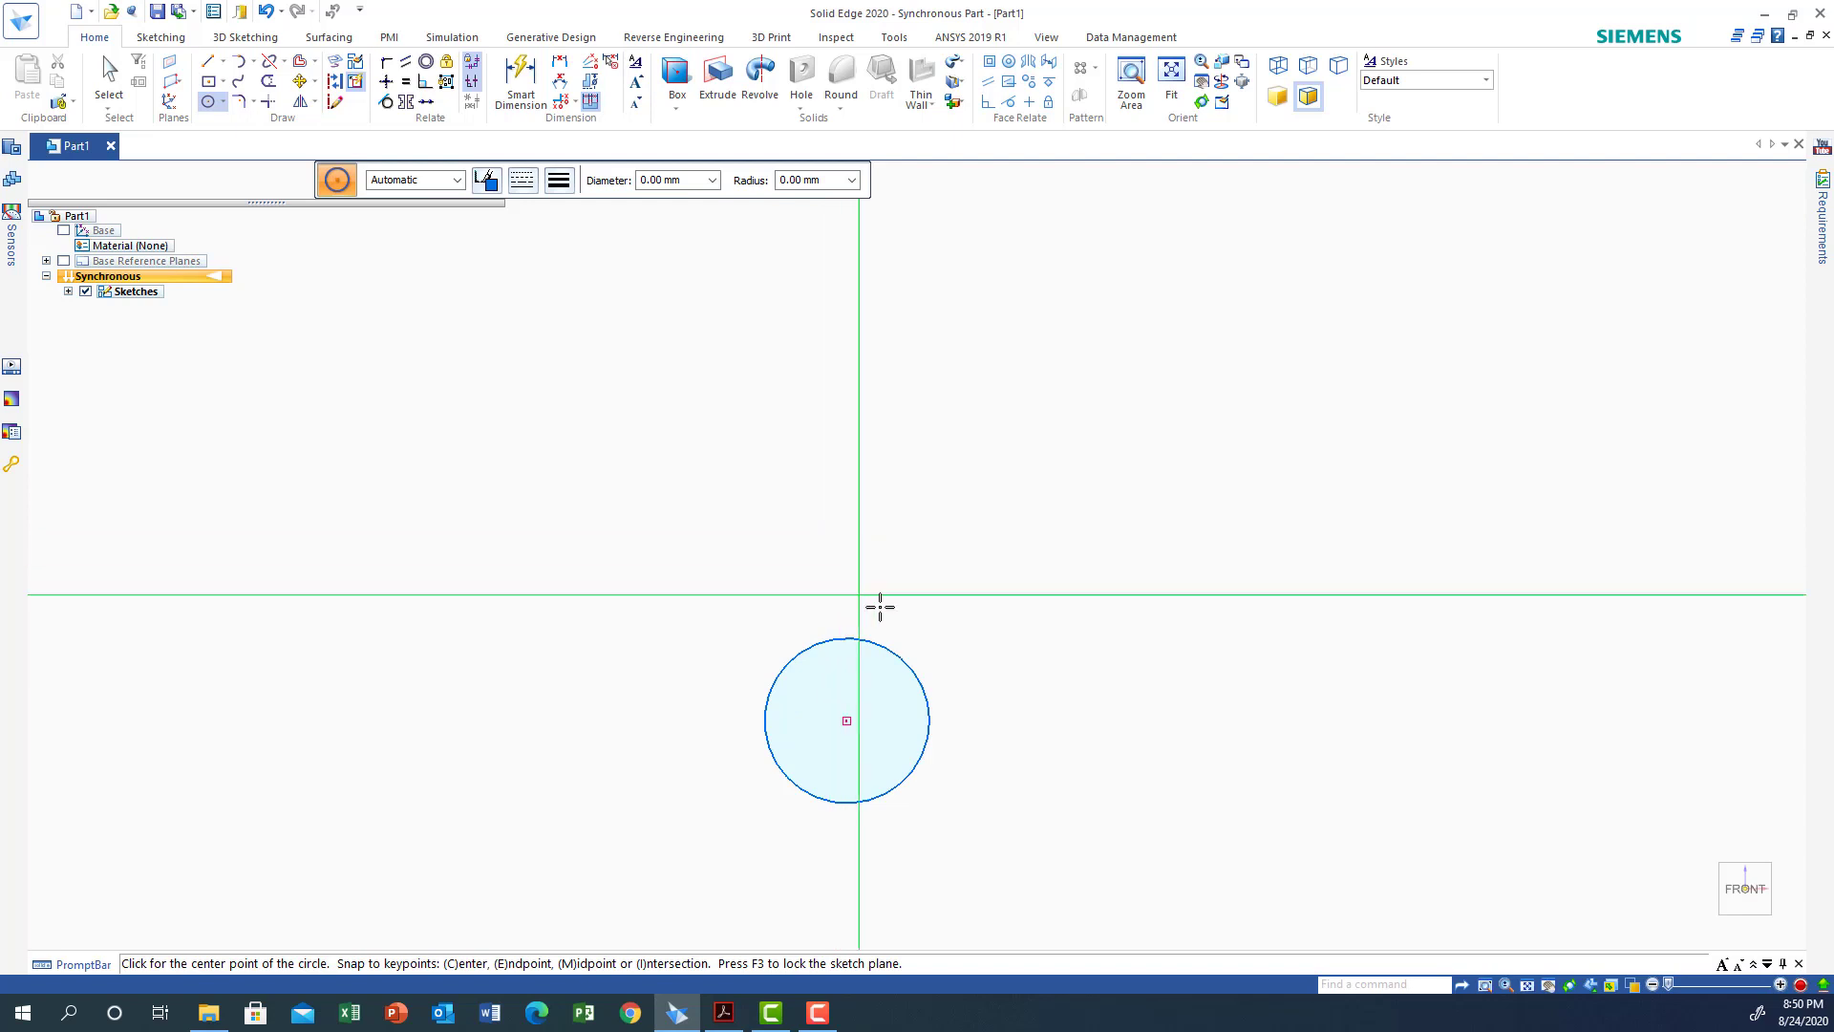
{"action": "scroll", "coordinate": [708, 421], "scroll_direction": "up", "scroll_amount": 2}
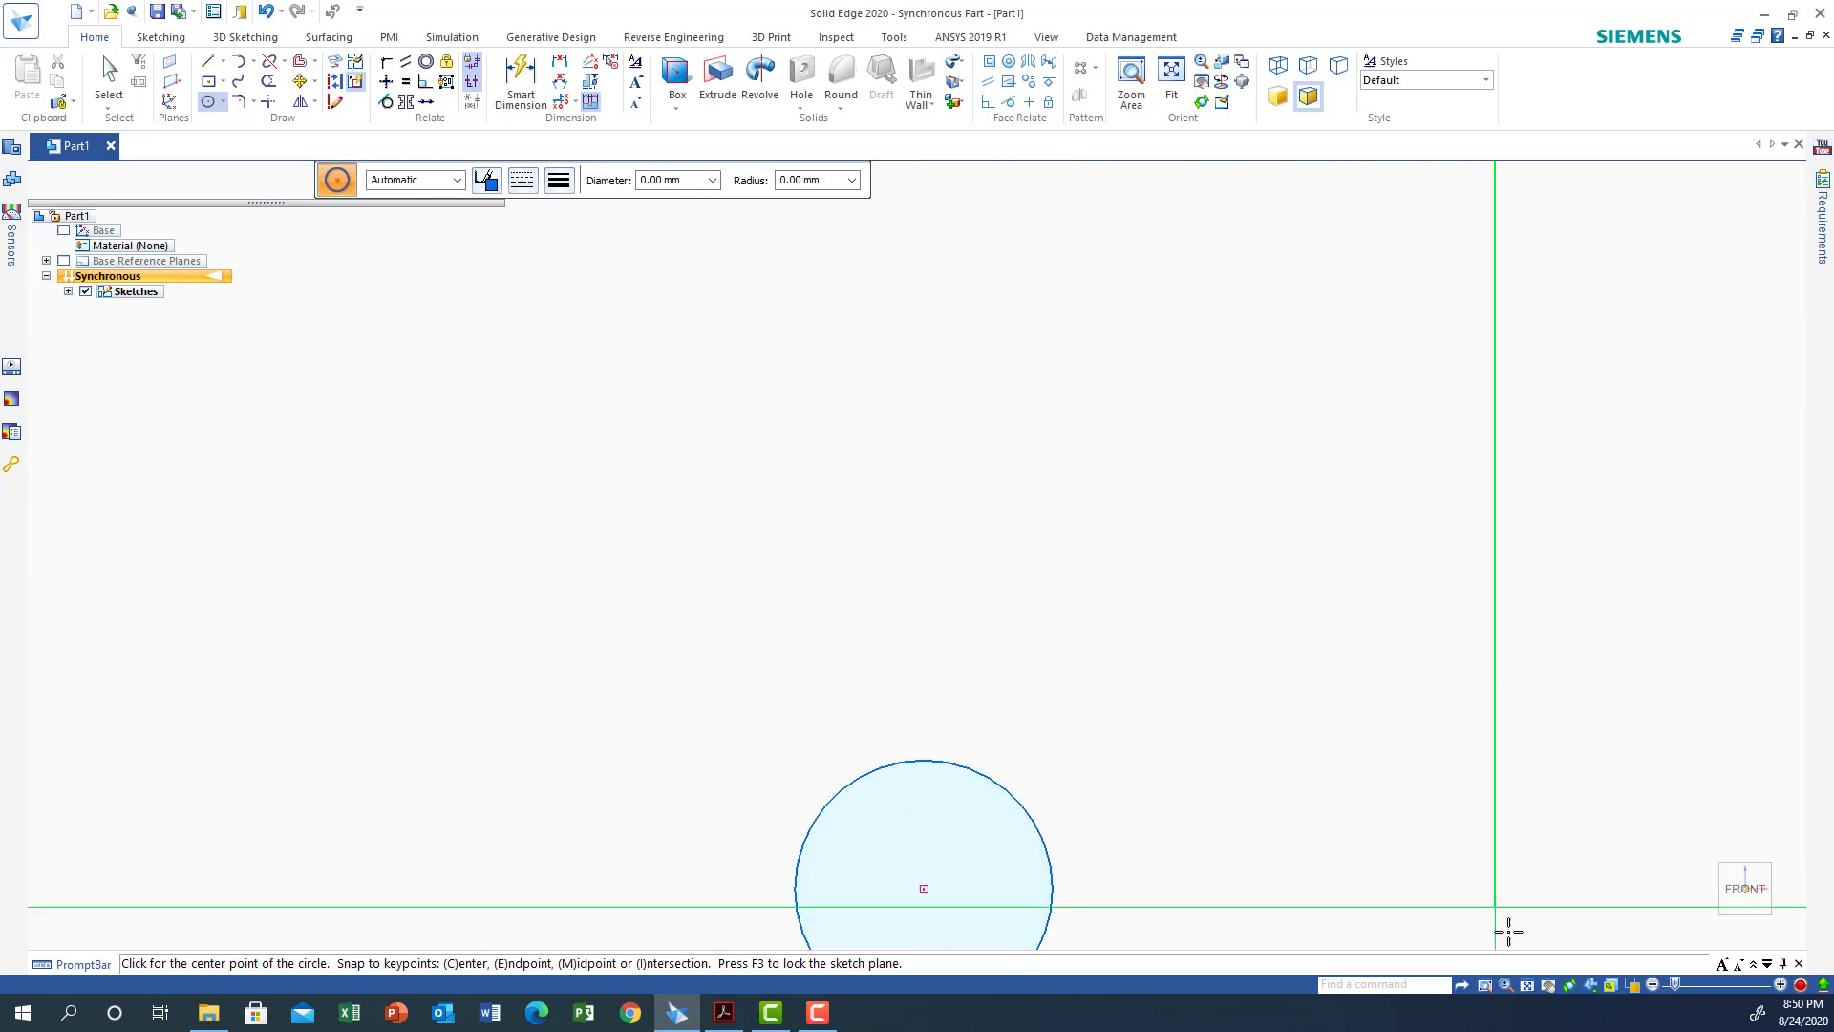
{"action": "left_click", "coordinate": [1547, 986]}
{"action": "left_click_drag", "start_coordinate": [920, 863], "coordinate": [855, 573]}
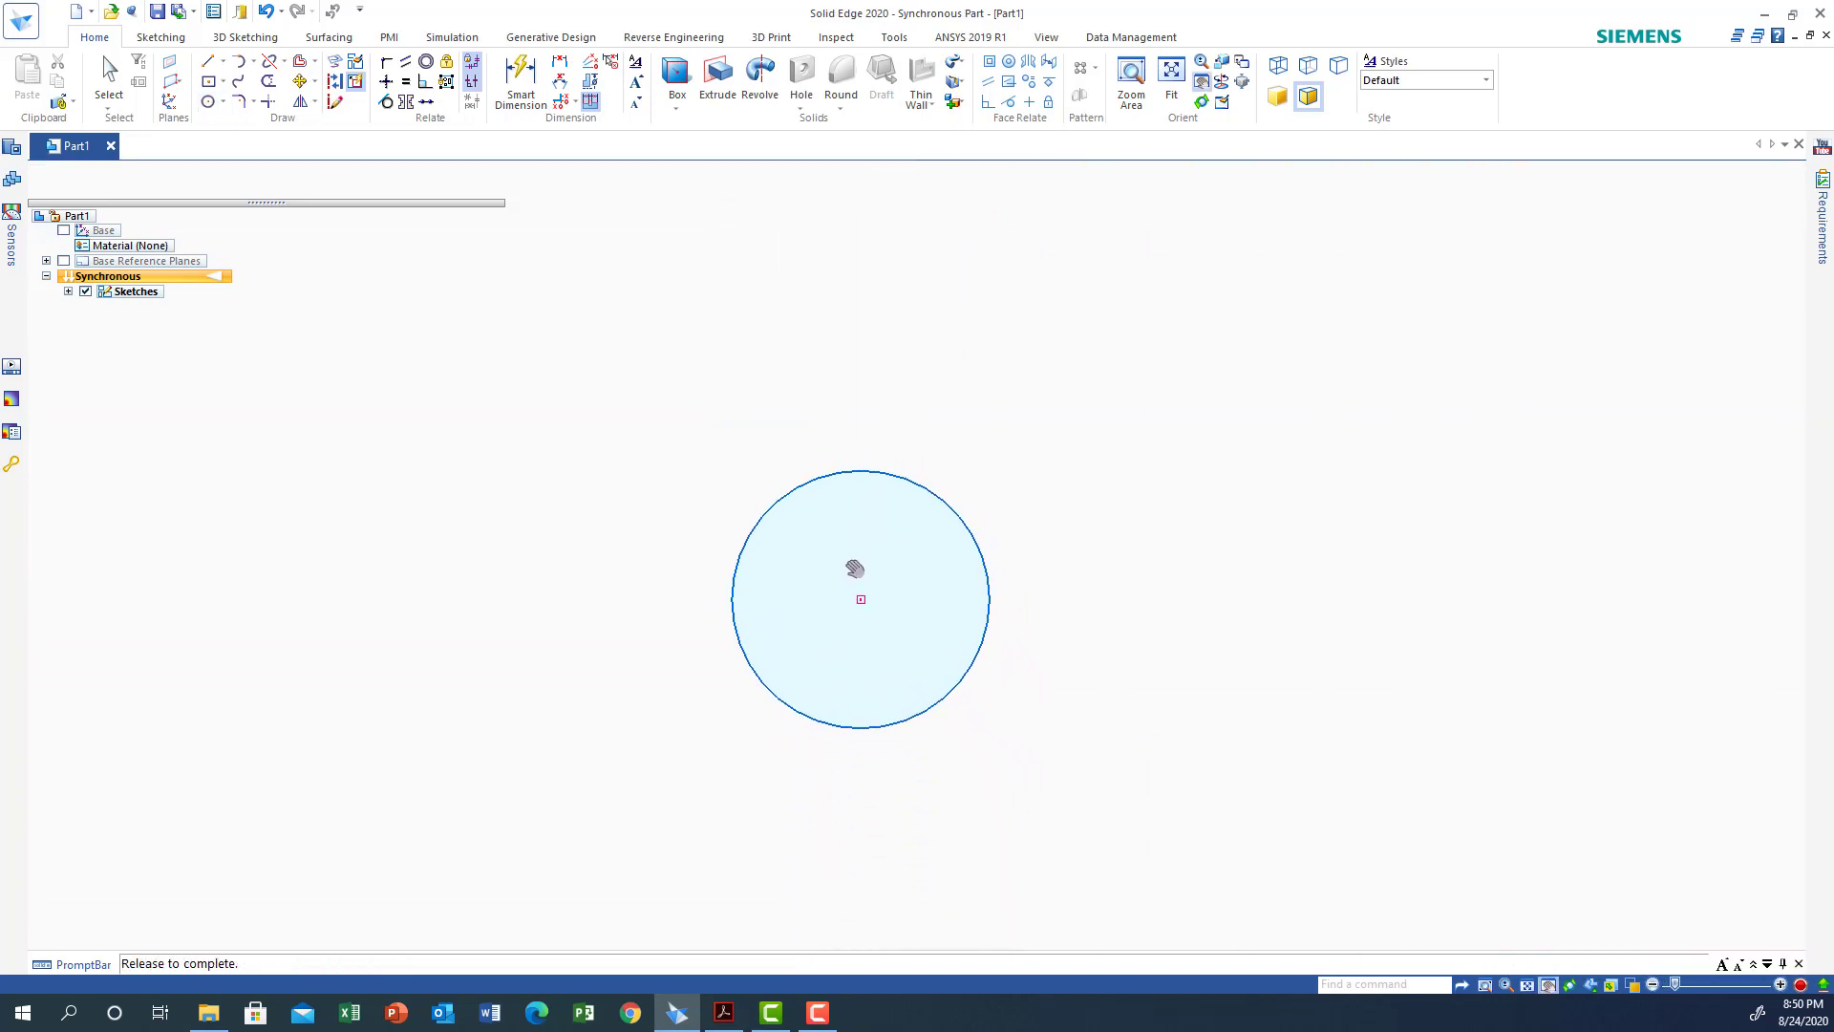
{"action": "left_click", "coordinate": [223, 101]}
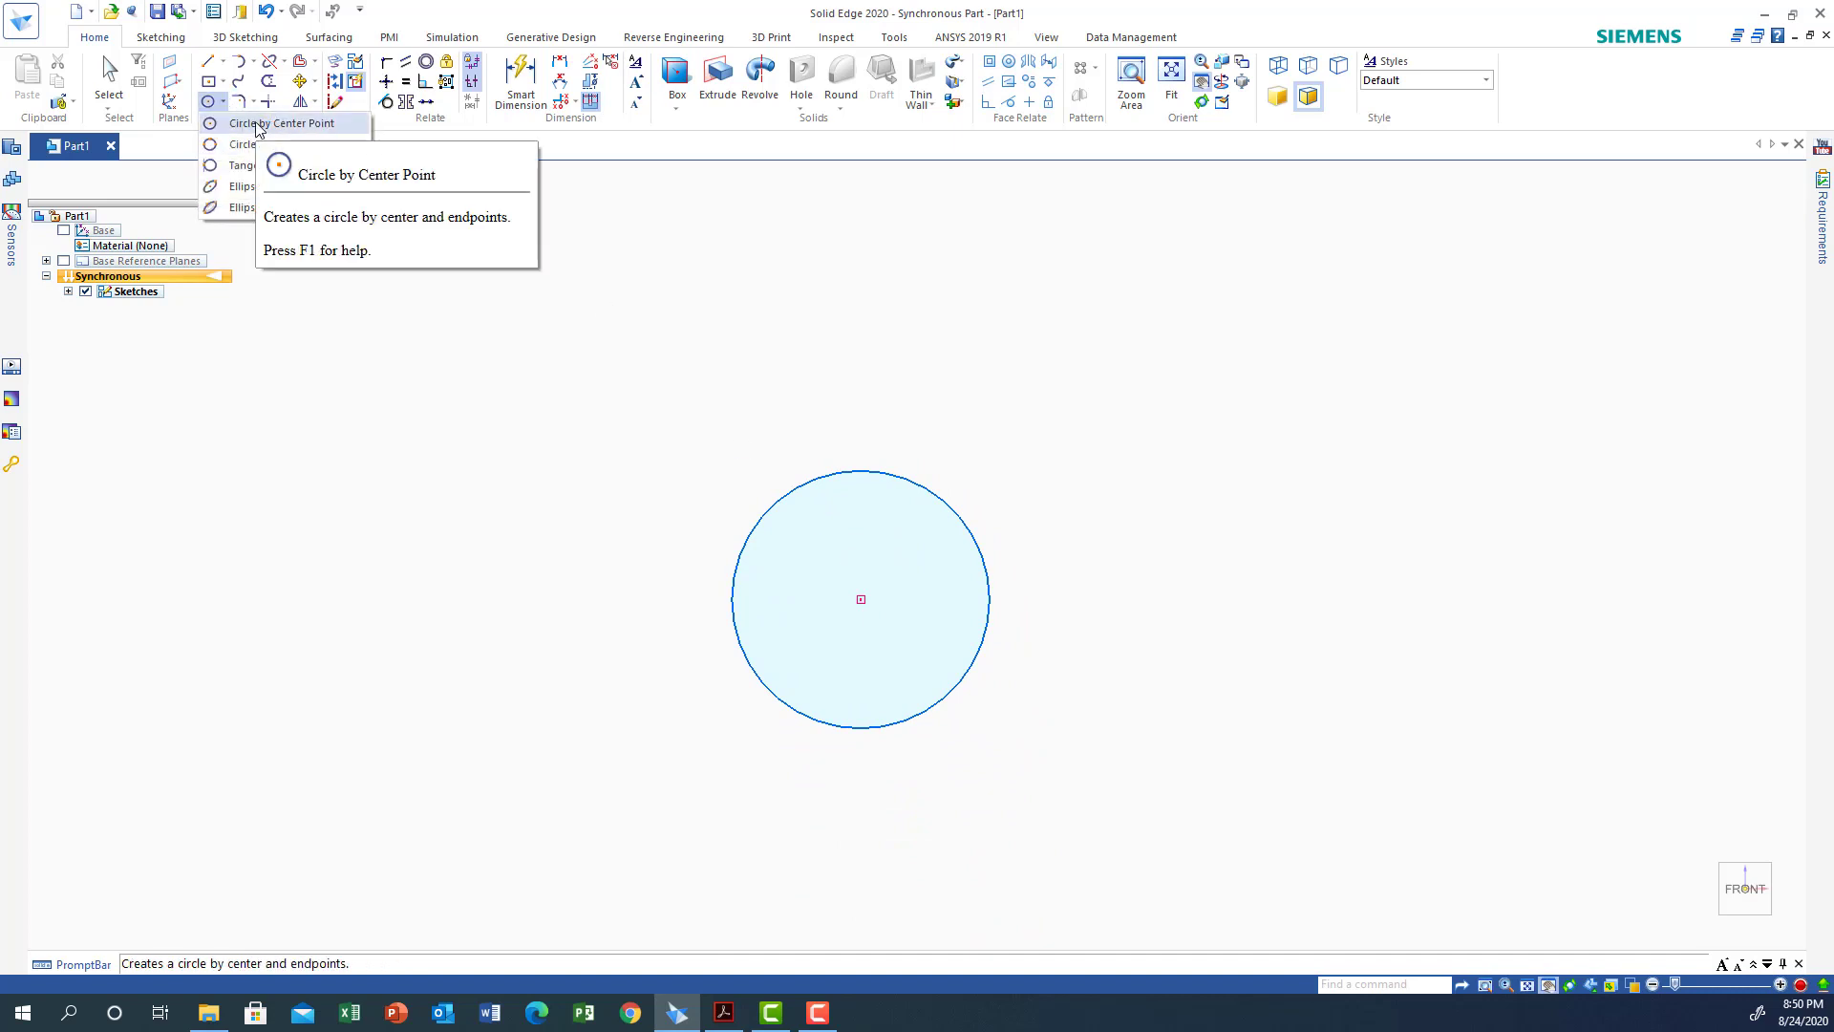
Step: Add a 15 mm circle concentric with the big circle at the origin
{"action": "left_click", "coordinate": [256, 124]}
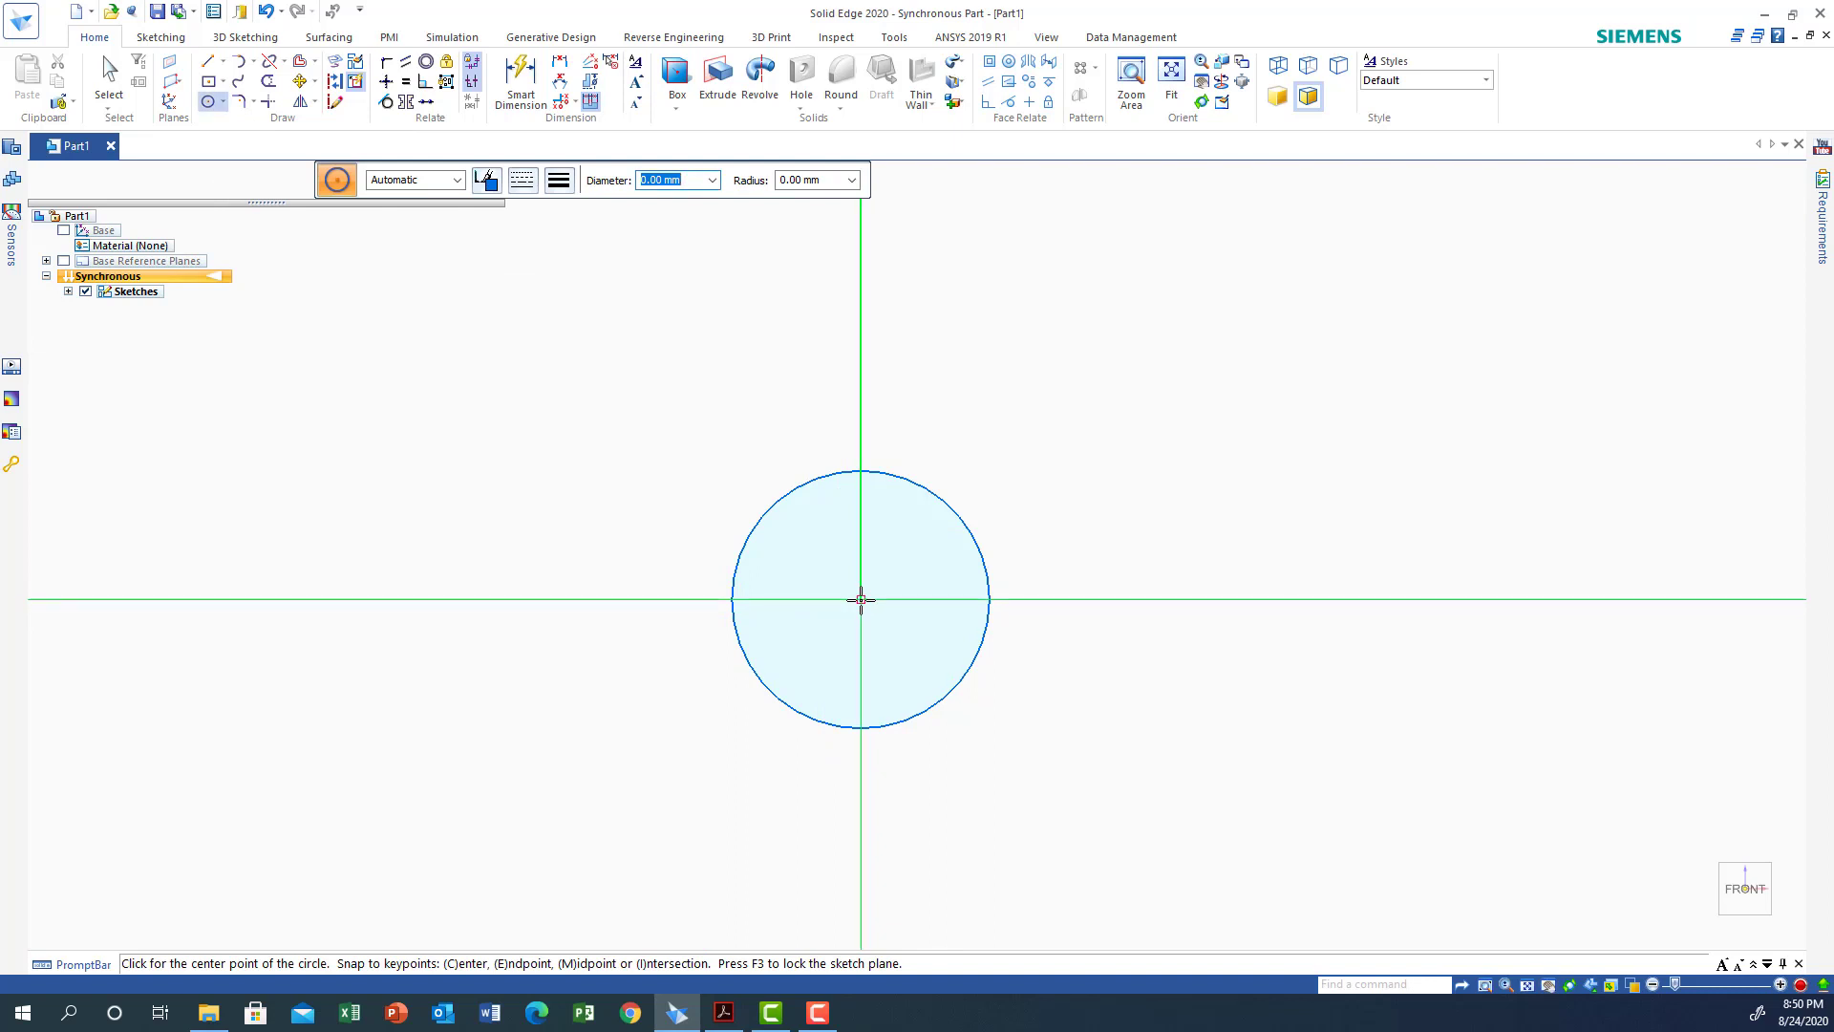
{"action": "type", "text": "15"}
{"action": "key", "text": "Return"}
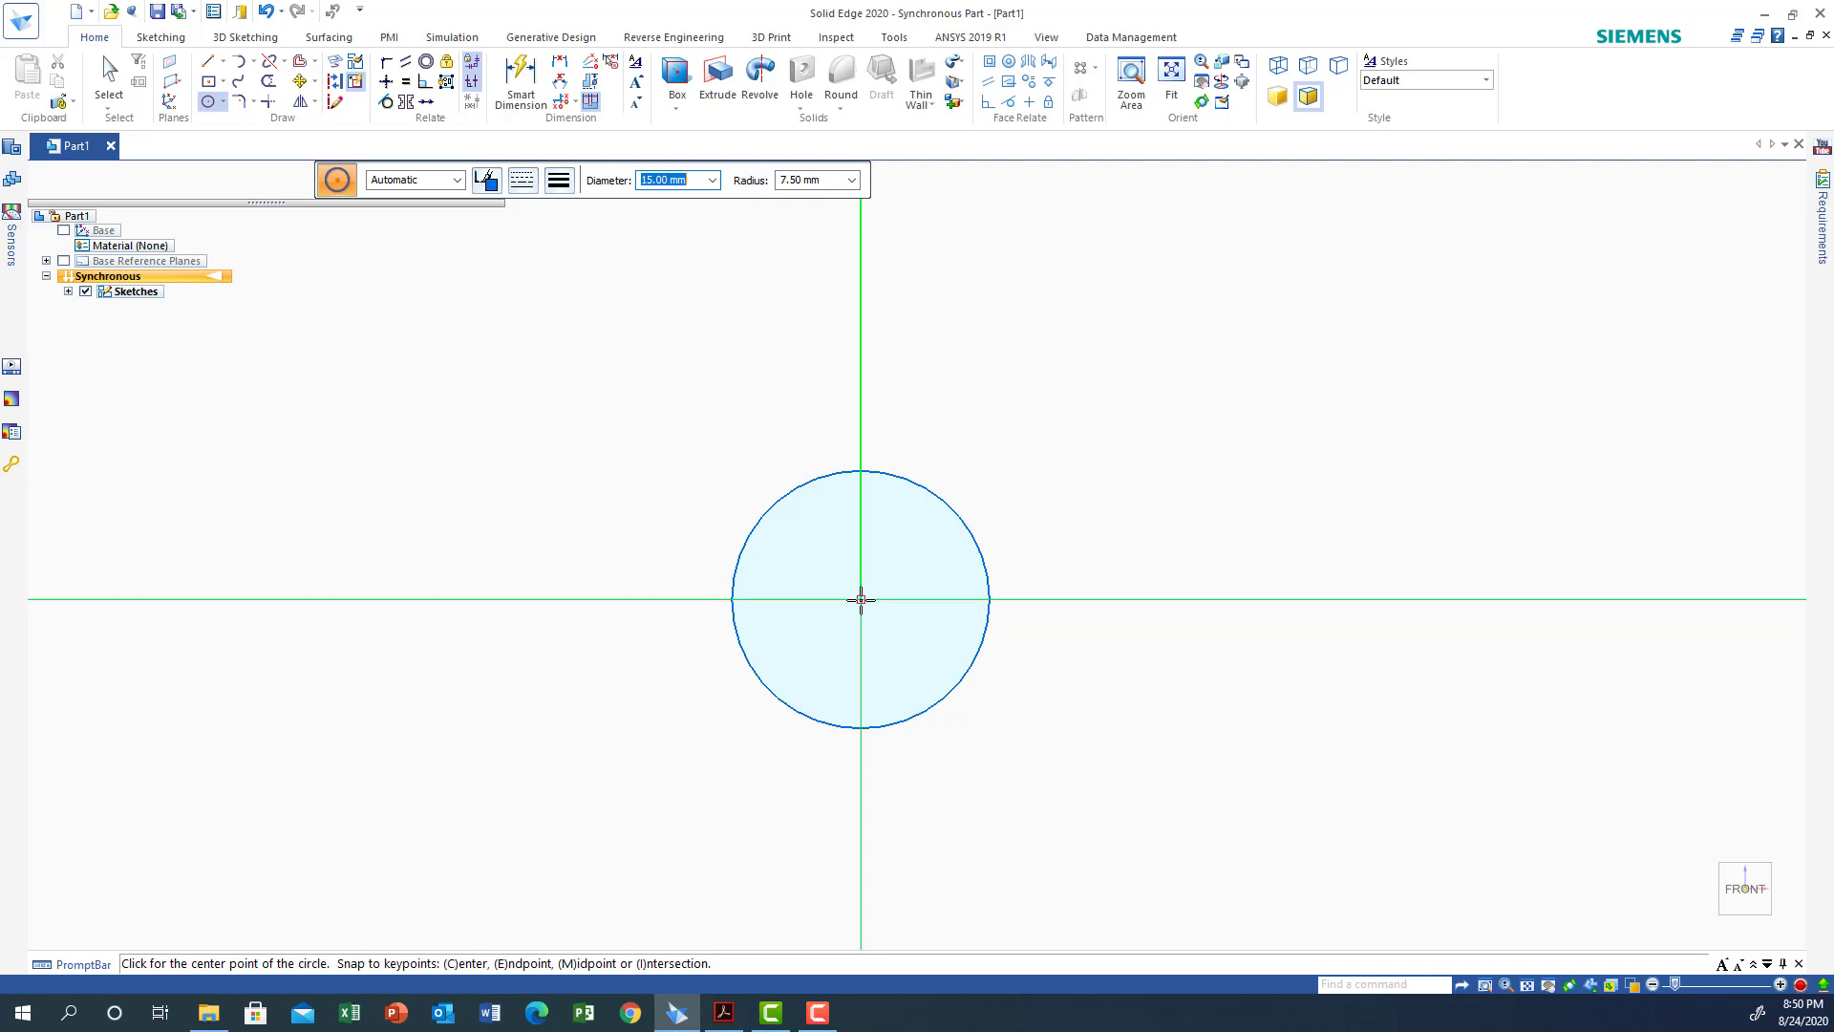
{"action": "left_click", "coordinate": [861, 599]}
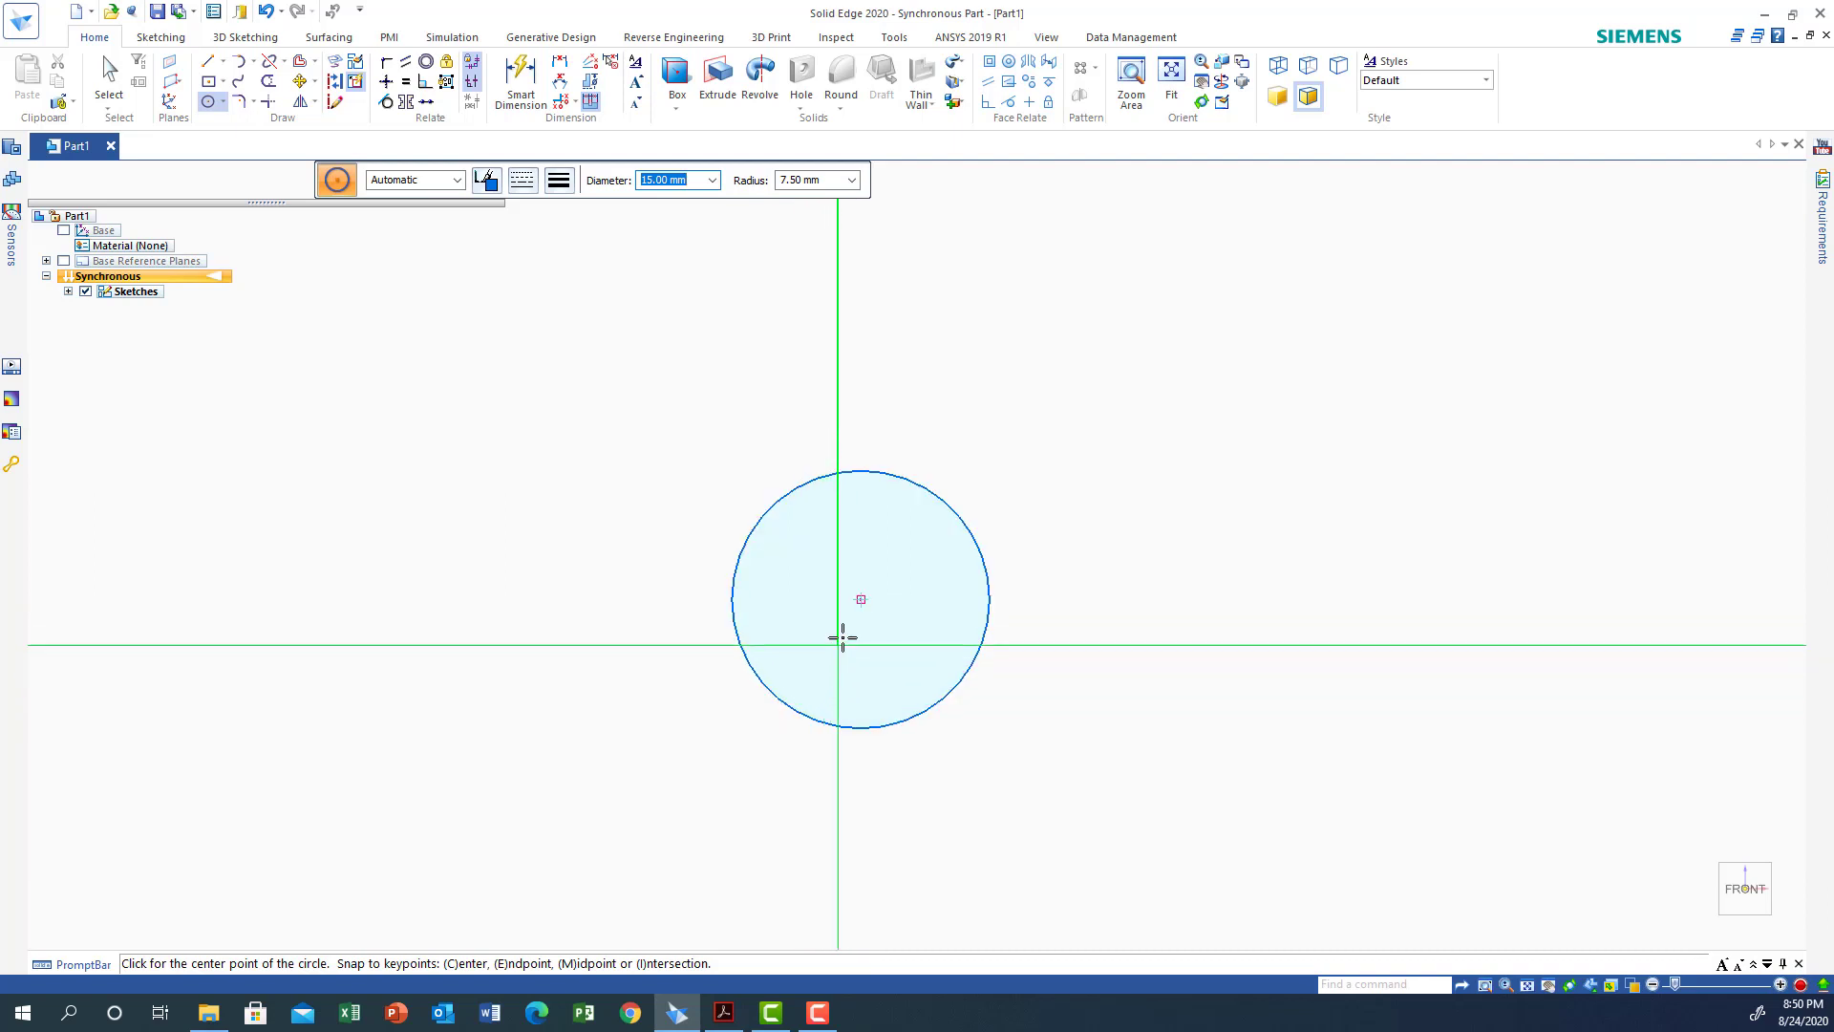
{"action": "left_click", "coordinate": [861, 599]}
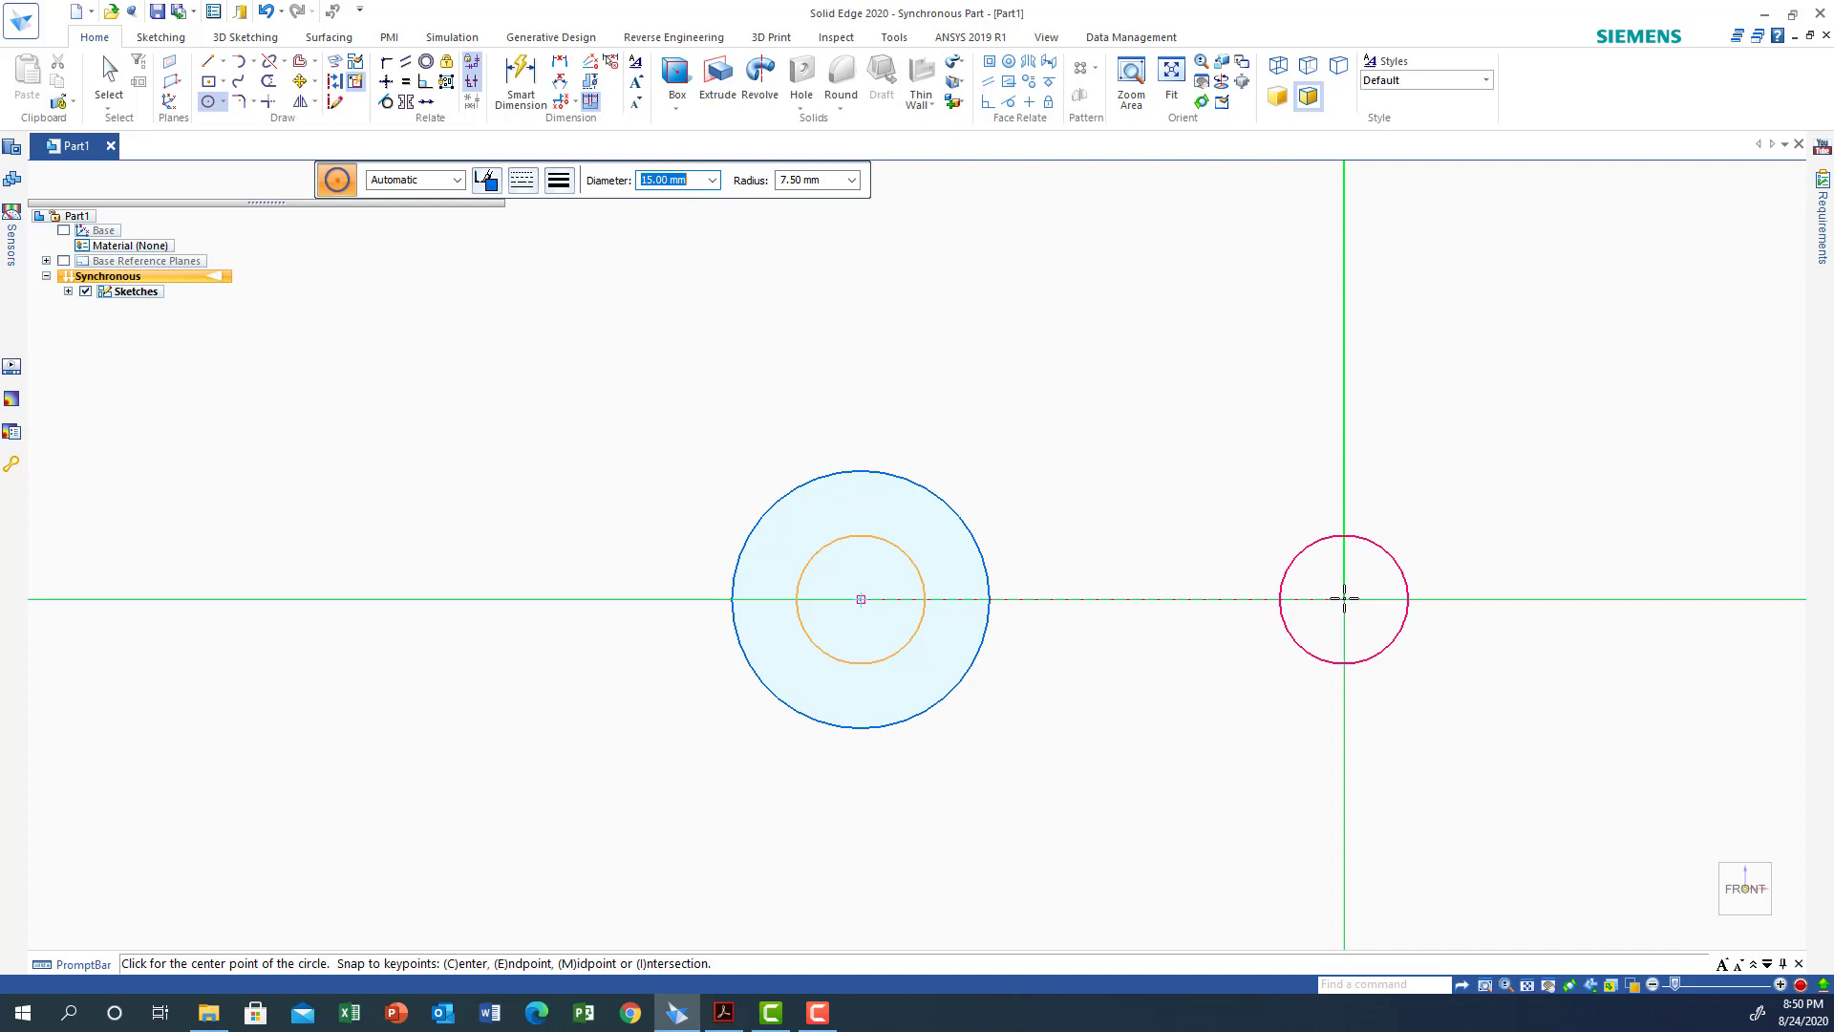
Step: Place a 20 mm circle to the right with a concentric 10 mm hole
{"action": "type", "text": "20"}
{"action": "key", "text": "Return"}
{"action": "left_click", "coordinate": [1344, 599]}
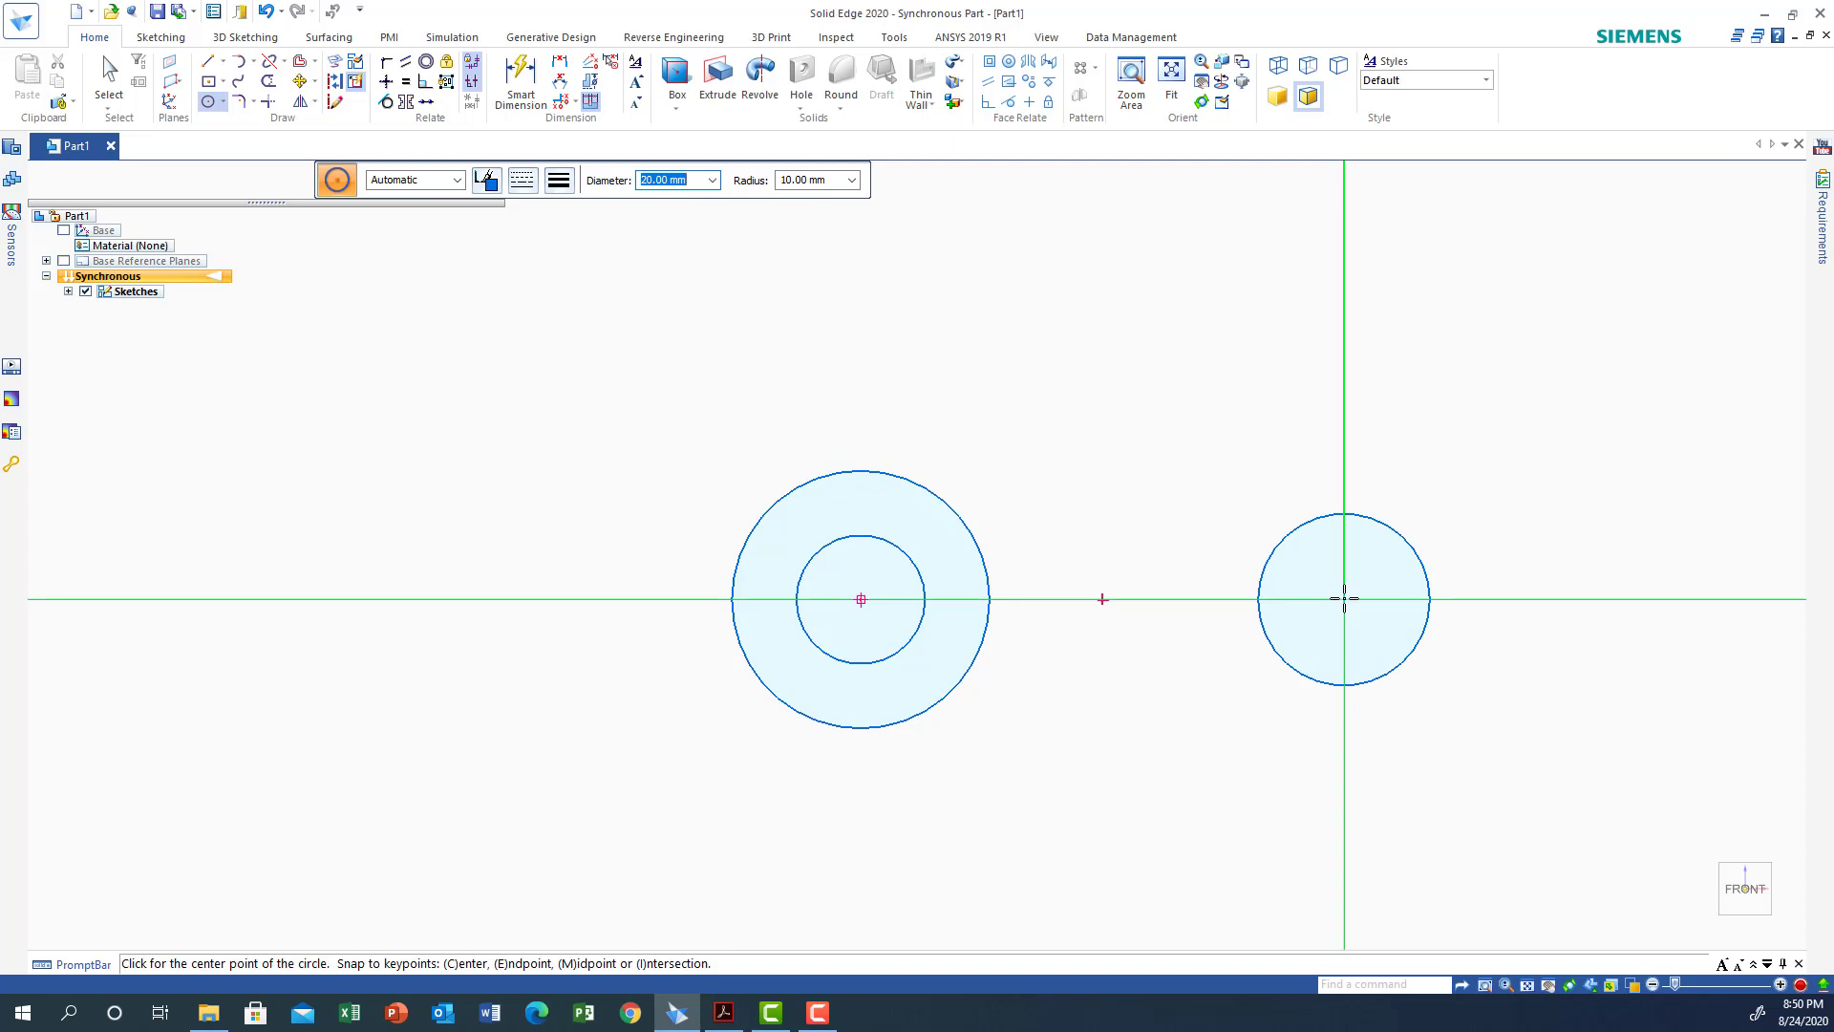
{"action": "type", "text": "10"}
{"action": "key", "text": "Return"}
{"action": "left_click", "coordinate": [1344, 599]}
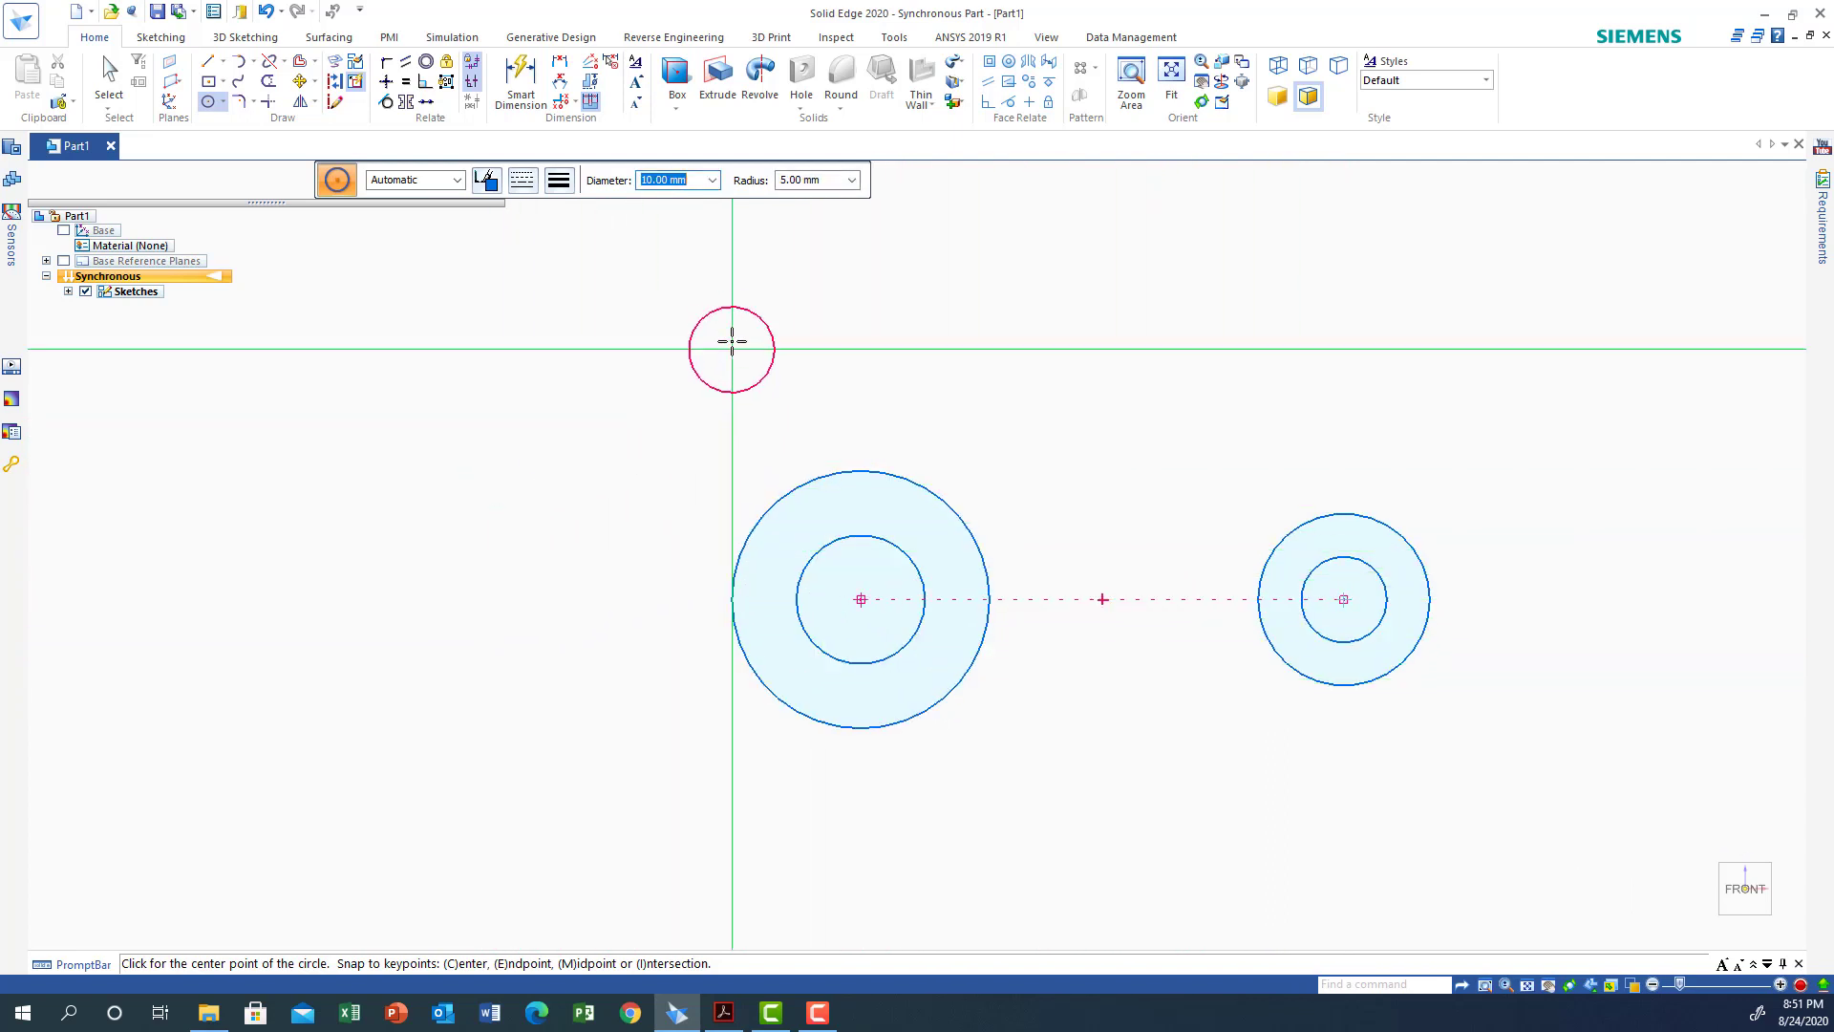
Step: Place a 10 mm circle up-left ringed by a 20 mm circle, then begin a distance dimension
{"action": "left_click", "coordinate": [634, 257]}
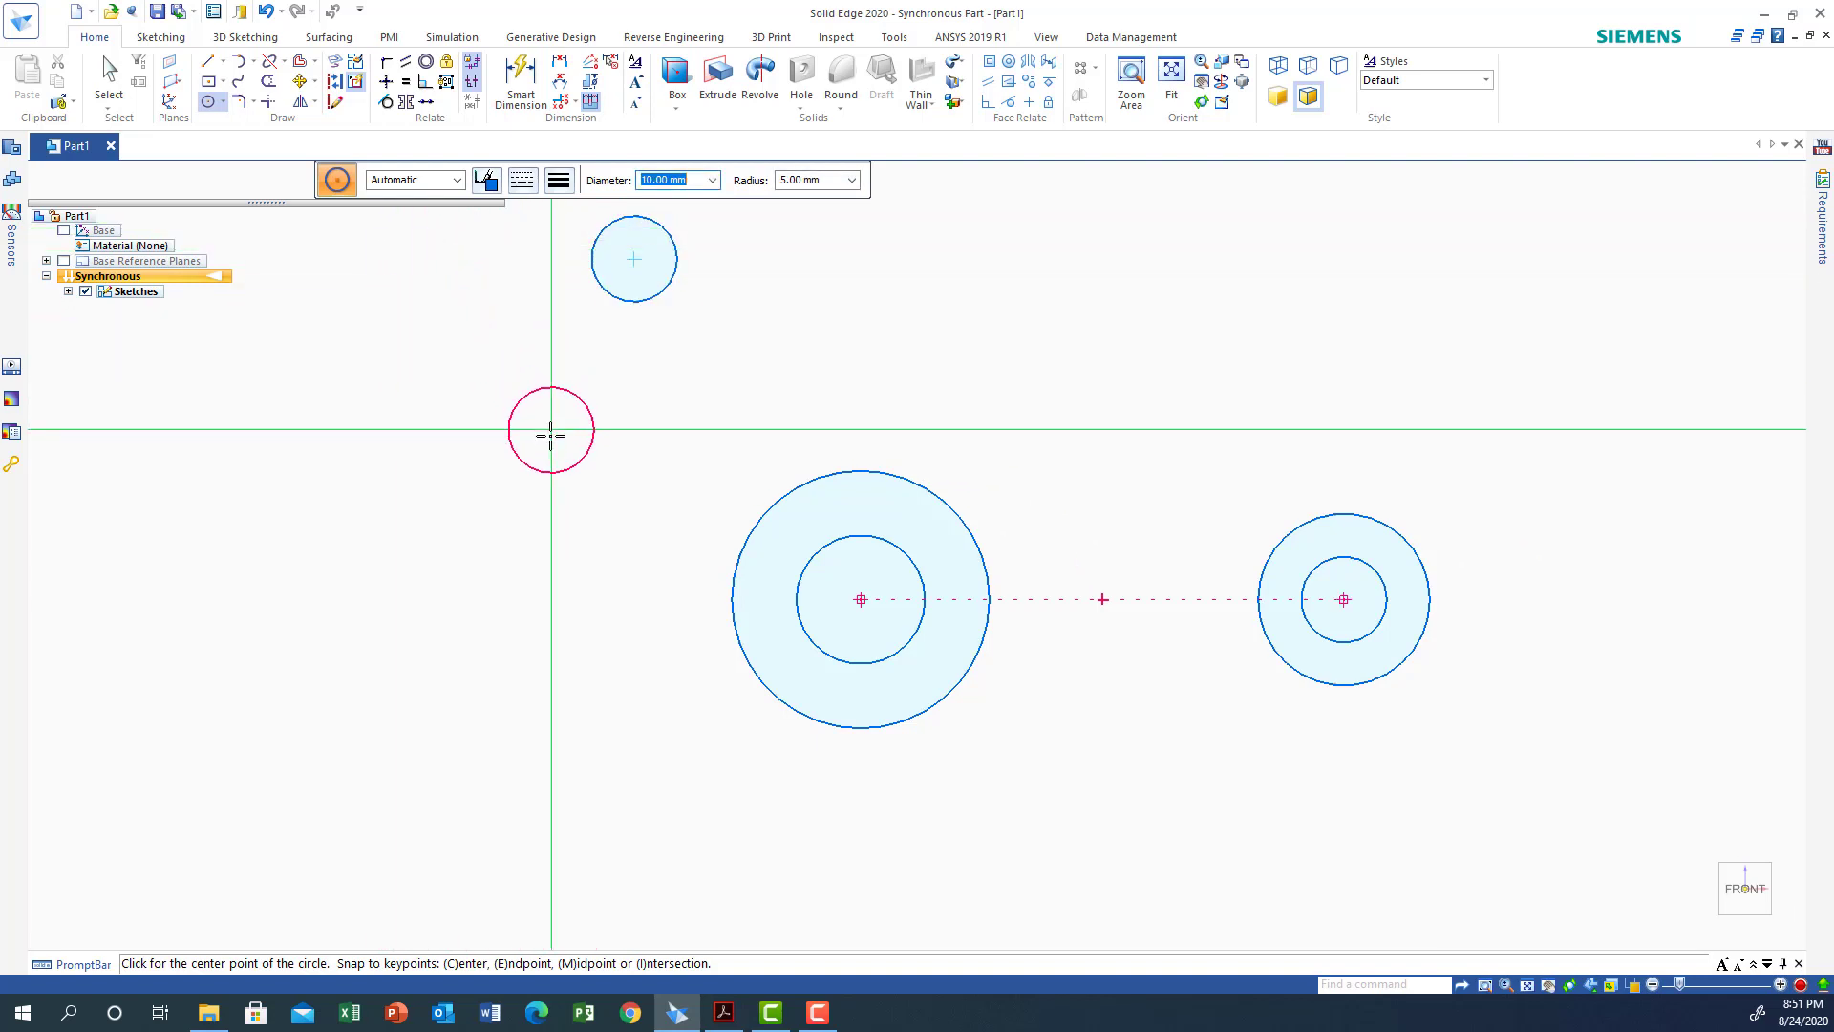
{"action": "type", "text": "20"}
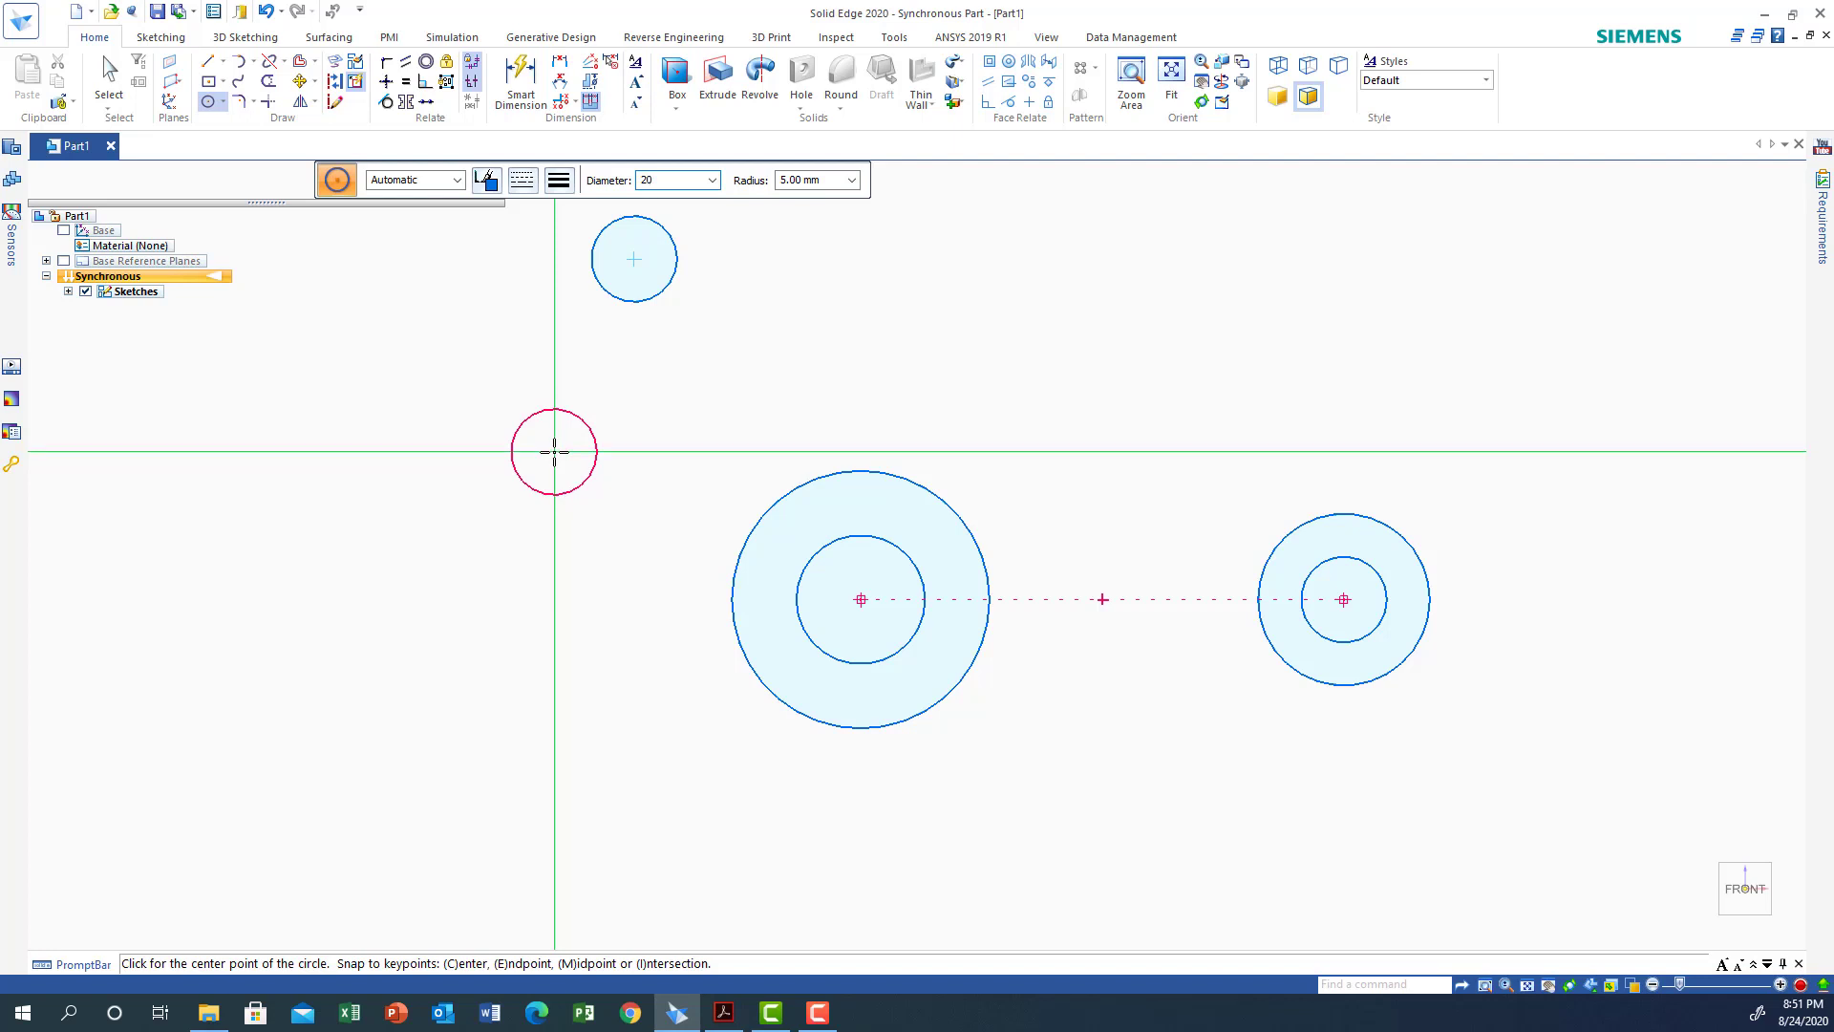
{"action": "key", "text": "Return"}
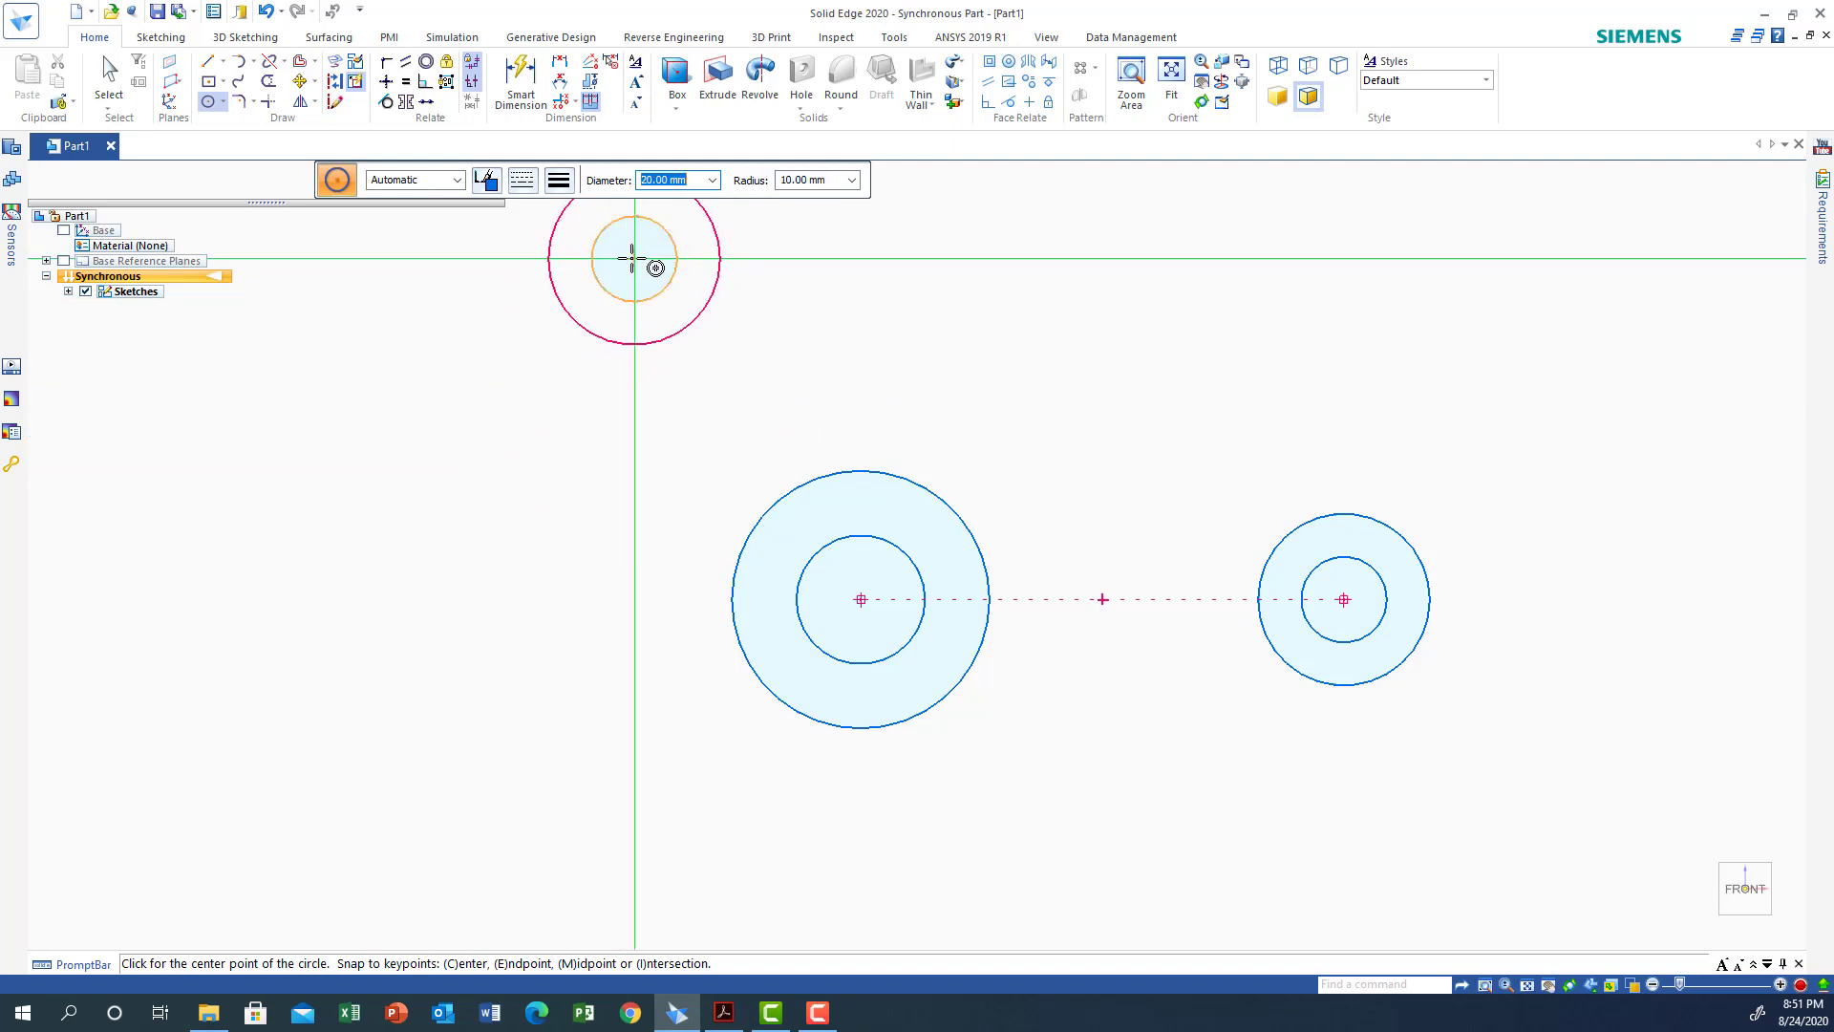
{"action": "left_click", "coordinate": [635, 258]}
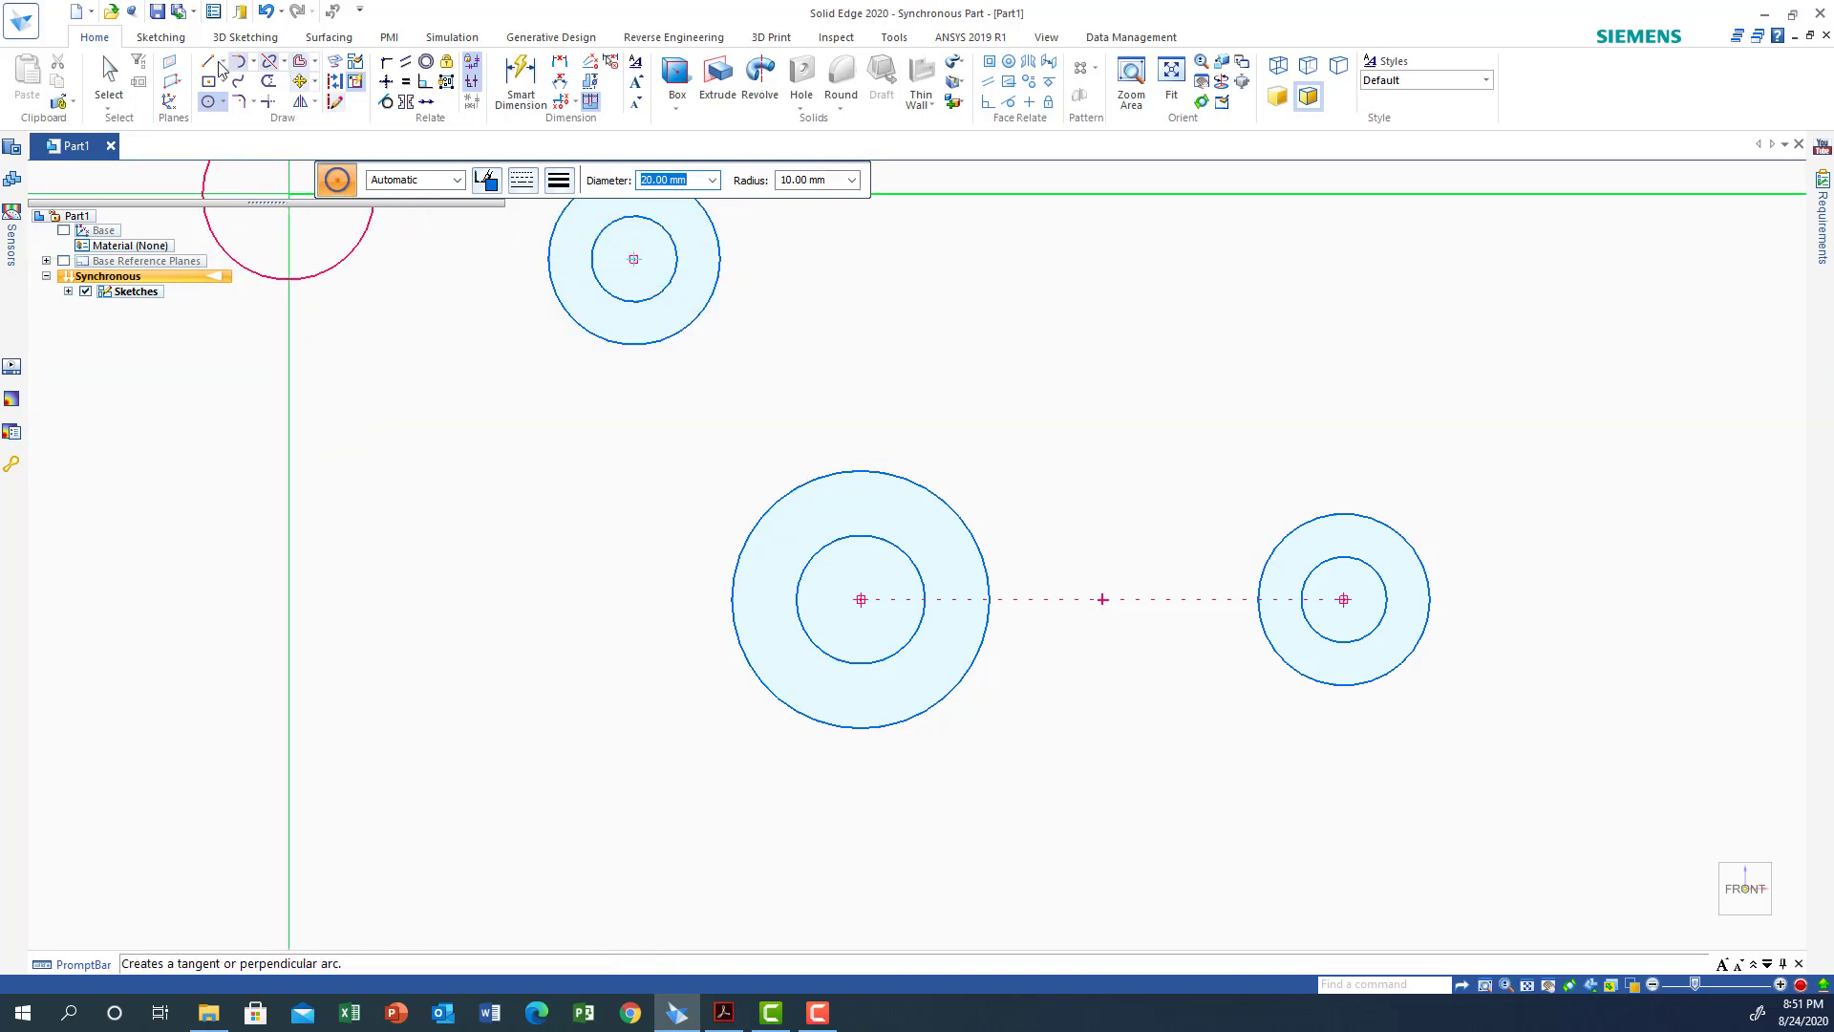
{"action": "left_click", "coordinate": [561, 63]}
{"action": "left_click", "coordinate": [1345, 640]}
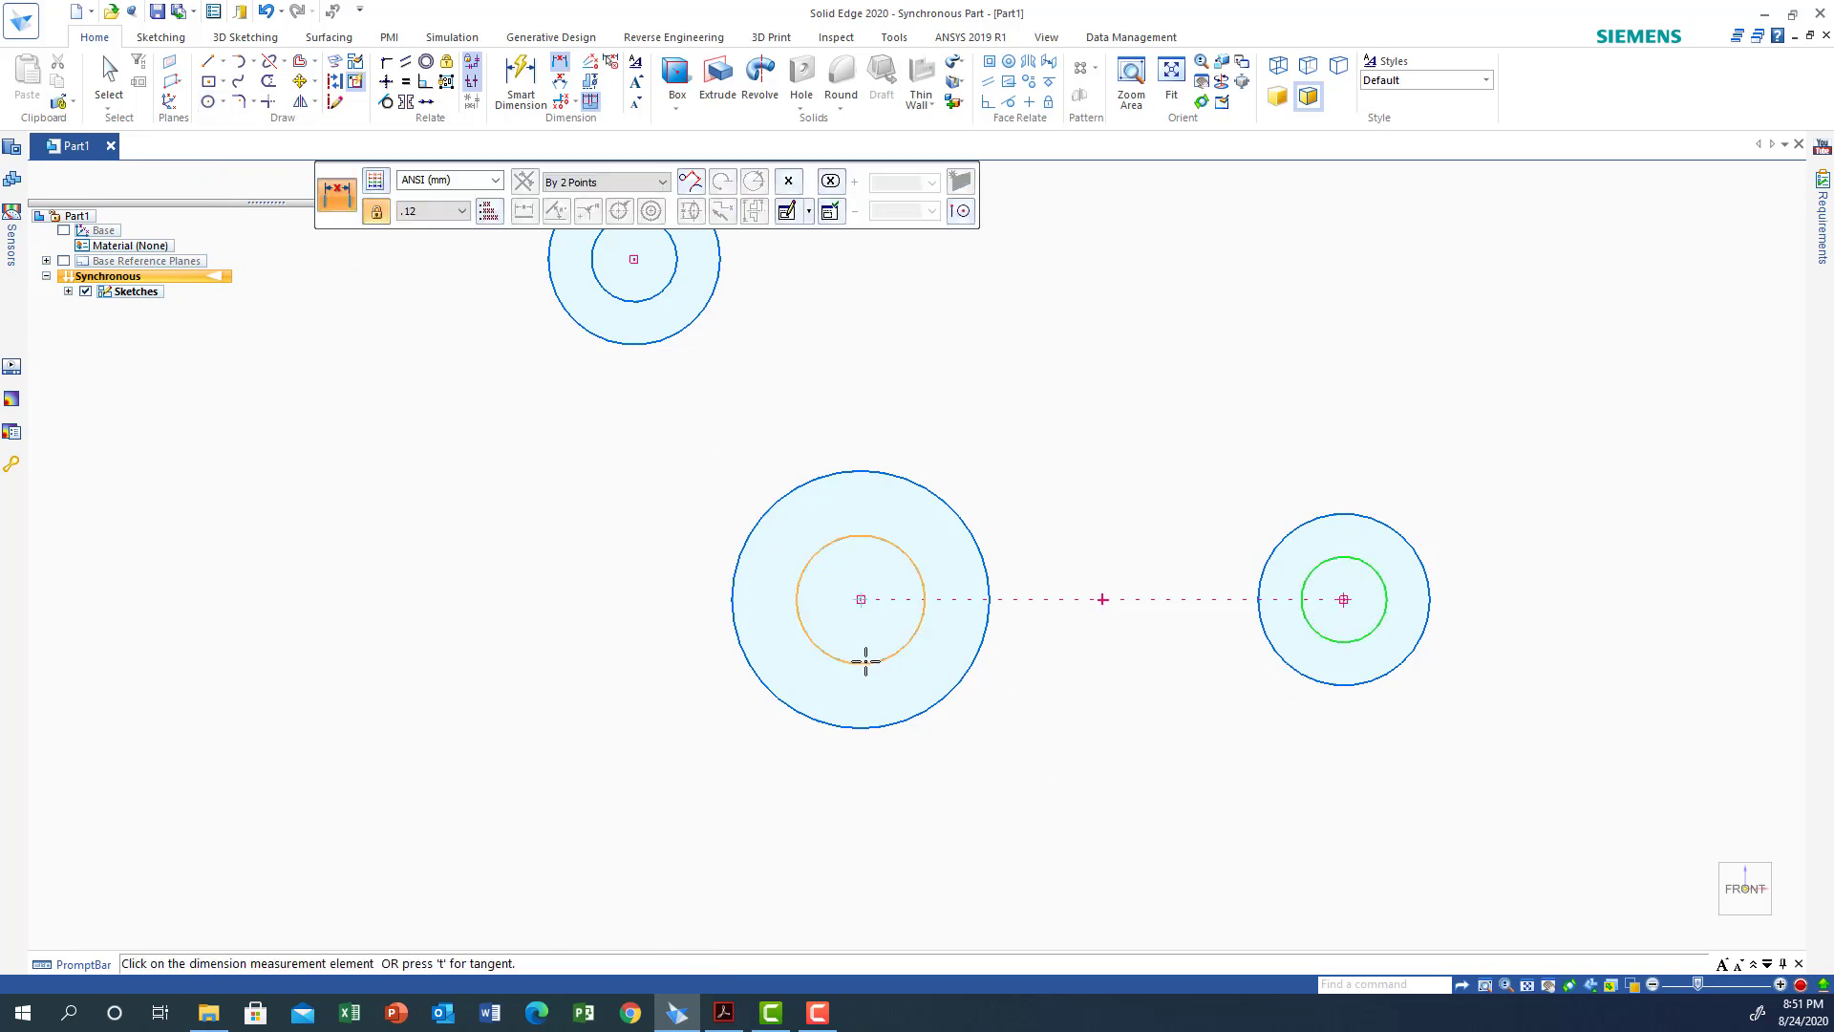
Step: Dimension the right circles (Ø20, Ø10) and the large circles (Ø15, Ø30)
{"action": "left_click", "coordinate": [528, 71]}
{"action": "left_click", "coordinate": [1394, 520]}
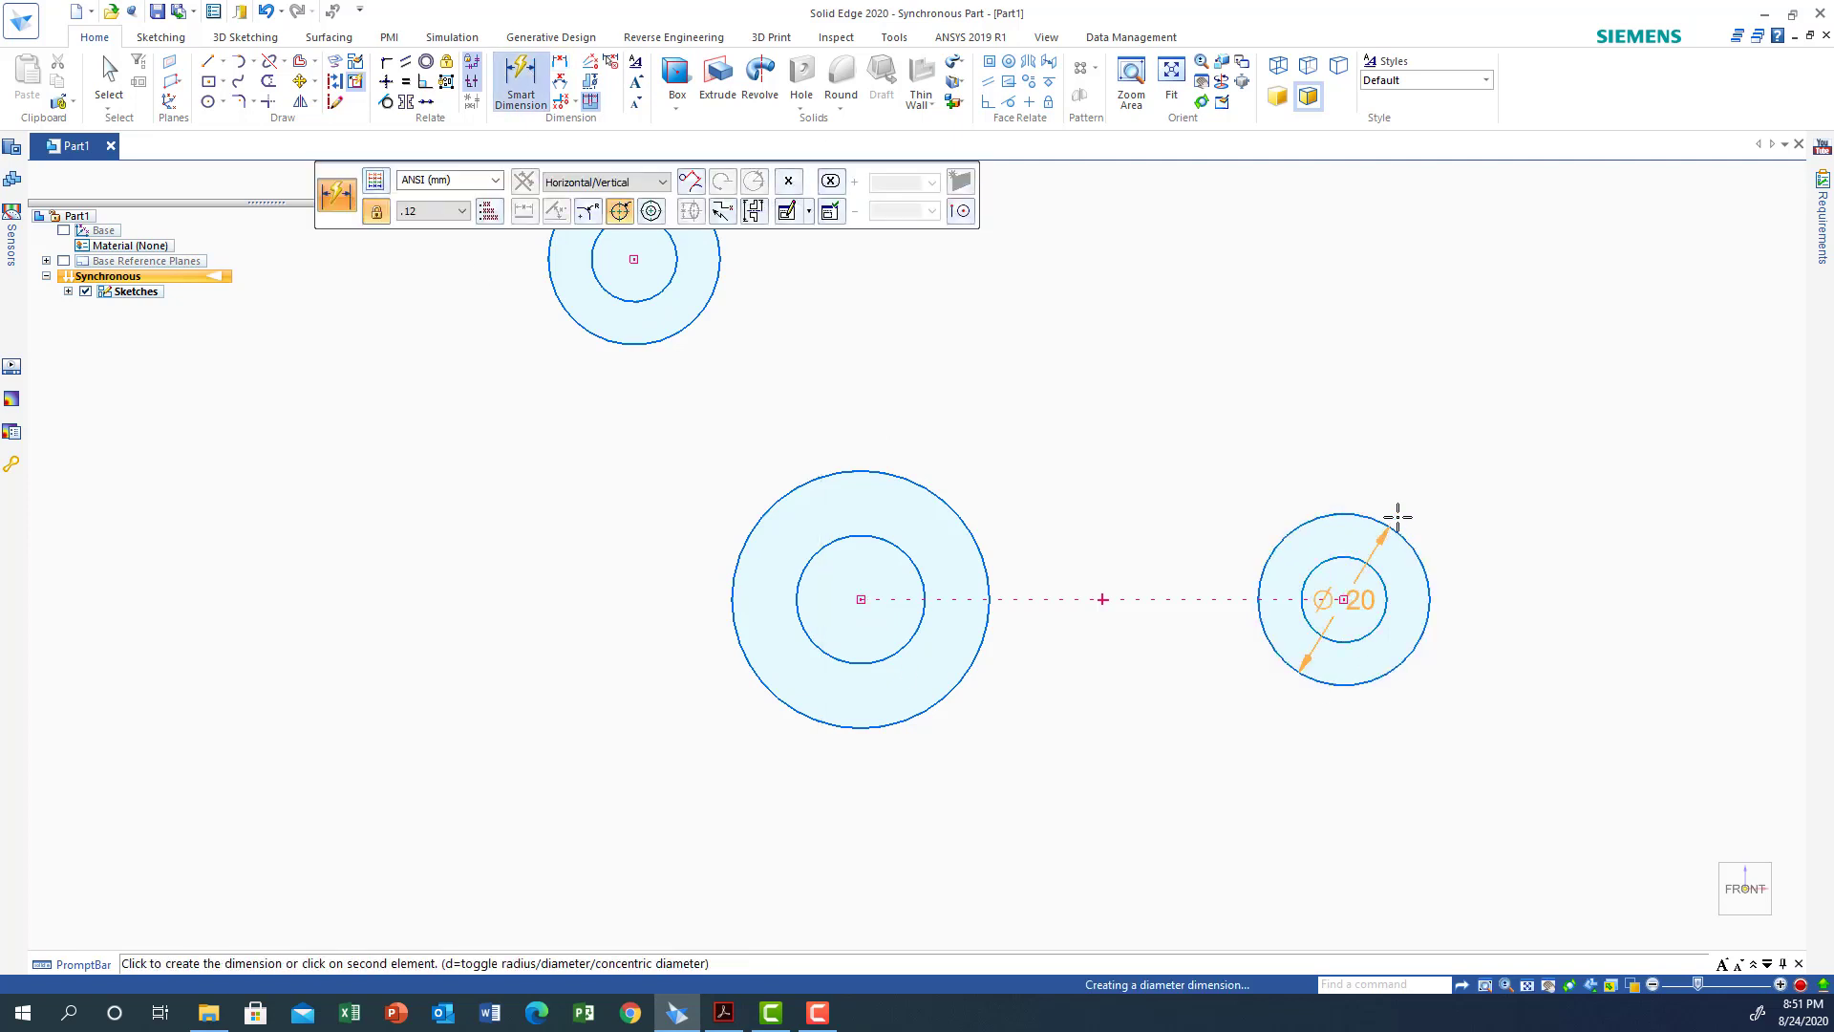
{"action": "left_click", "coordinate": [1461, 528]}
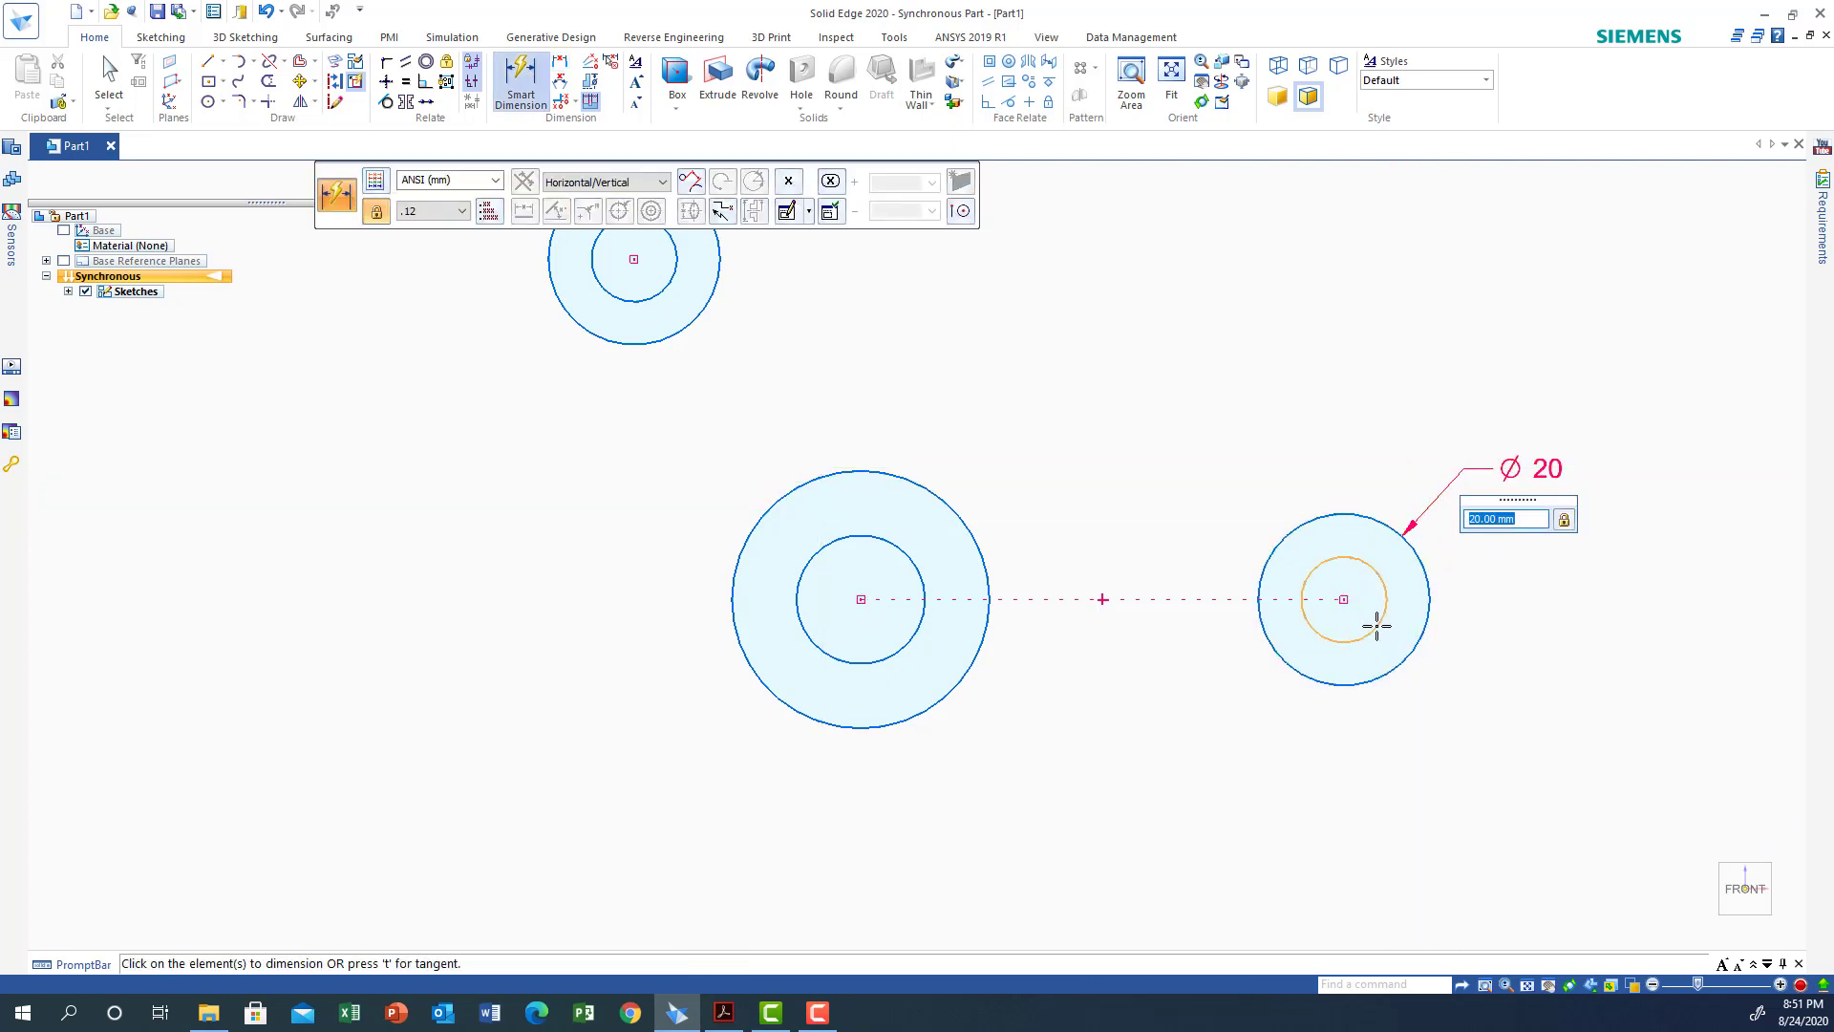
{"action": "left_click", "coordinate": [1377, 626]}
{"action": "left_click", "coordinate": [1488, 688]}
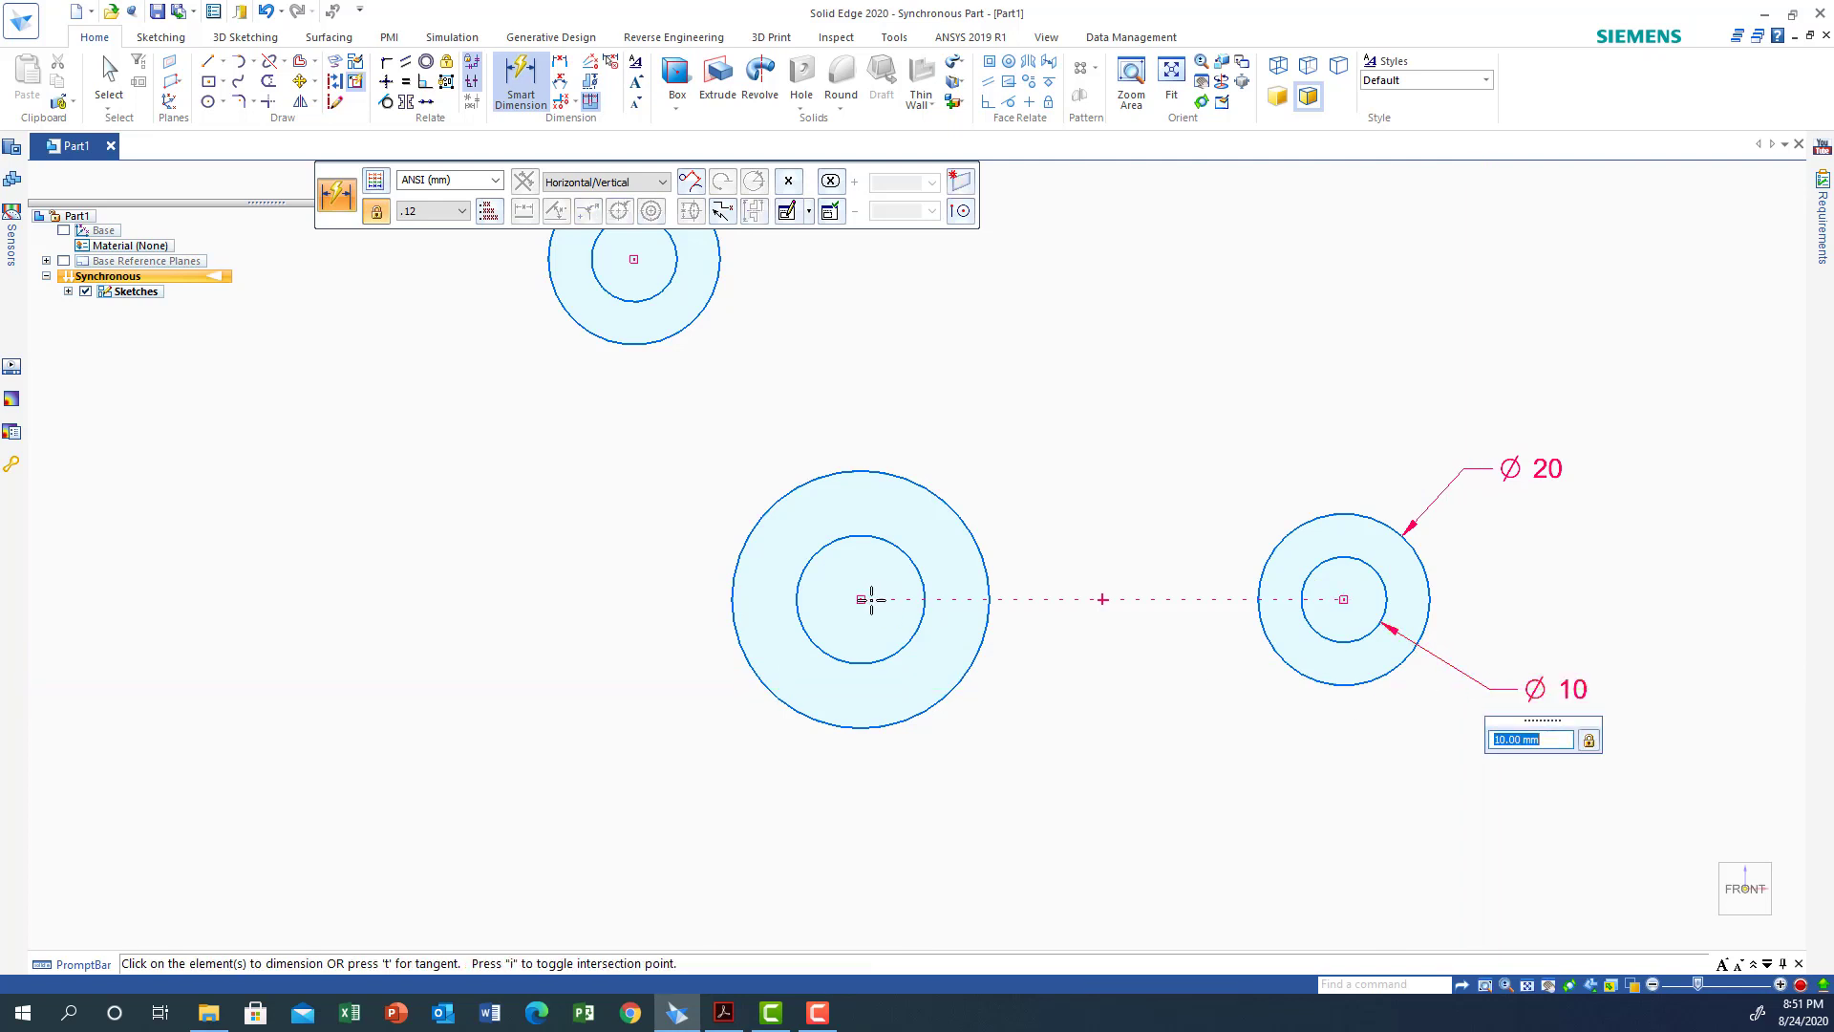
{"action": "left_click", "coordinate": [825, 655]}
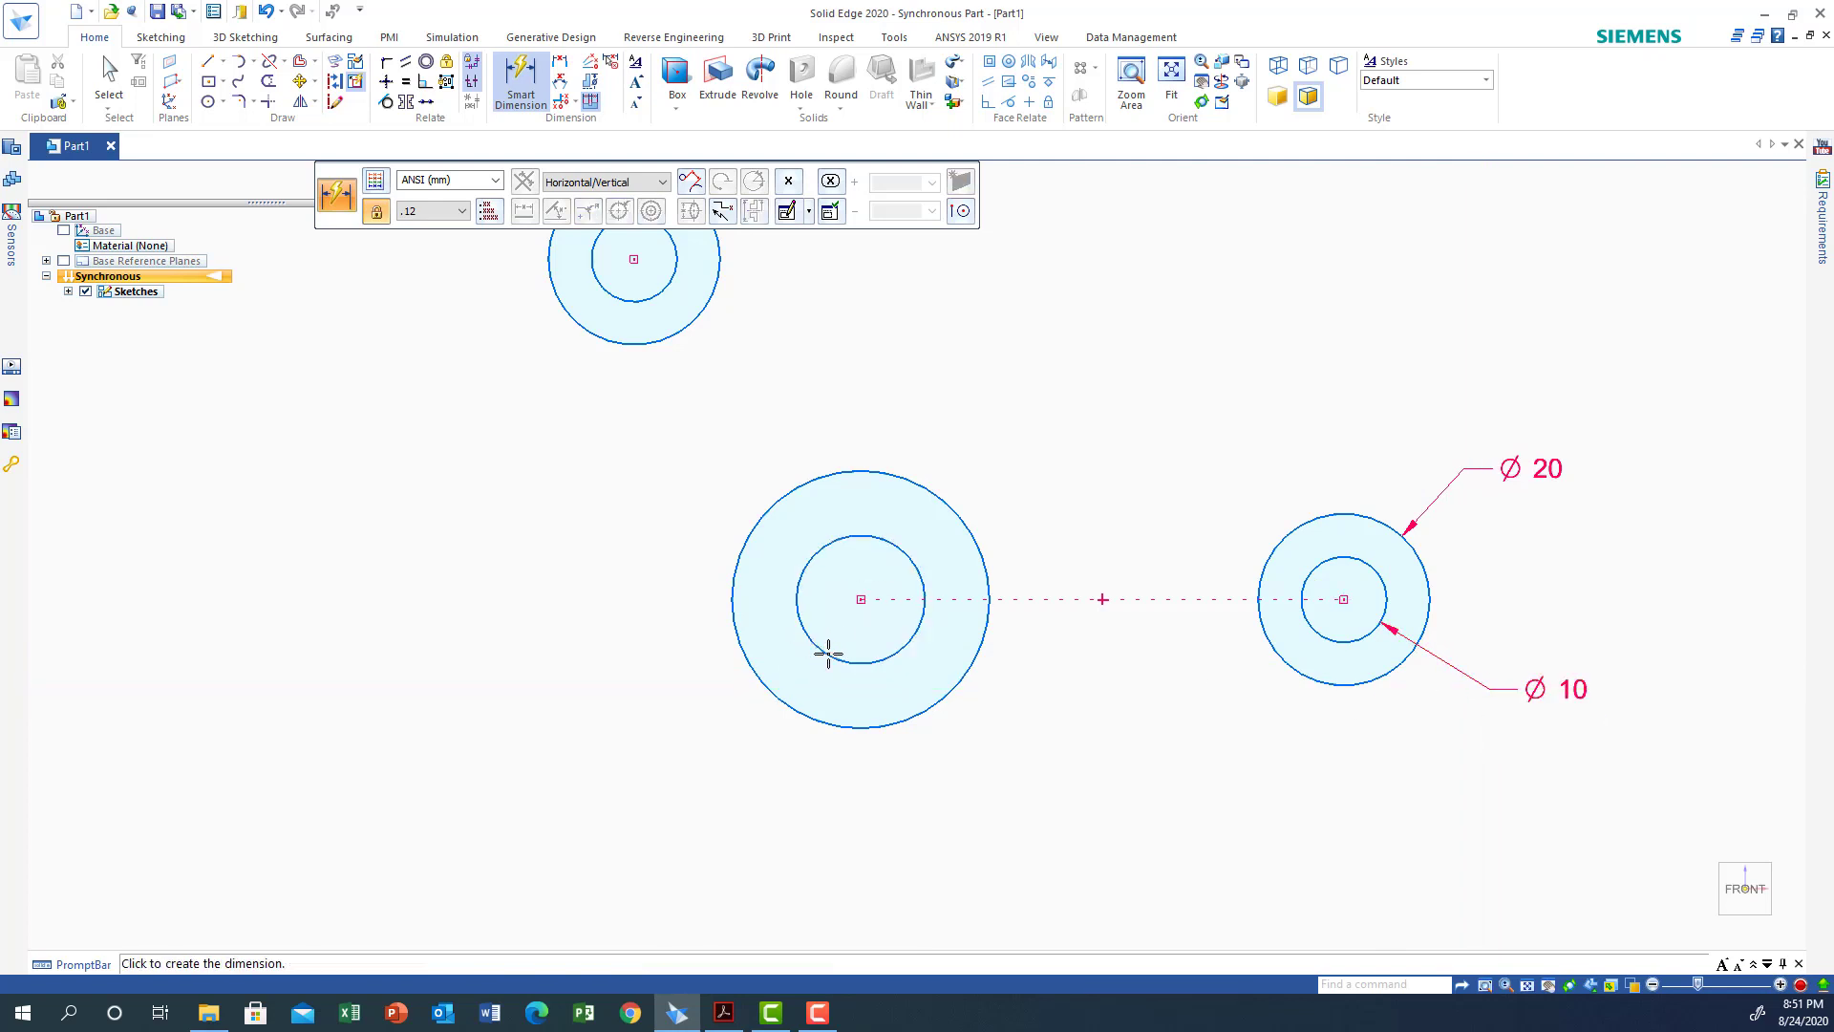
{"action": "left_click", "coordinate": [764, 782]}
{"action": "left_click", "coordinate": [764, 694]}
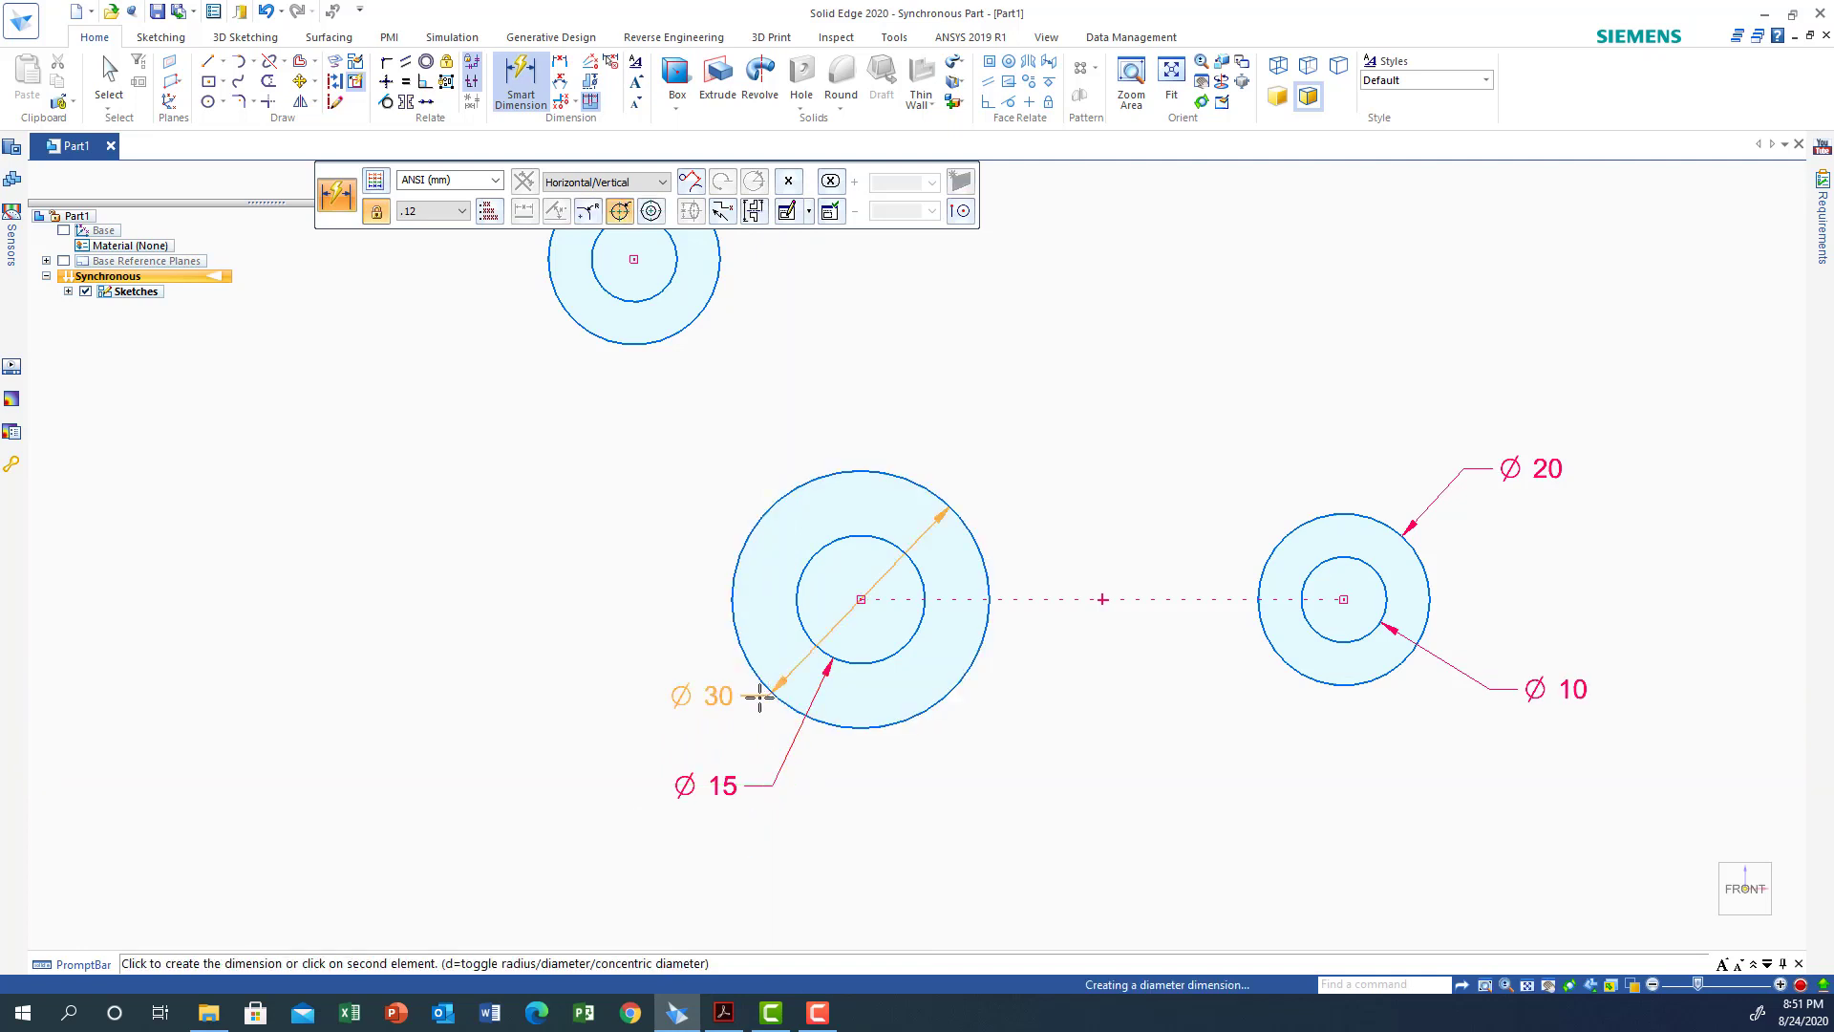
{"action": "left_click", "coordinate": [717, 746]}
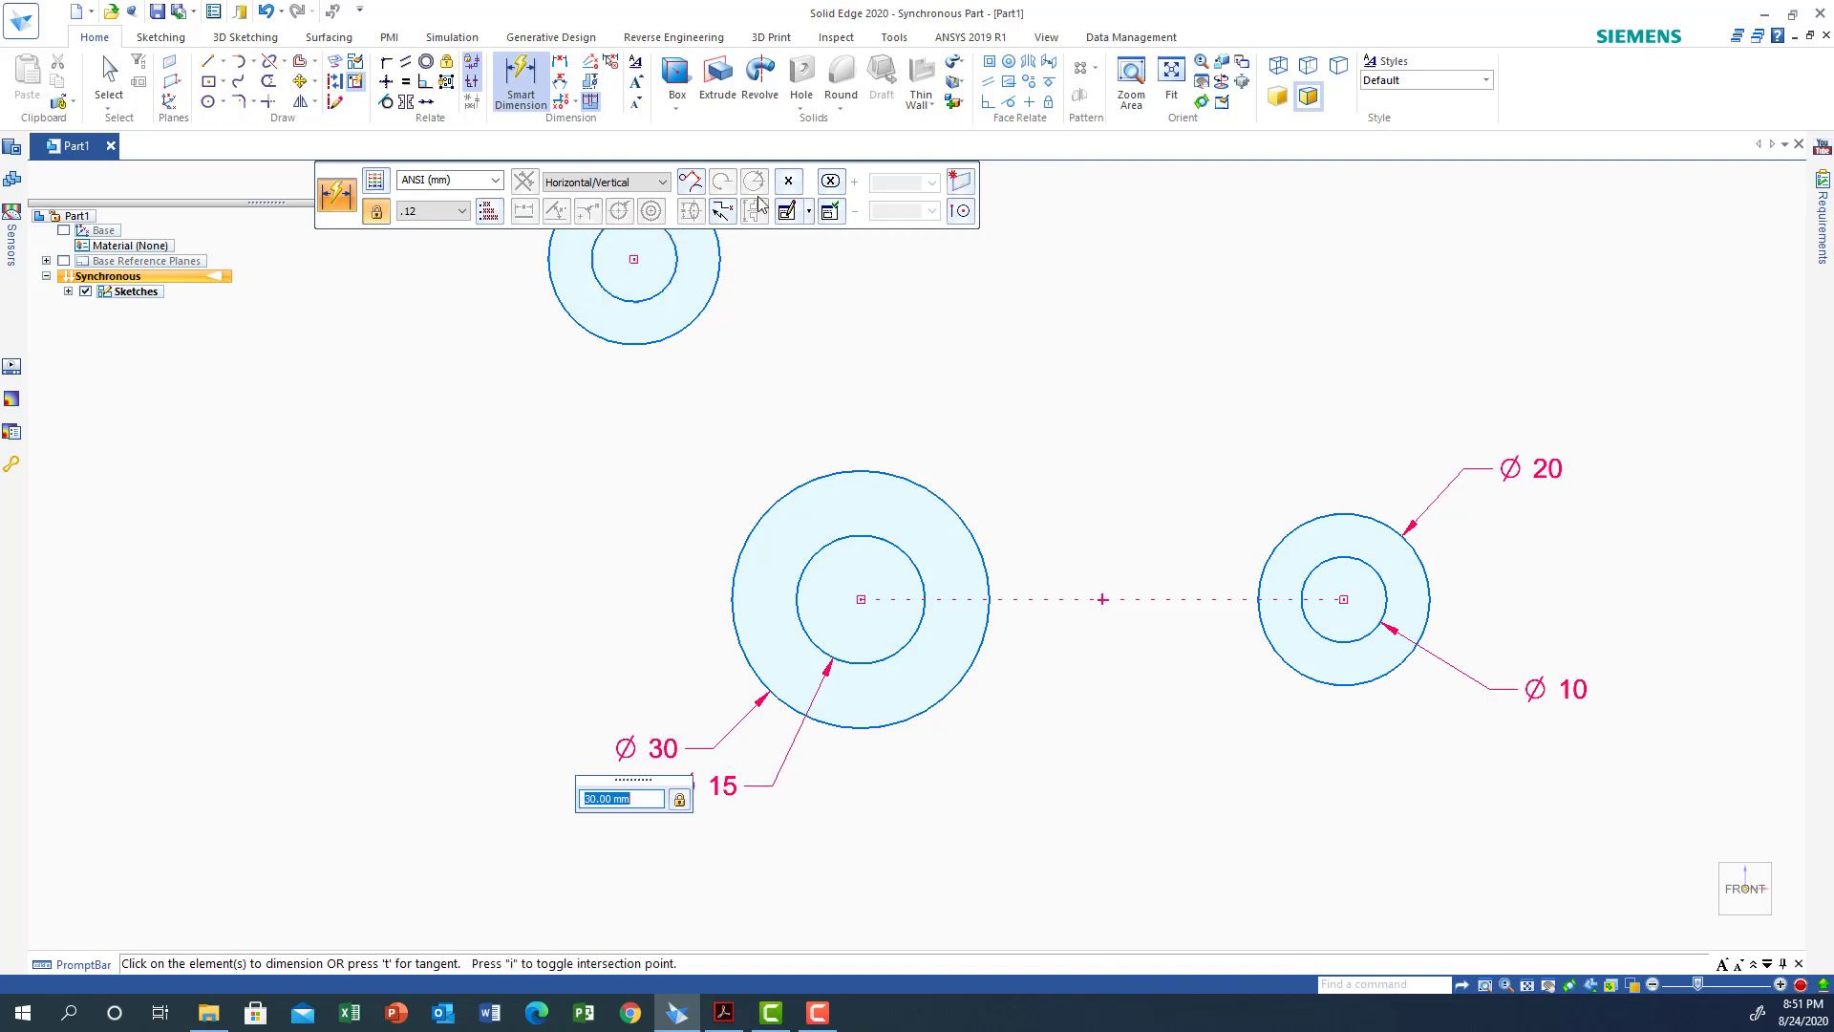
Step: Dimension the top circle pair as Ø10 and Ø20
{"action": "left_click_drag", "start_coordinate": [814, 170], "coordinate": [1564, 197]}
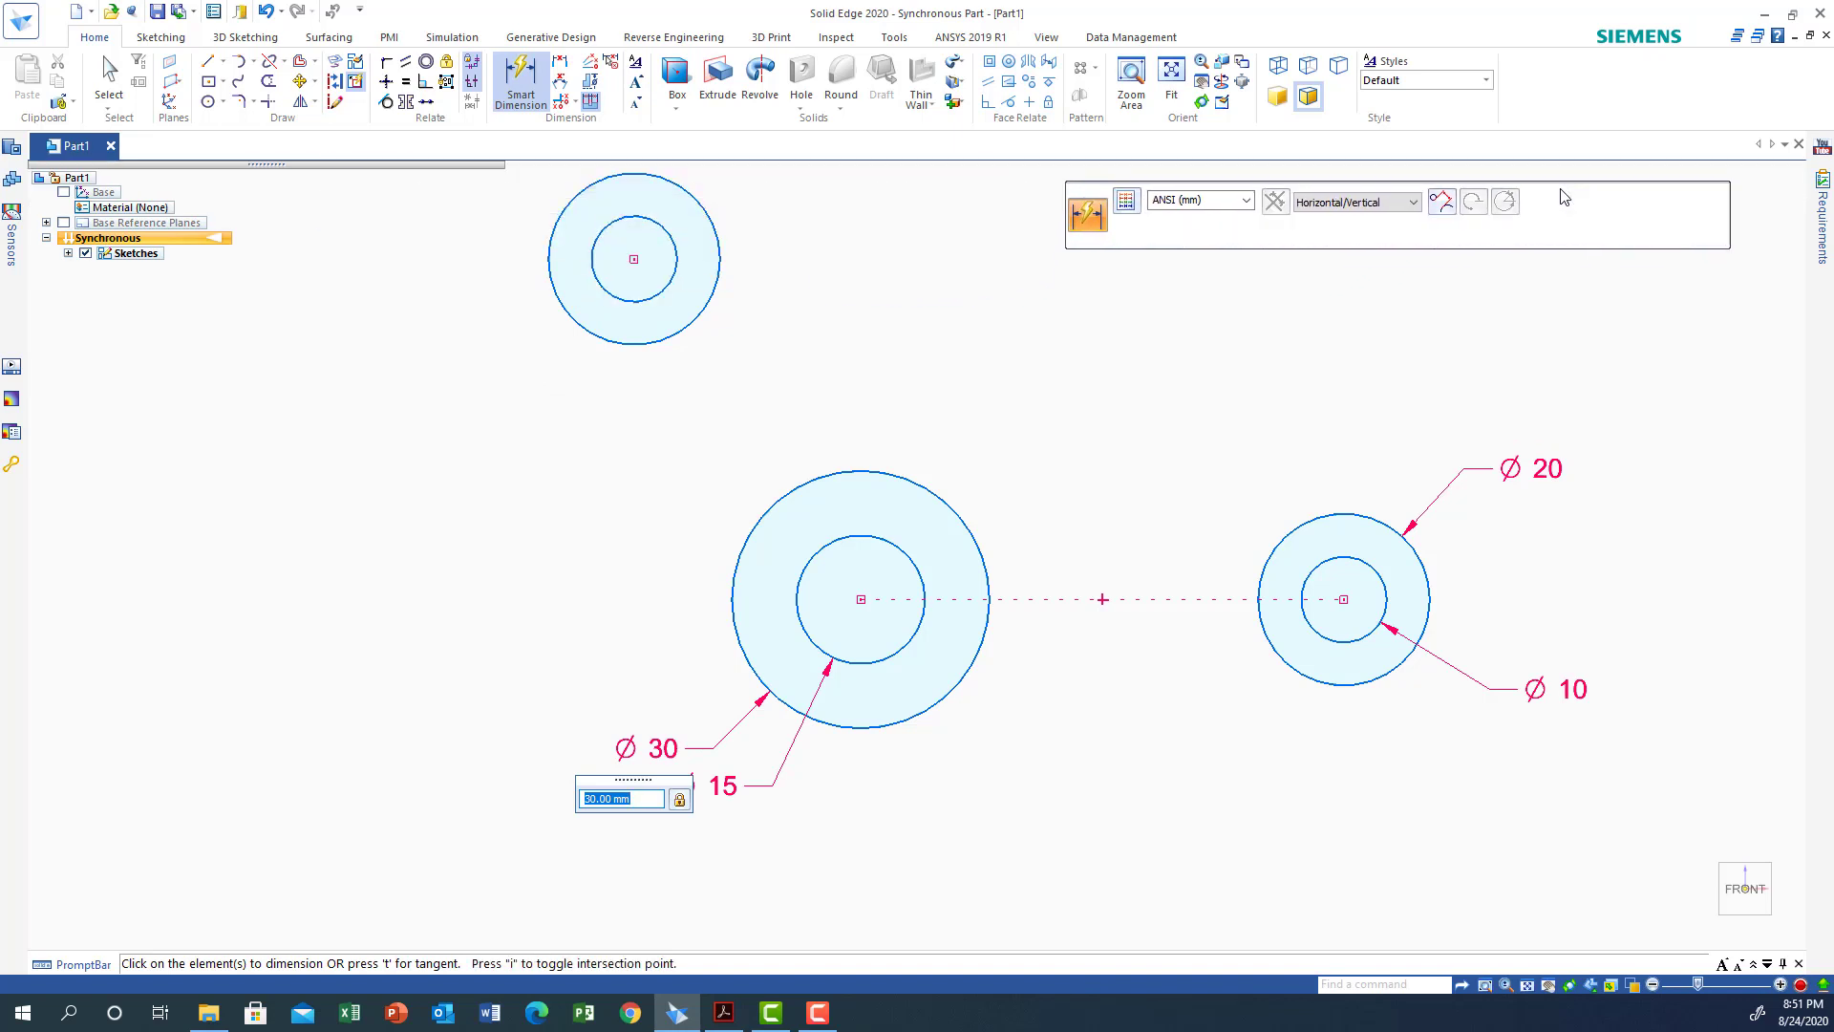
{"action": "left_click", "coordinate": [592, 273]}
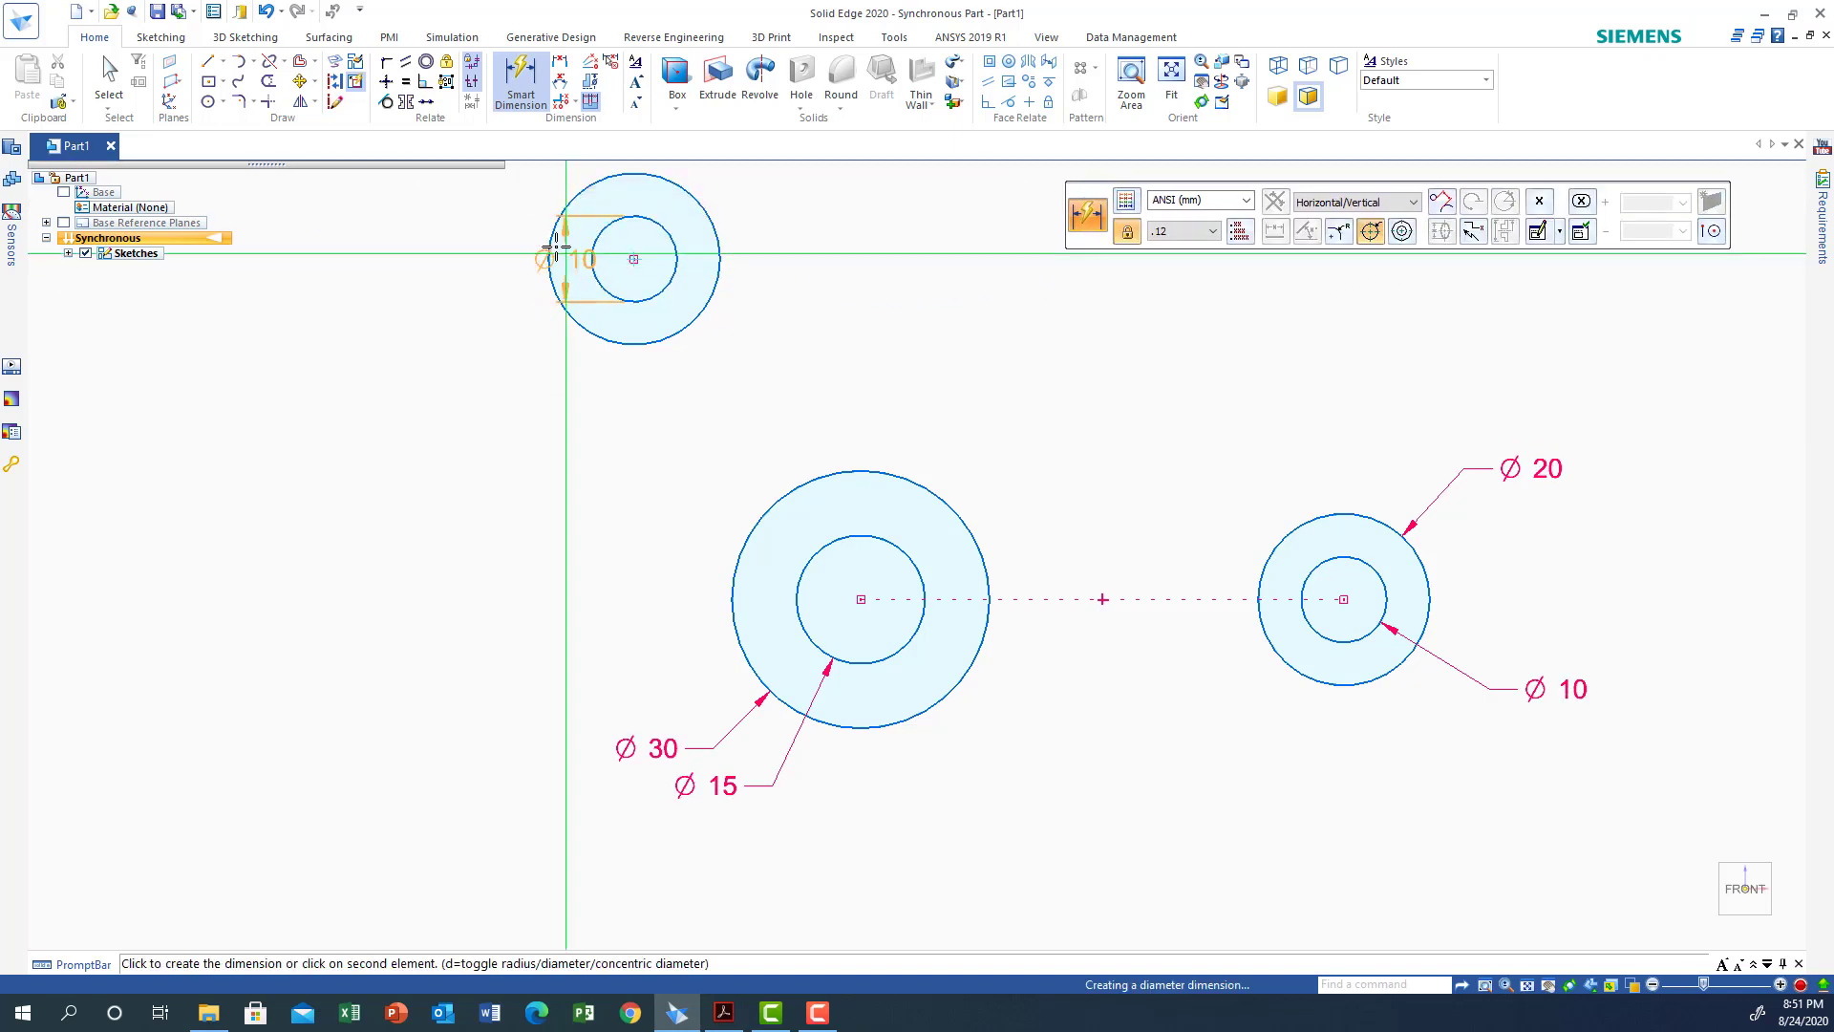
{"action": "left_click", "coordinate": [466, 188]}
{"action": "left_click", "coordinate": [704, 194]}
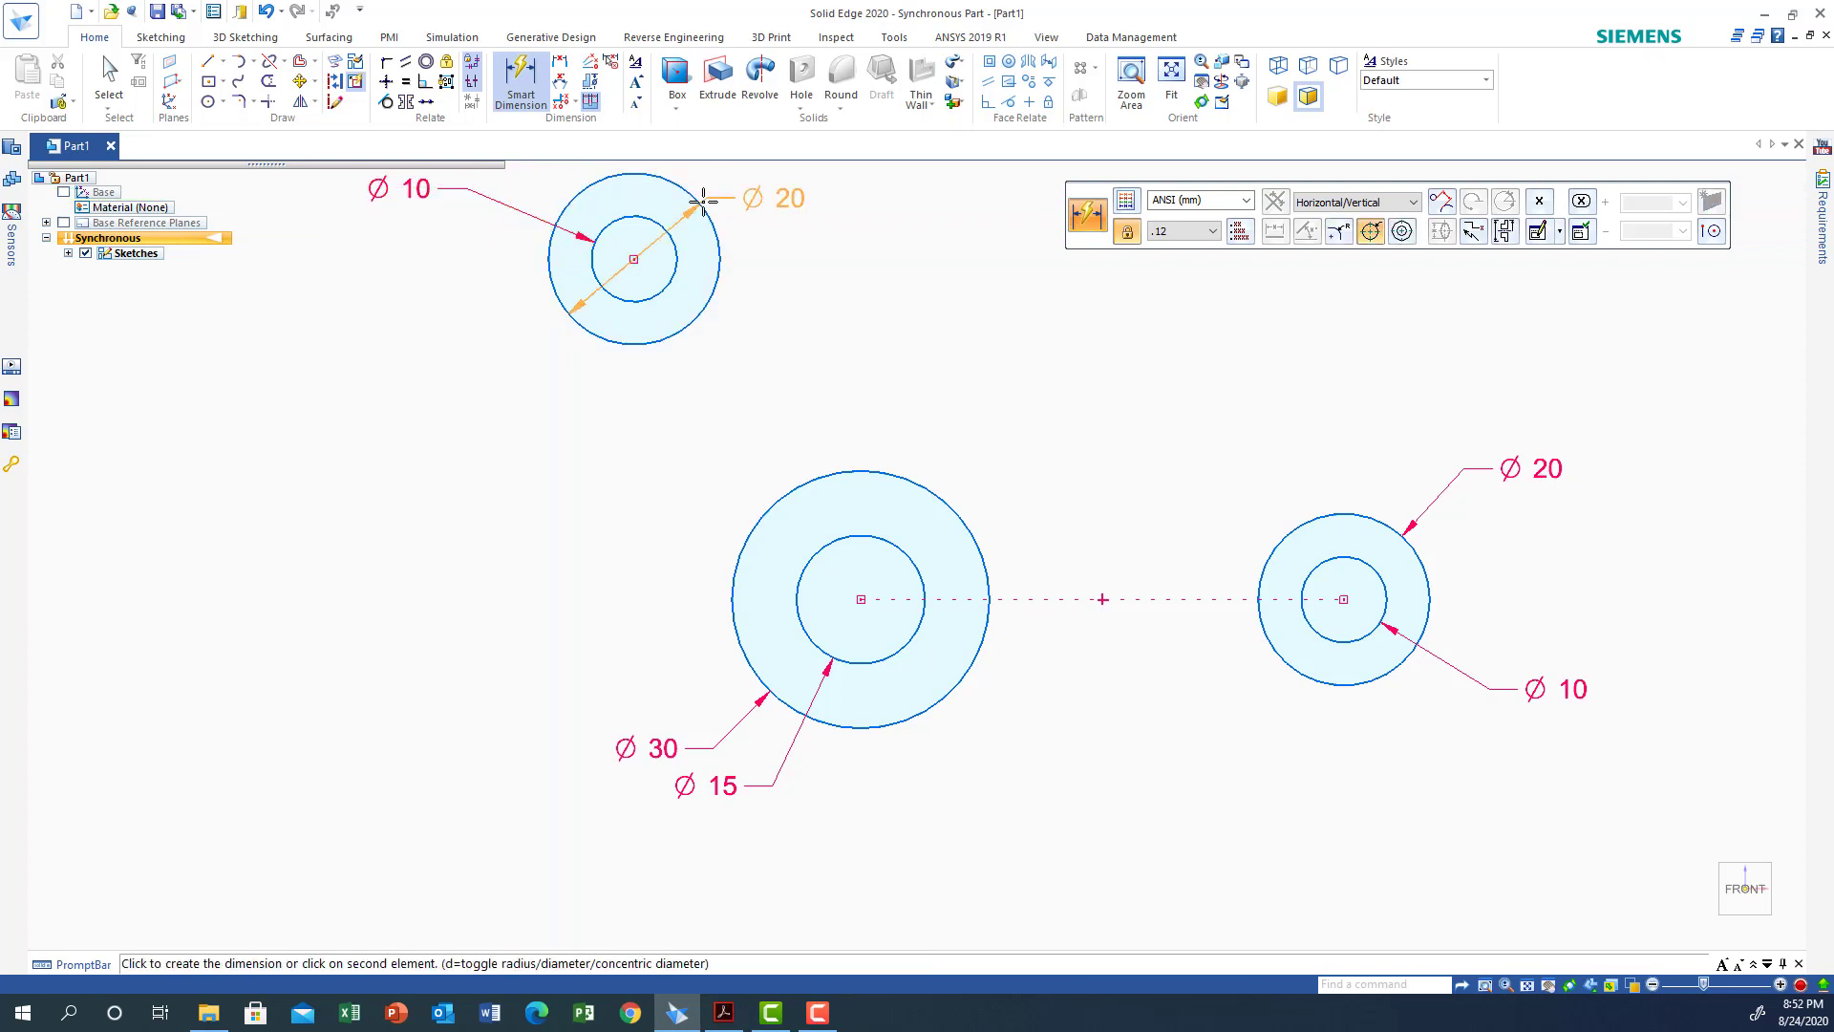
{"action": "left_click", "coordinate": [752, 182]}
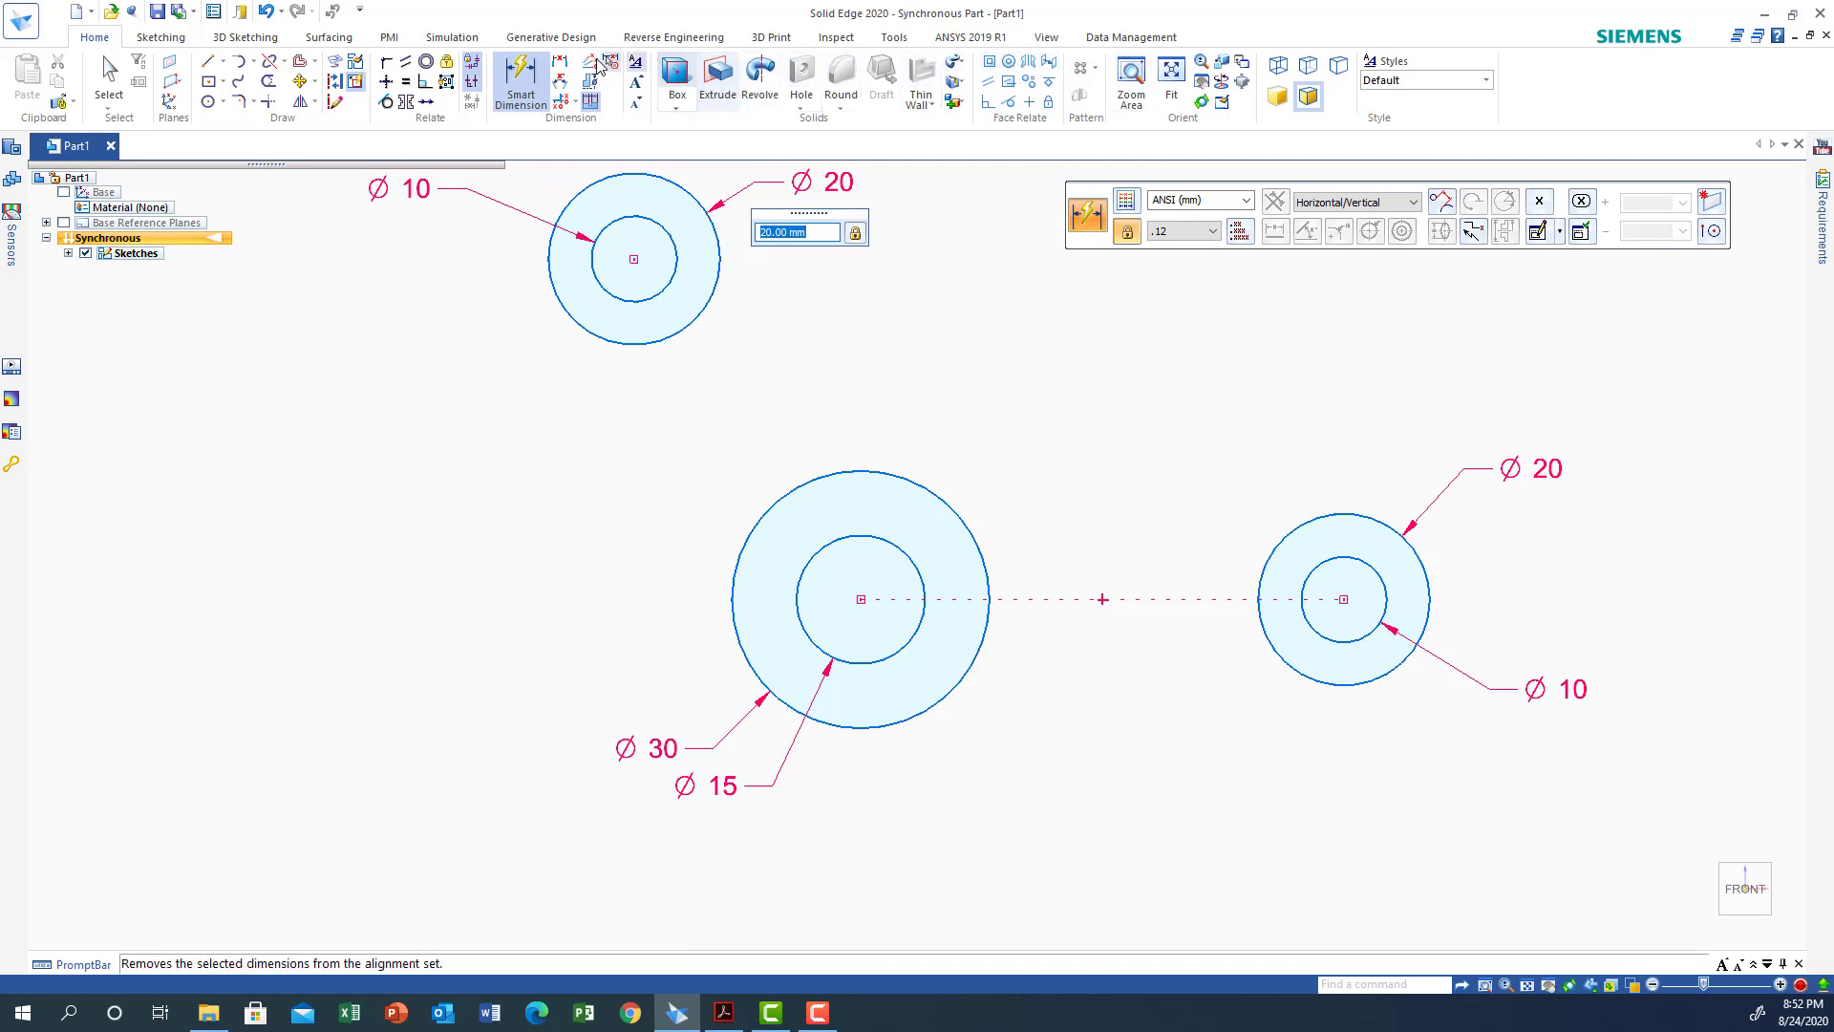
Step: Set the right and top circle centres 60 mm from the large circle's centre, then fit the view
{"action": "left_click", "coordinate": [522, 104]}
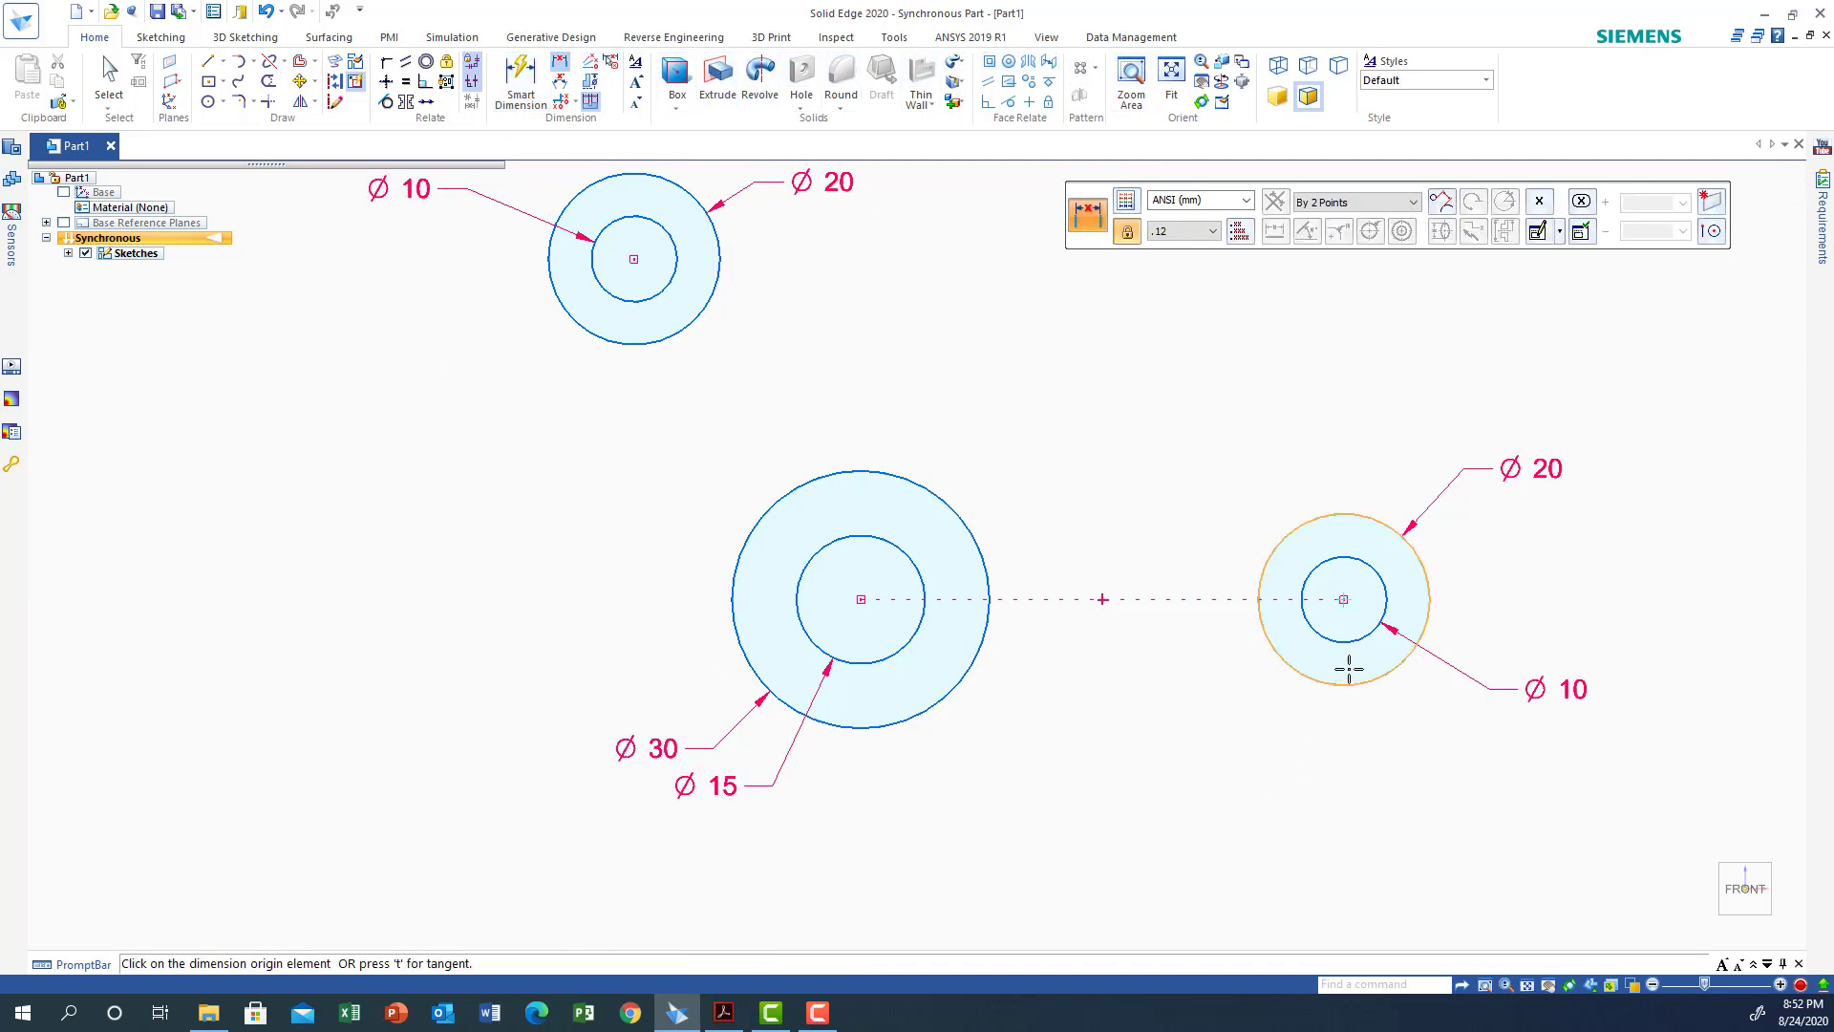
{"action": "left_click", "coordinate": [865, 663]}
{"action": "left_click", "coordinate": [1099, 851]}
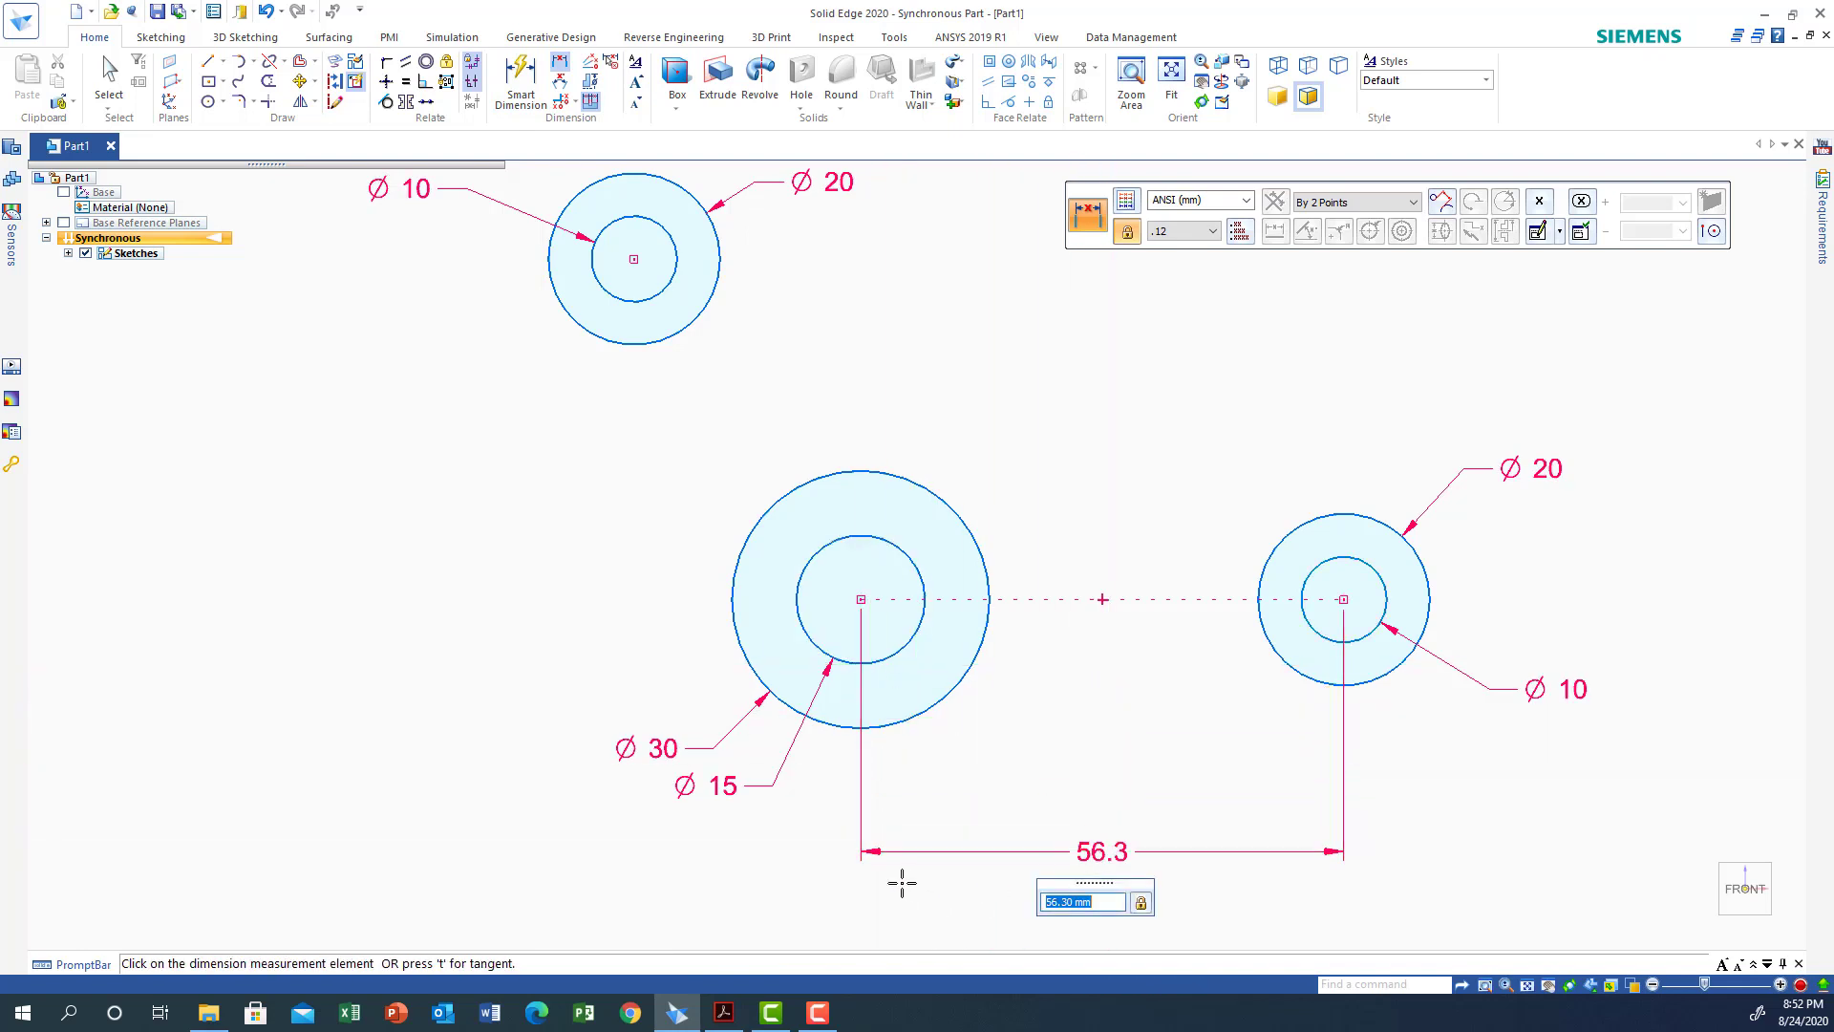
{"action": "type", "text": "60"}
{"action": "key", "text": "Return"}
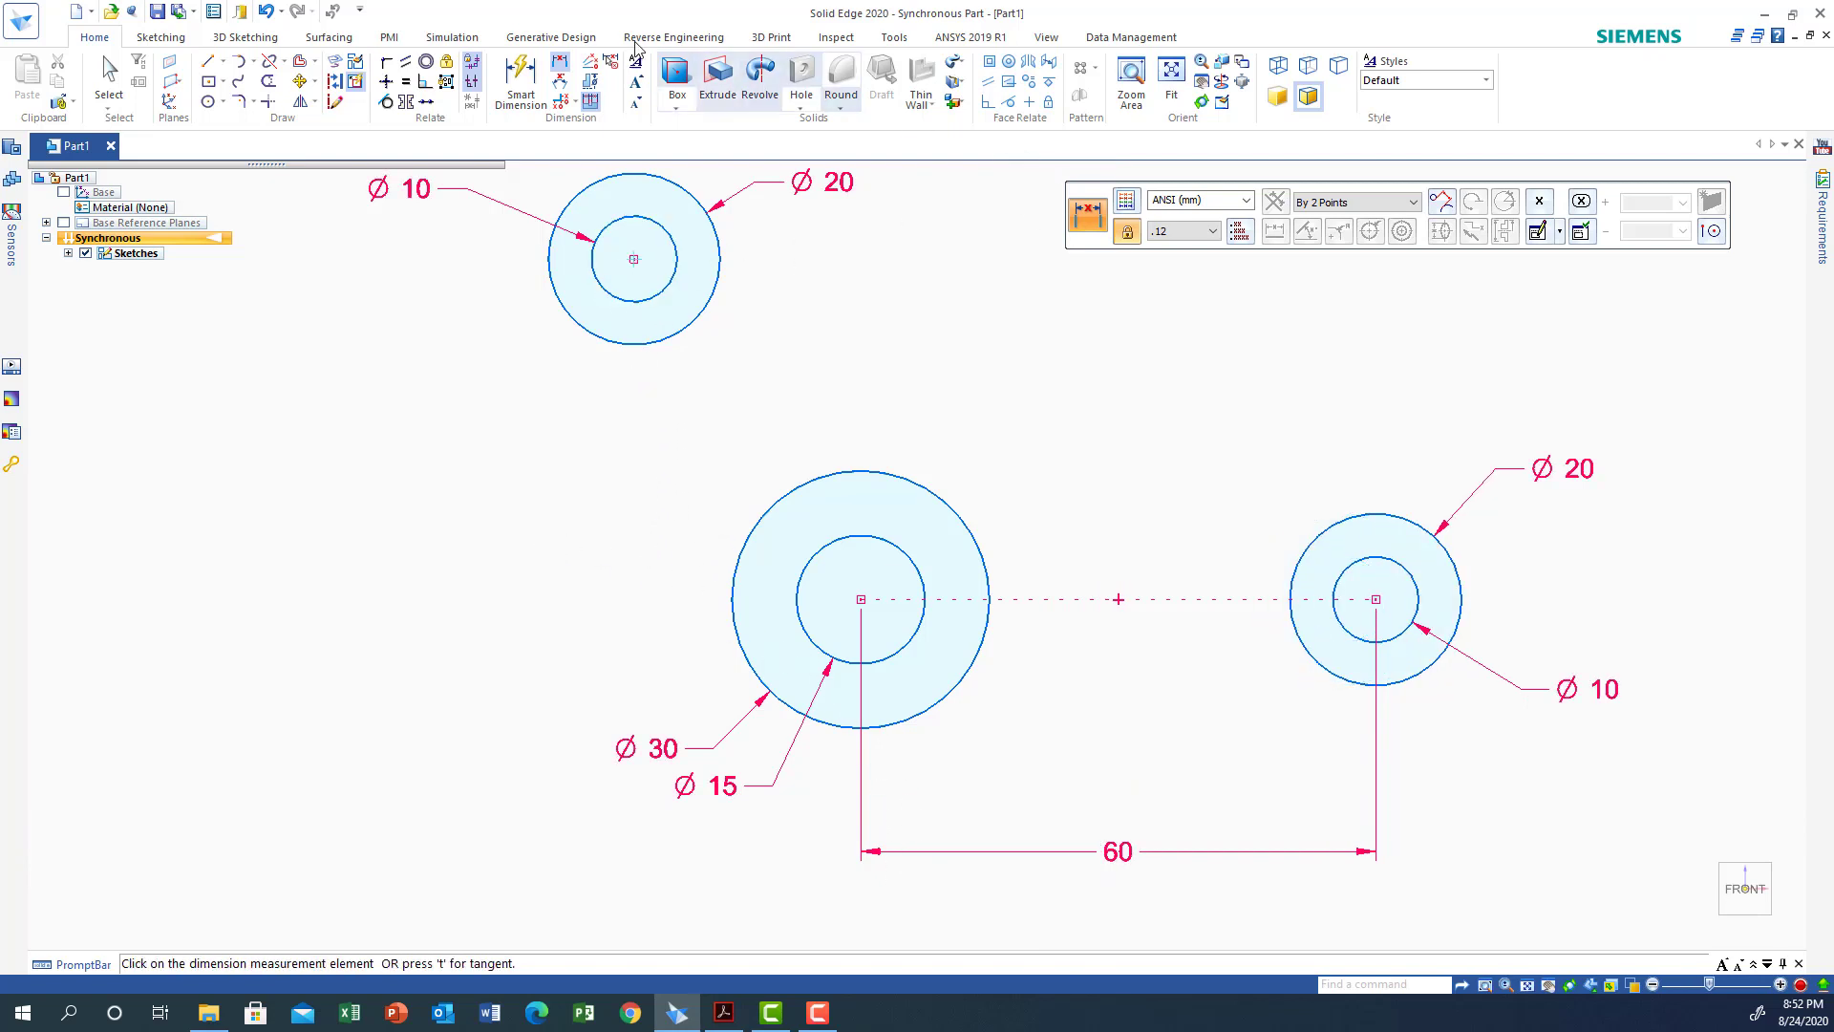
{"action": "key", "text": "Escape"}
{"action": "key", "text": "Return"}
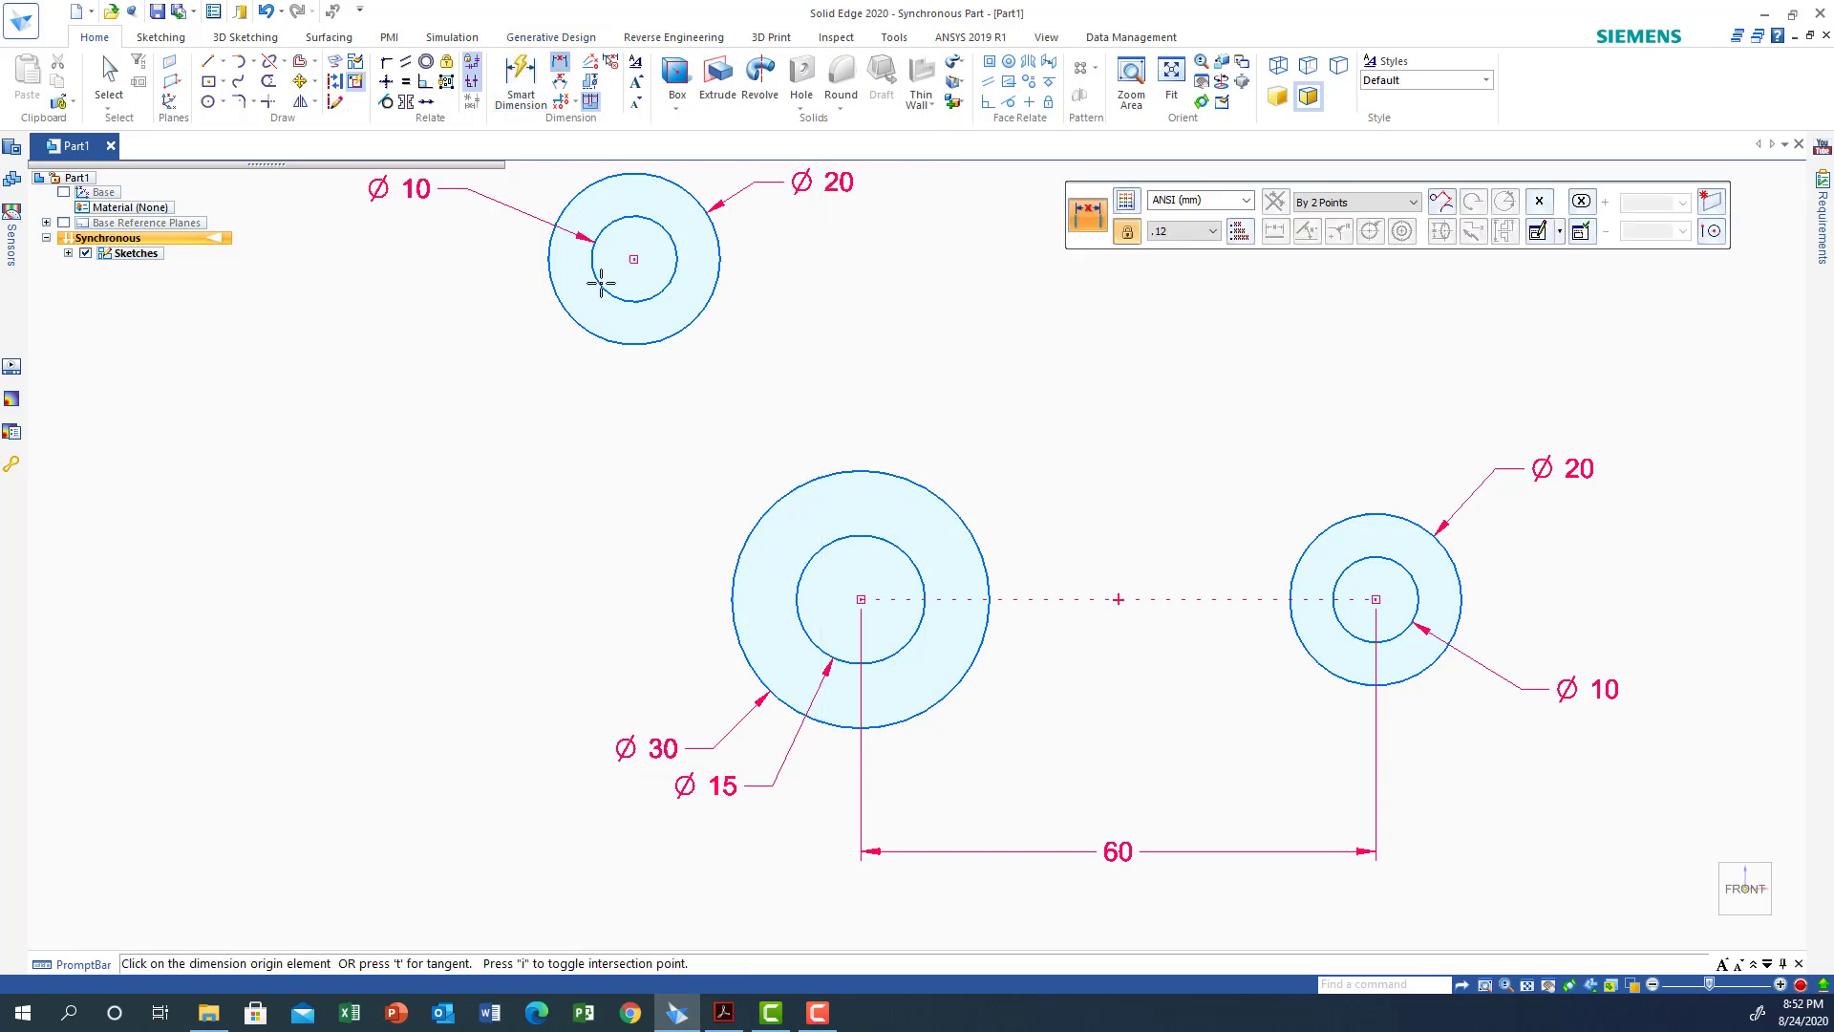
{"action": "left_click", "coordinate": [810, 636]}
{"action": "left_click", "coordinate": [595, 546]}
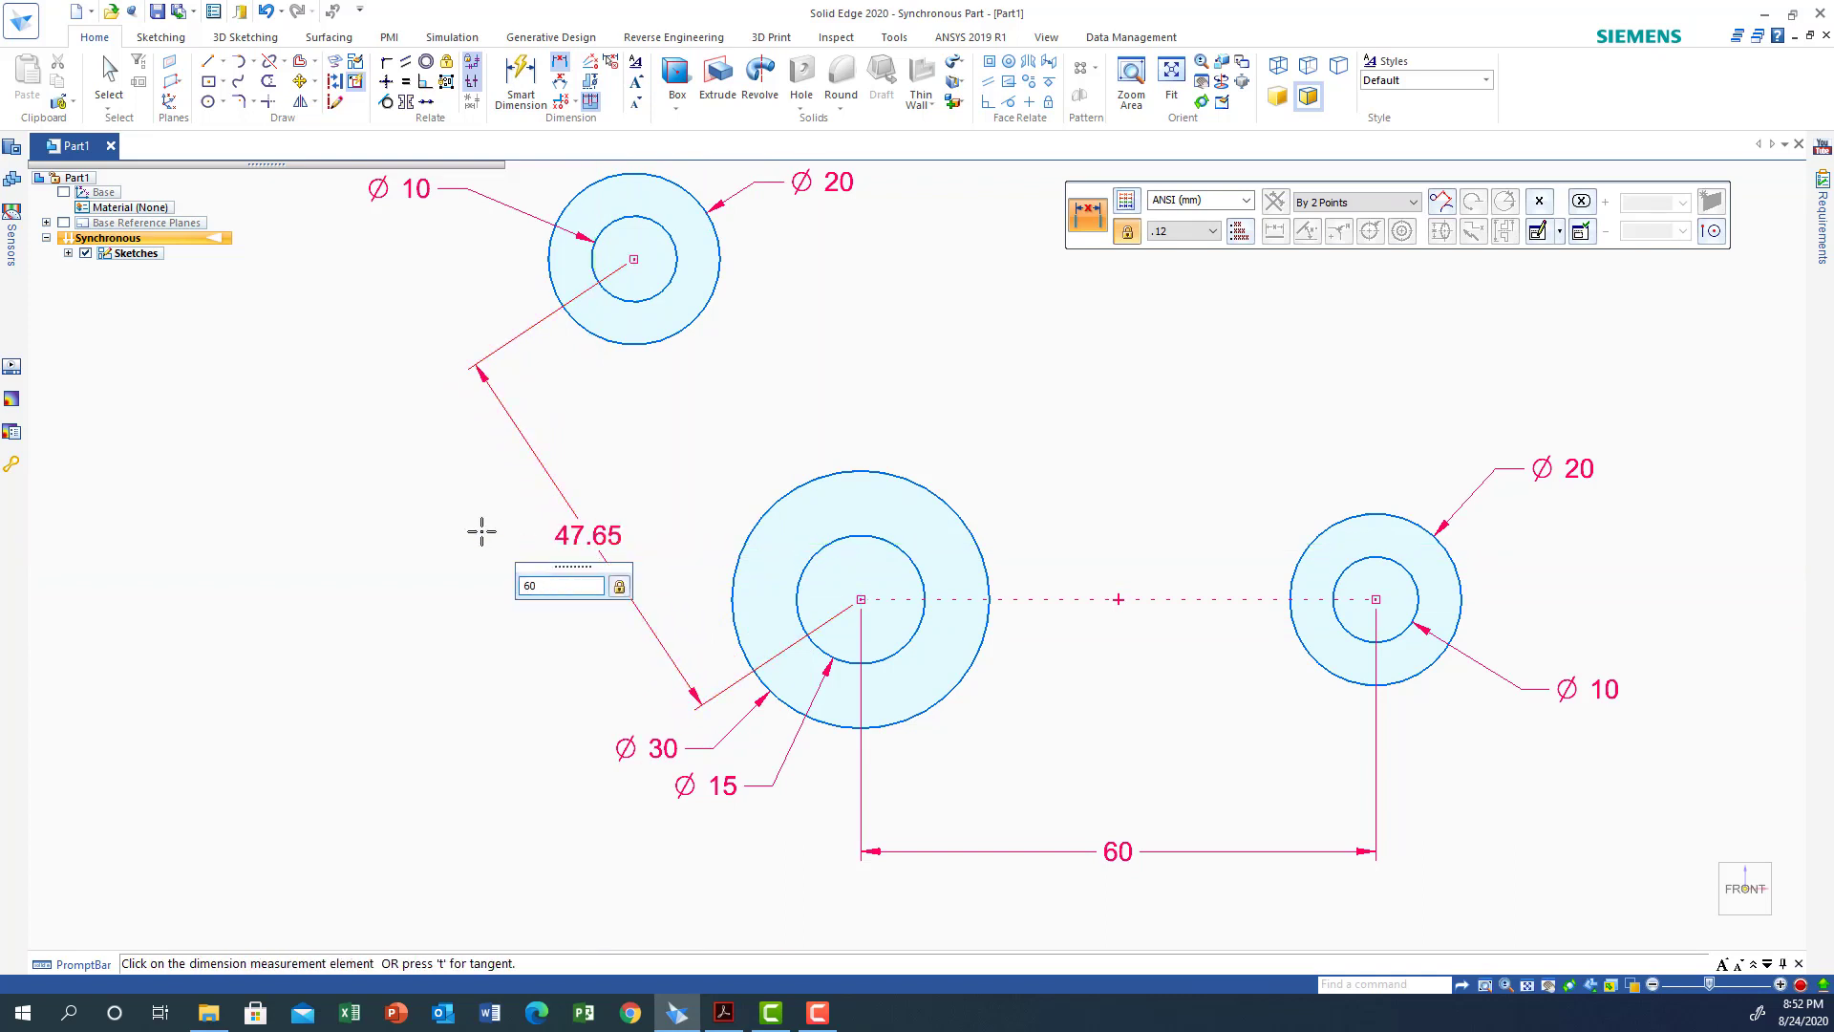
{"action": "key", "text": "Return"}
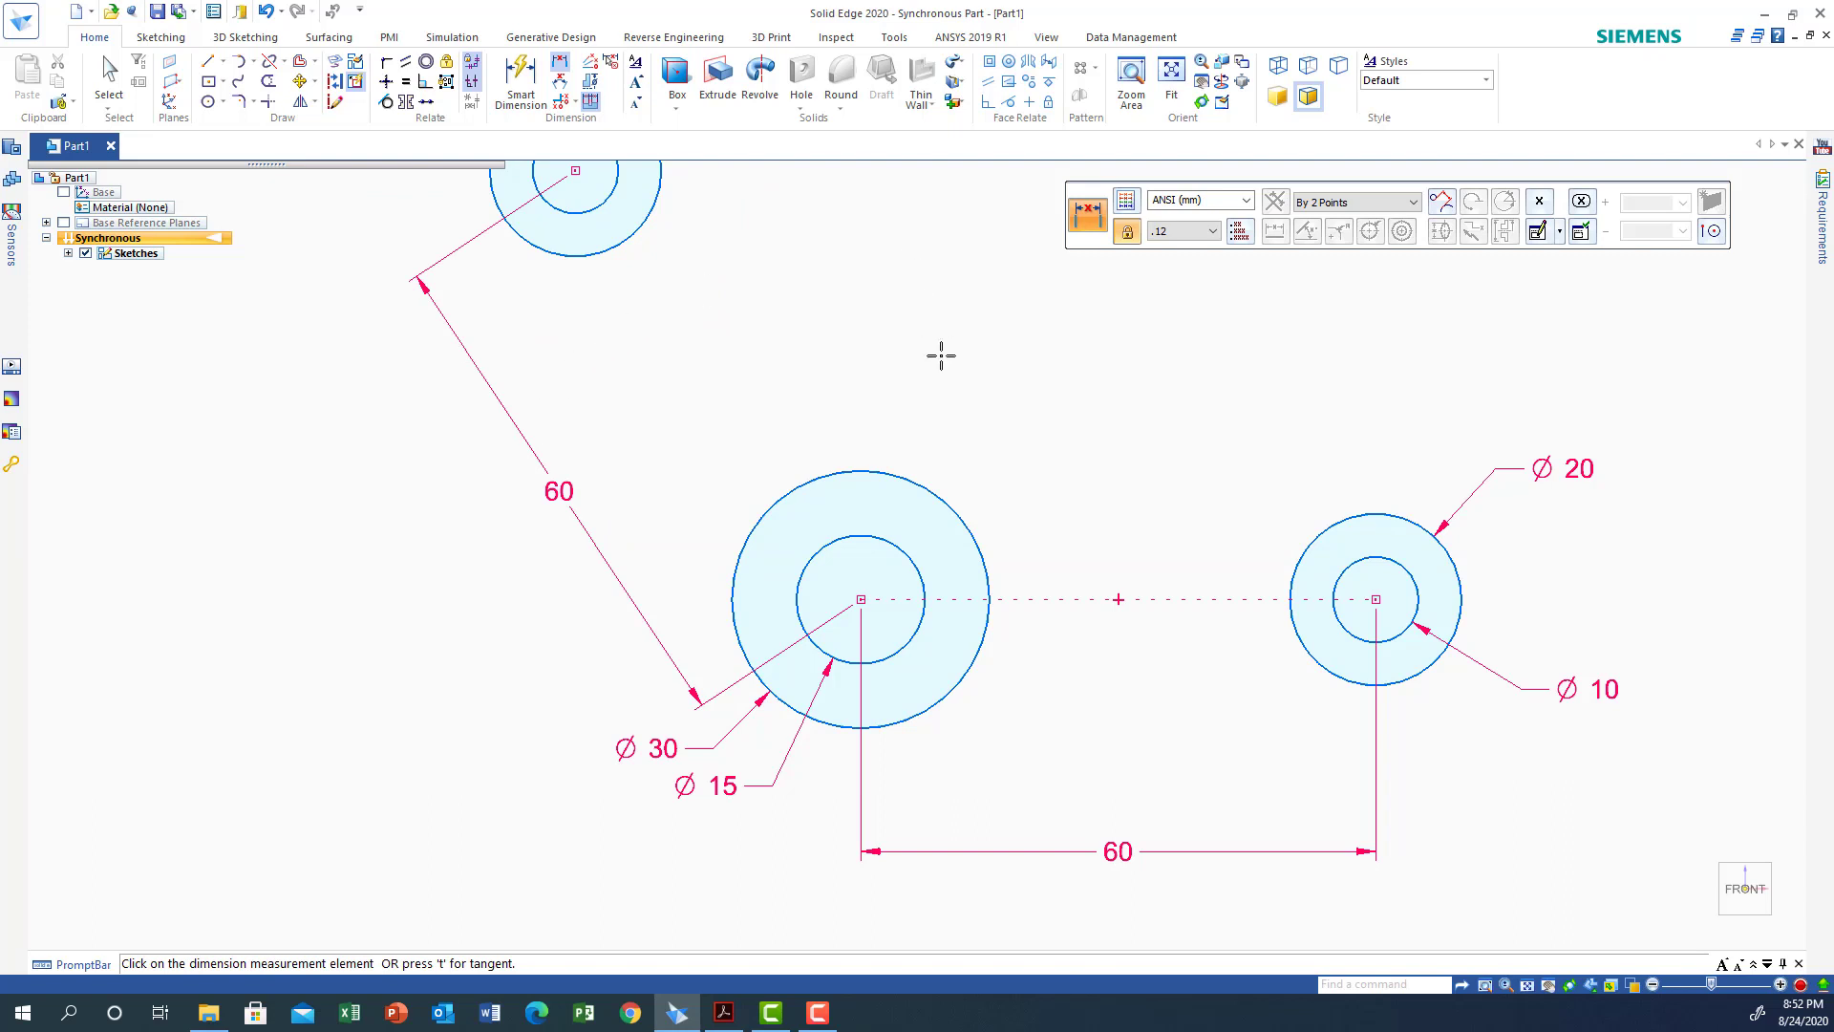
{"action": "left_click", "coordinate": [1169, 81]}
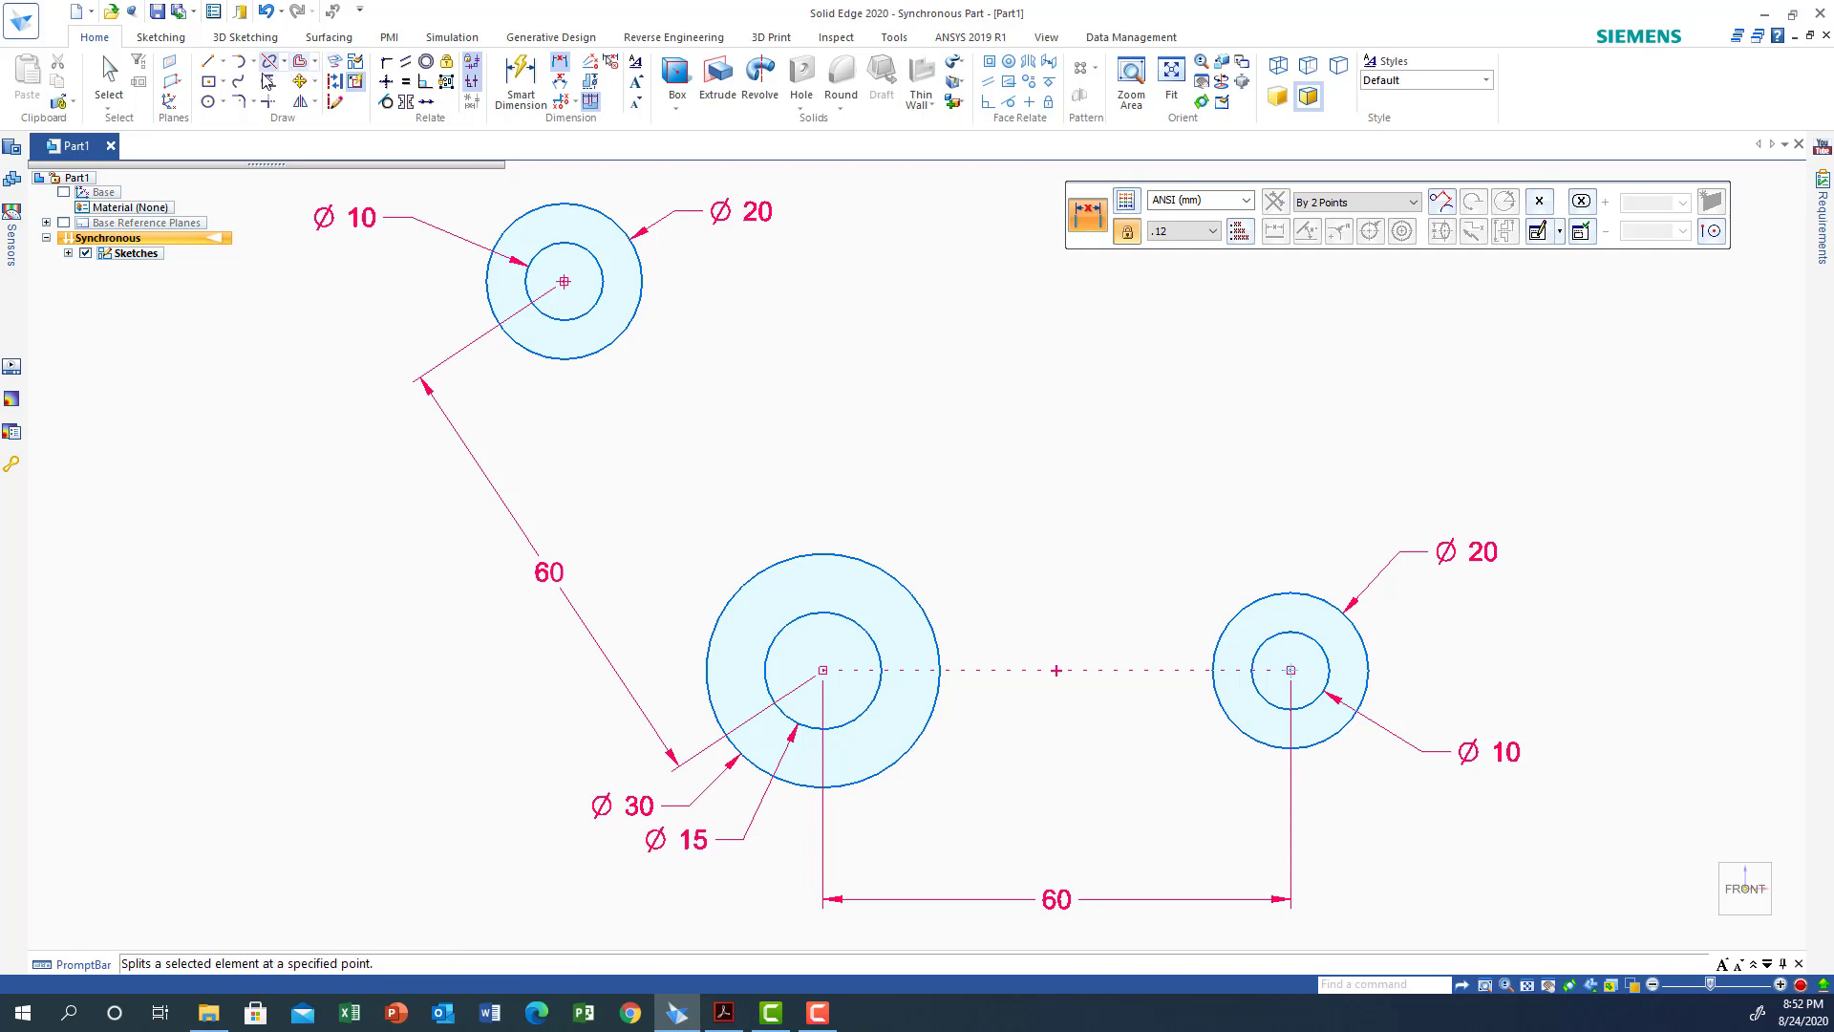
Step: Draw two dash-dot lines from the big circle's centre, past the right and top circles
{"action": "left_click", "coordinate": [212, 65]}
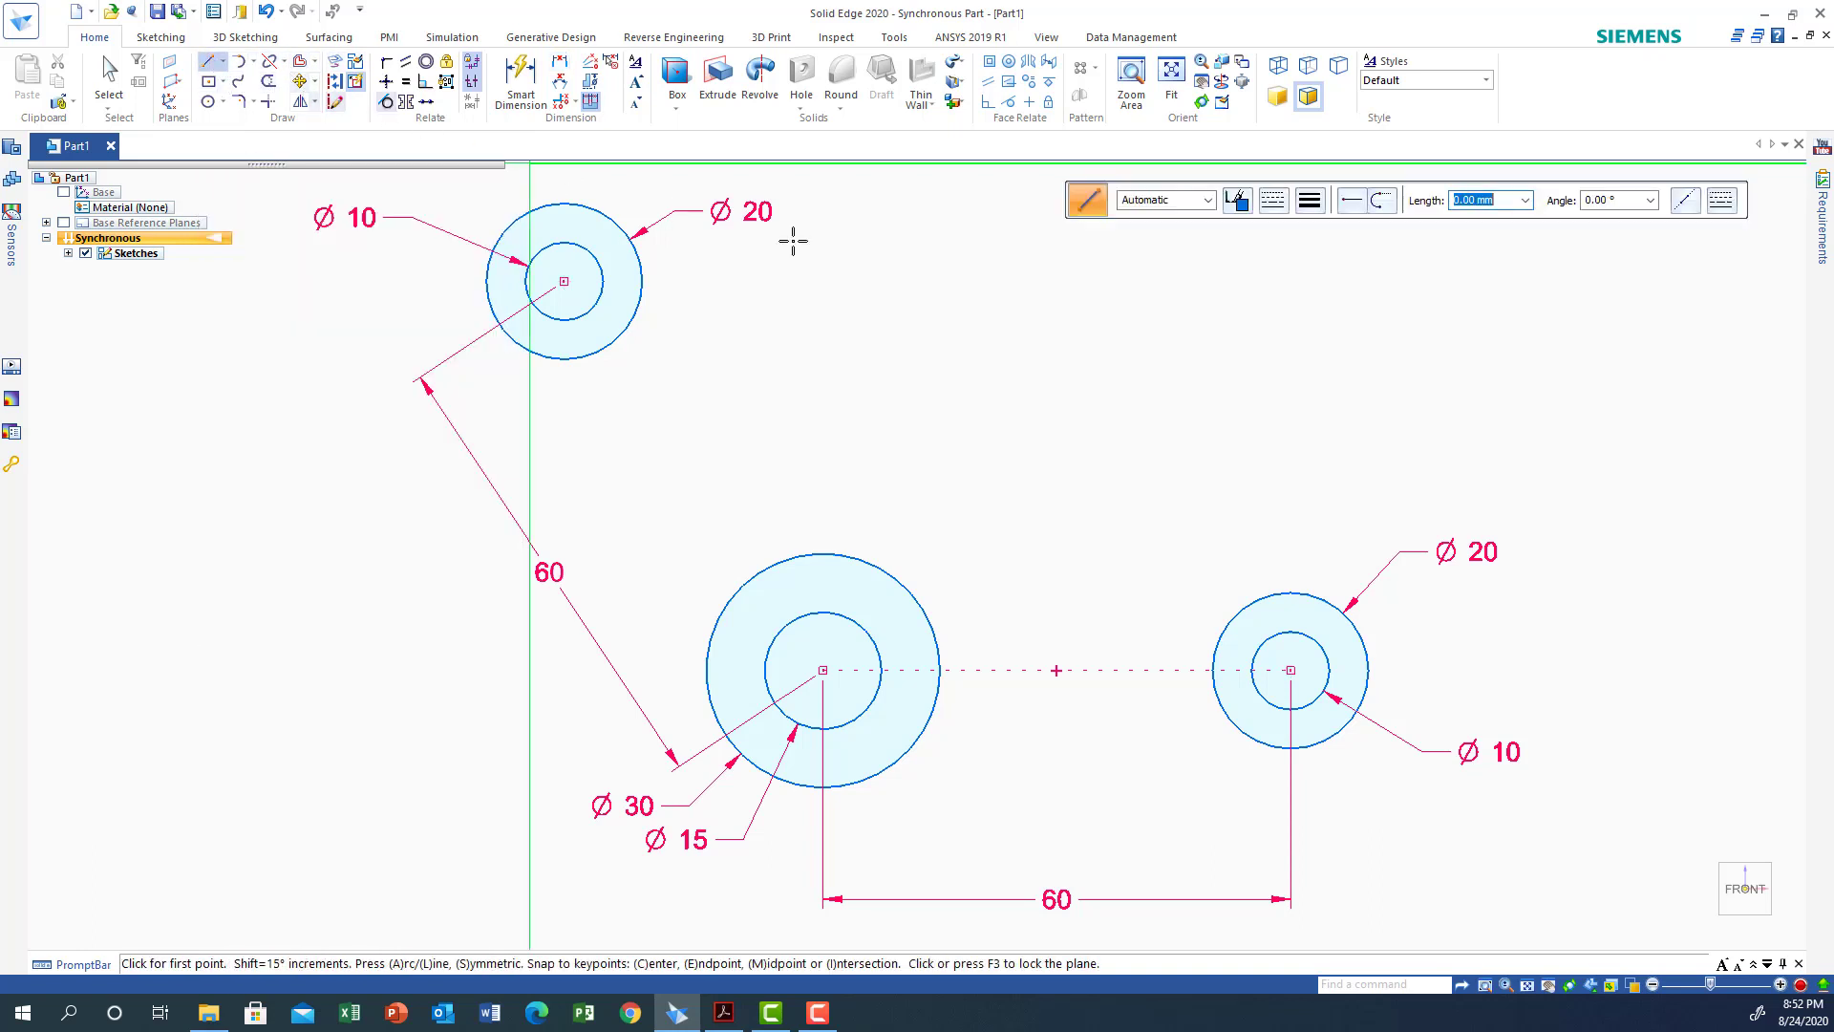
{"action": "left_click", "coordinate": [1288, 210]}
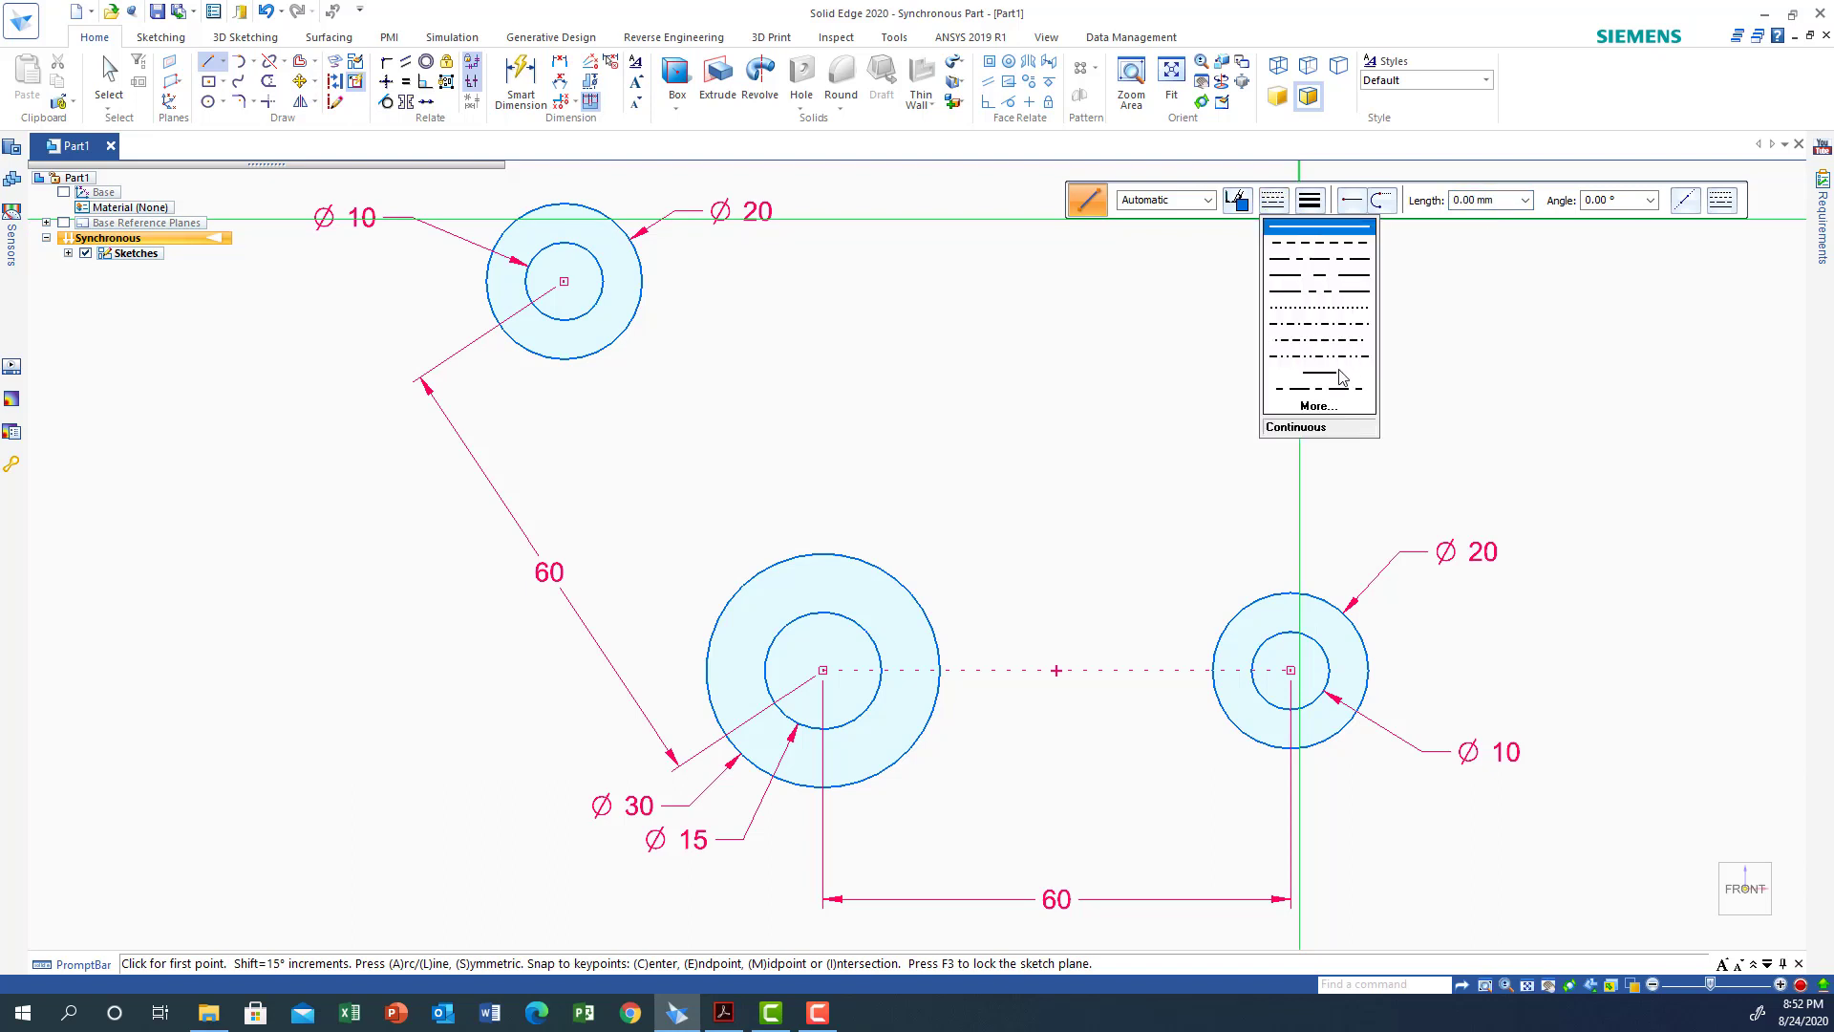
{"action": "left_click", "coordinate": [1325, 396]}
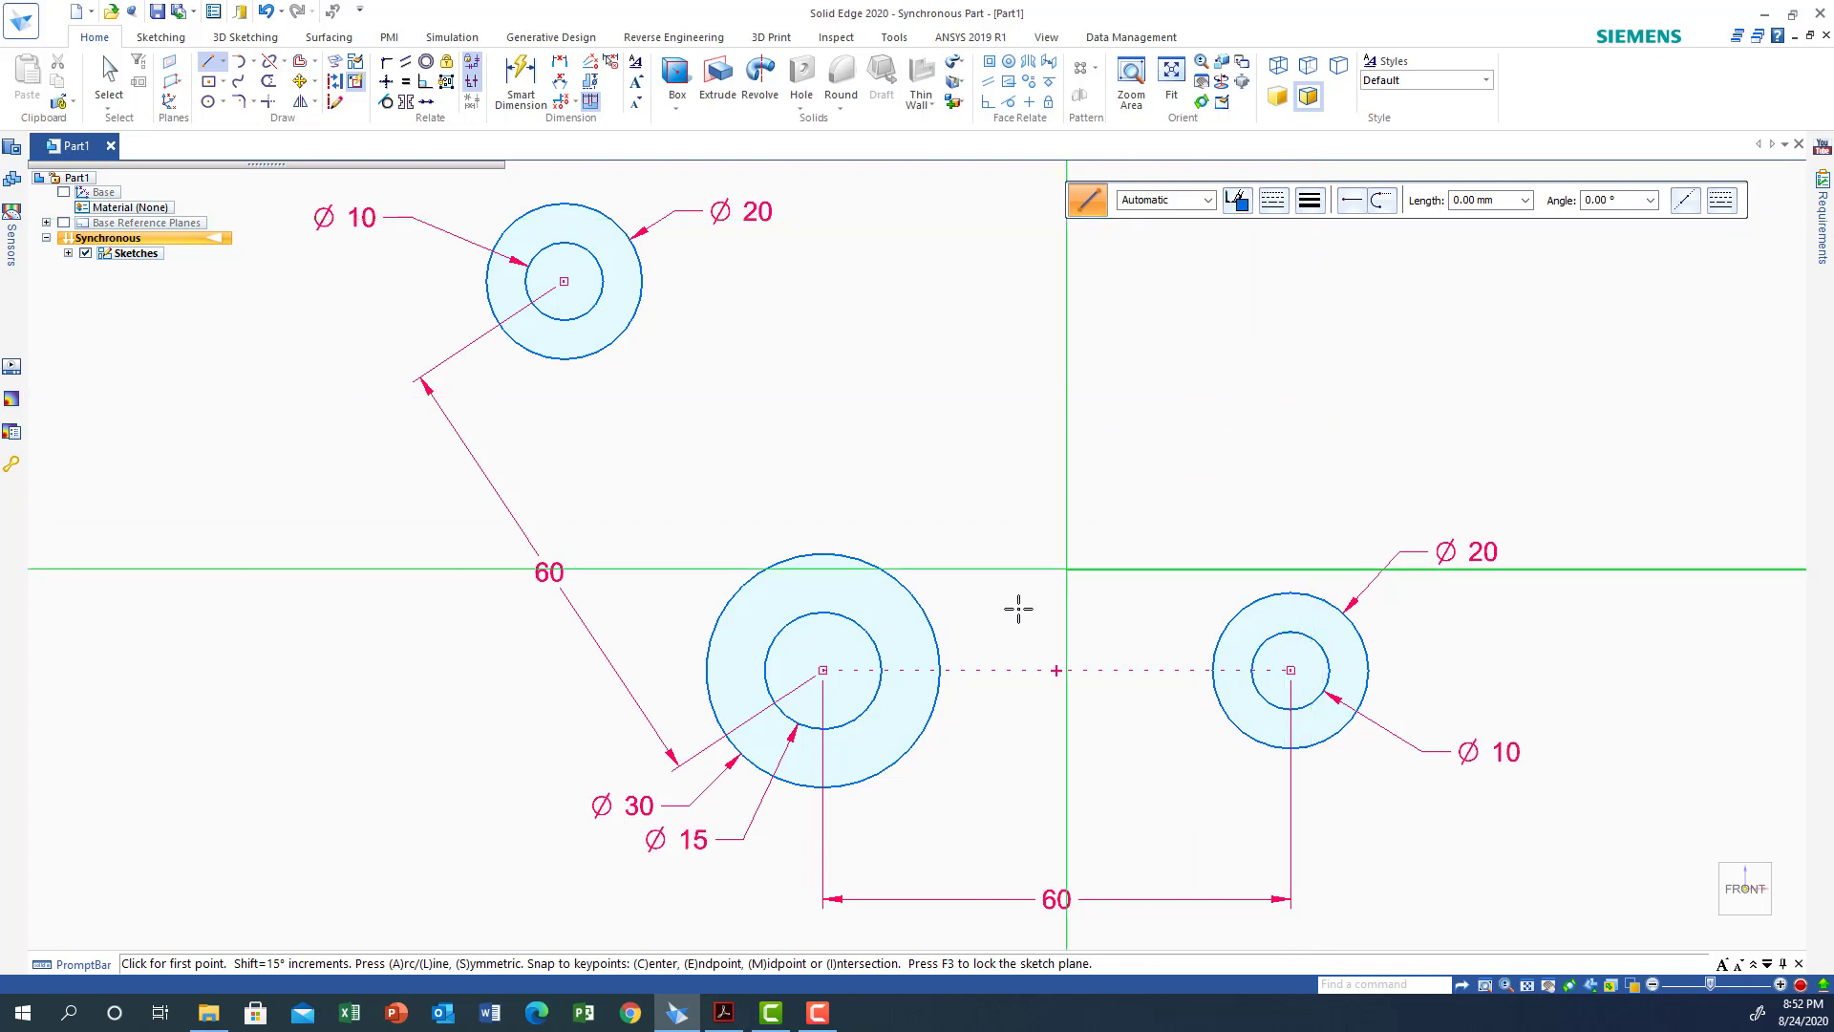
{"action": "left_click", "coordinate": [823, 671]}
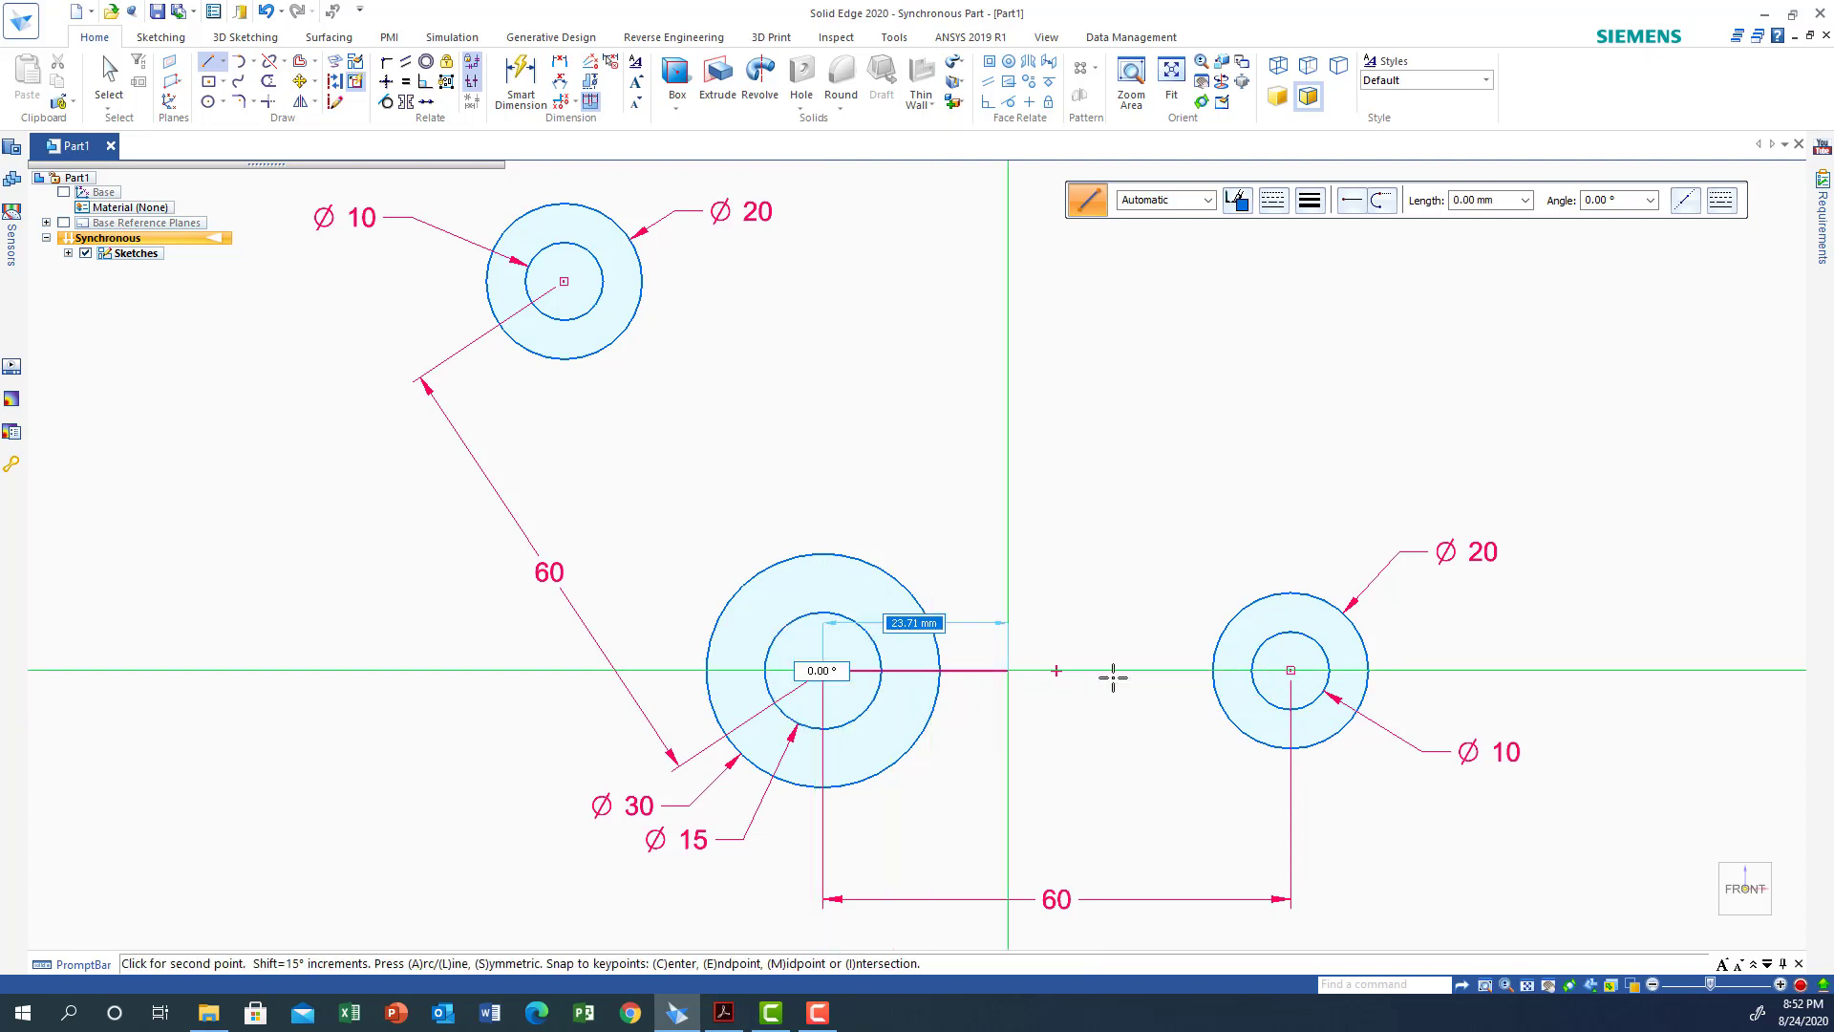
{"action": "left_click", "coordinate": [1450, 672]}
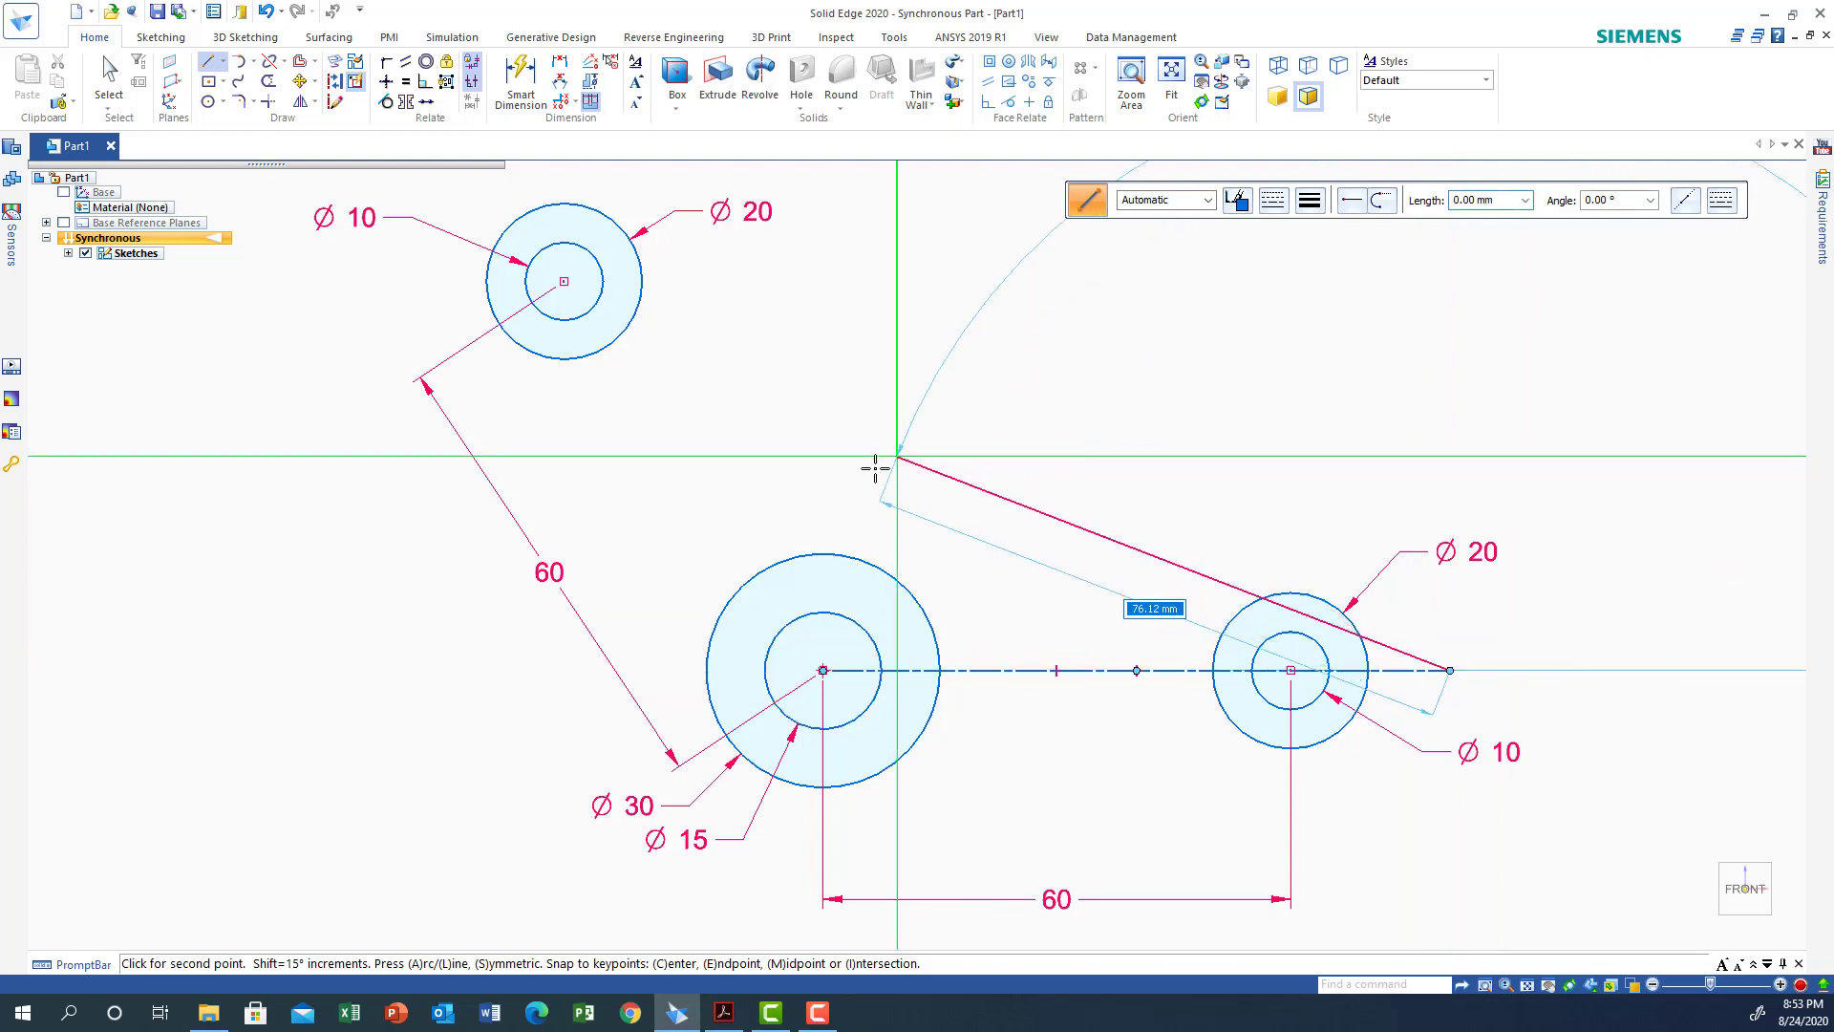
{"action": "right_click", "coordinate": [944, 476]}
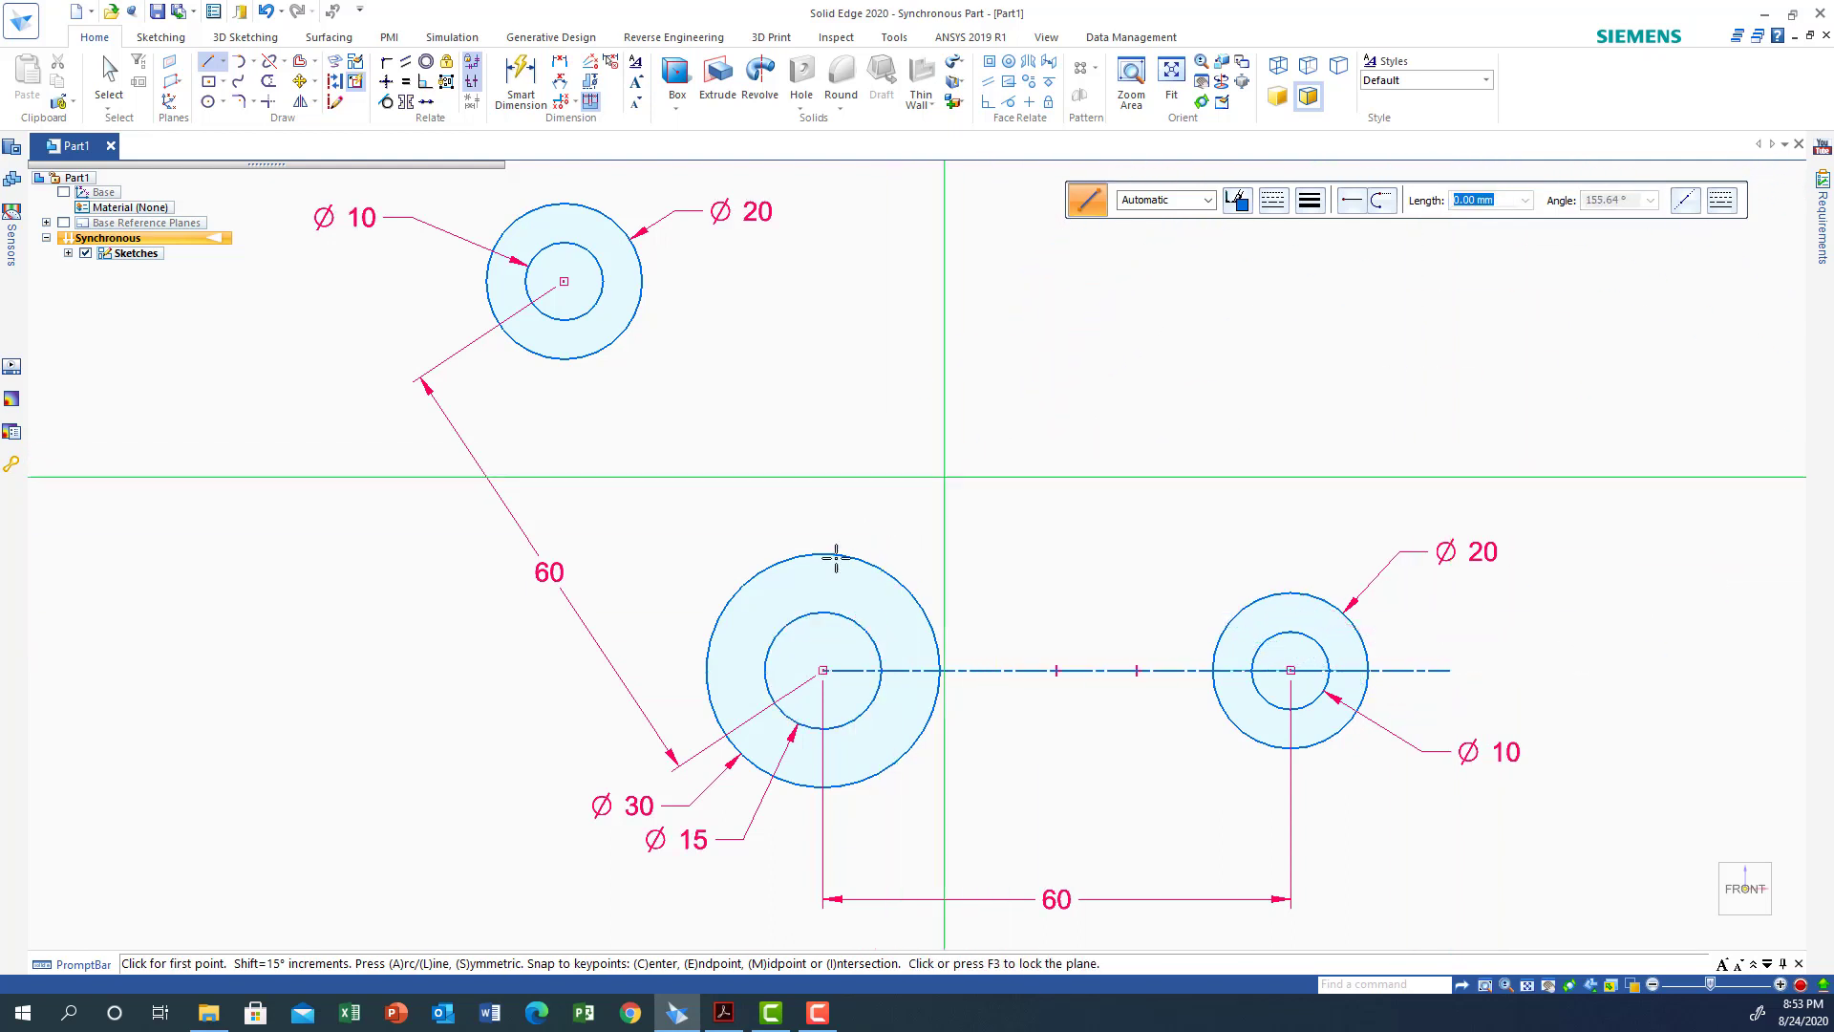
{"action": "left_click", "coordinate": [823, 671]}
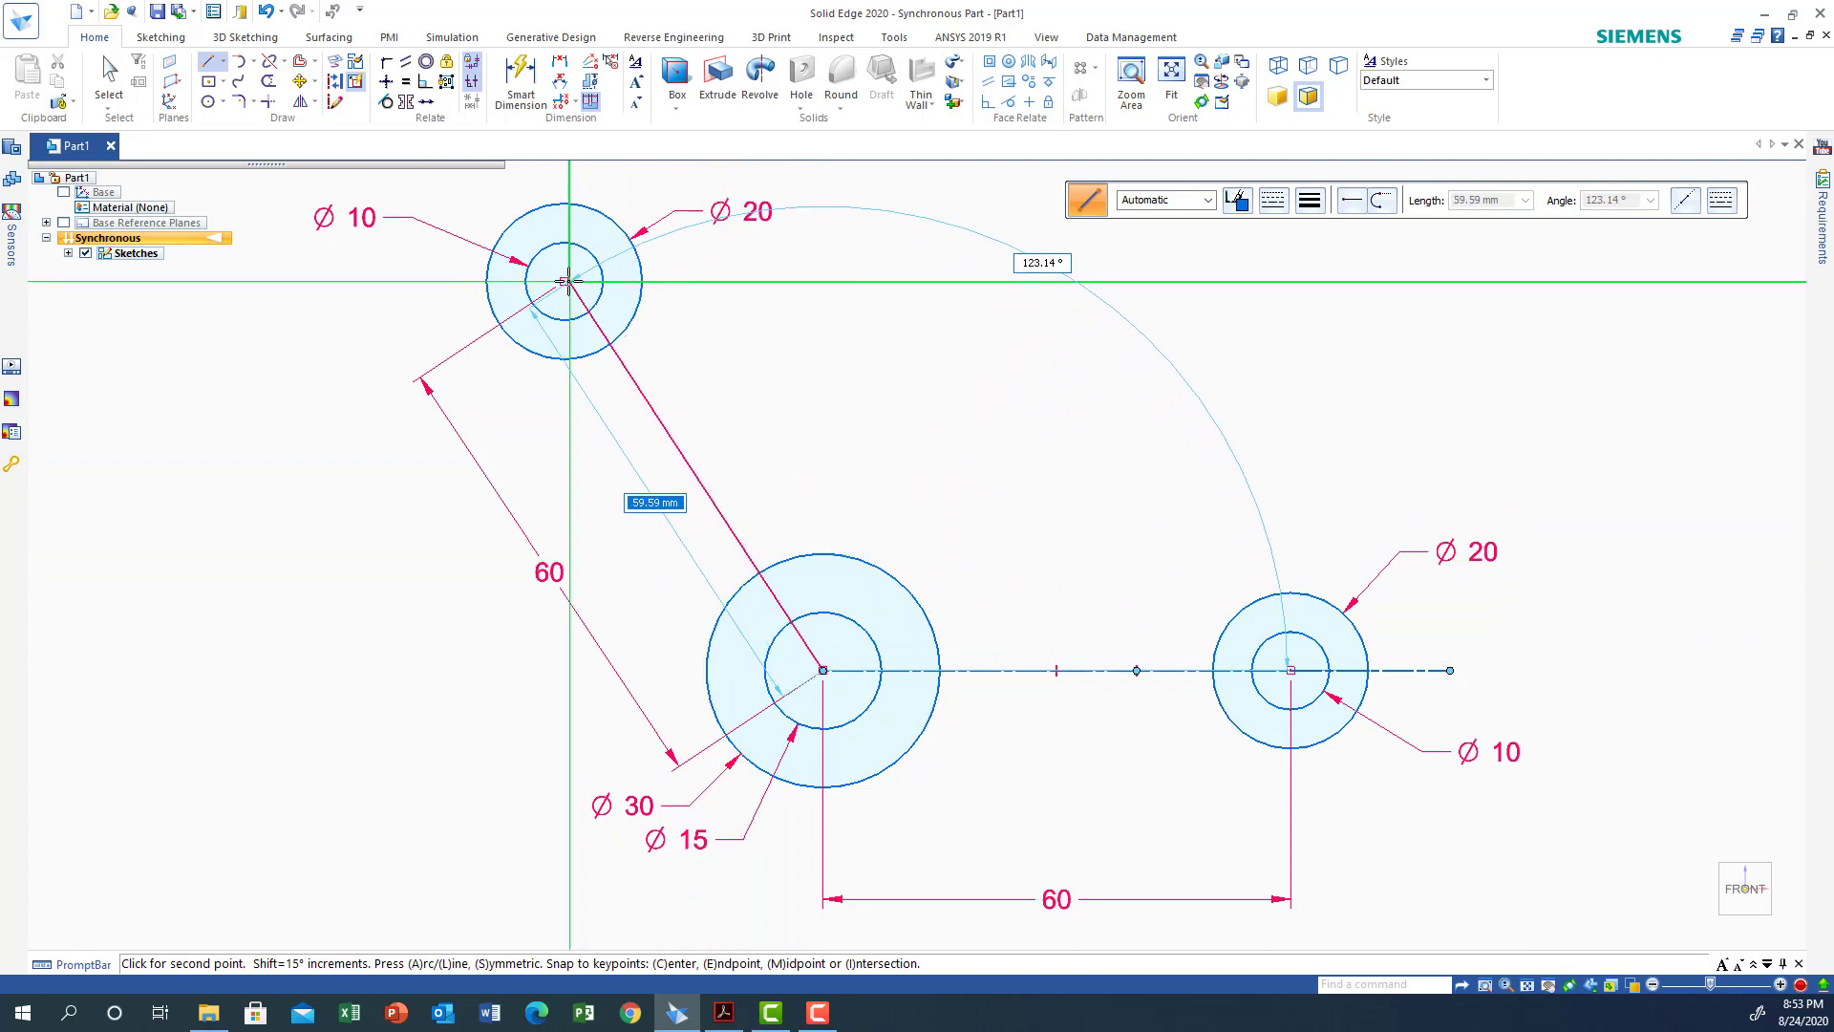
{"action": "left_click", "coordinate": [507, 195]}
{"action": "right_click", "coordinate": [369, 328]}
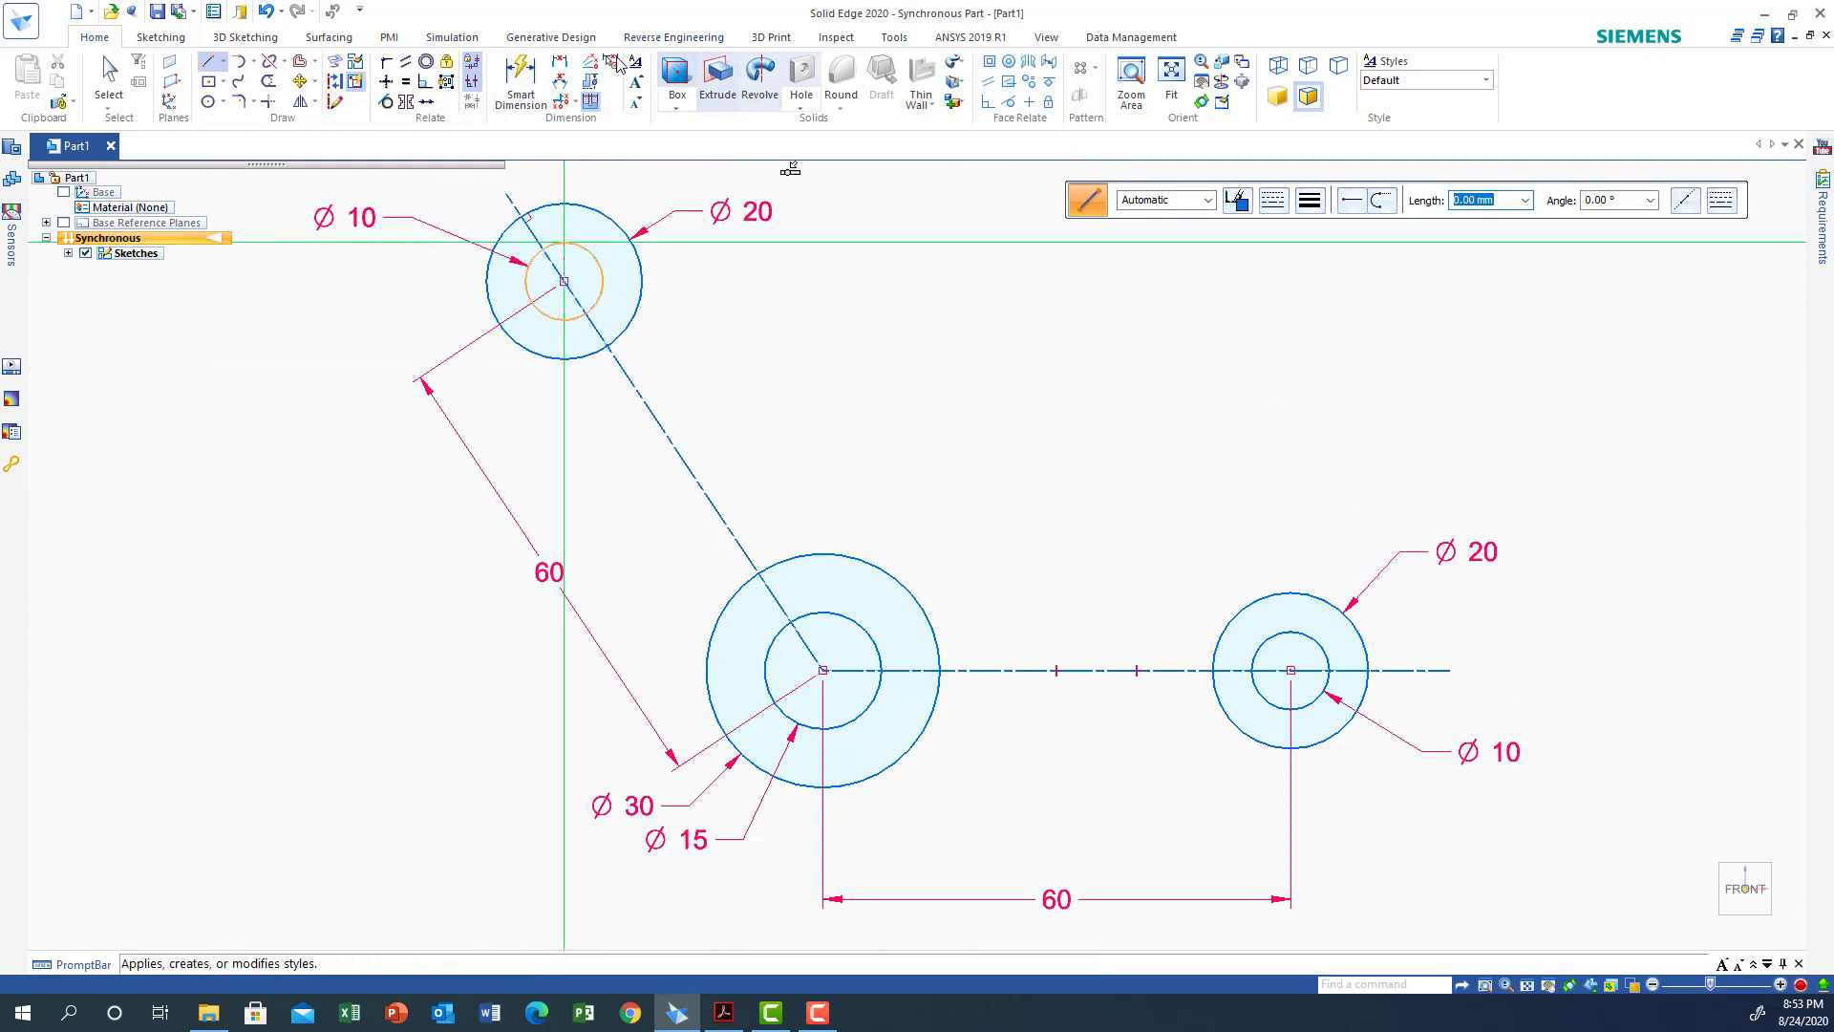
{"action": "left_click", "coordinate": [560, 84]}
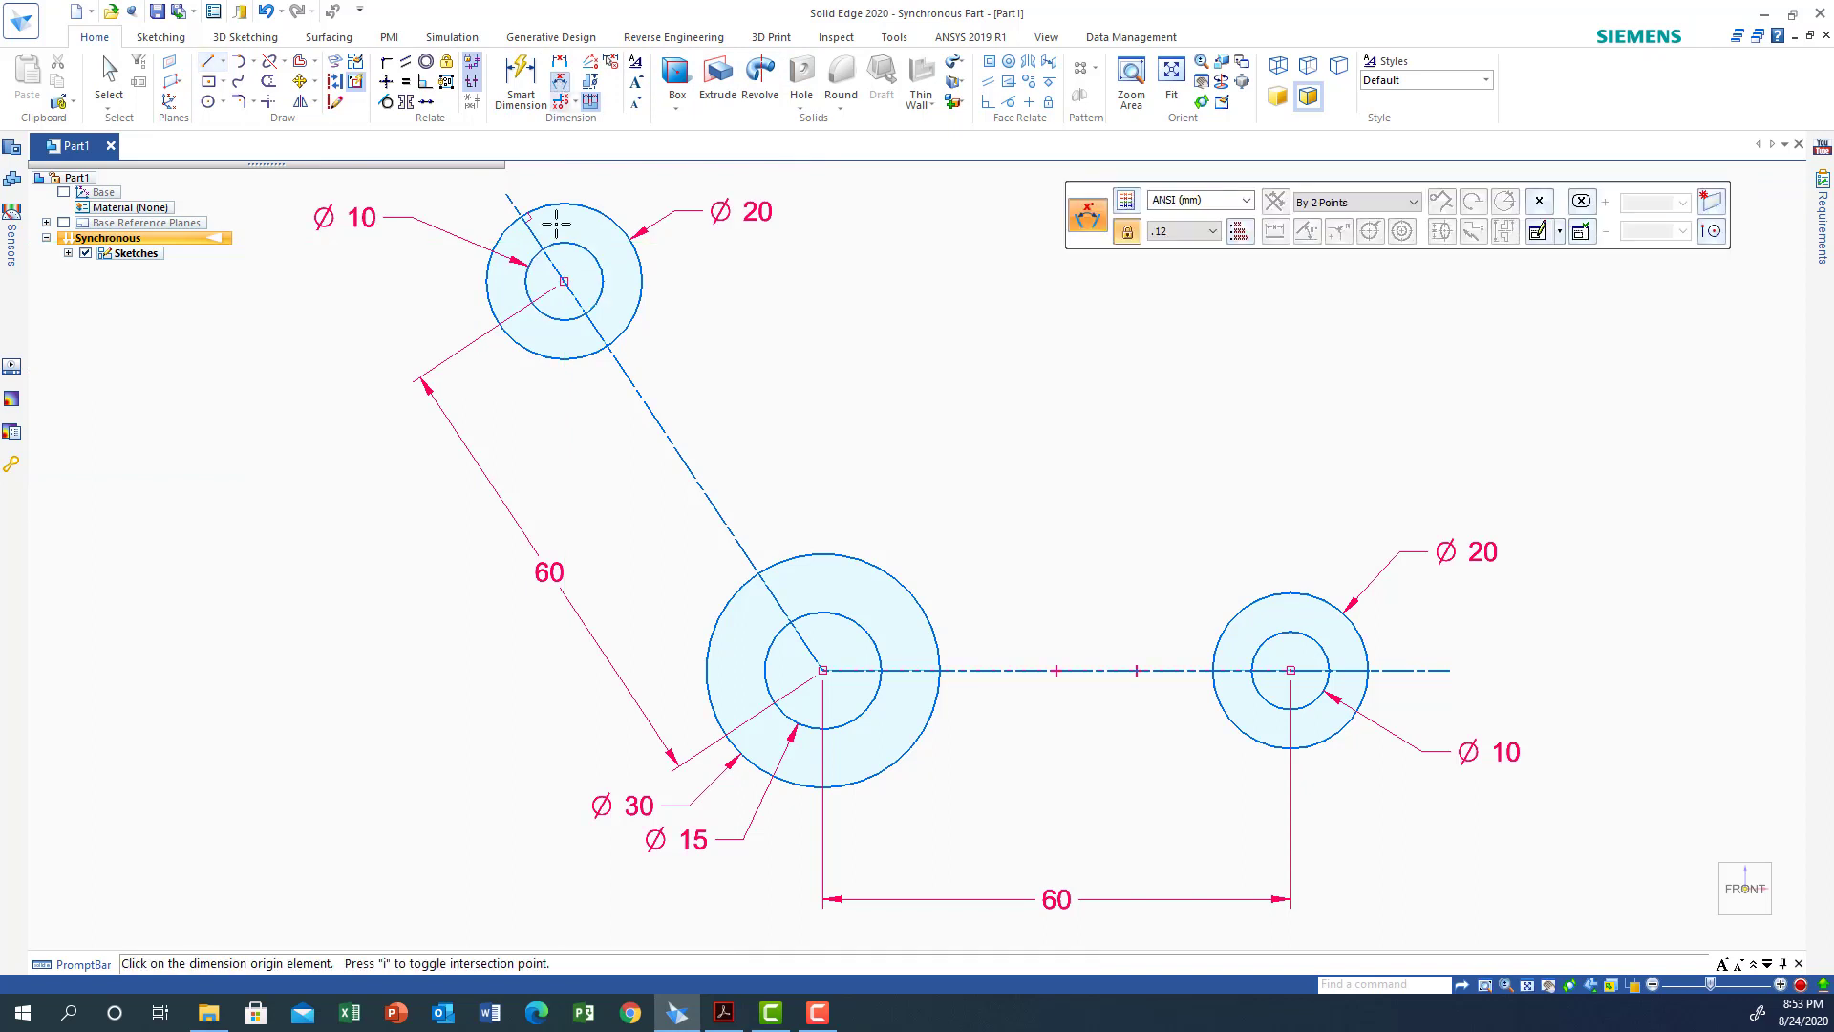
Step: Add an angle dimension between the centrelines, changing 123.62° to 120°
{"action": "left_click", "coordinate": [1078, 670]}
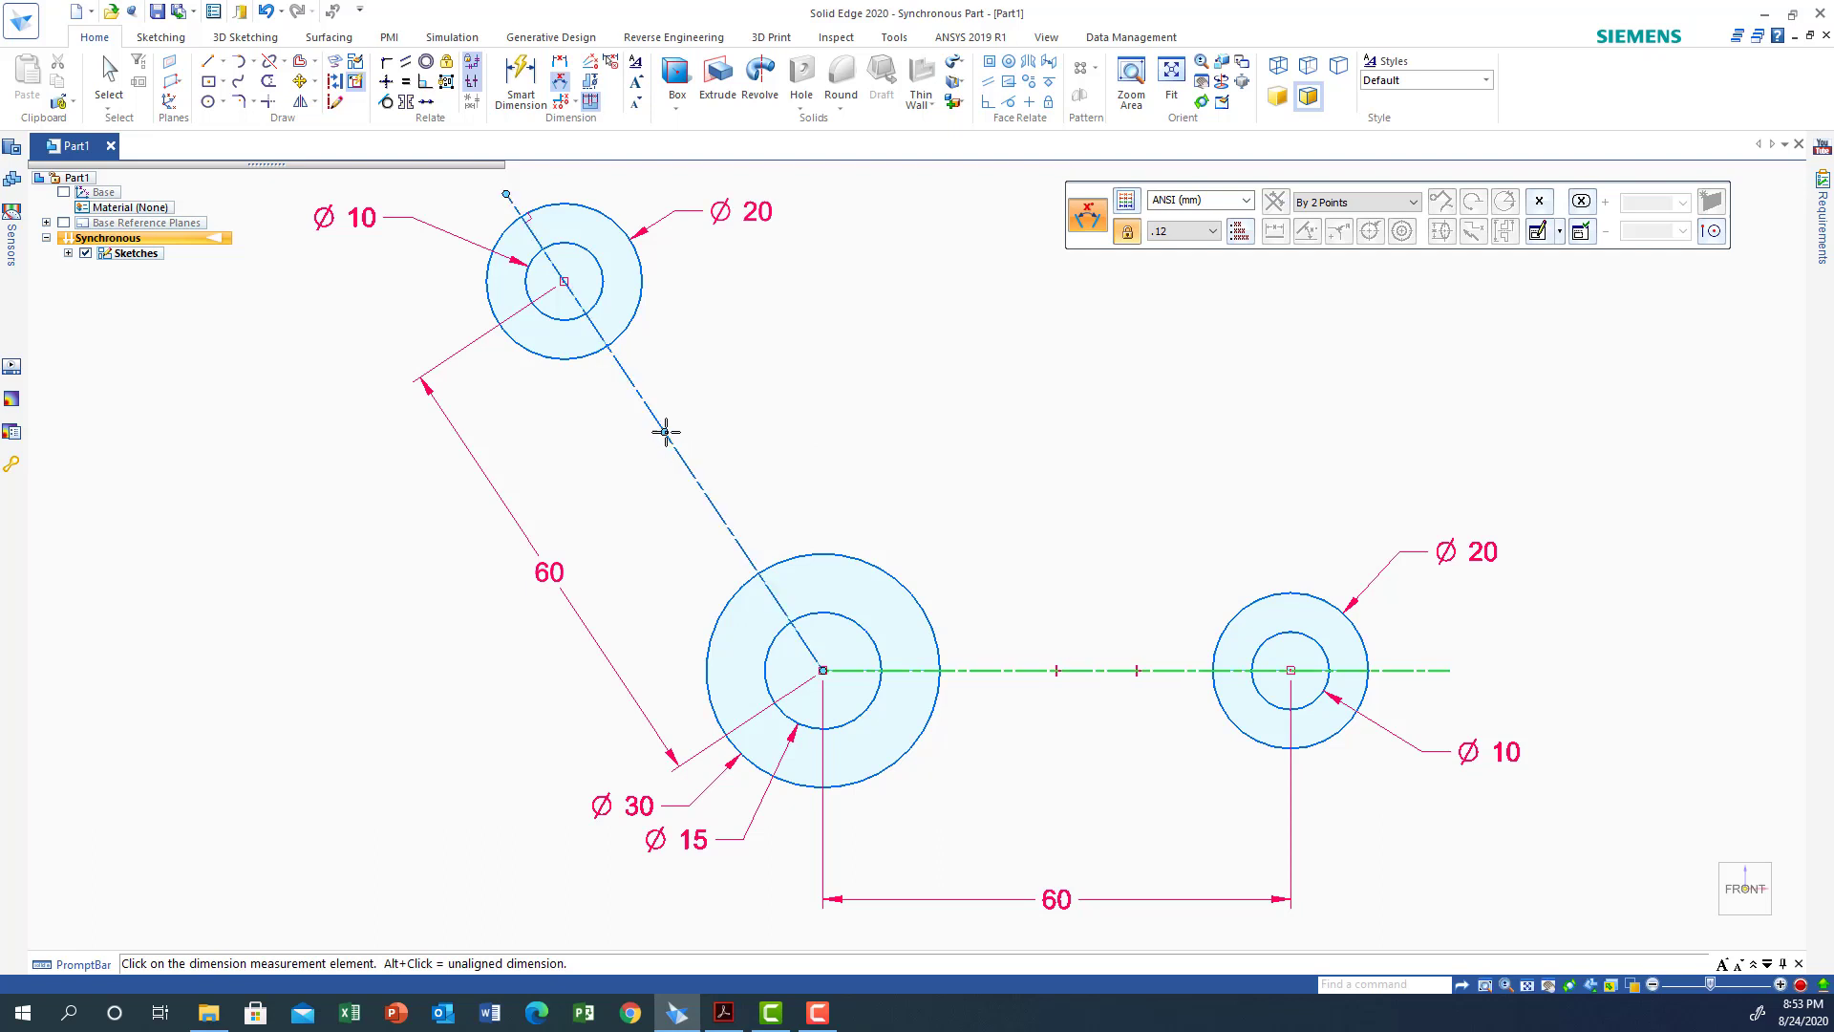
{"action": "left_click", "coordinate": [681, 459]}
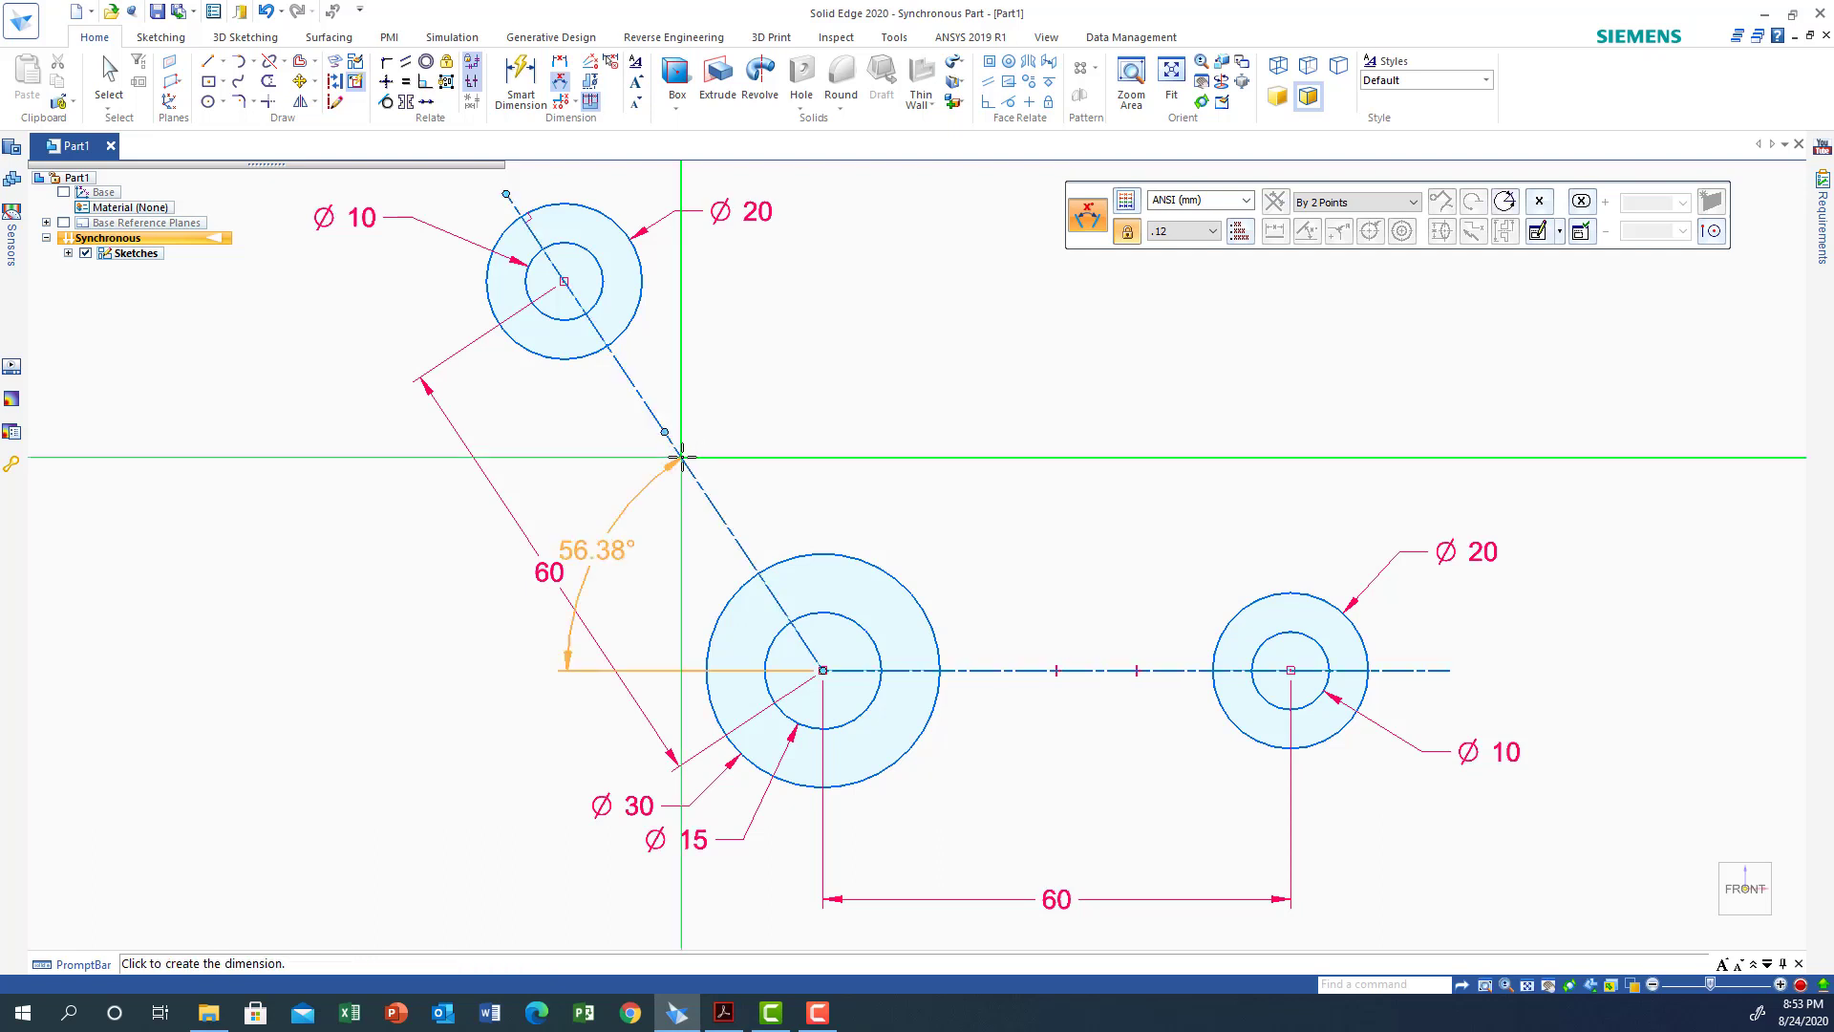
{"action": "left_click", "coordinate": [973, 364]}
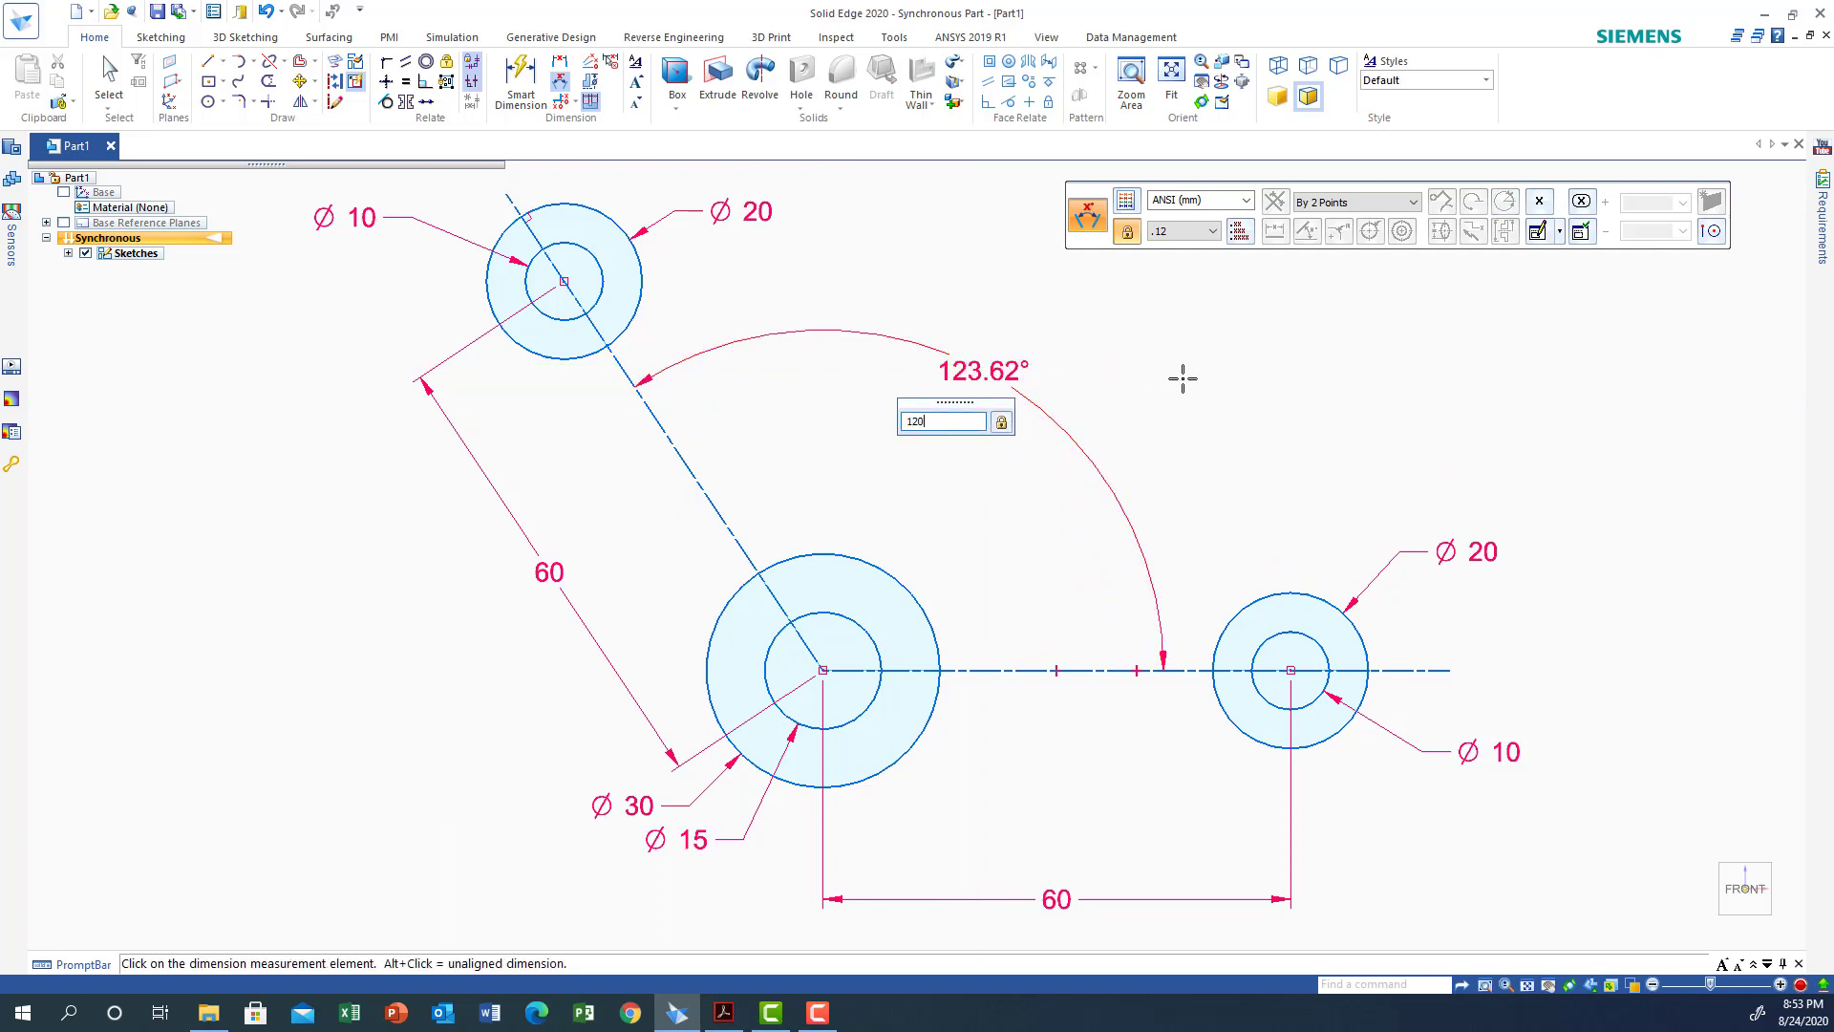
{"action": "key", "text": "Return"}
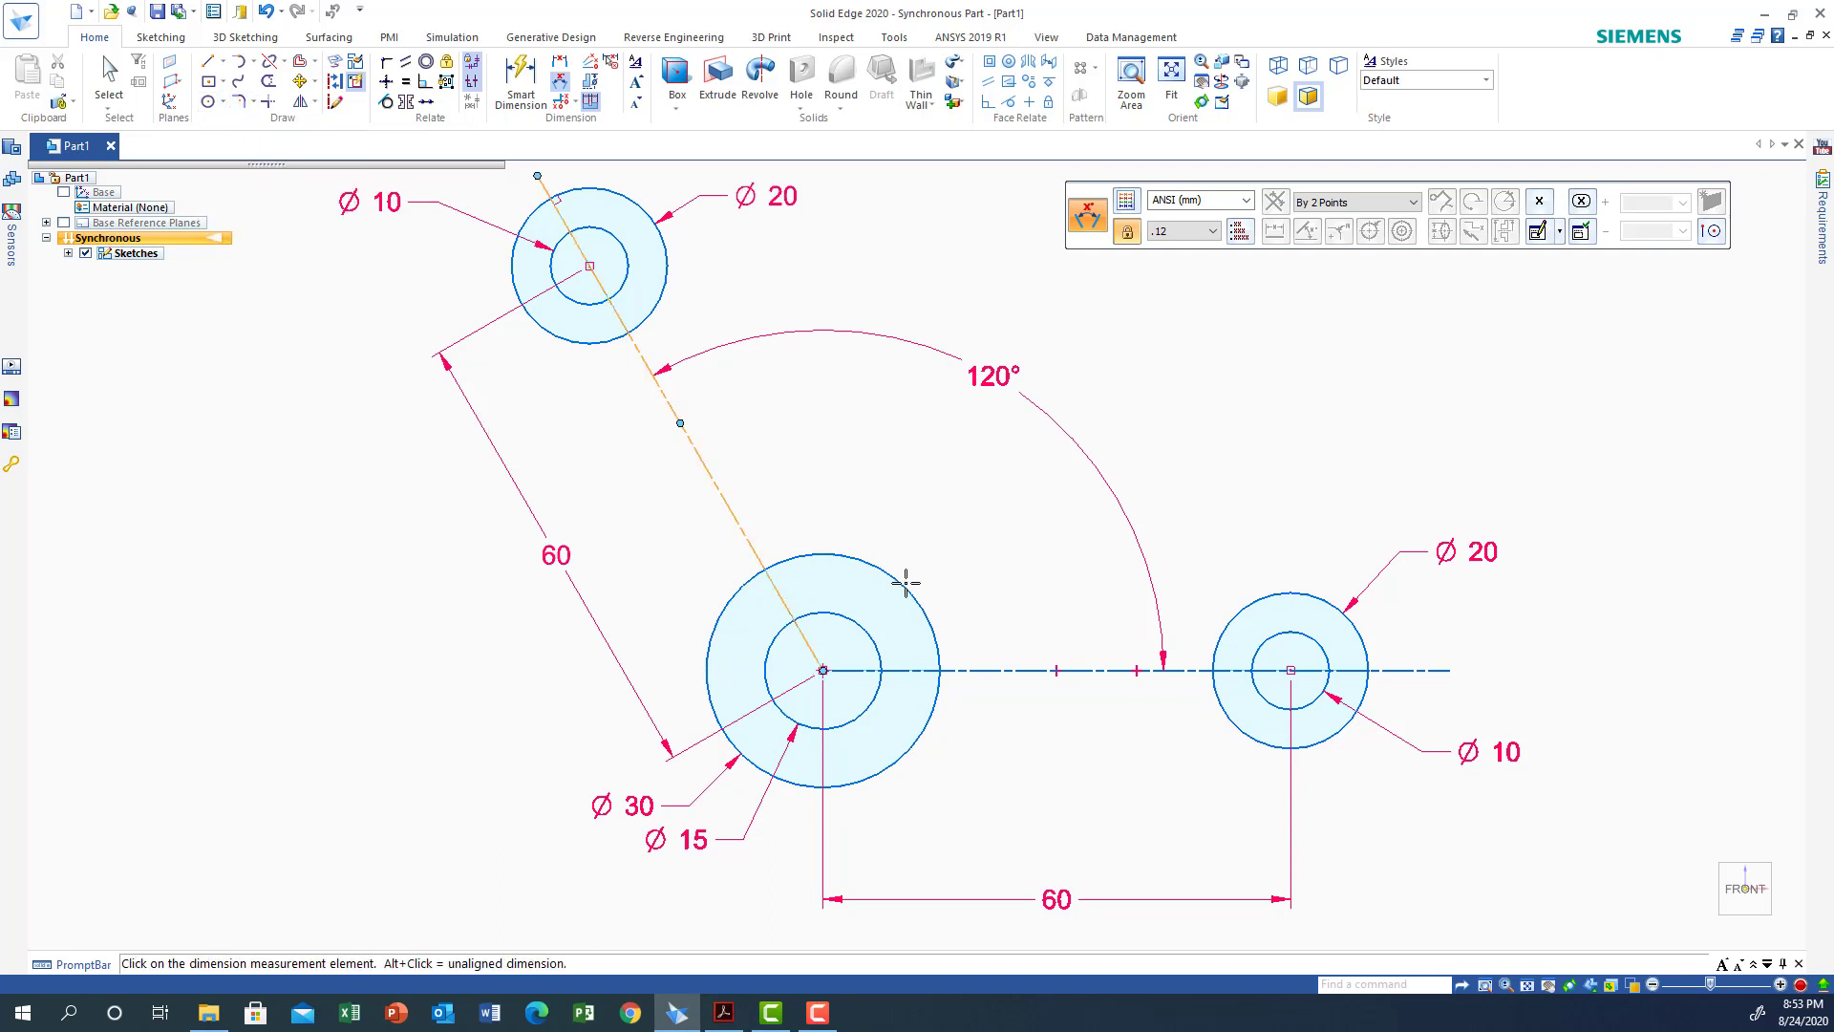
Step: Pick the Line tool, keeping the default line type and line width
{"action": "left_click", "coordinate": [225, 103]}
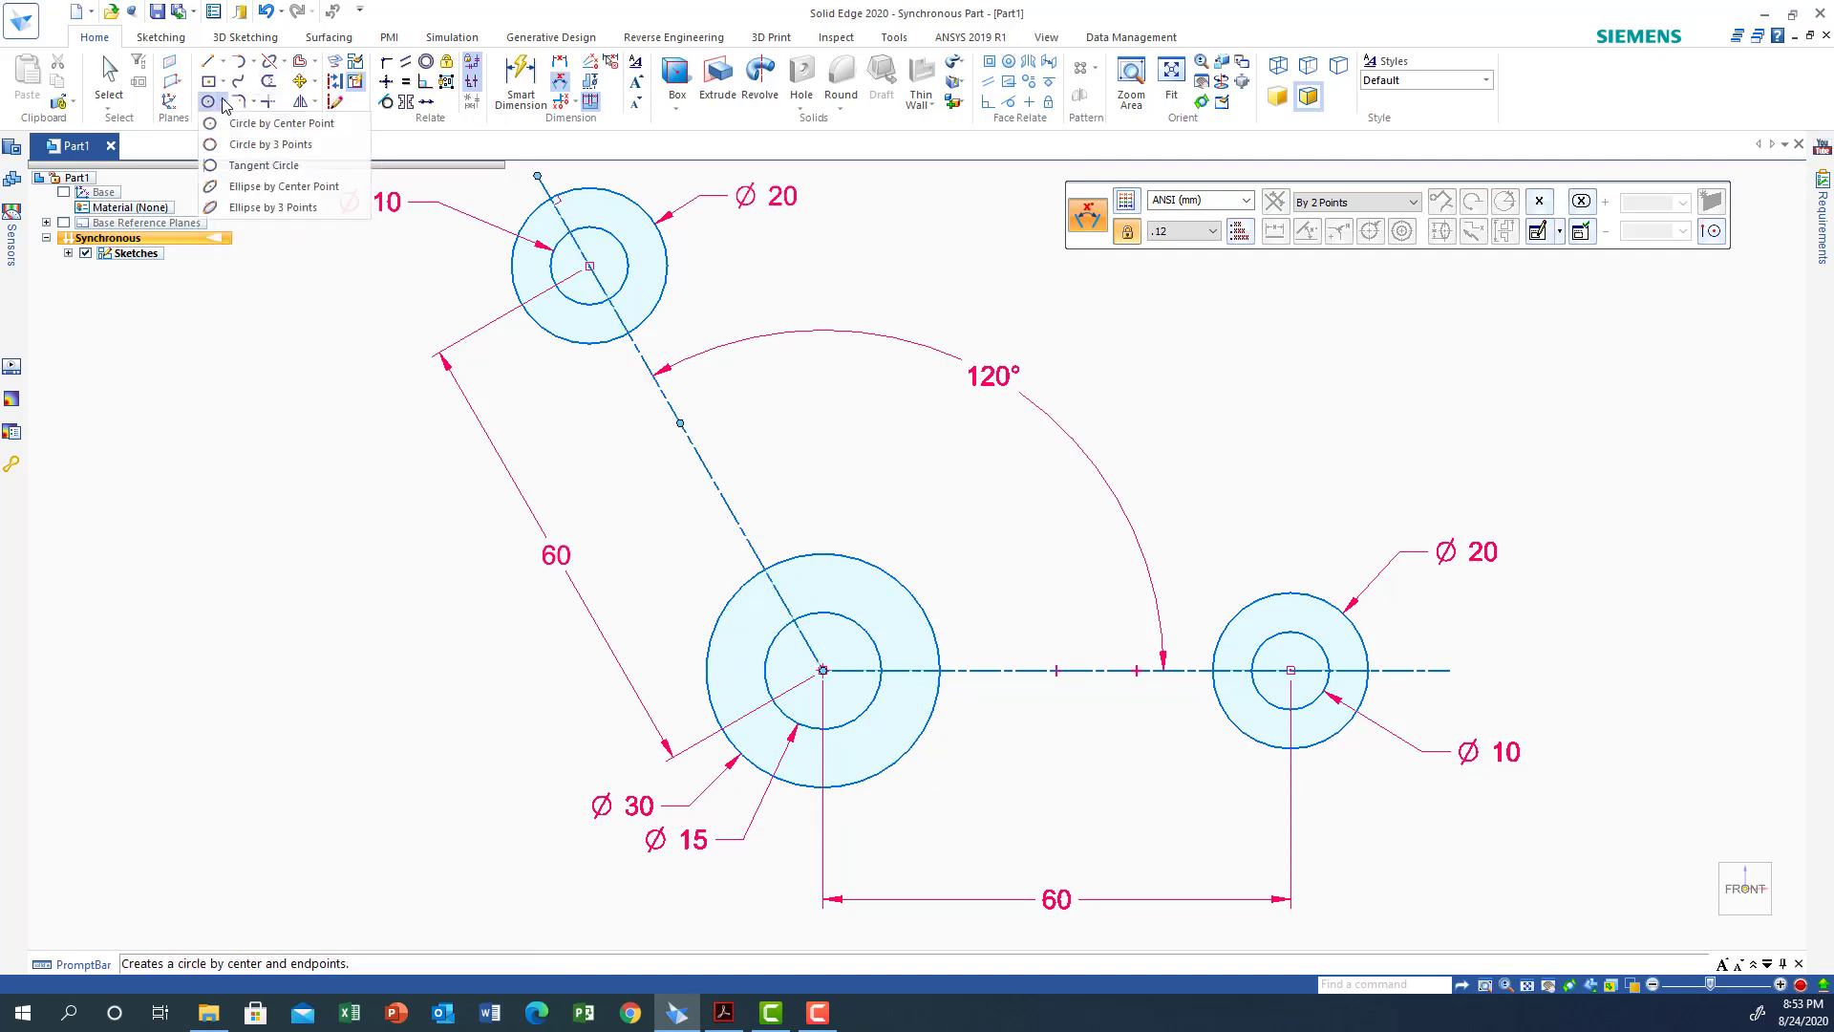
{"action": "left_click", "coordinate": [251, 168]}
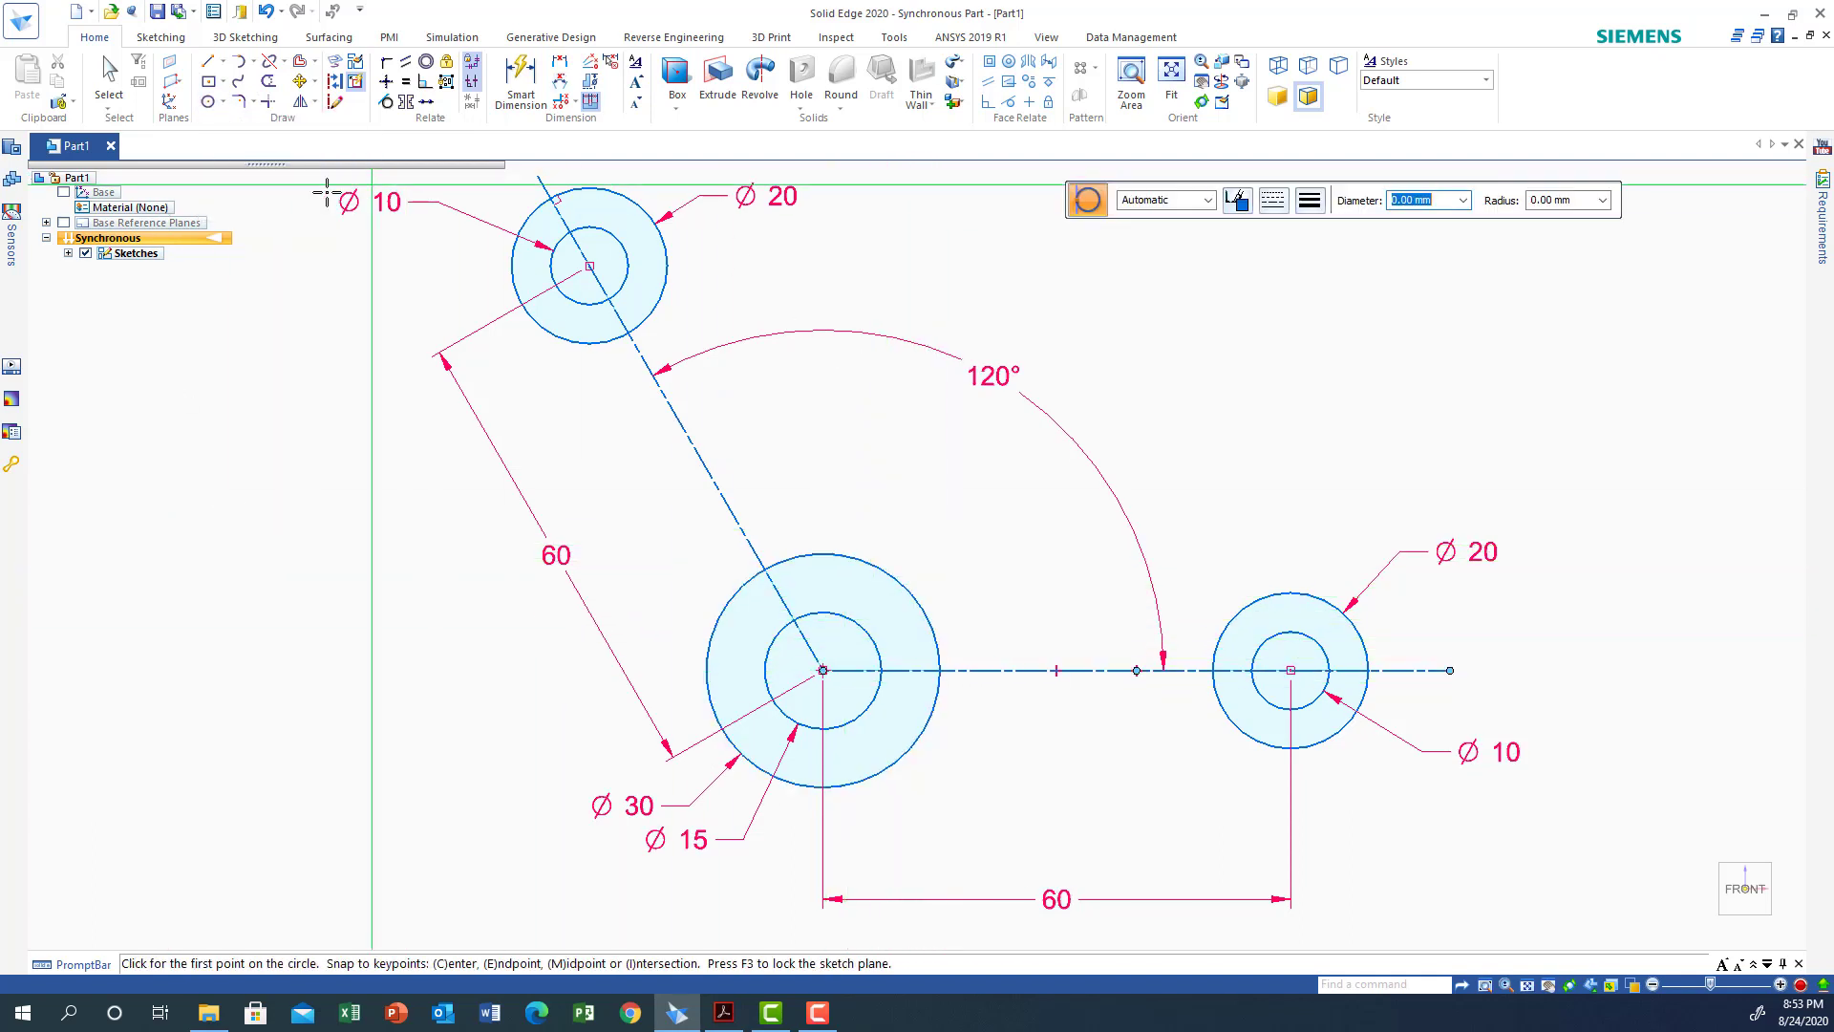
{"action": "left_click", "coordinate": [207, 60]}
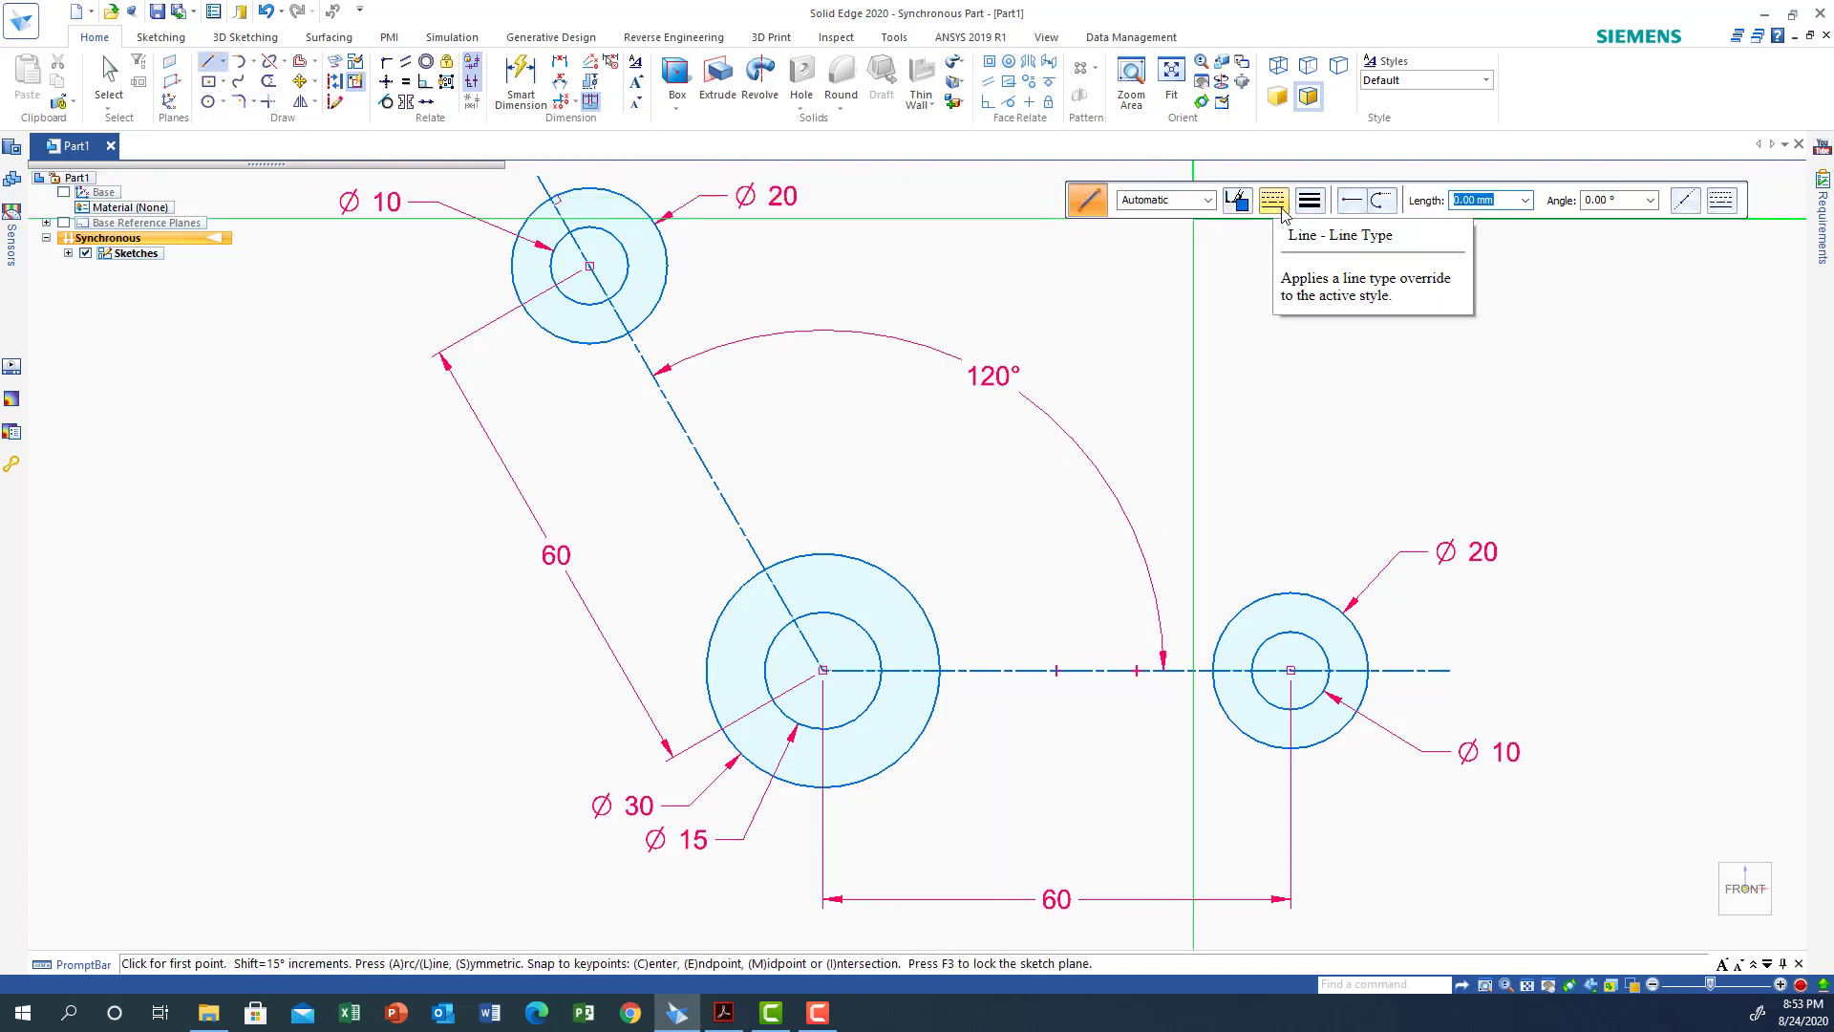
{"action": "left_click", "coordinate": [1275, 200]}
{"action": "left_click", "coordinate": [1290, 237]}
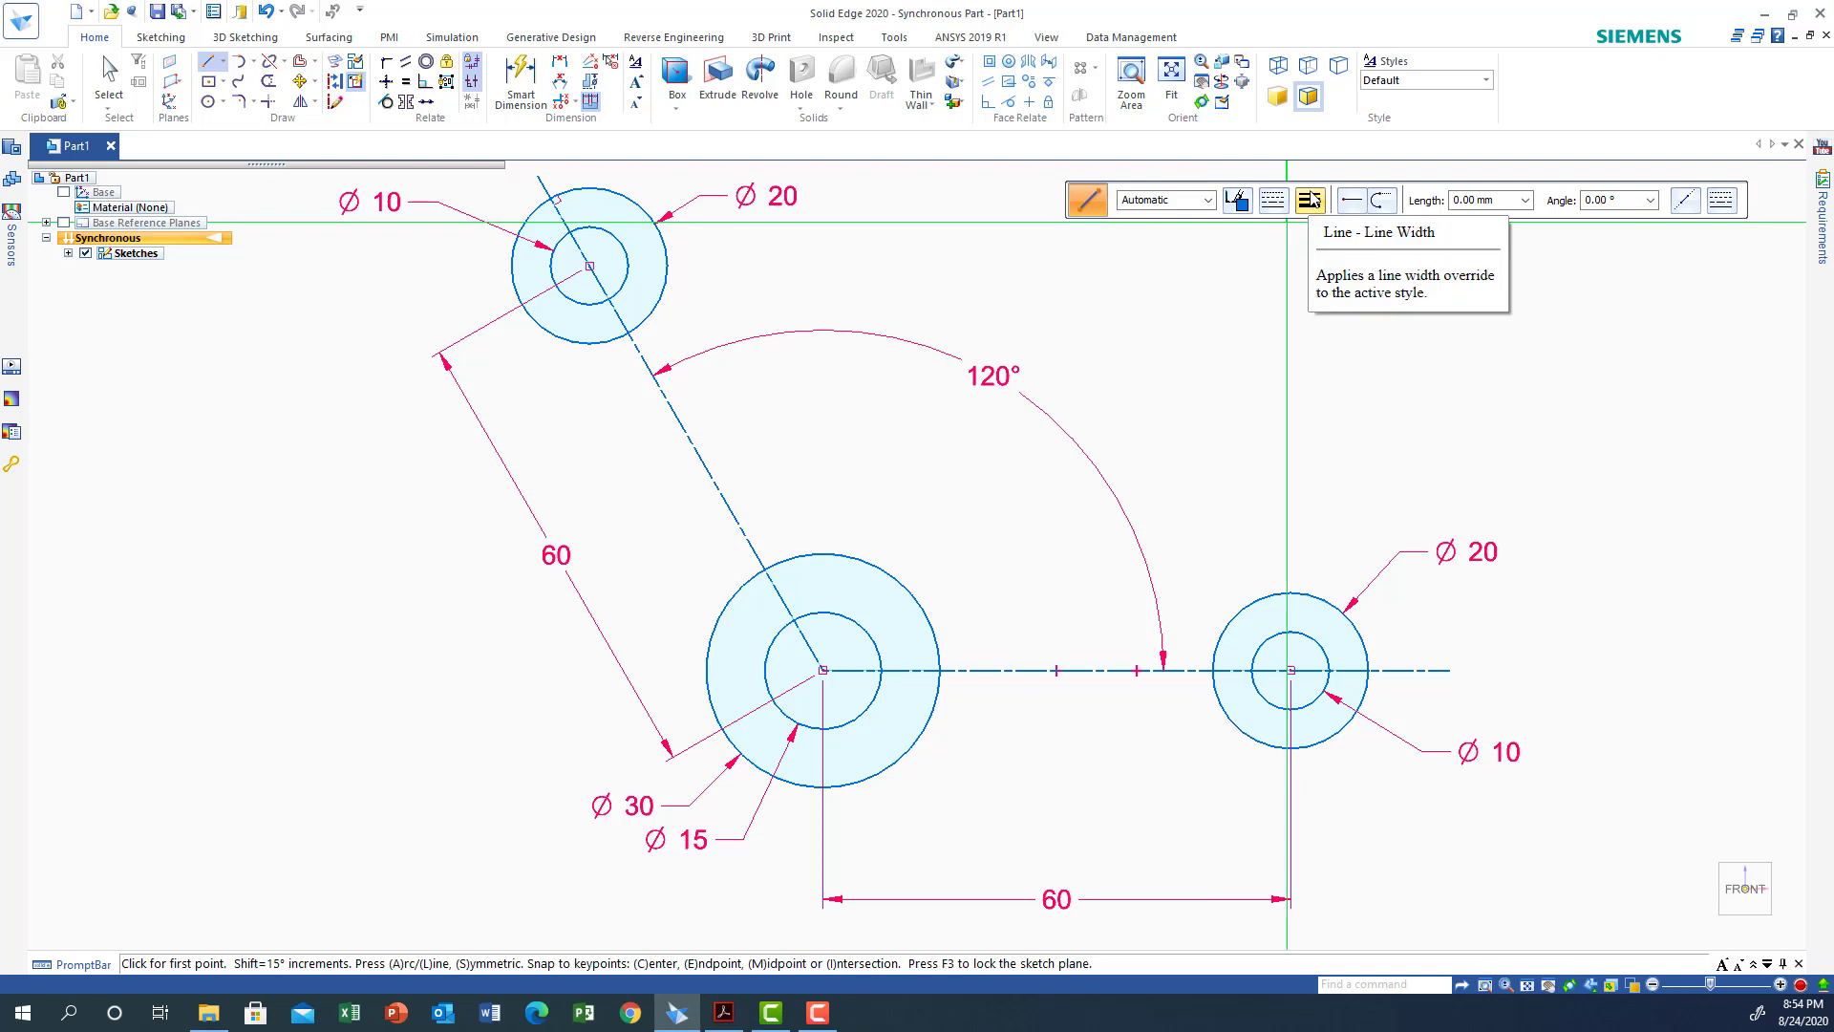
{"action": "left_click", "coordinate": [1311, 199]}
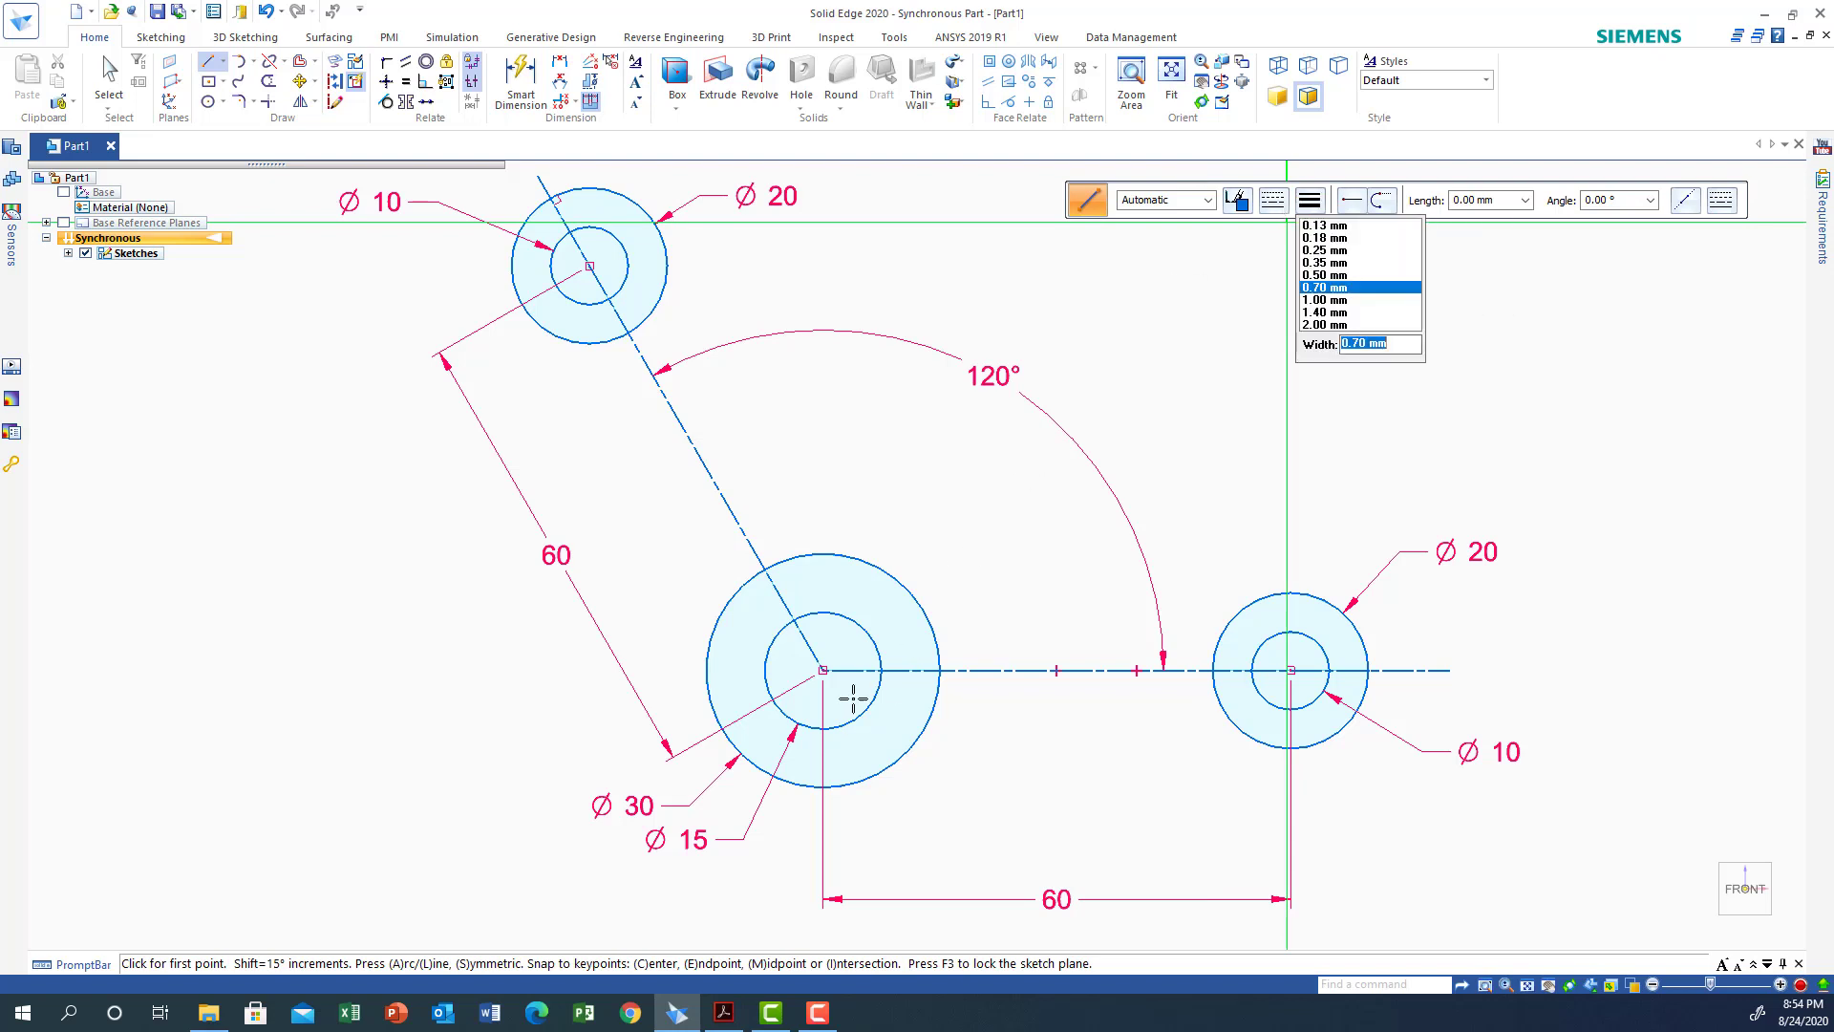
{"action": "left_click", "coordinate": [1215, 280]}
{"action": "key", "text": "Escape"}
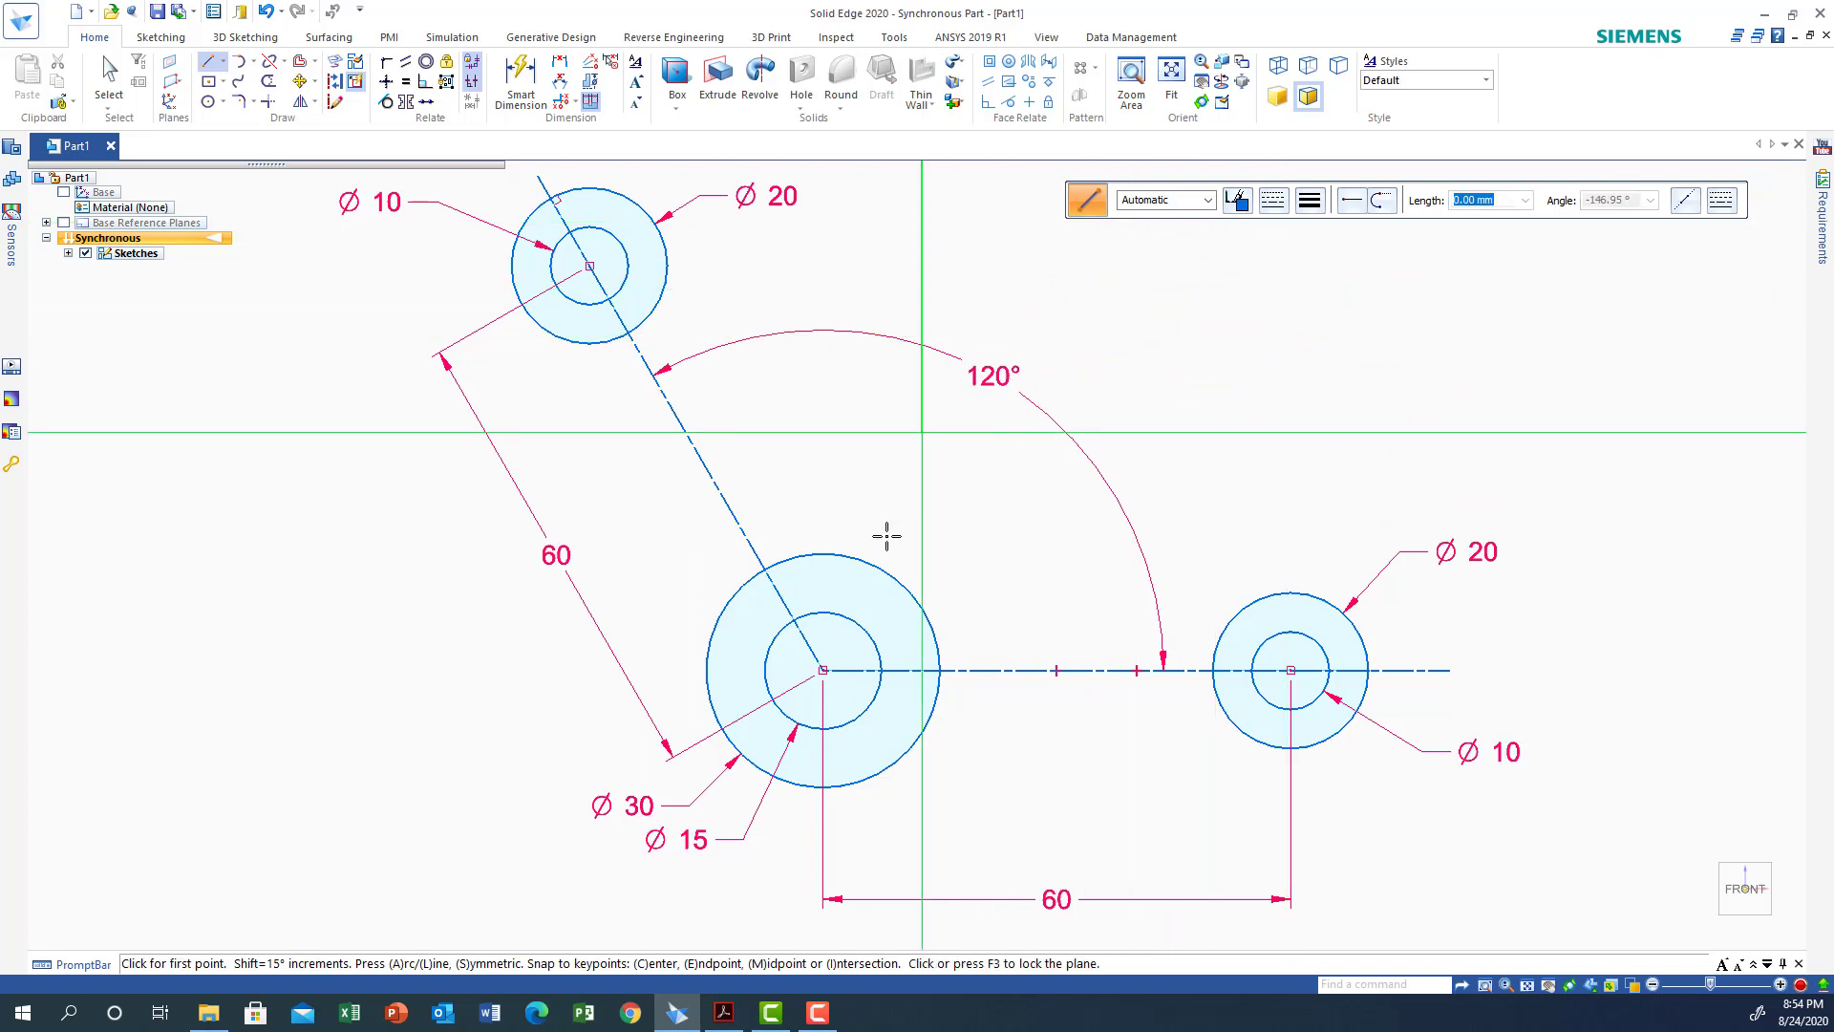
Step: Draw a 30 mm line at 60° from the Ø30 circle's centre
{"action": "left_click", "coordinate": [823, 670]}
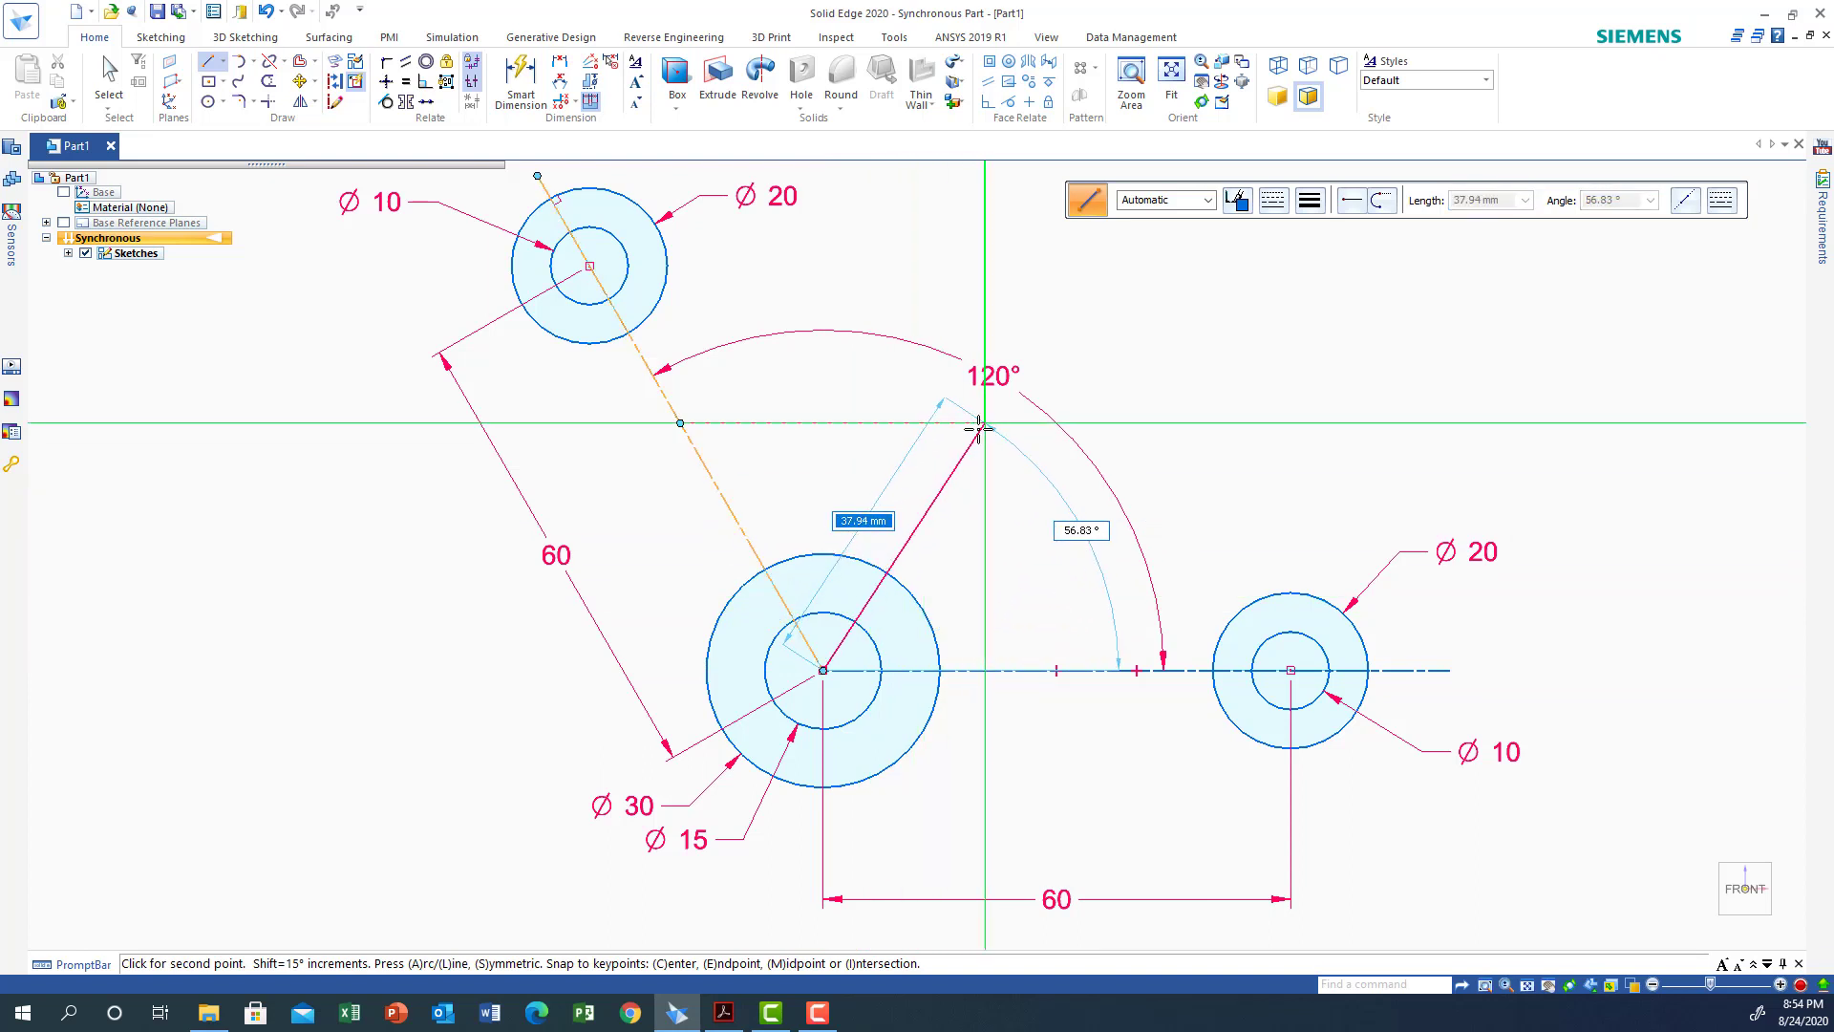
{"action": "type", "text": "3"}
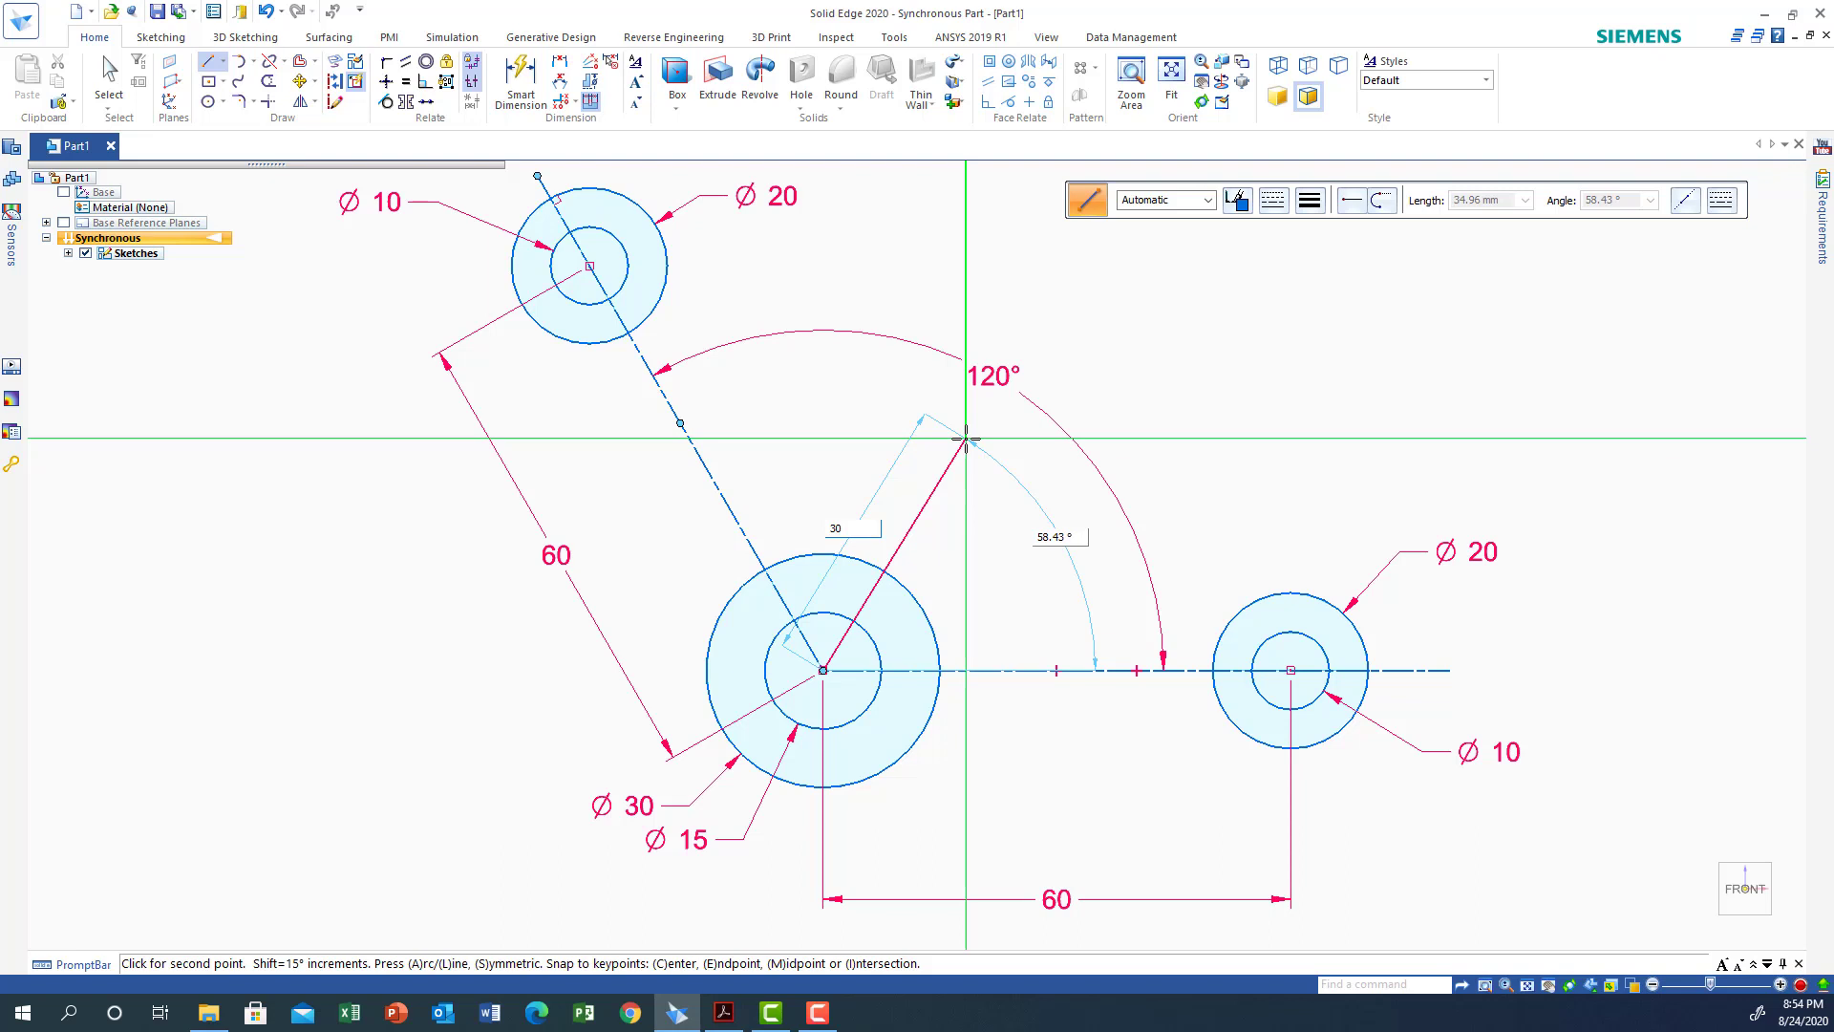
{"action": "type", "text": "00"}
{"action": "key", "text": "Tab"}
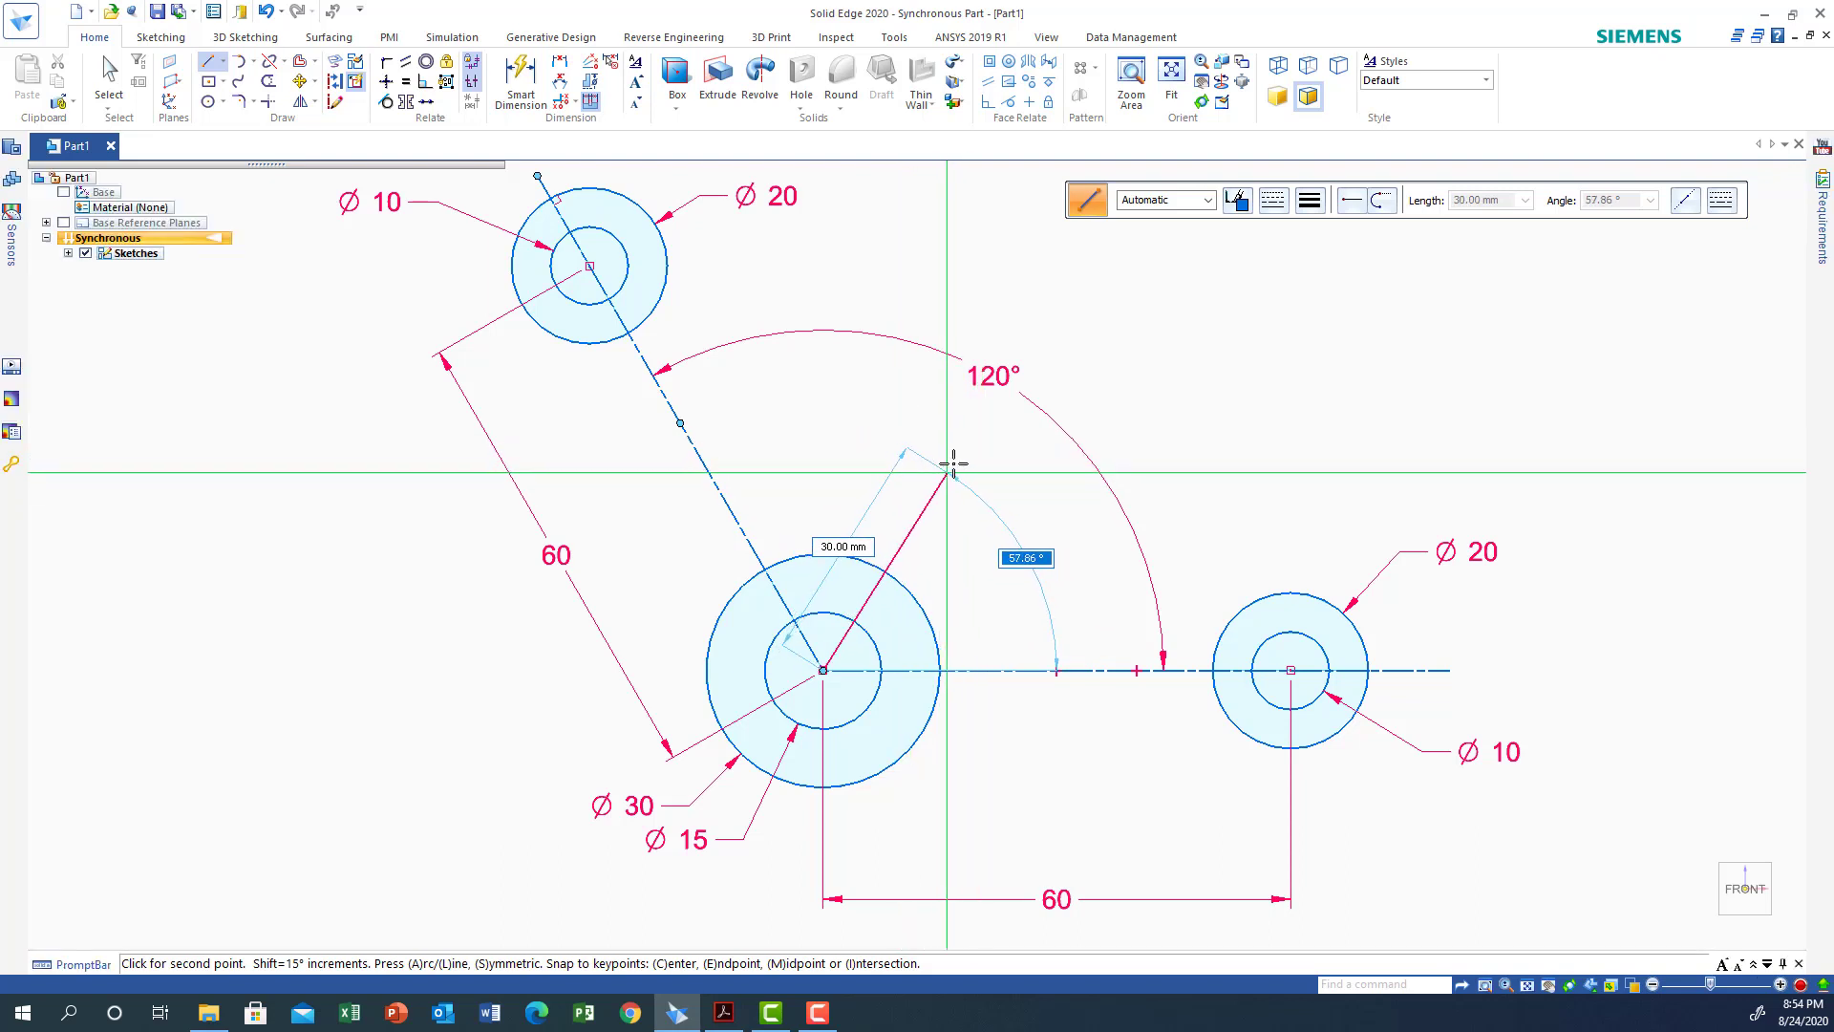
{"action": "type", "text": "60"}
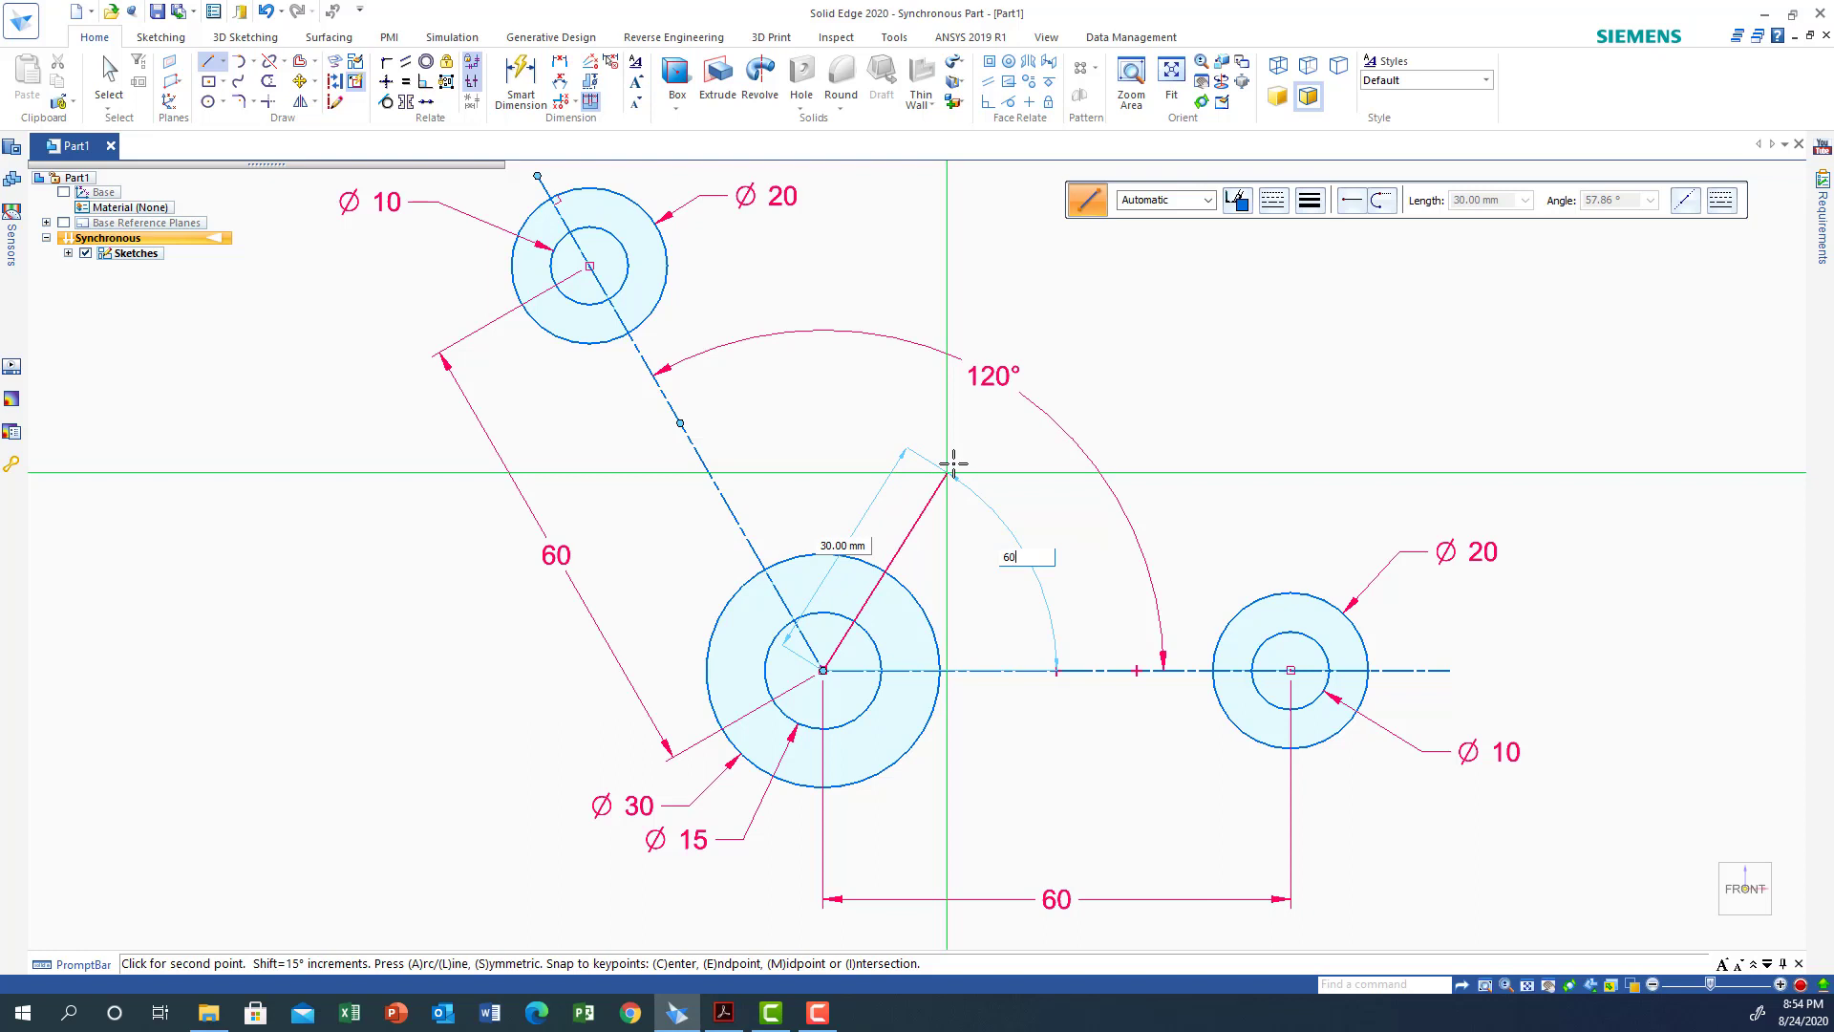
{"action": "key", "text": "Return"}
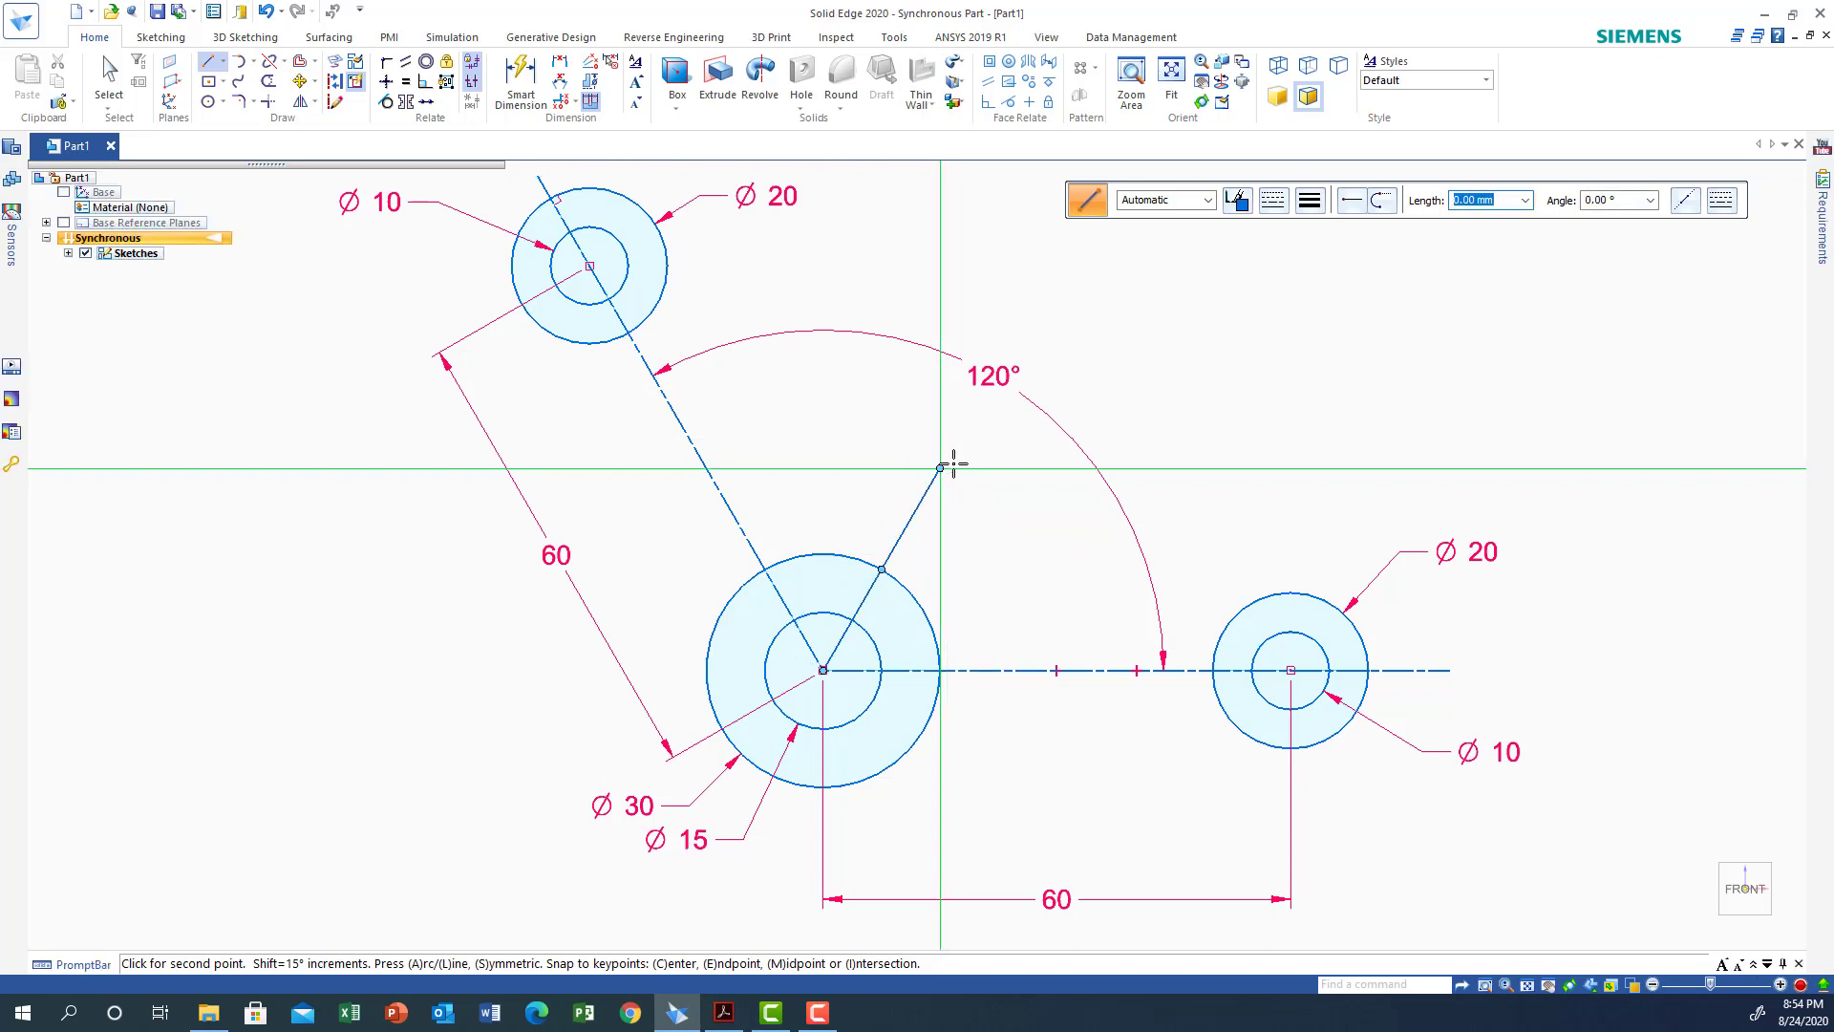
{"action": "right_click", "coordinate": [862, 445]}
{"action": "left_click", "coordinate": [222, 103]}
{"action": "left_click", "coordinate": [256, 124]}
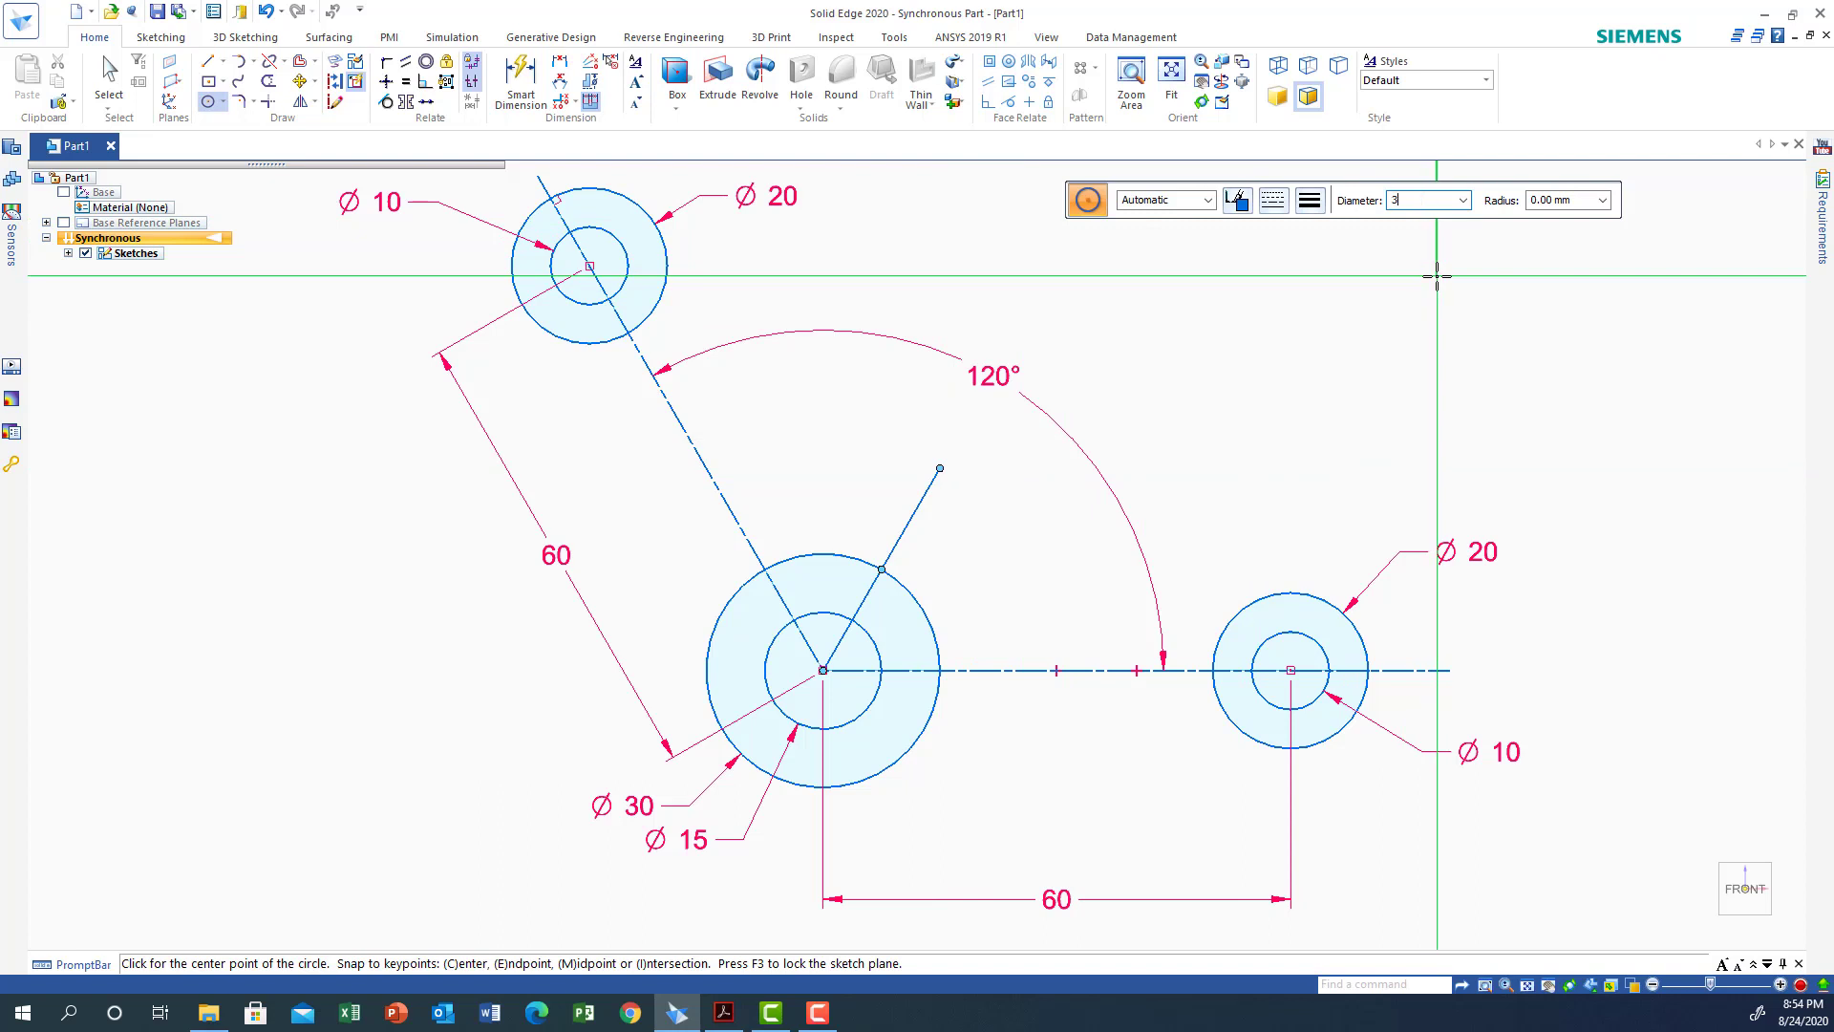
Step: Place a 30 mm diameter circle centred on the far endpoint of the 60° line
{"action": "key", "text": "Return"}
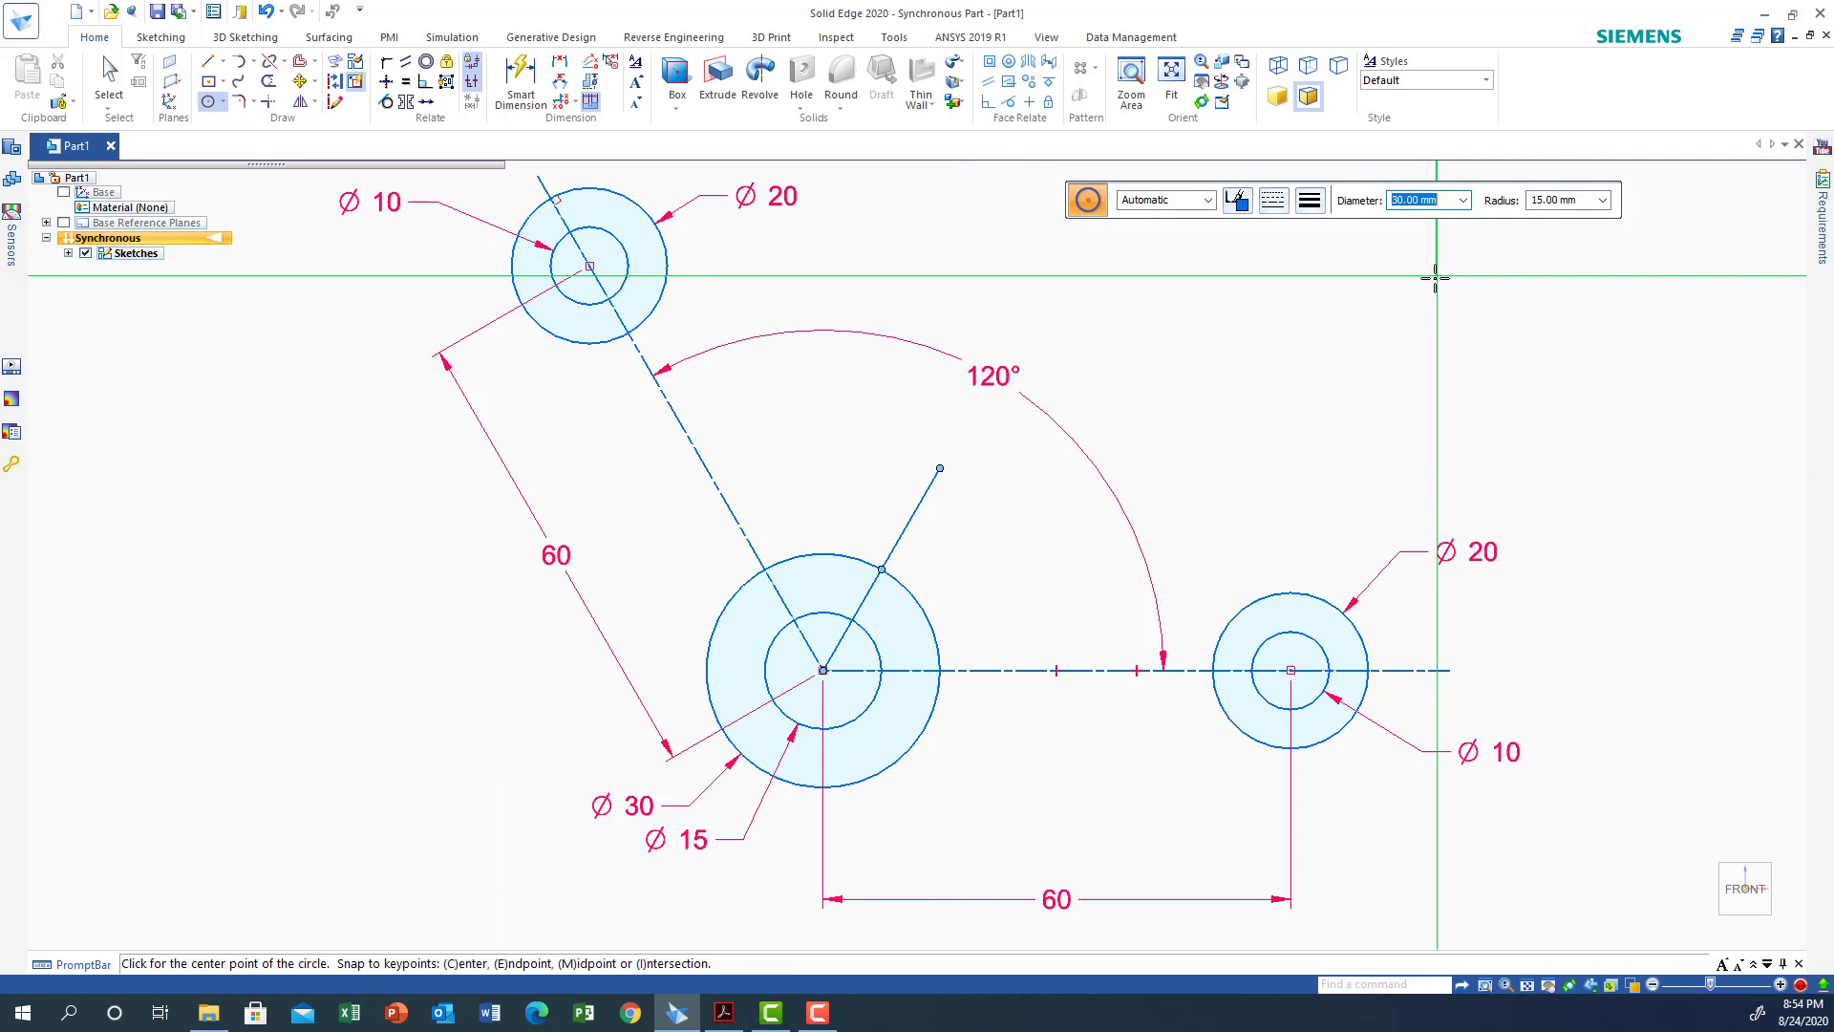
{"action": "left_click", "coordinate": [940, 468]}
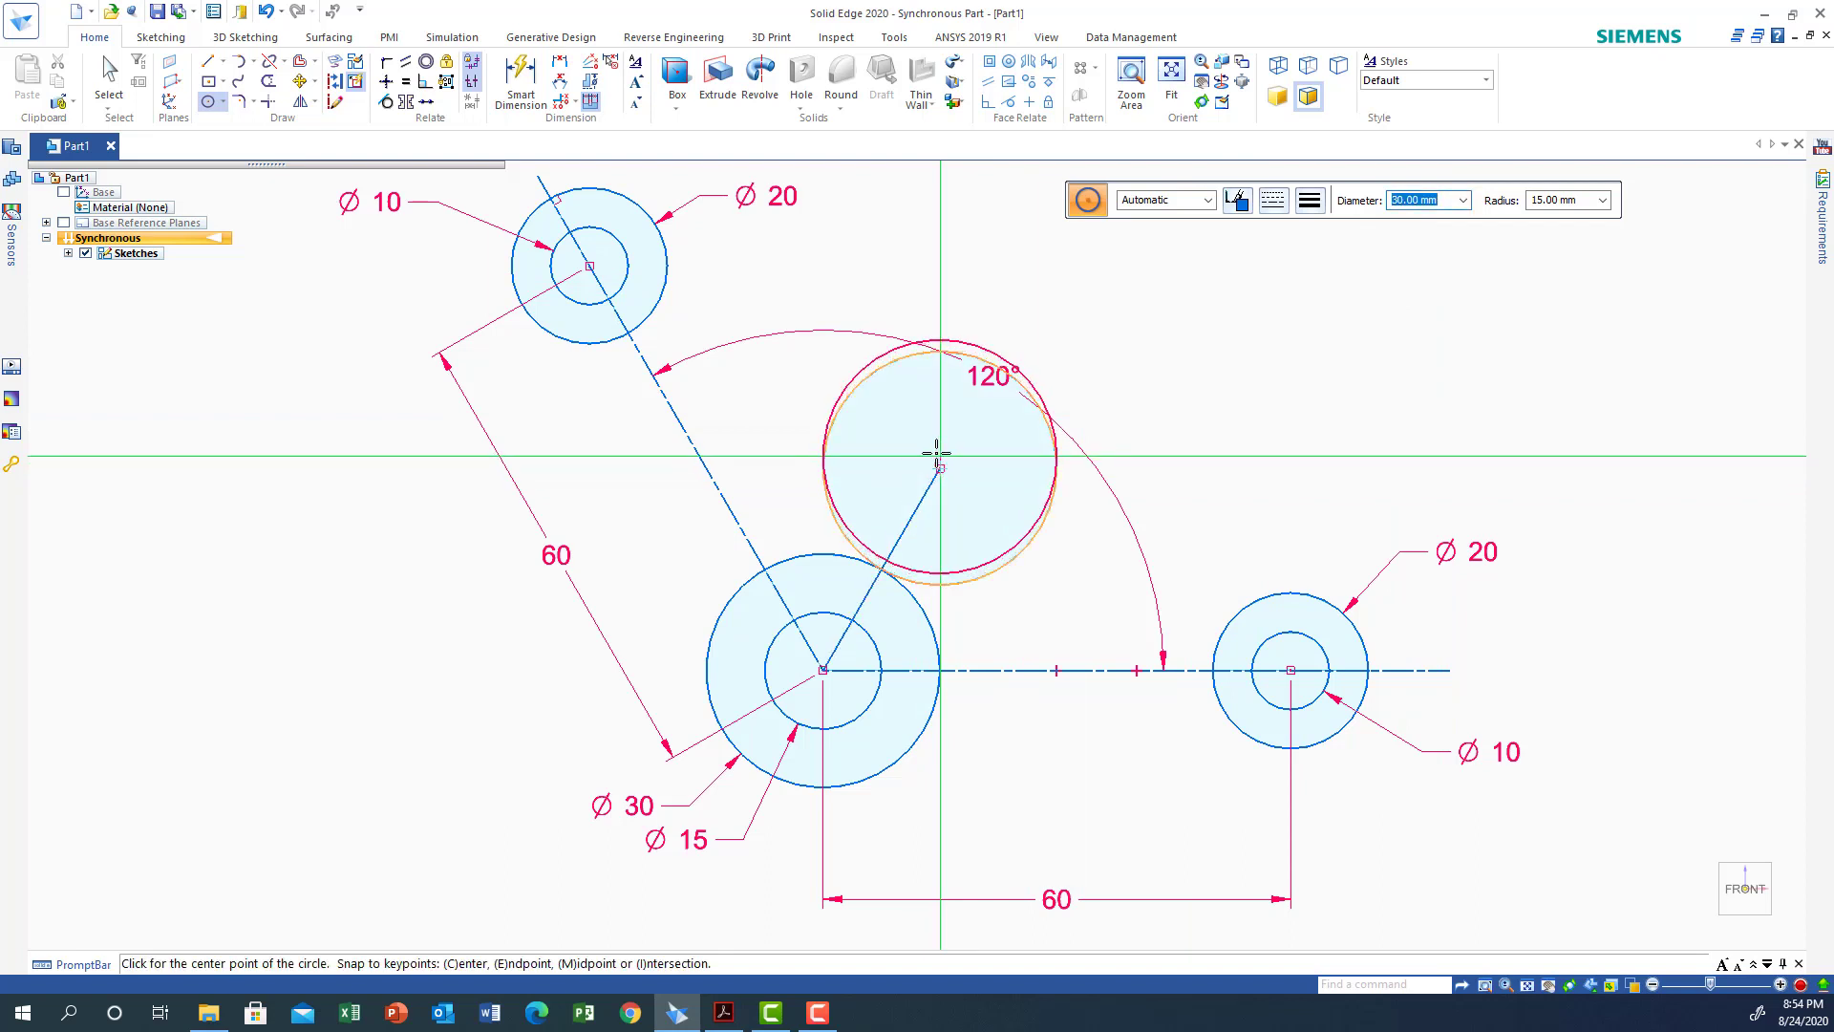
{"action": "key", "text": "BackSpace"}
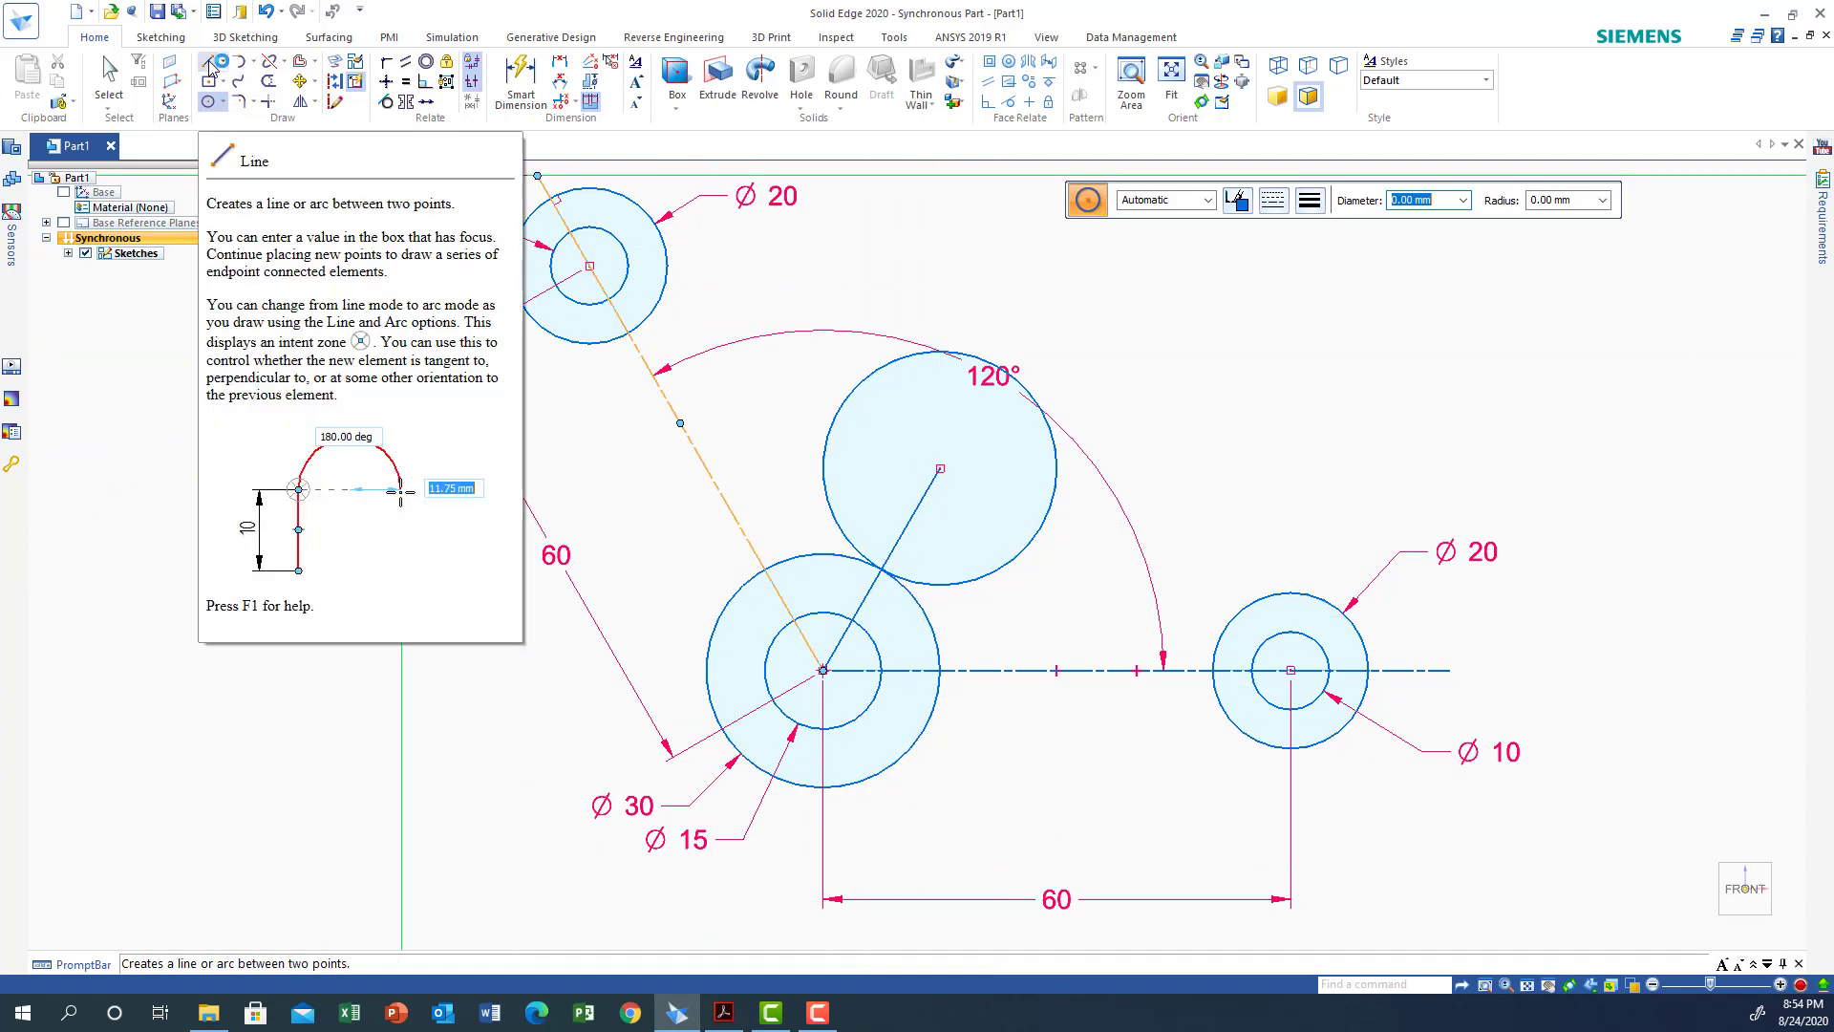
Step: Delete the 60° guide line from the sketch
{"action": "left_click", "coordinate": [111, 76]}
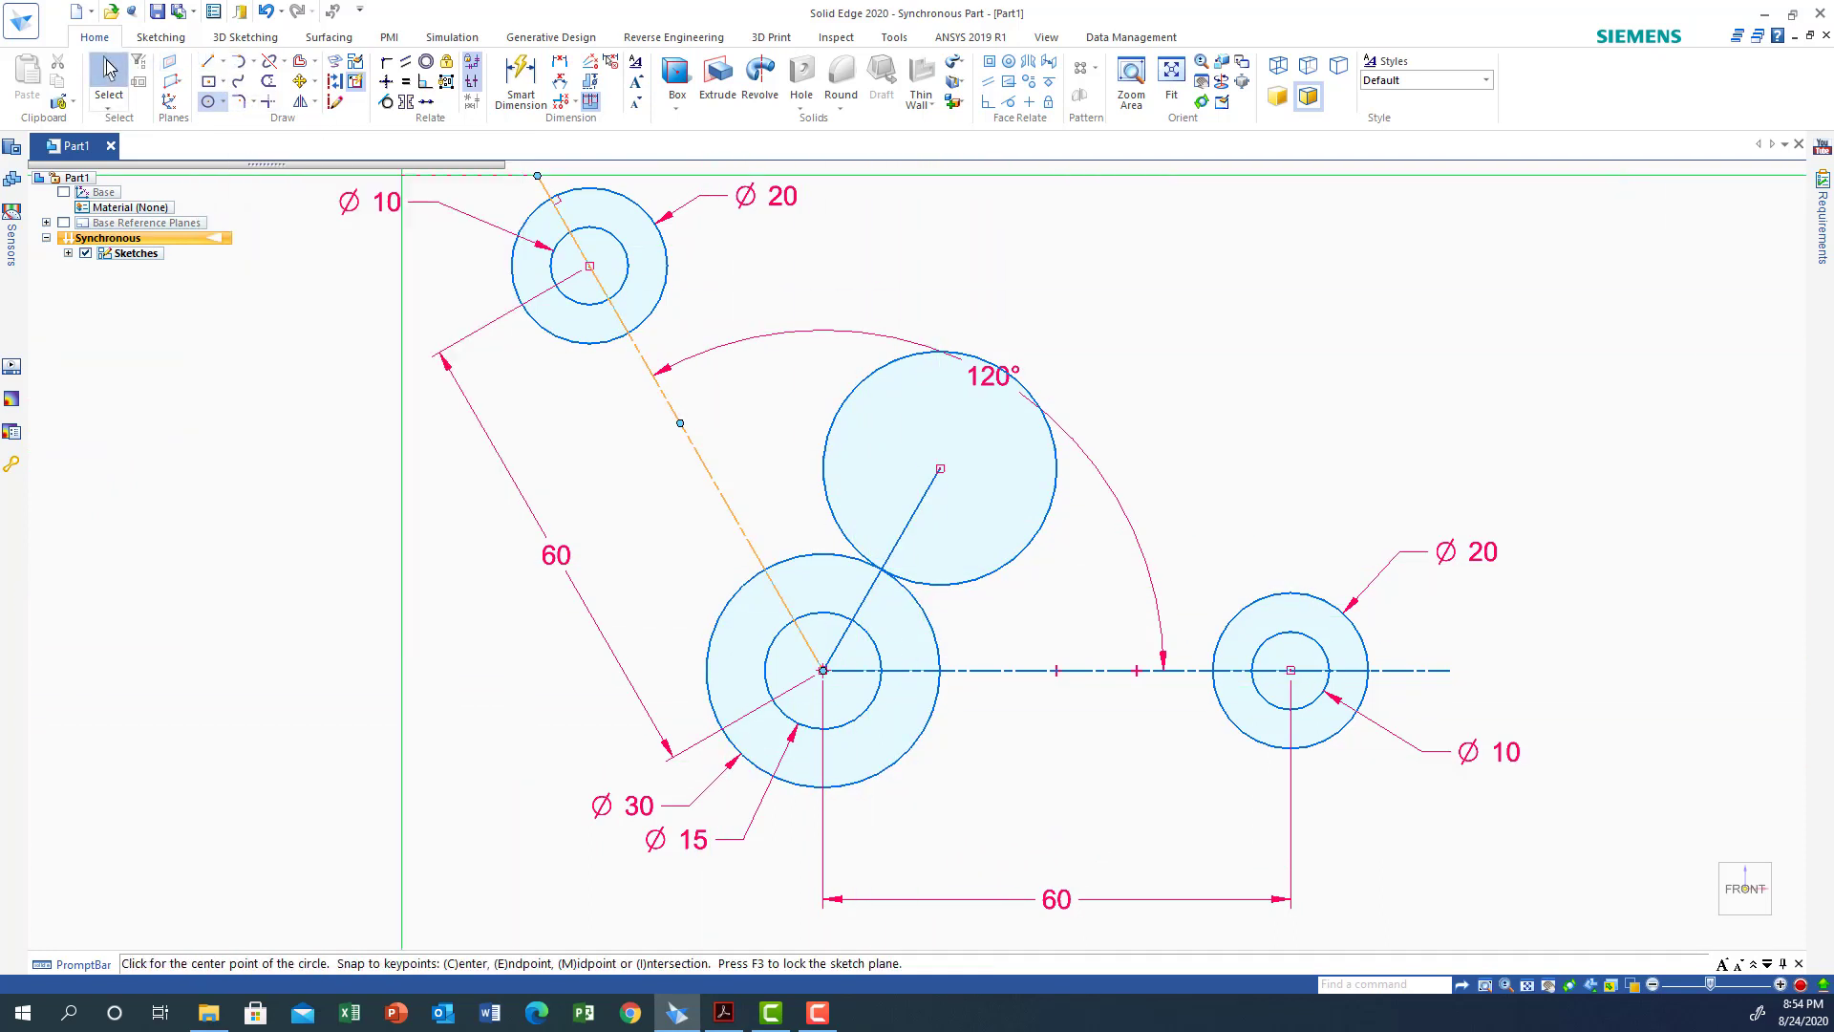
{"action": "left_click", "coordinate": [907, 540]}
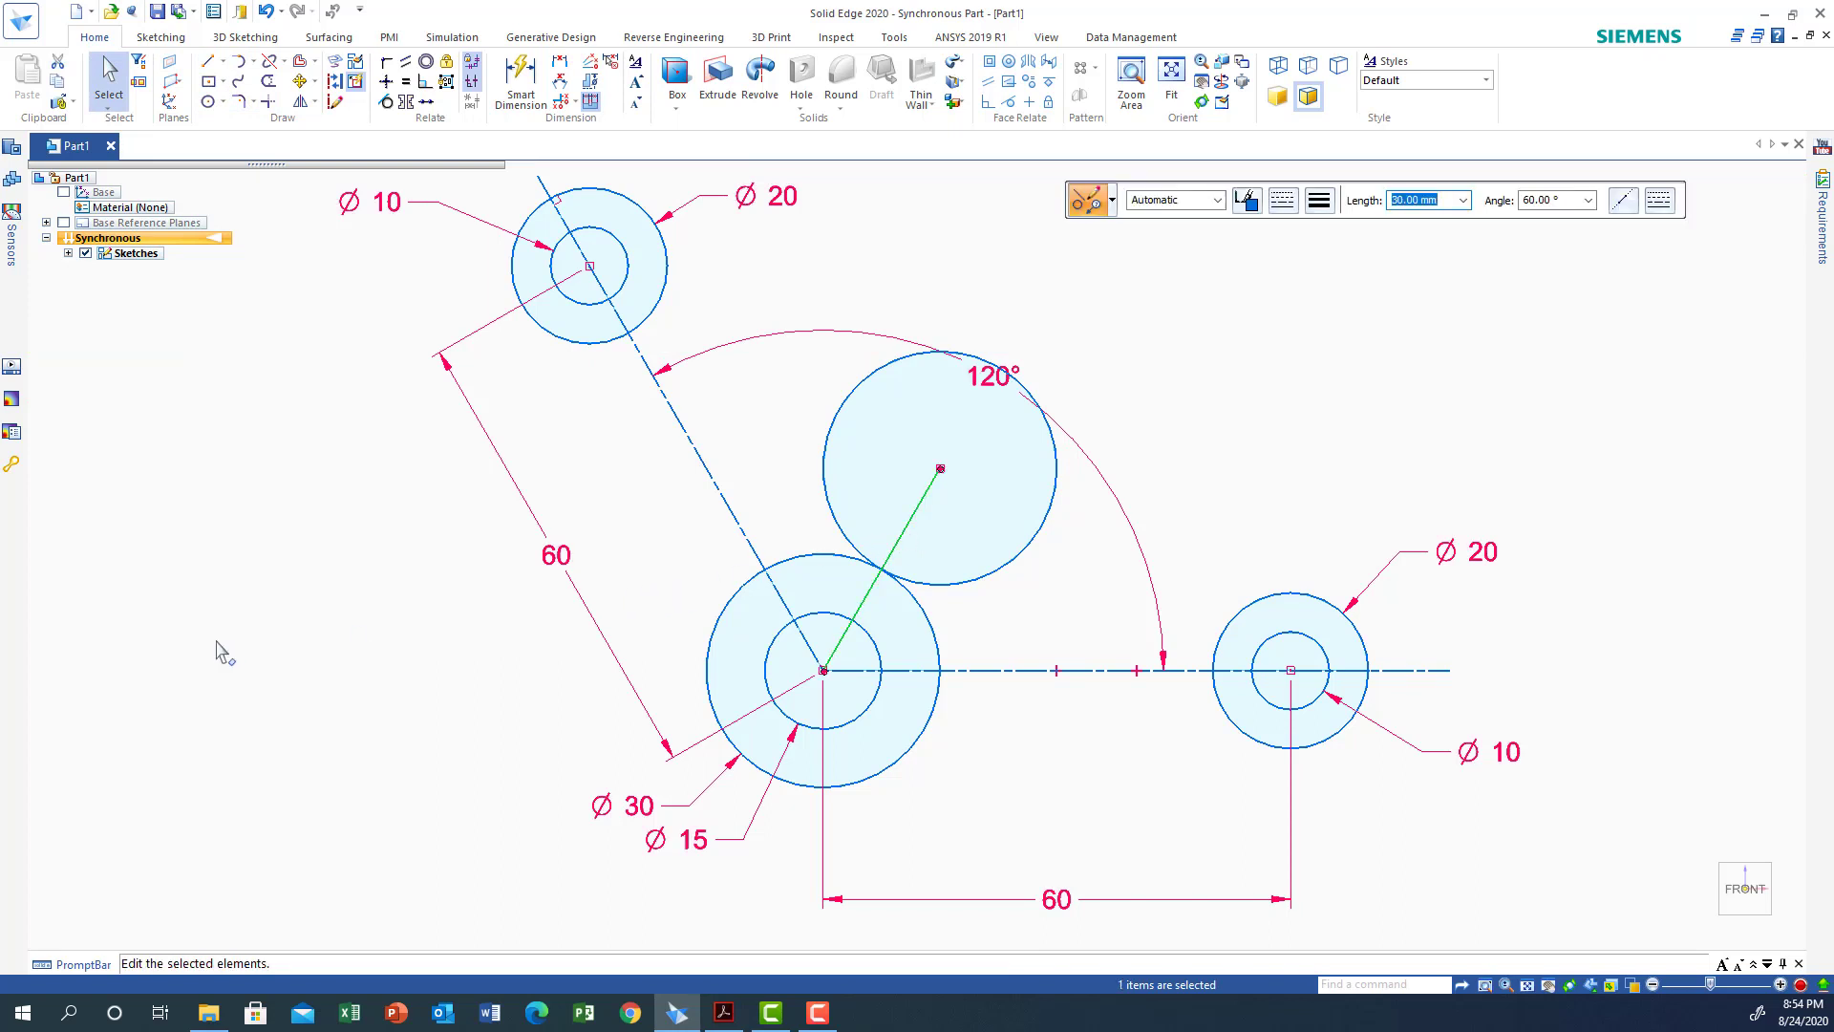
{"action": "key", "text": "Delete"}
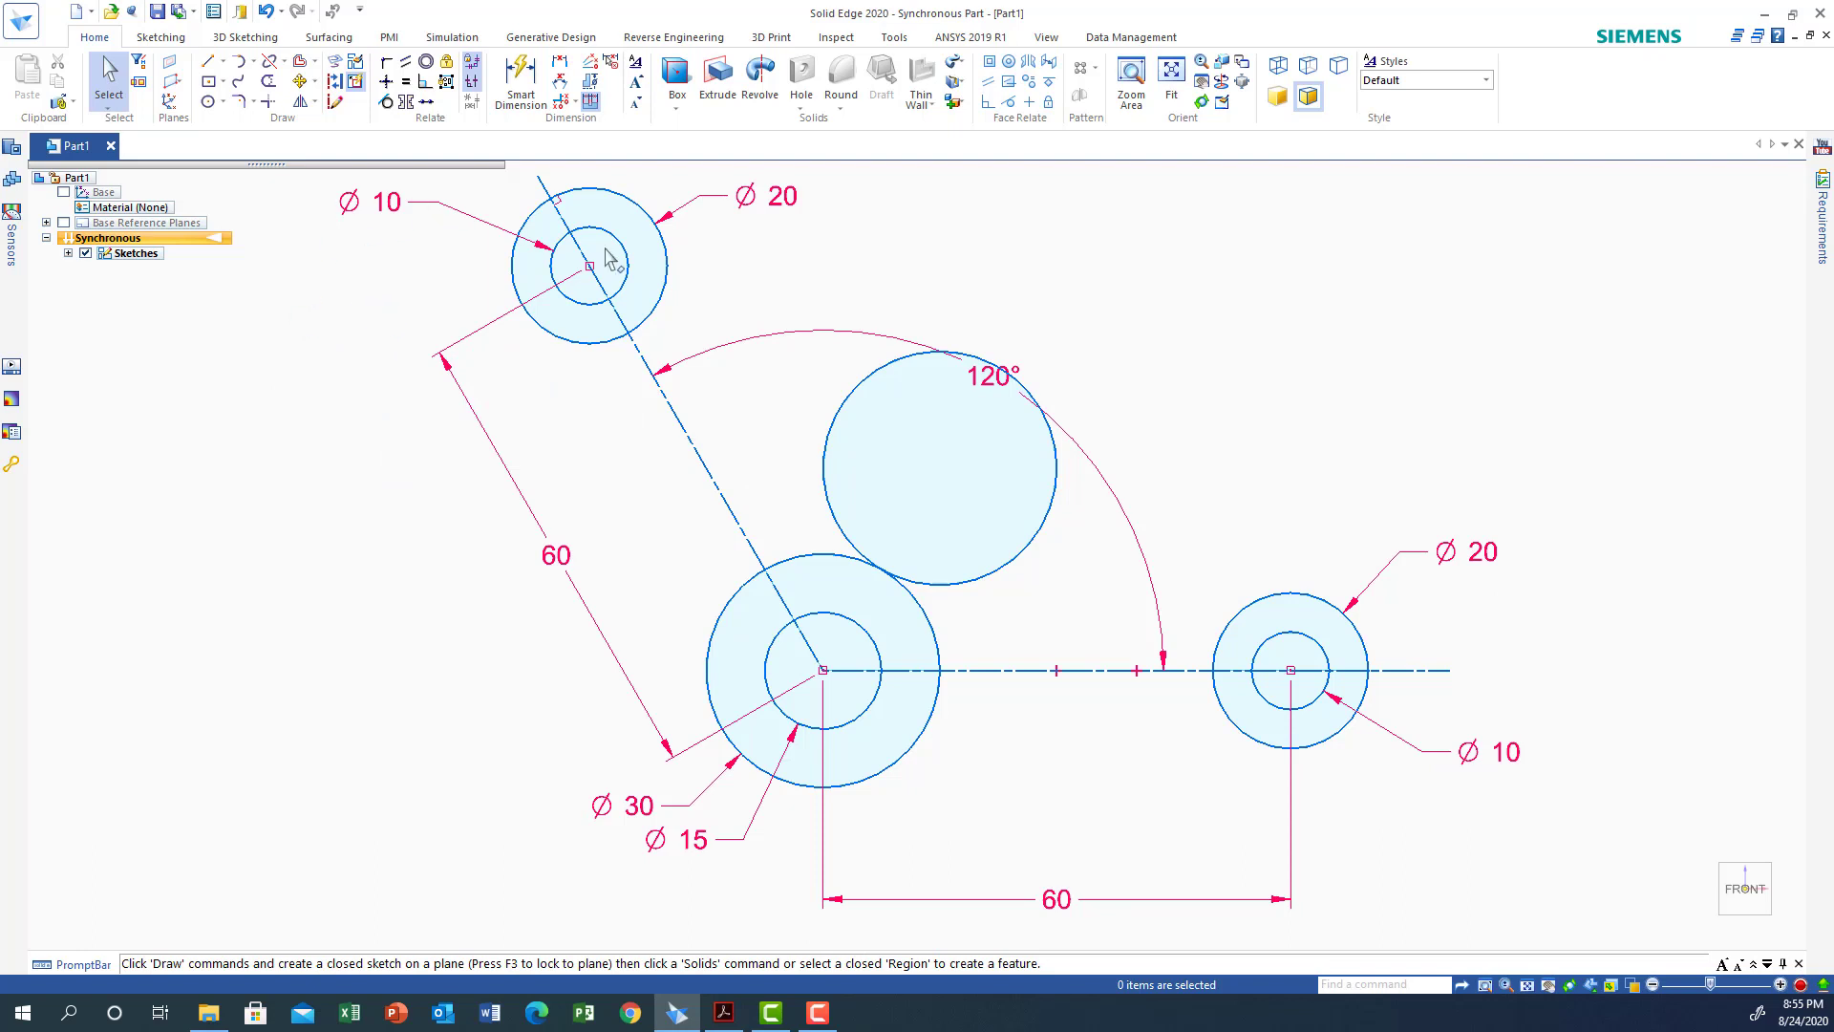
Step: Draw tangent lines from the top-left and right Ø20 circles to the Ø30 circle
{"action": "left_click", "coordinate": [210, 63]}
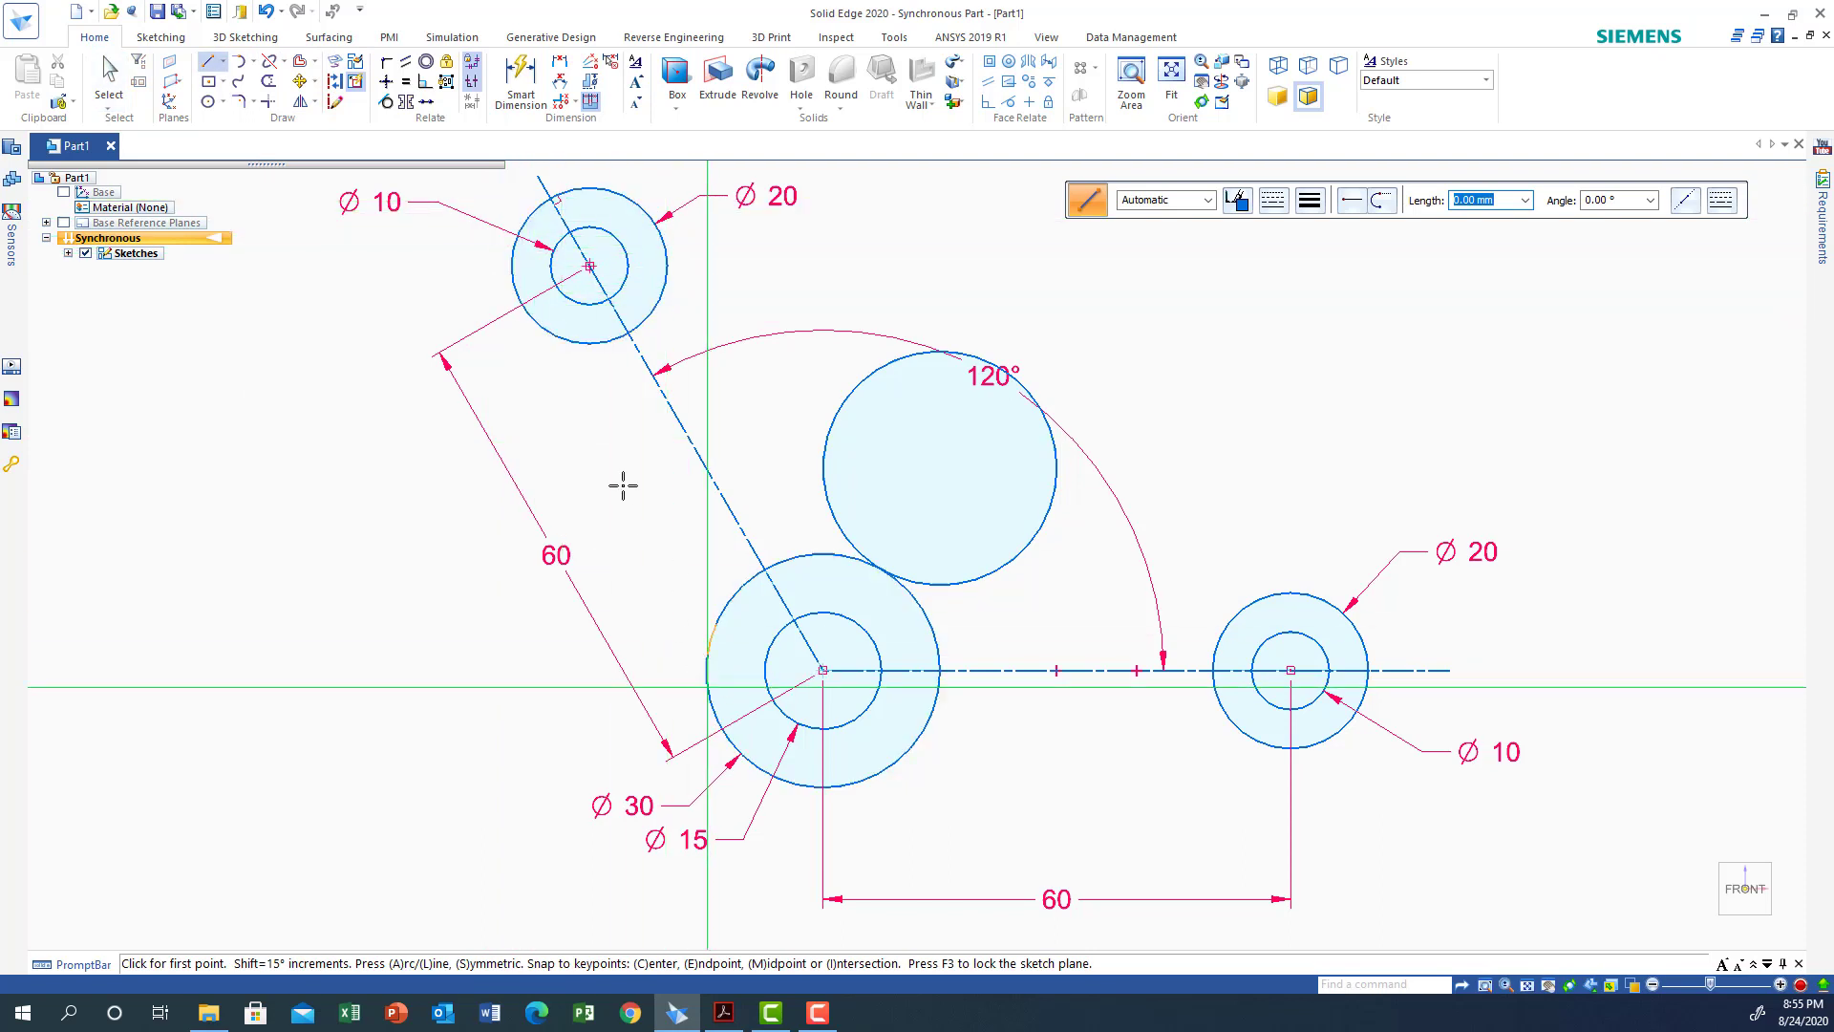
{"action": "left_click", "coordinate": [513, 253]}
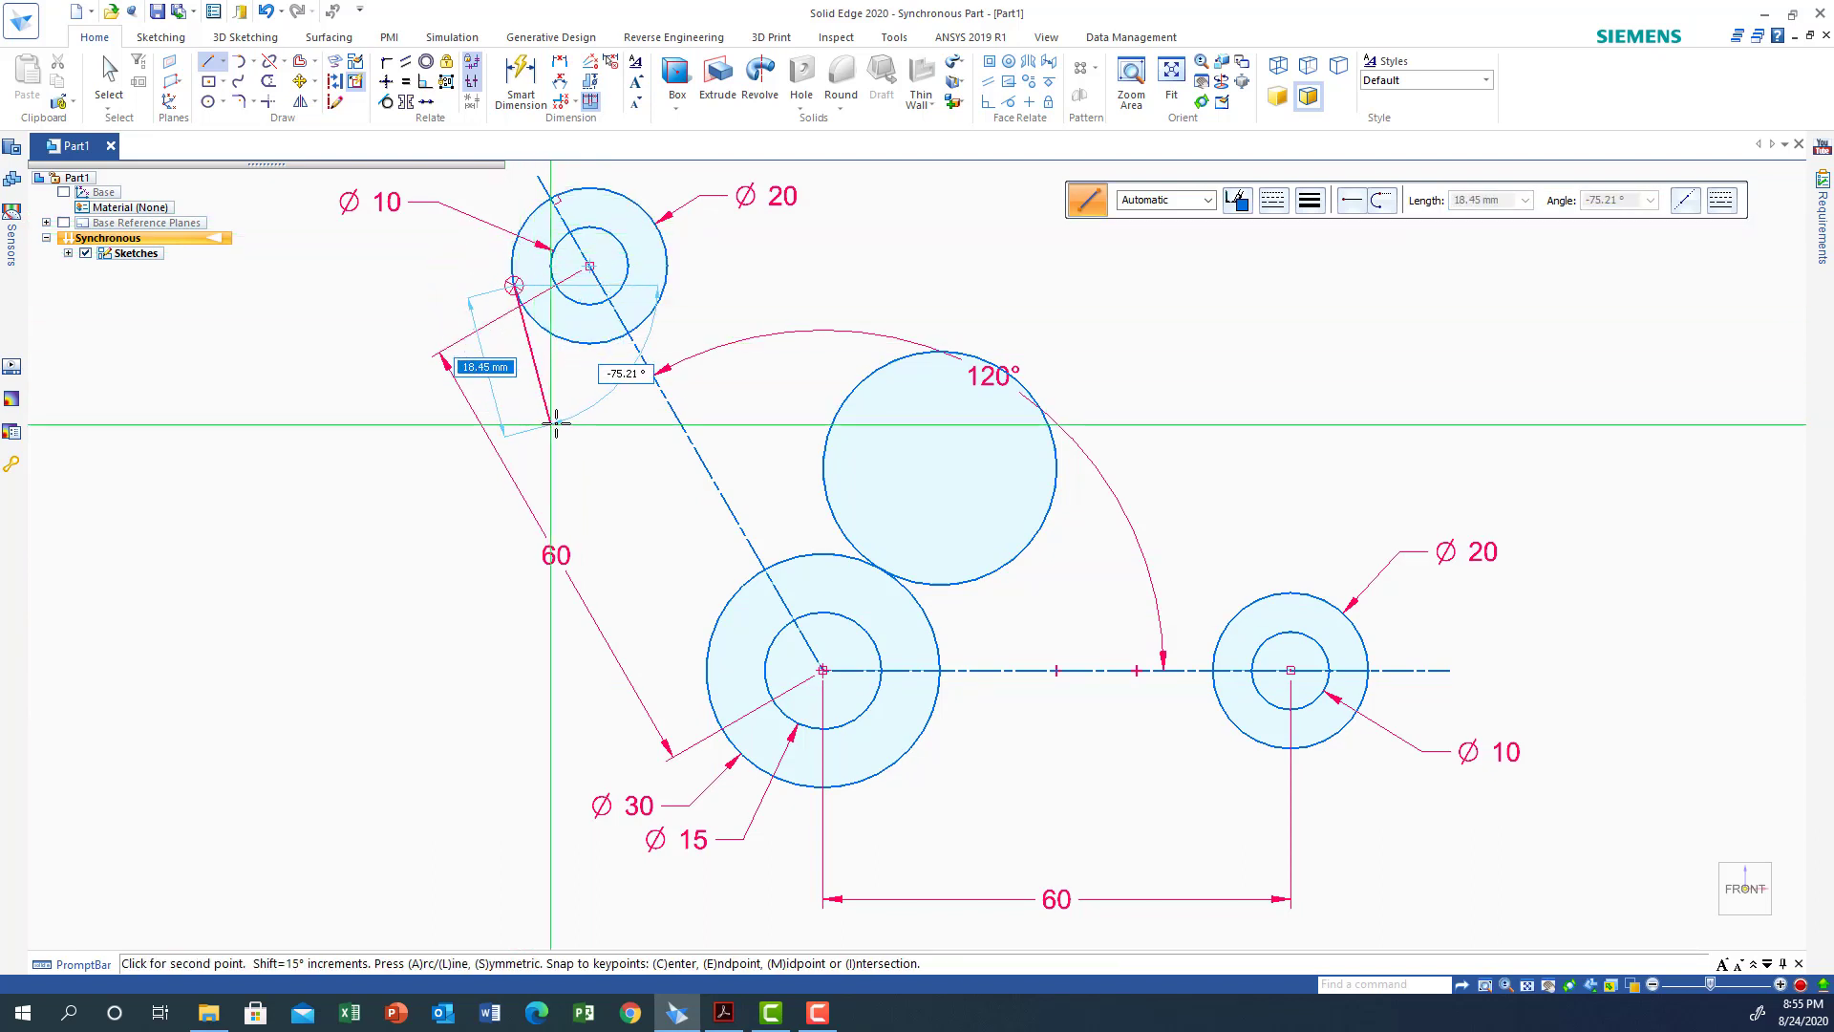
{"action": "left_click", "coordinate": [718, 730]}
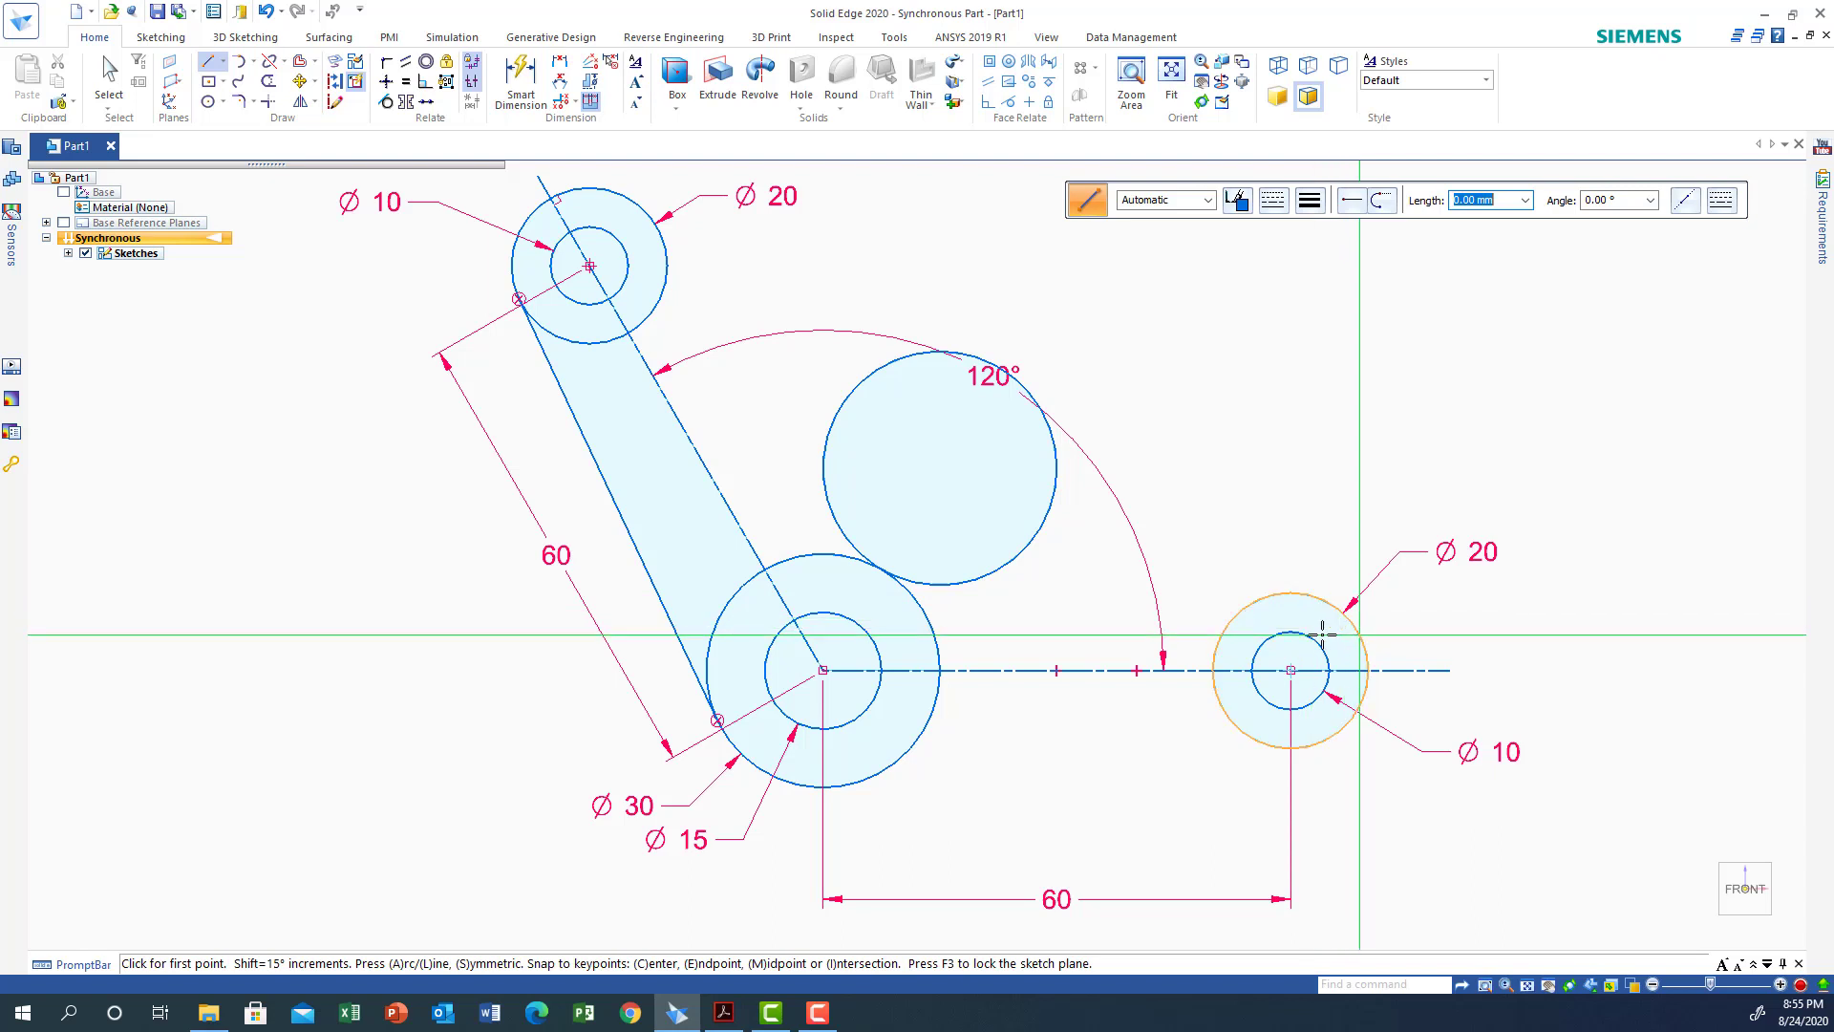
{"action": "left_click", "coordinate": [1363, 696]}
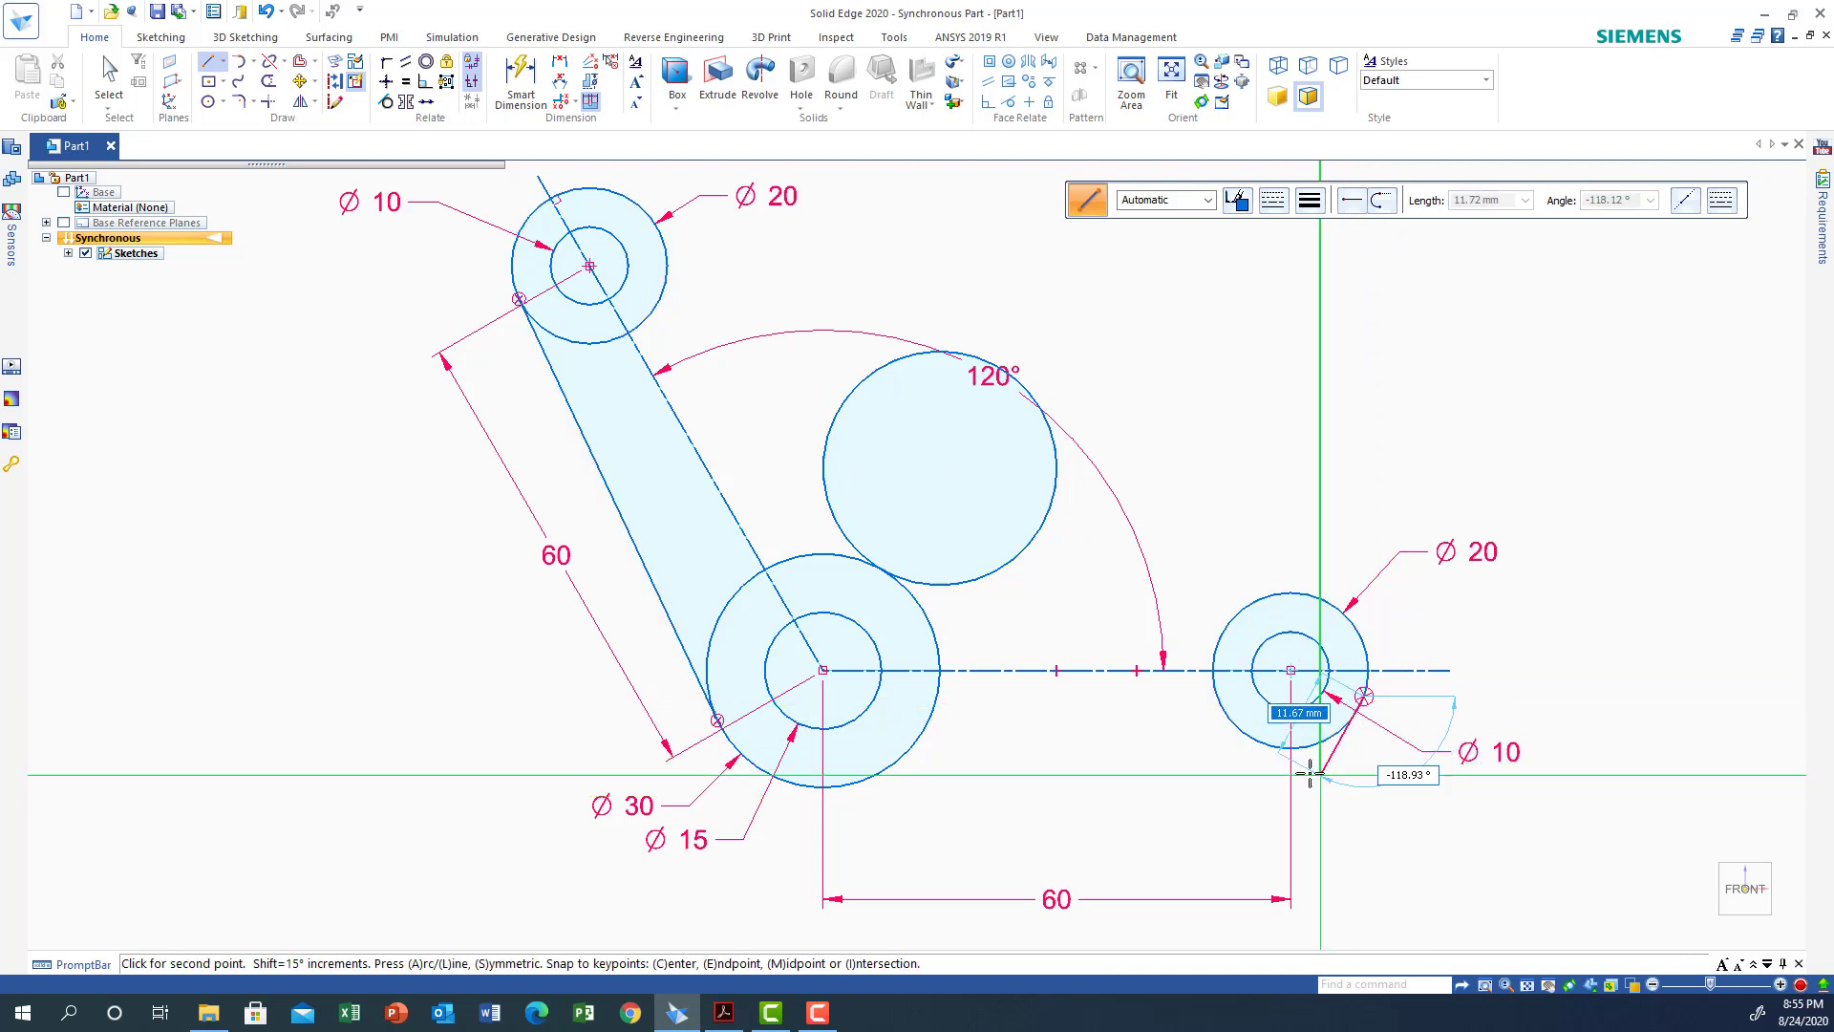
{"action": "right_click", "coordinate": [1211, 769]}
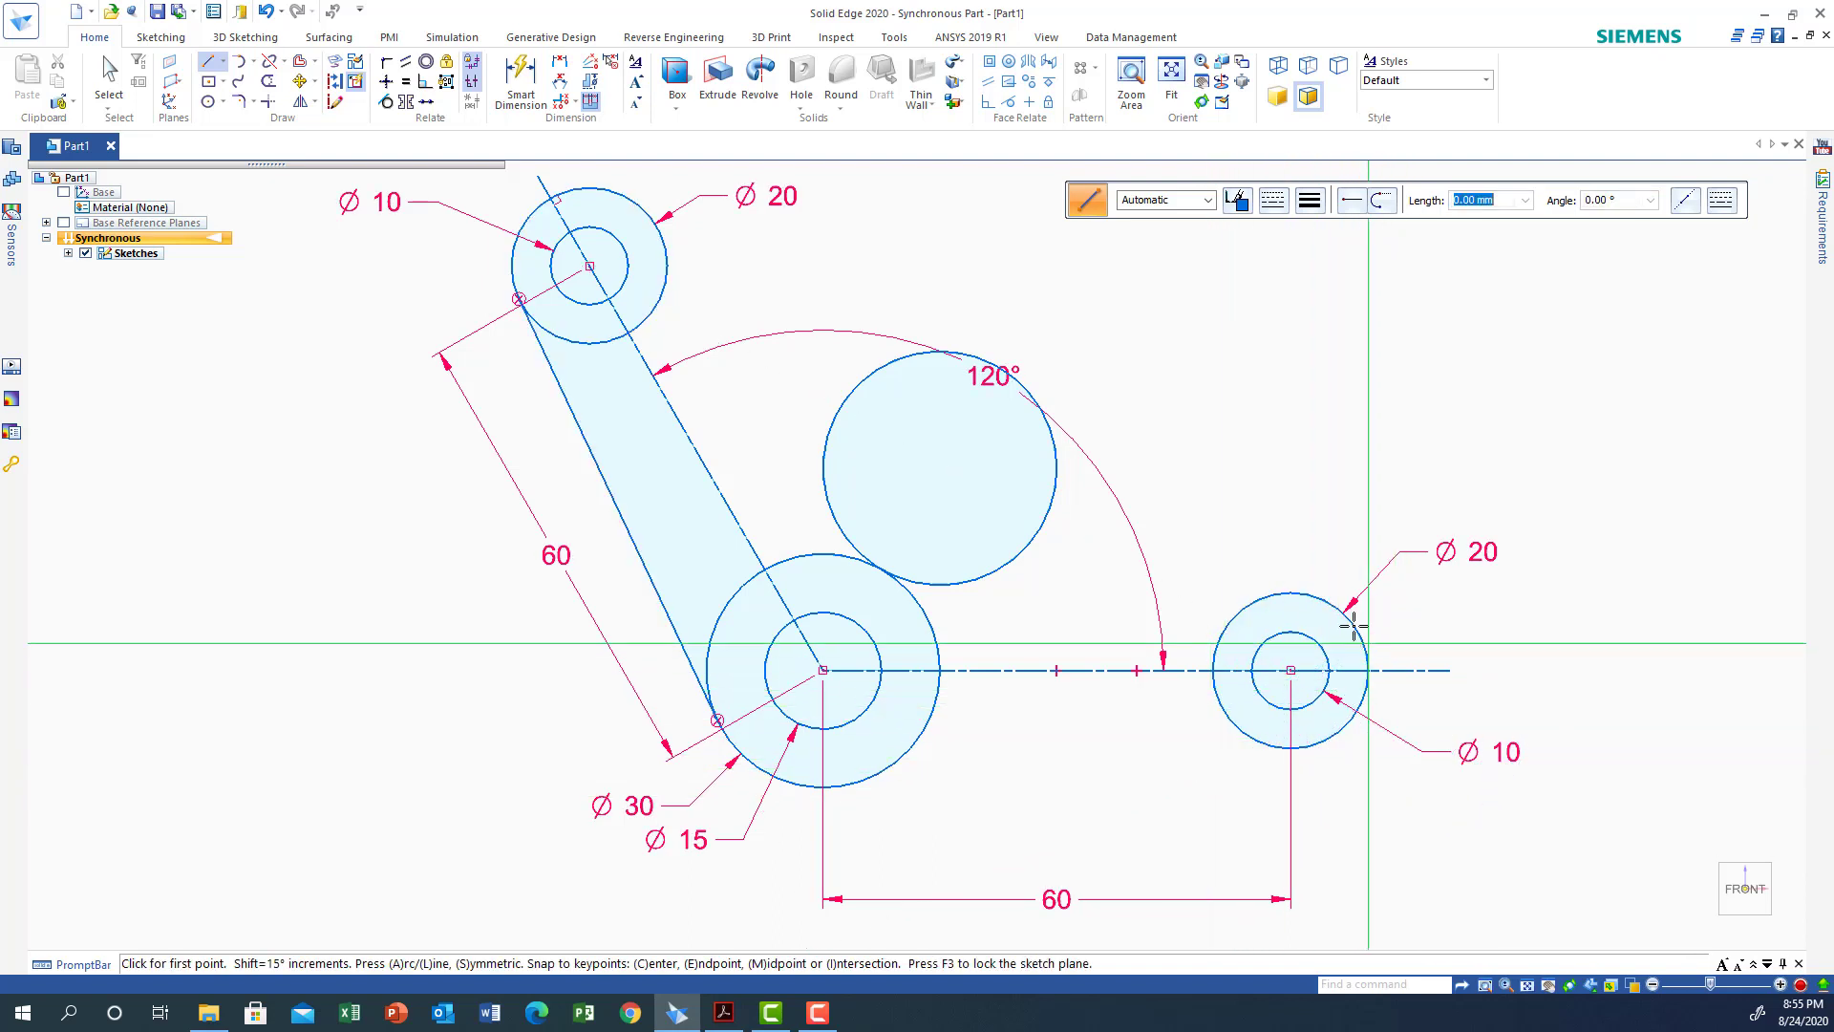
{"action": "left_click", "coordinate": [1354, 718]}
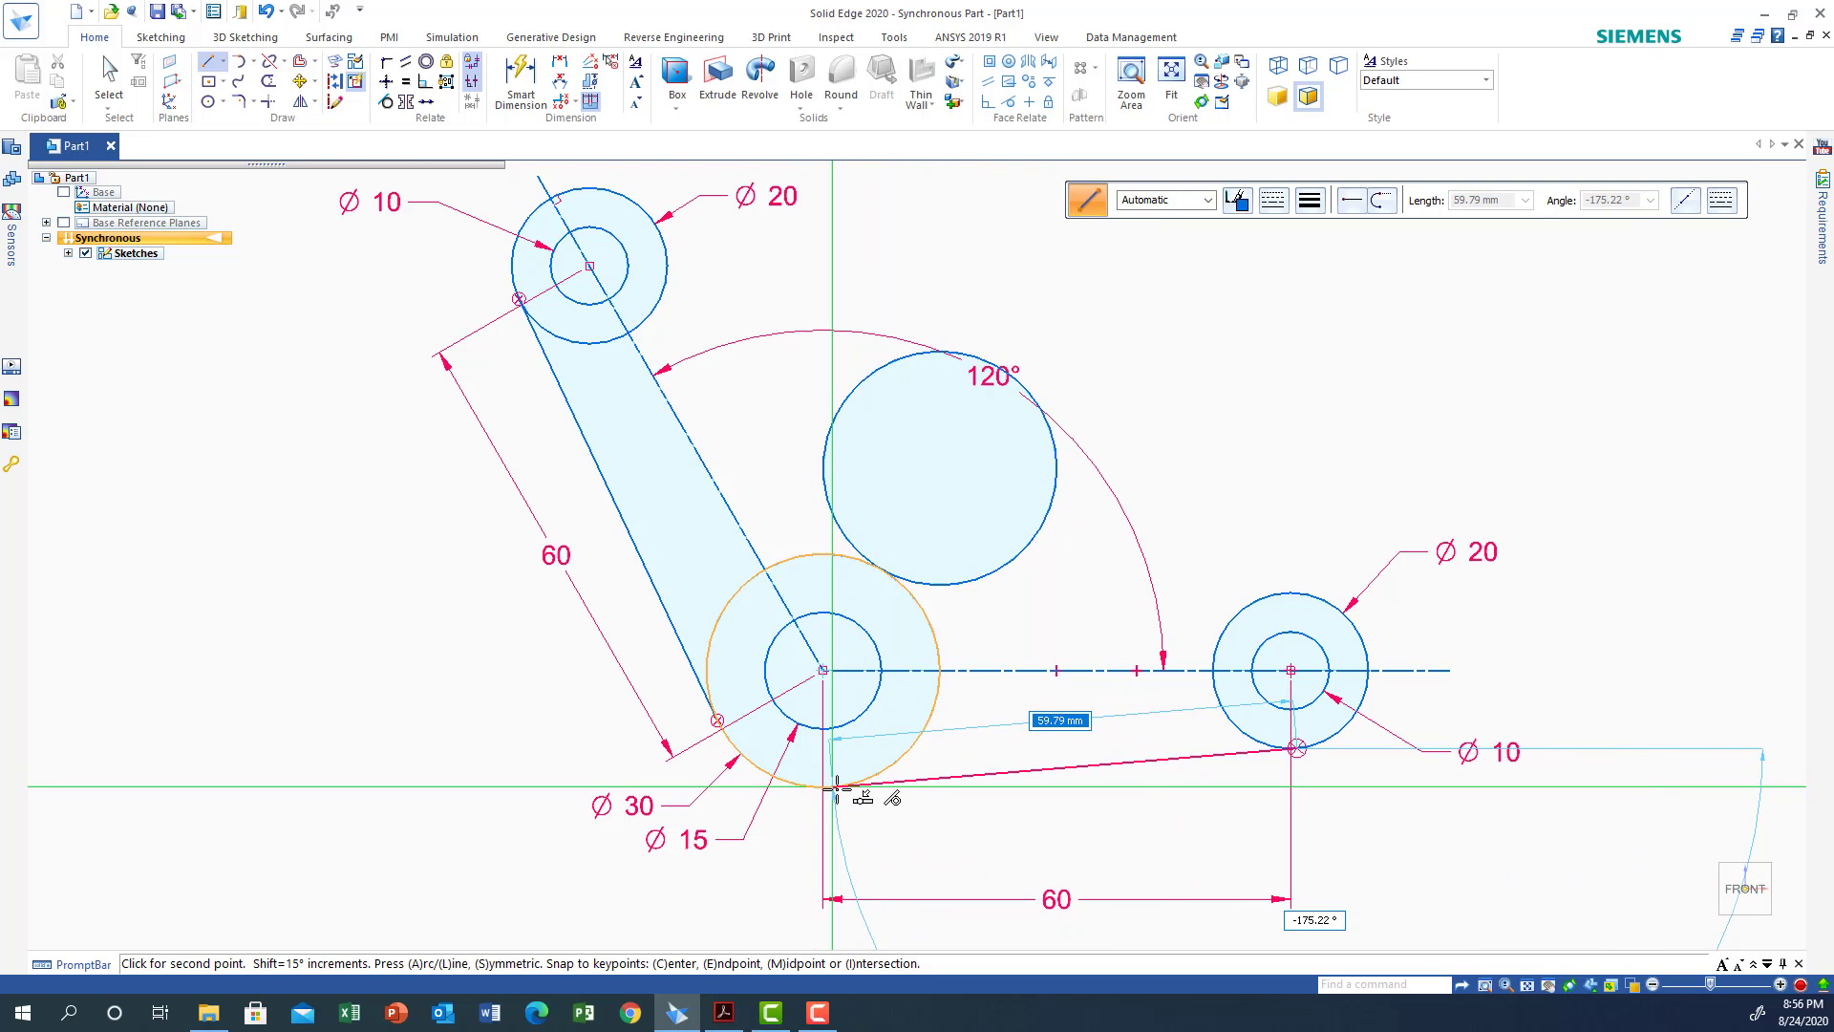
{"action": "left_click", "coordinate": [837, 789]}
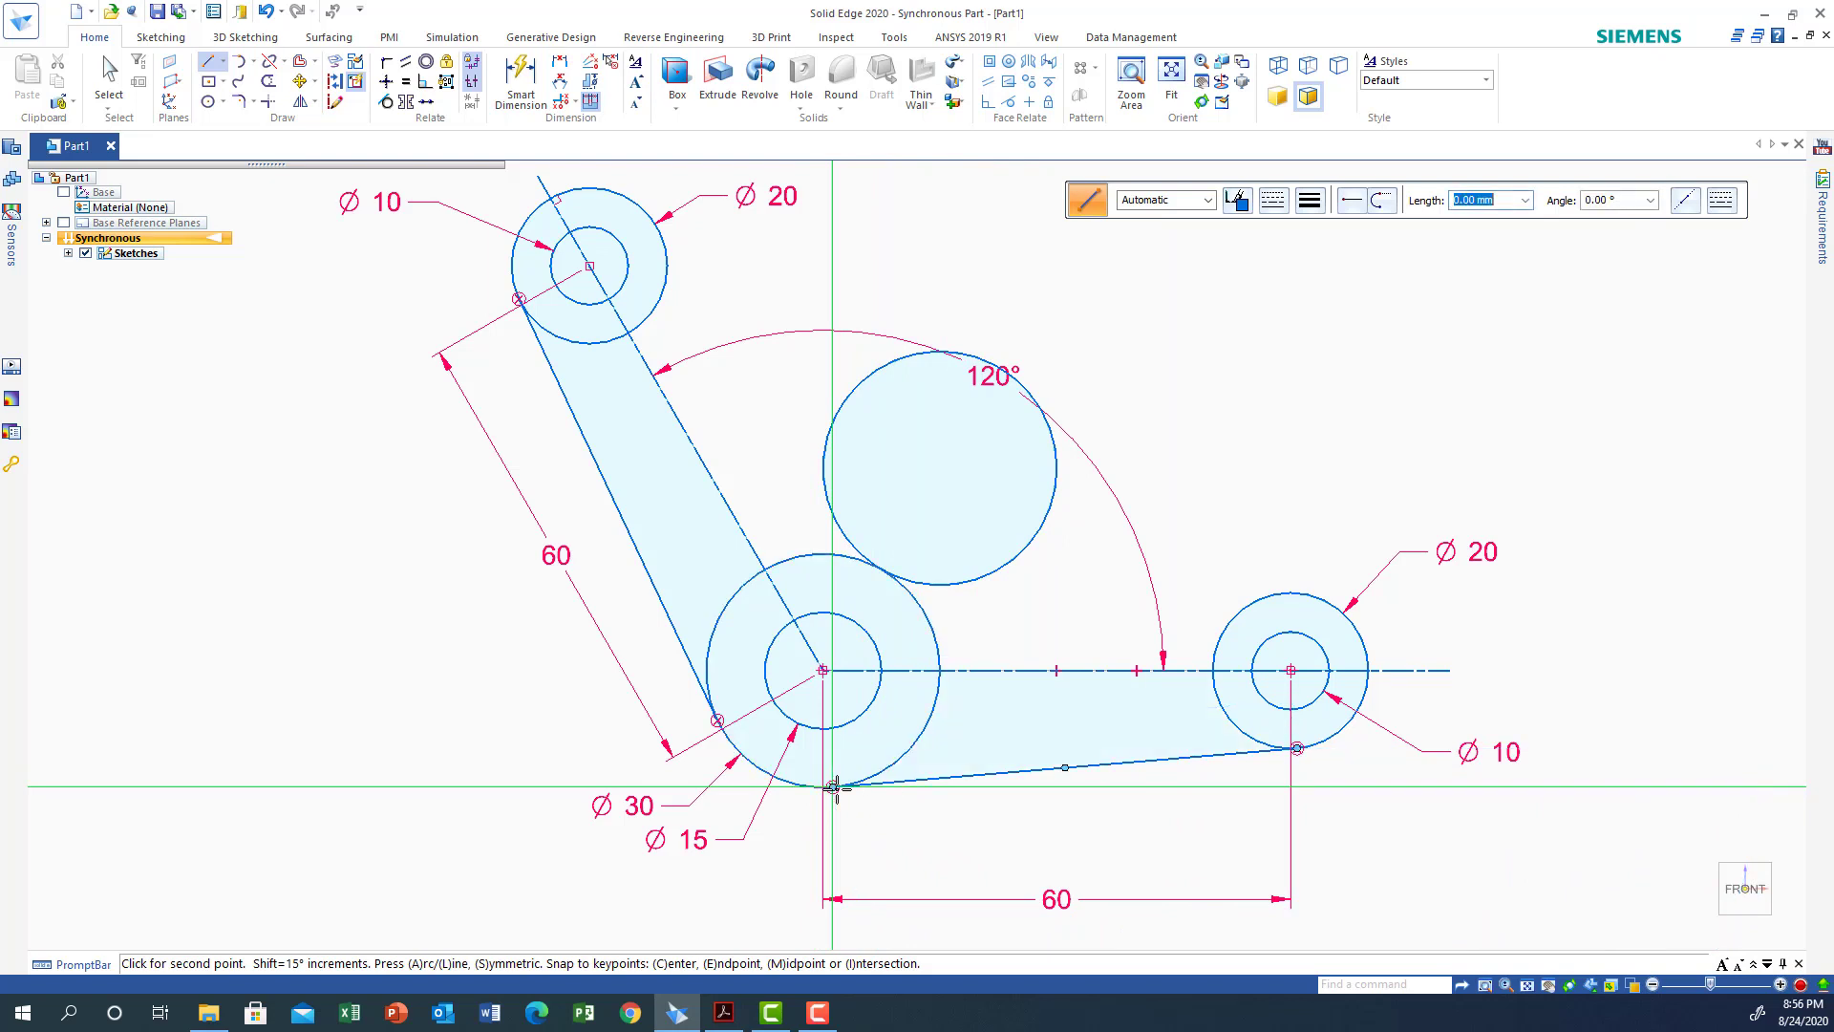
{"action": "right_click", "coordinate": [458, 761]}
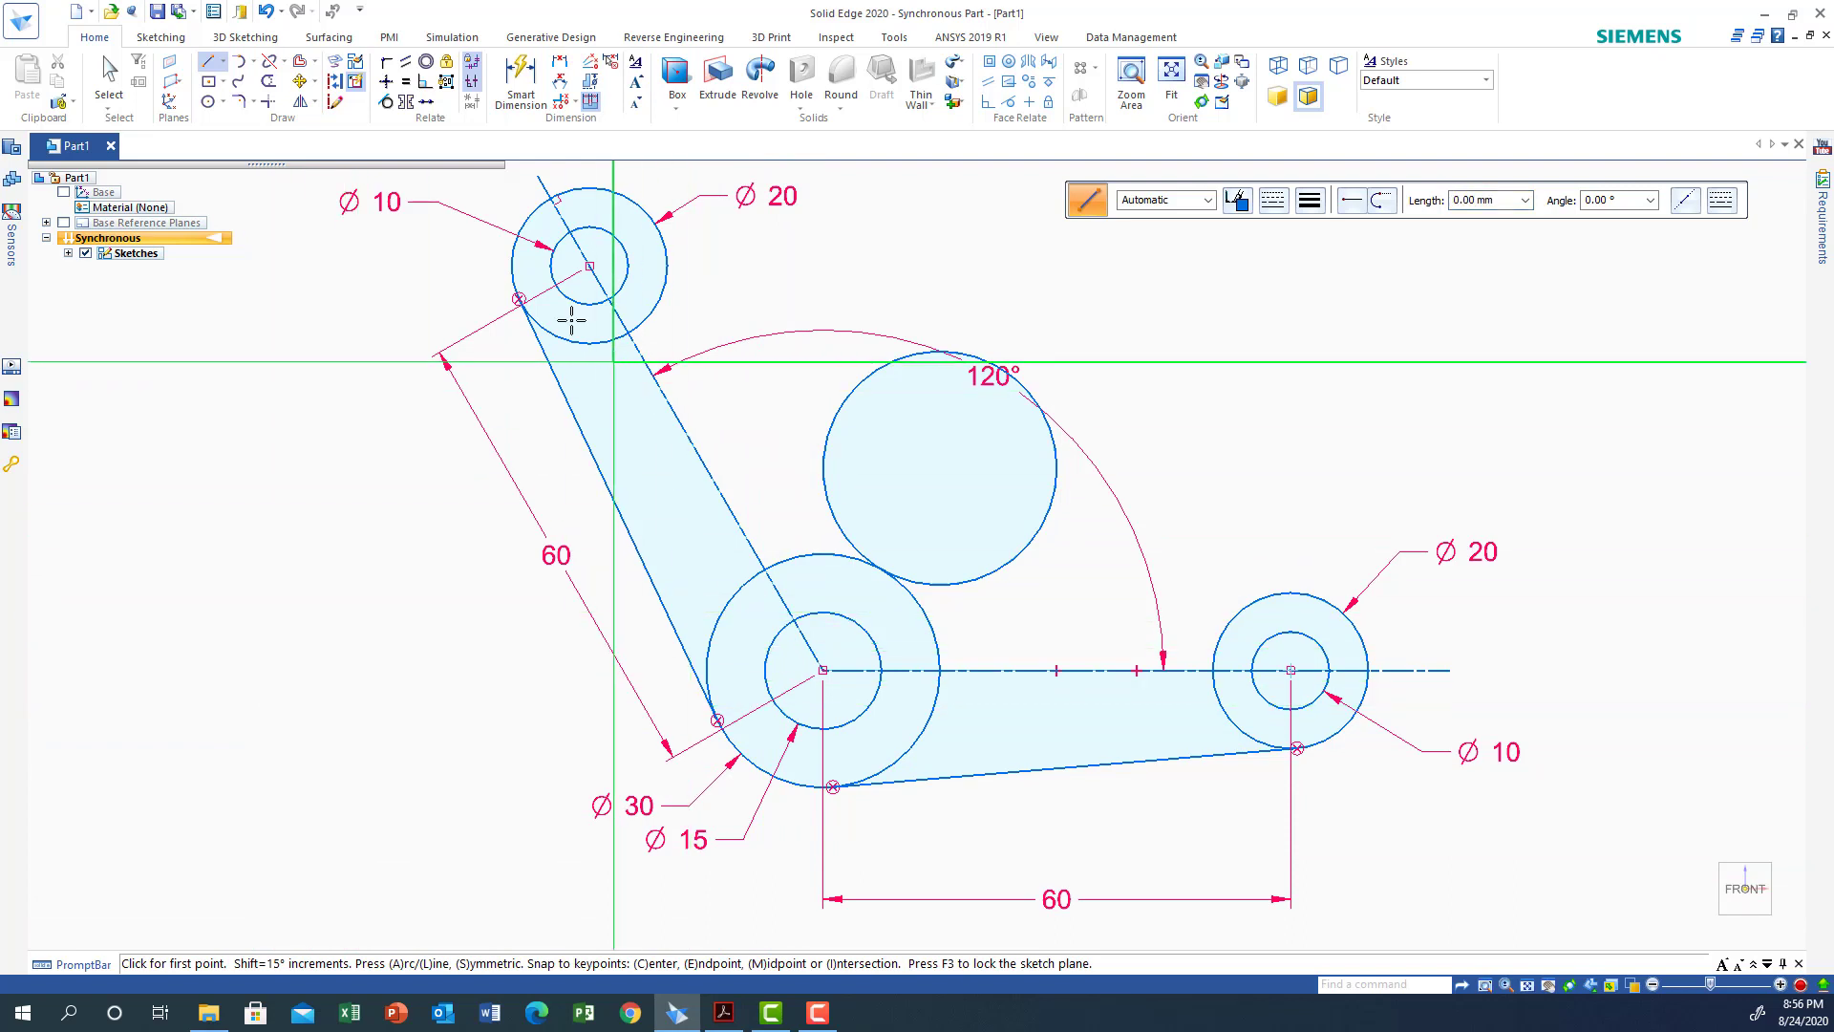
Step: Draw tangent lines from the top-left and right Ø20 circles to the large upper circle
{"action": "key", "text": "Escape"}
{"action": "key", "text": "l"}
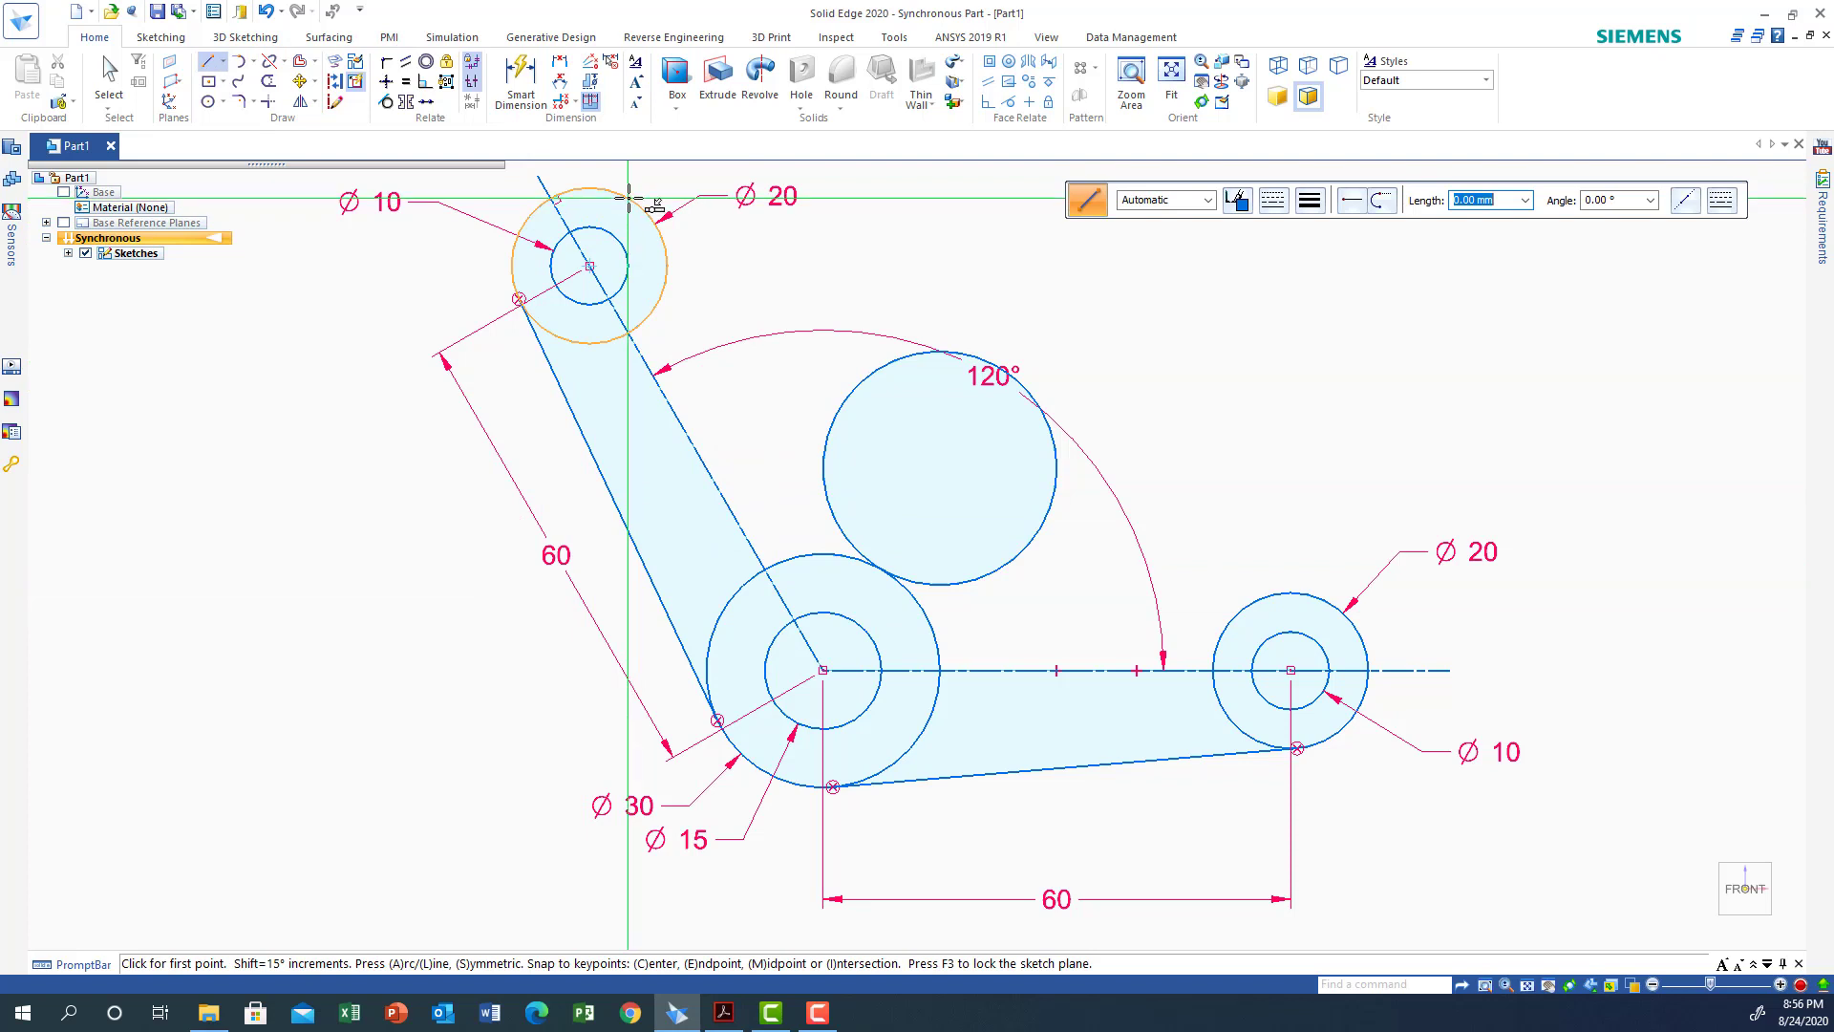
{"action": "left_click", "coordinate": [657, 226]}
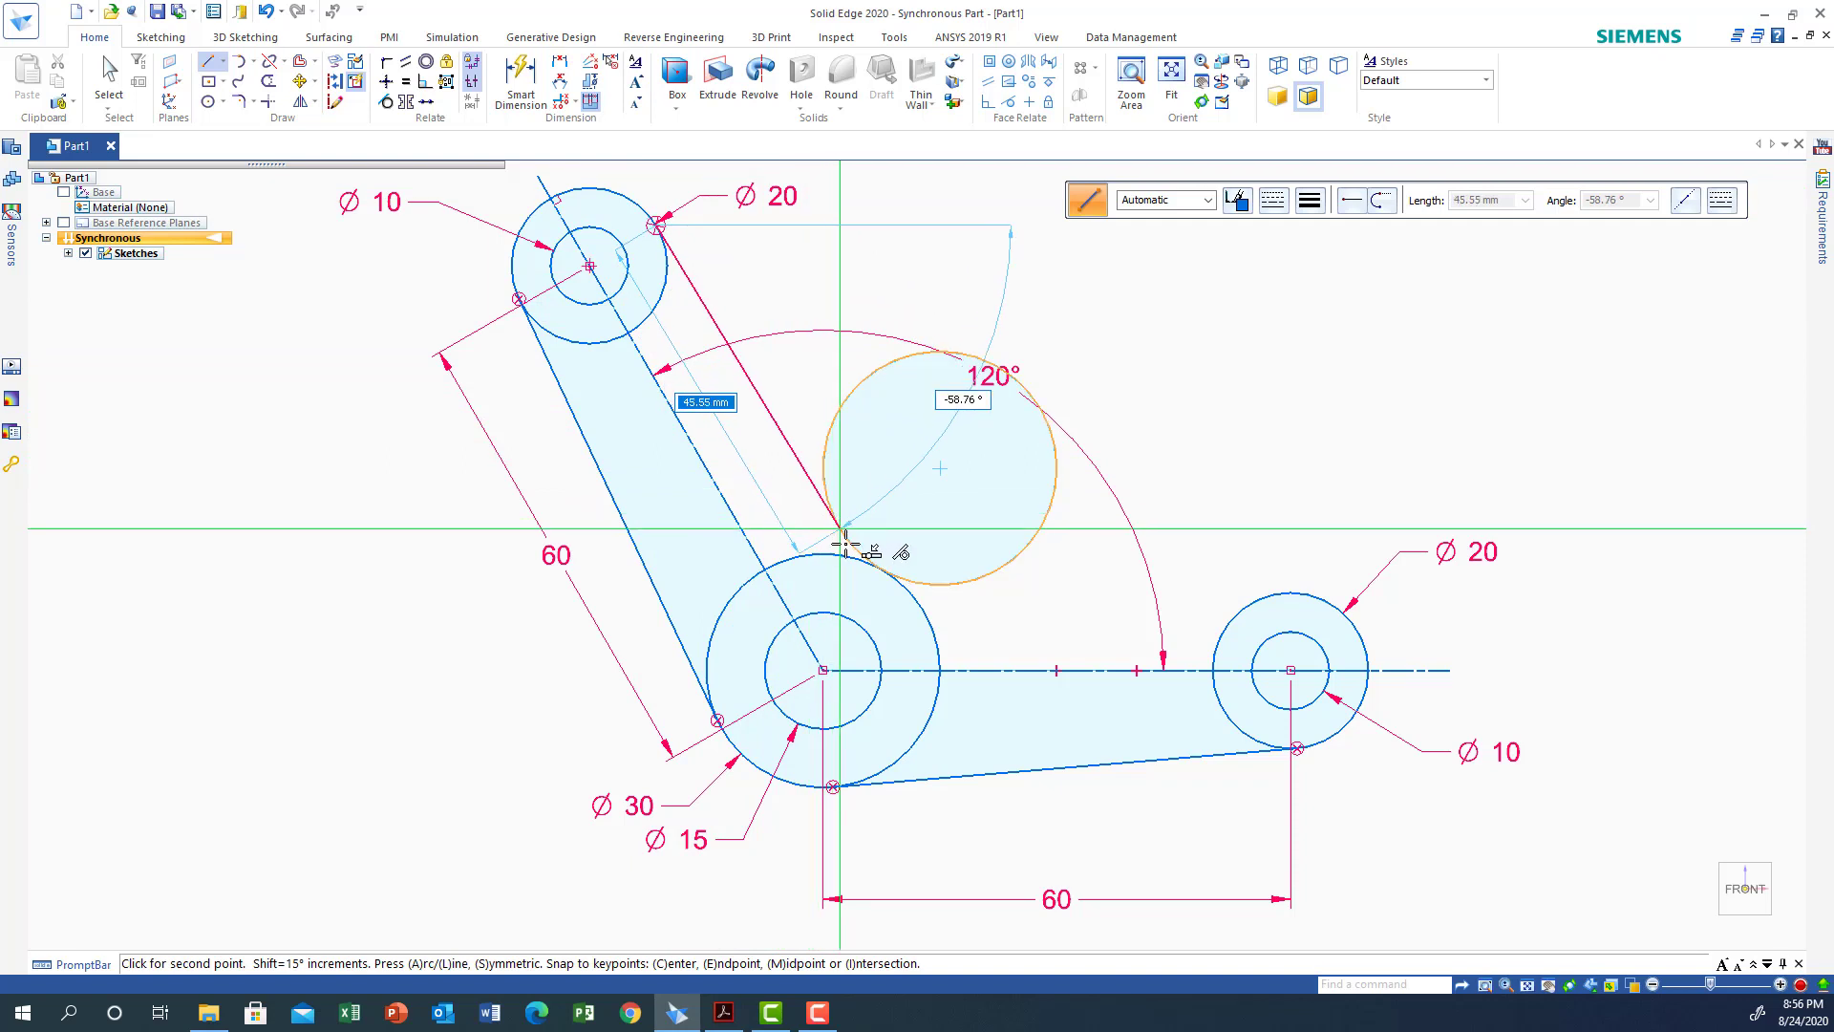
{"action": "left_click", "coordinate": [840, 528]}
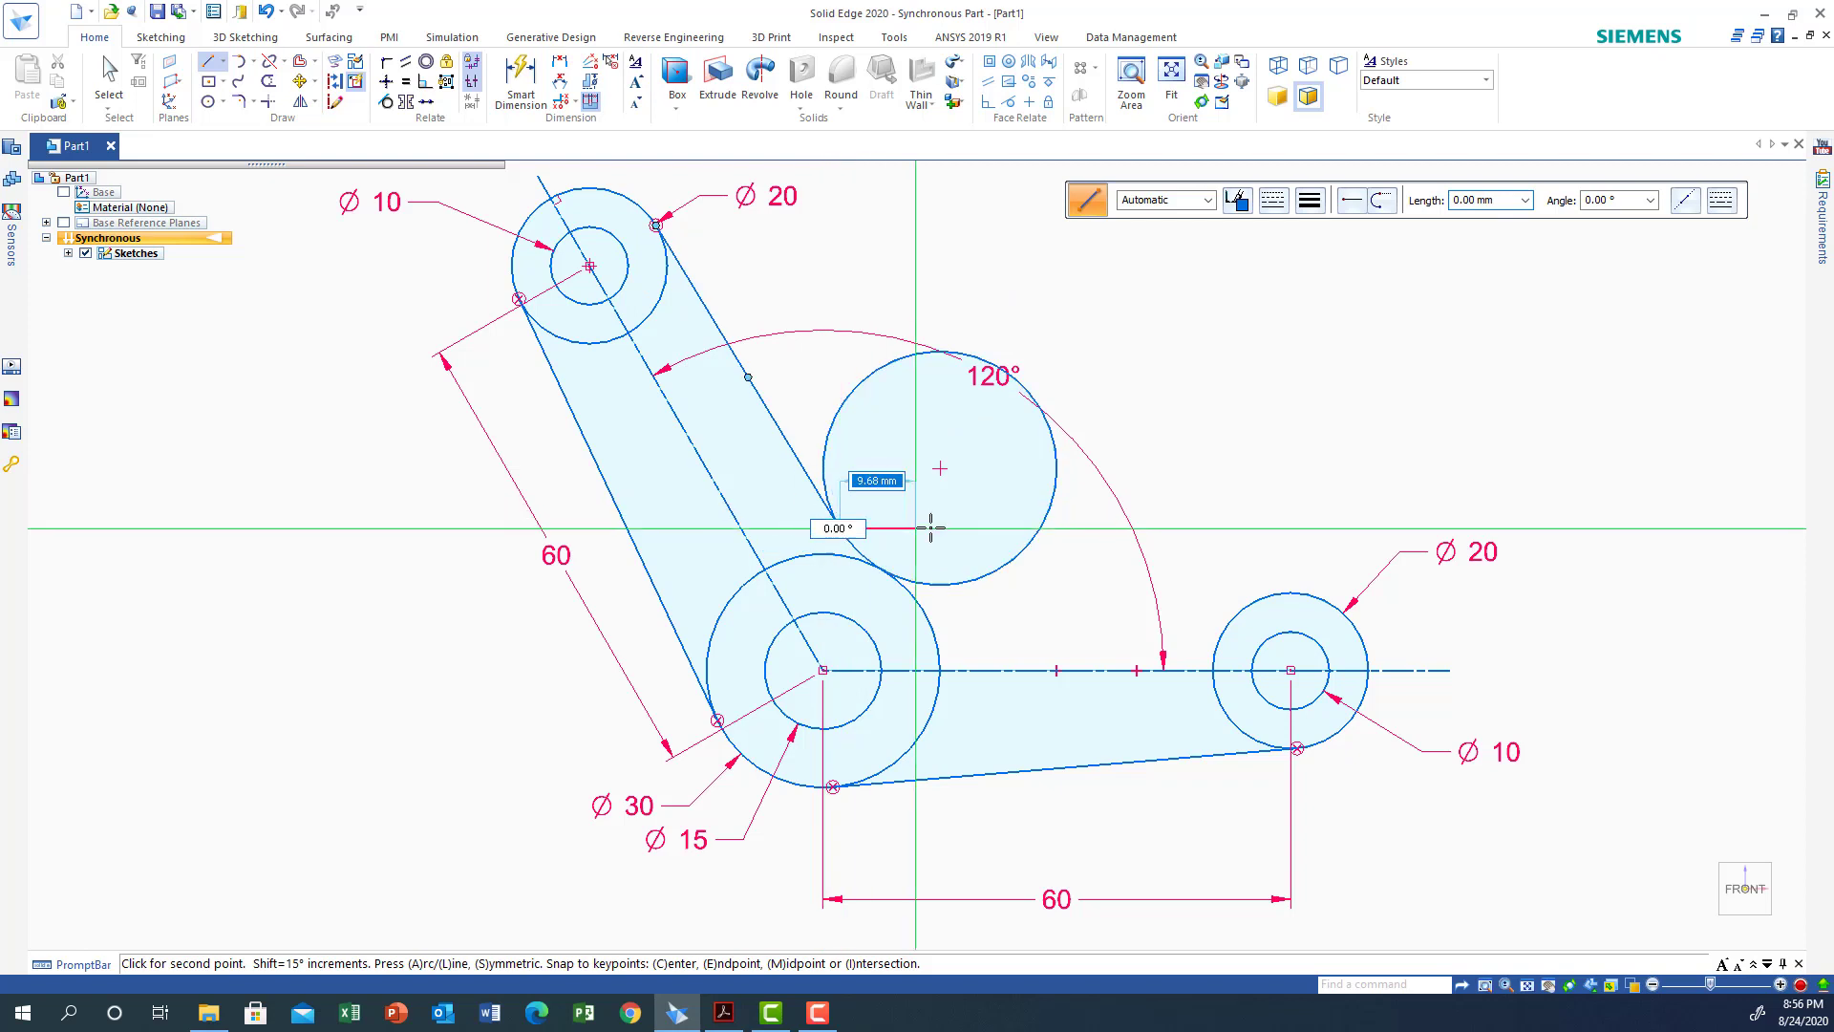
{"action": "right_click", "coordinate": [1003, 588]}
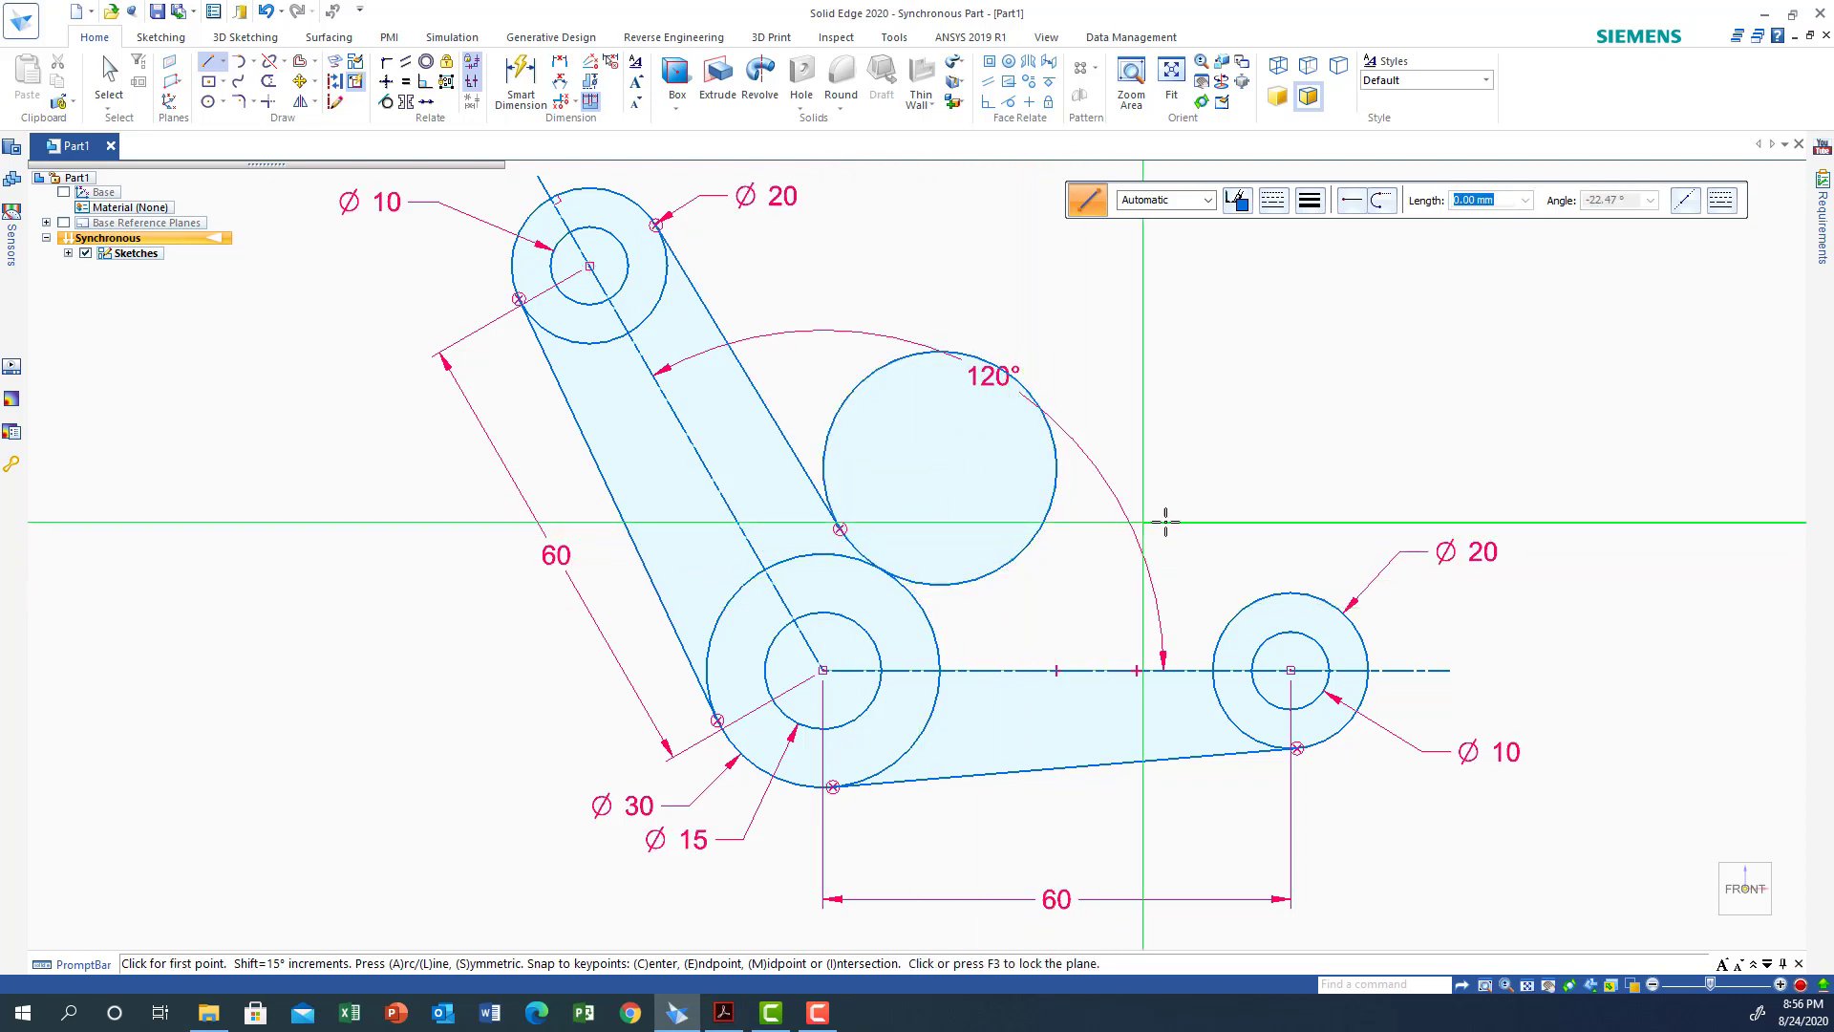
{"action": "left_click", "coordinate": [1352, 626]}
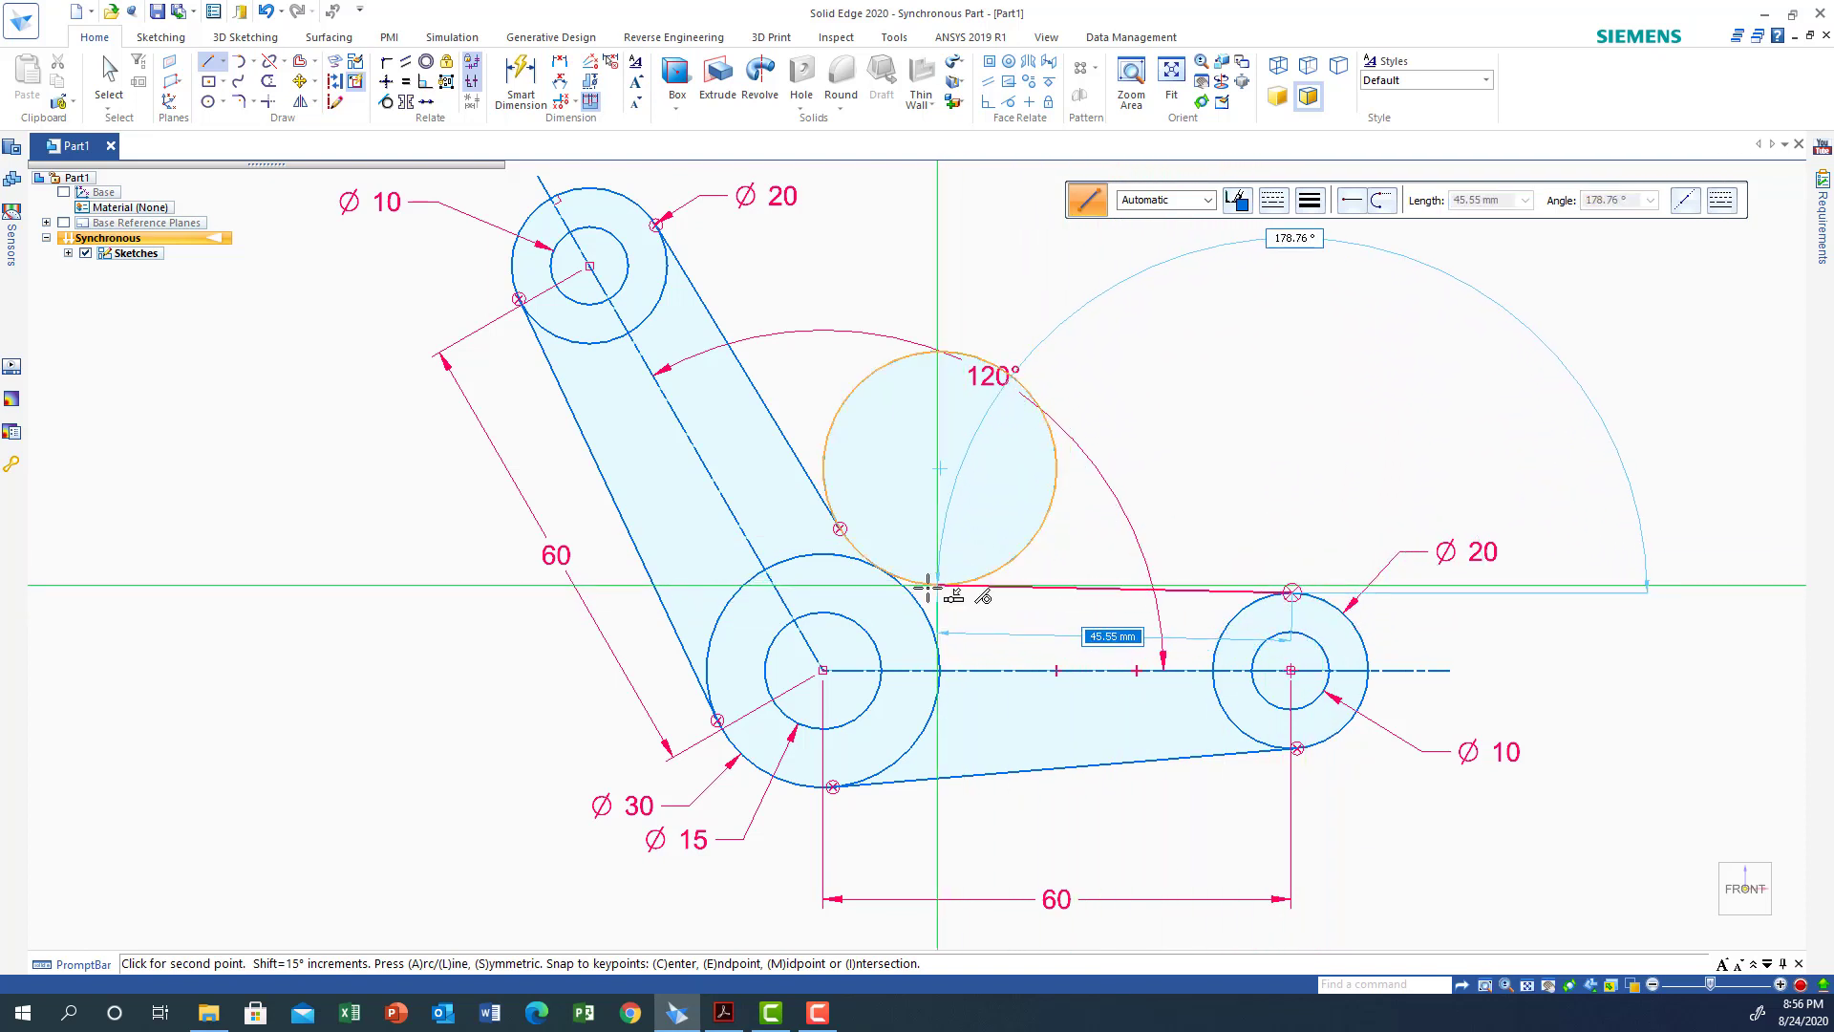
{"action": "left_click", "coordinate": [927, 585]}
{"action": "key", "text": "Escape"}
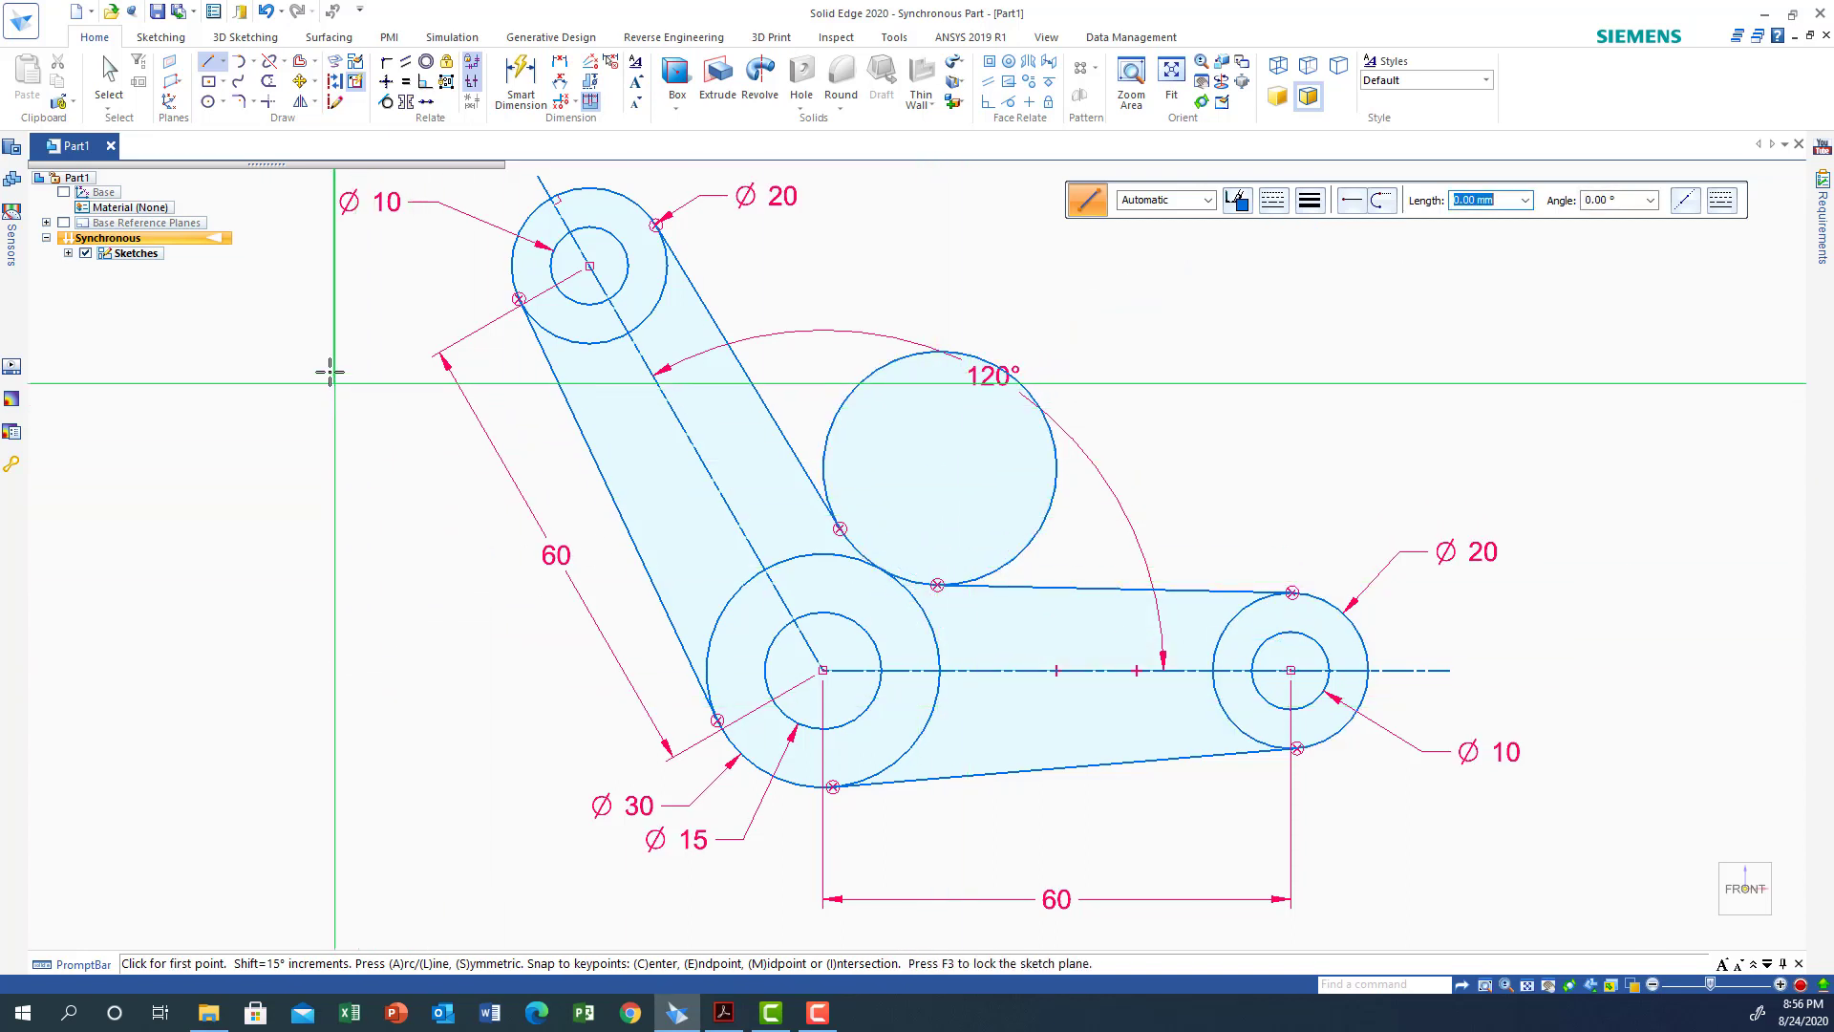
{"action": "left_click", "coordinate": [269, 81]}
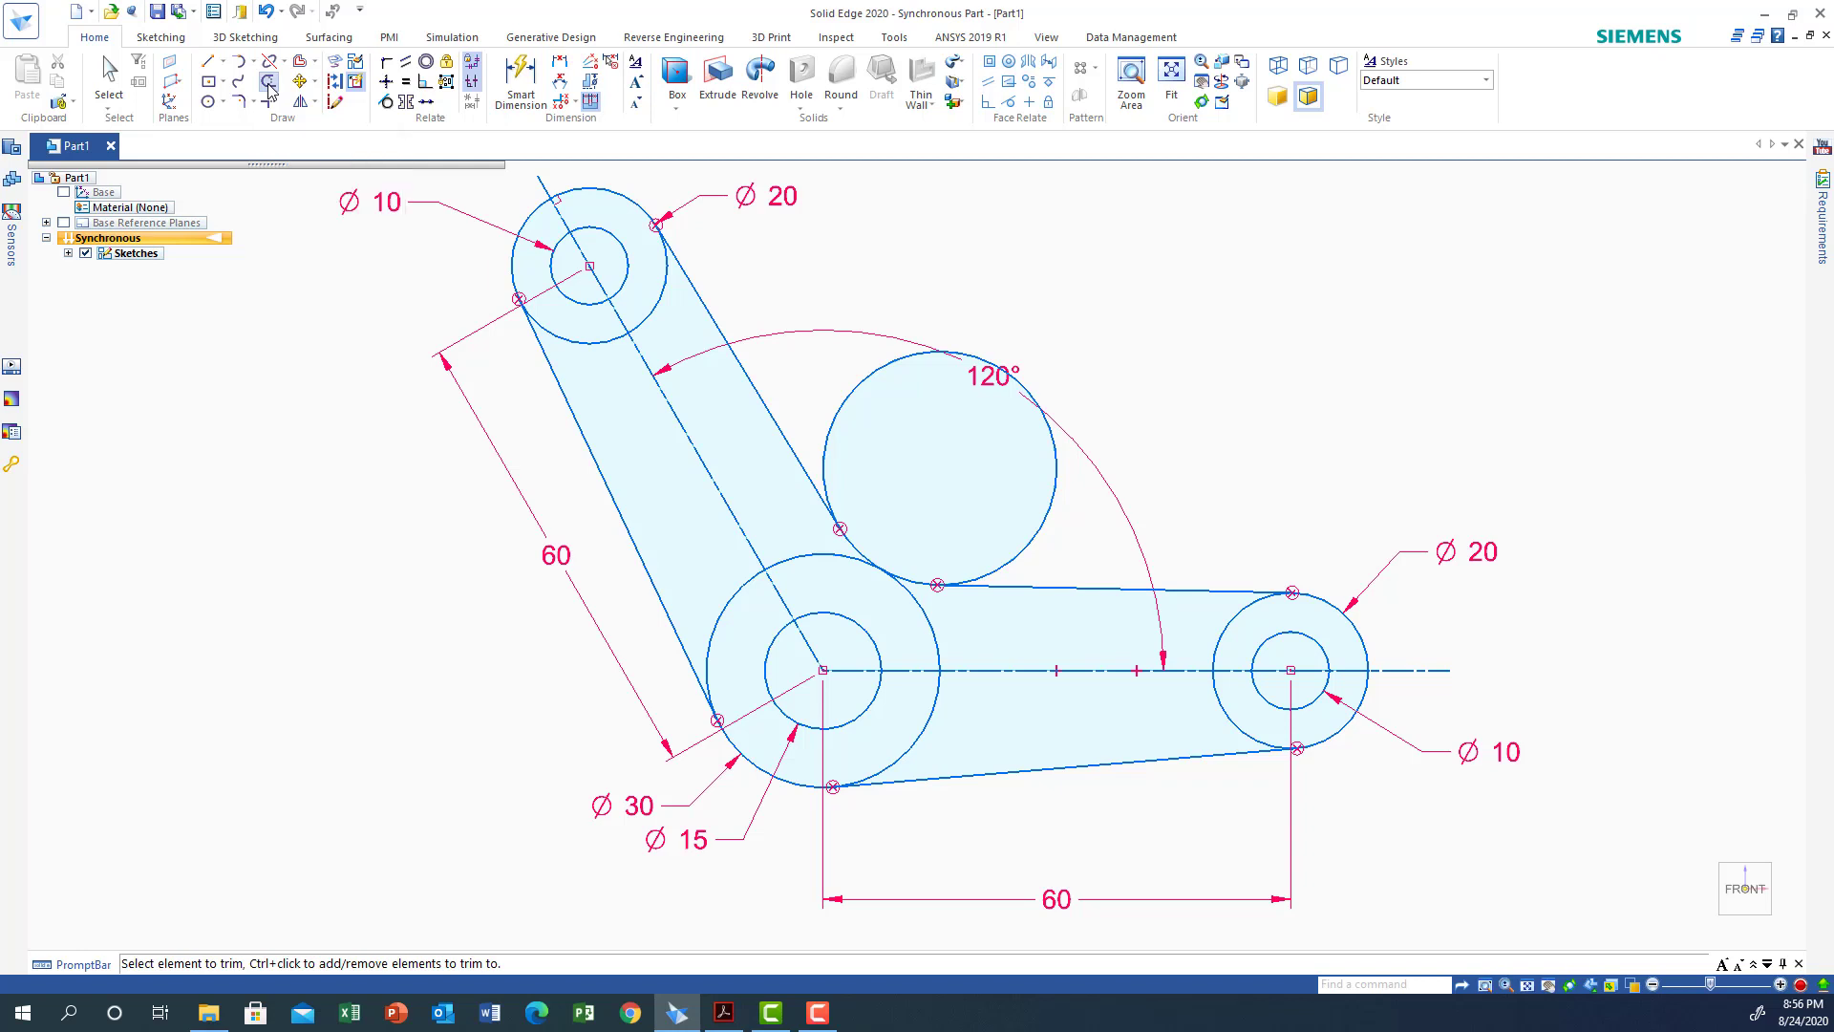
Step: Trim the inner arcs of the upper-left Ø20, Ø30 and right Ø20 circles
{"action": "left_click", "coordinate": [605, 340]}
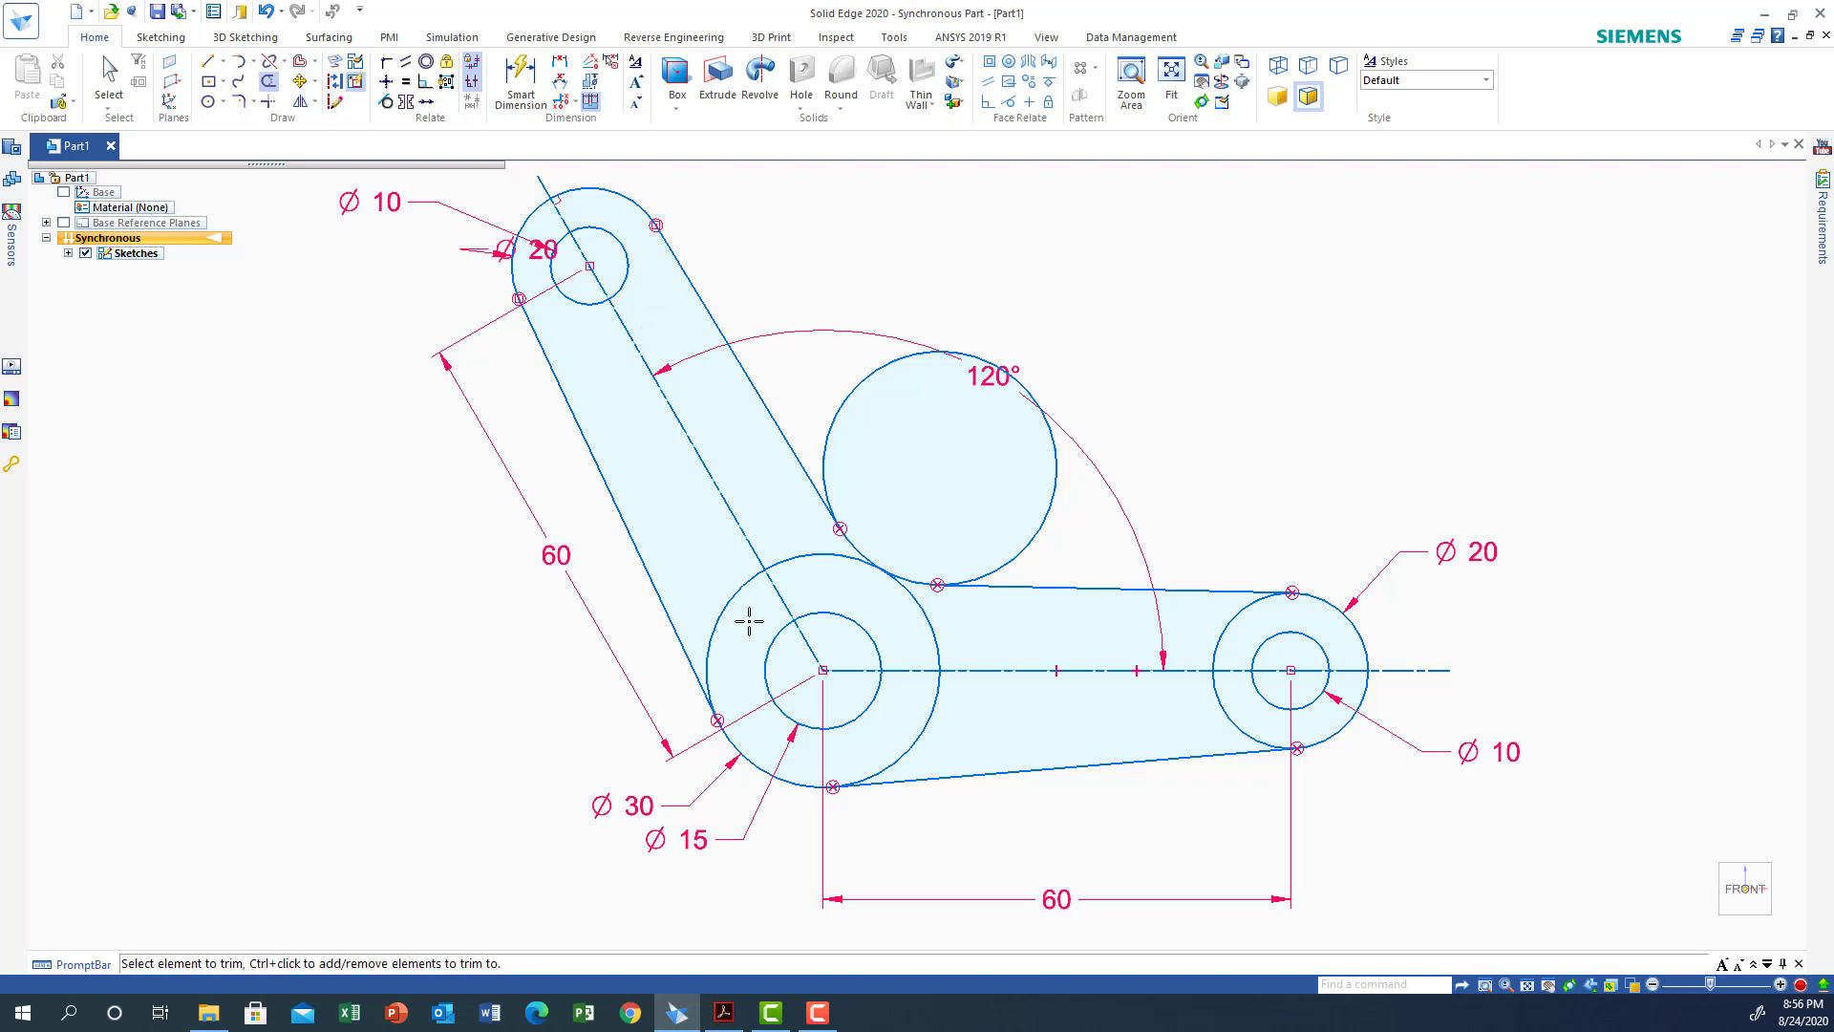
{"action": "left_click", "coordinate": [804, 556]}
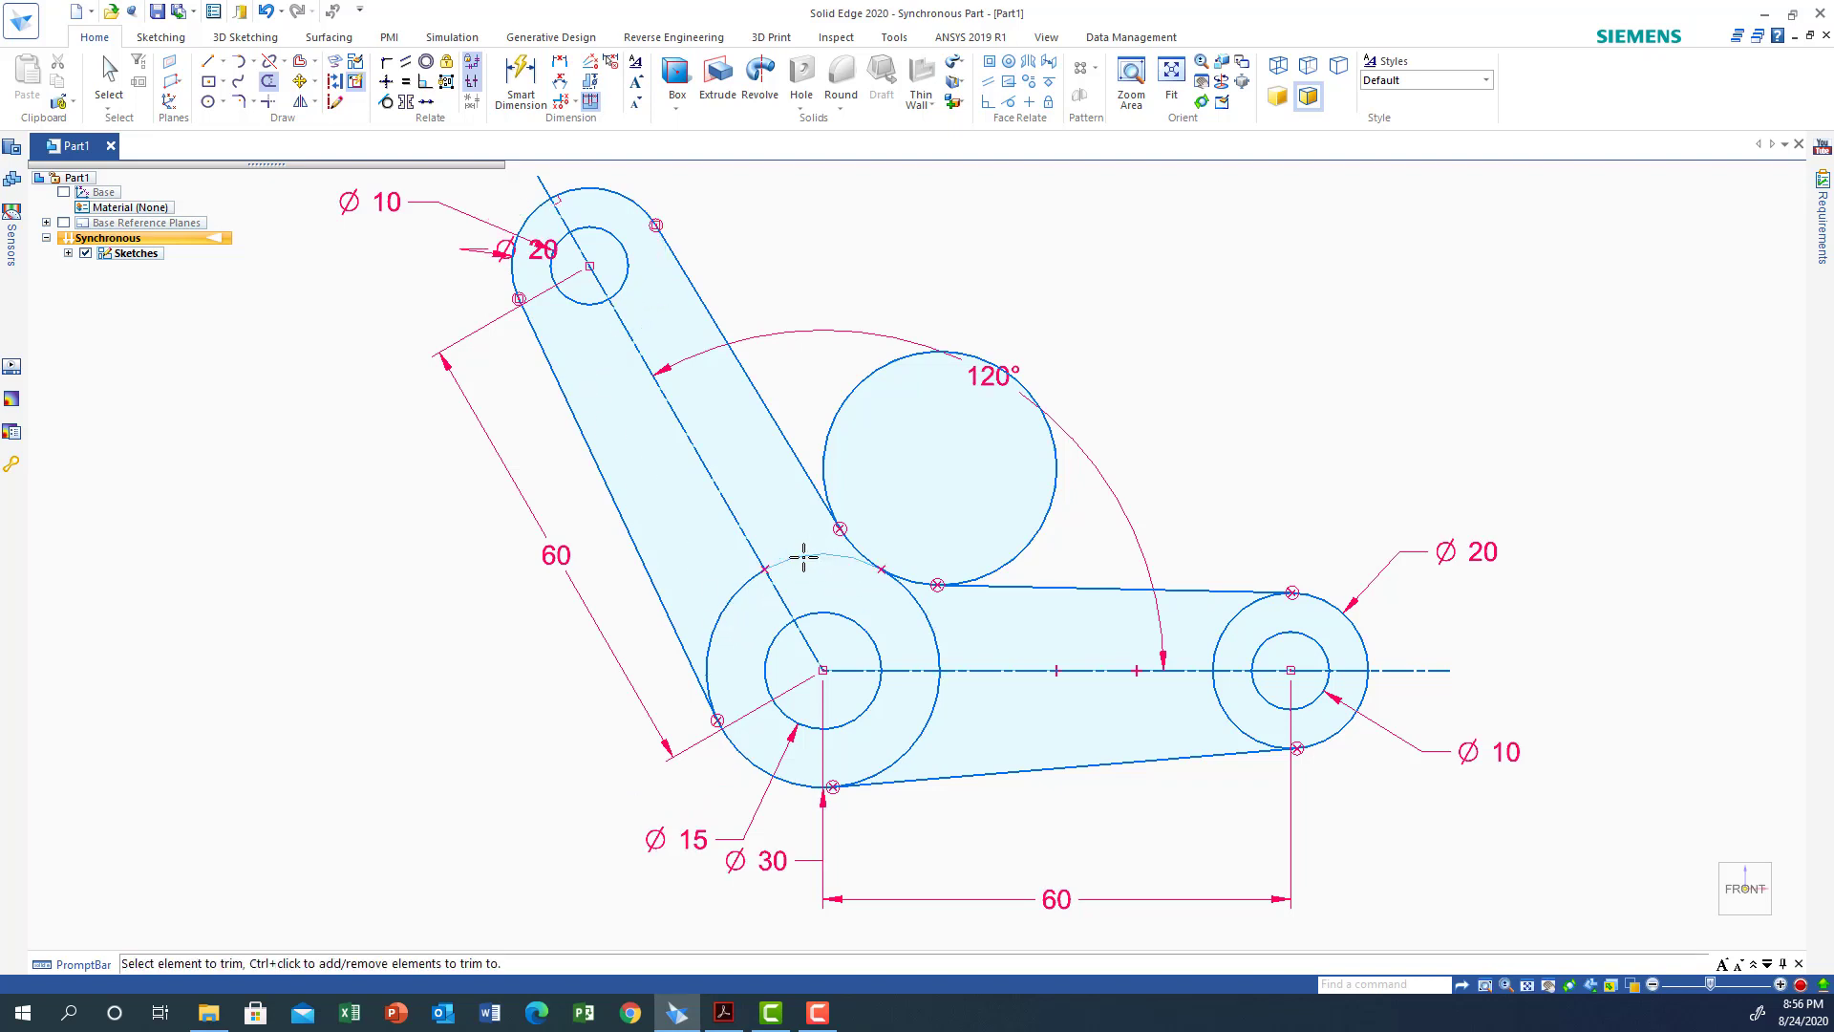
{"action": "left_click", "coordinate": [716, 611]}
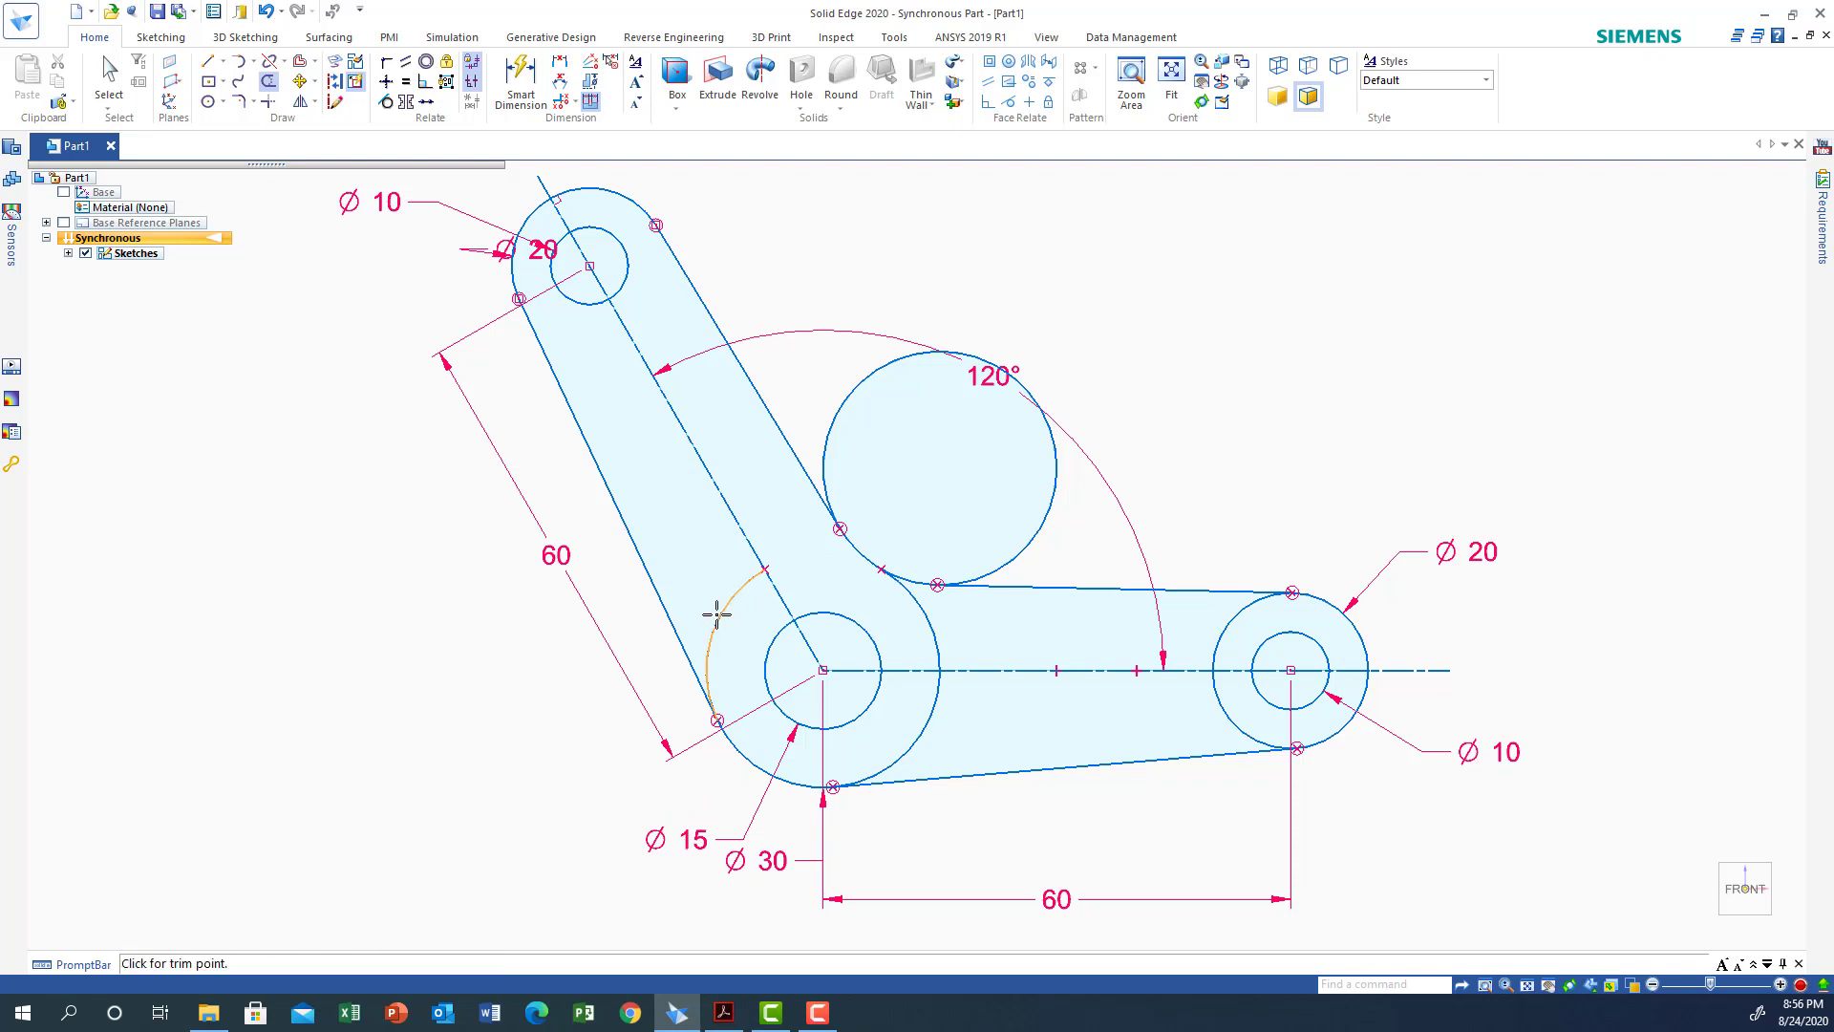
{"action": "left_click", "coordinate": [930, 711]}
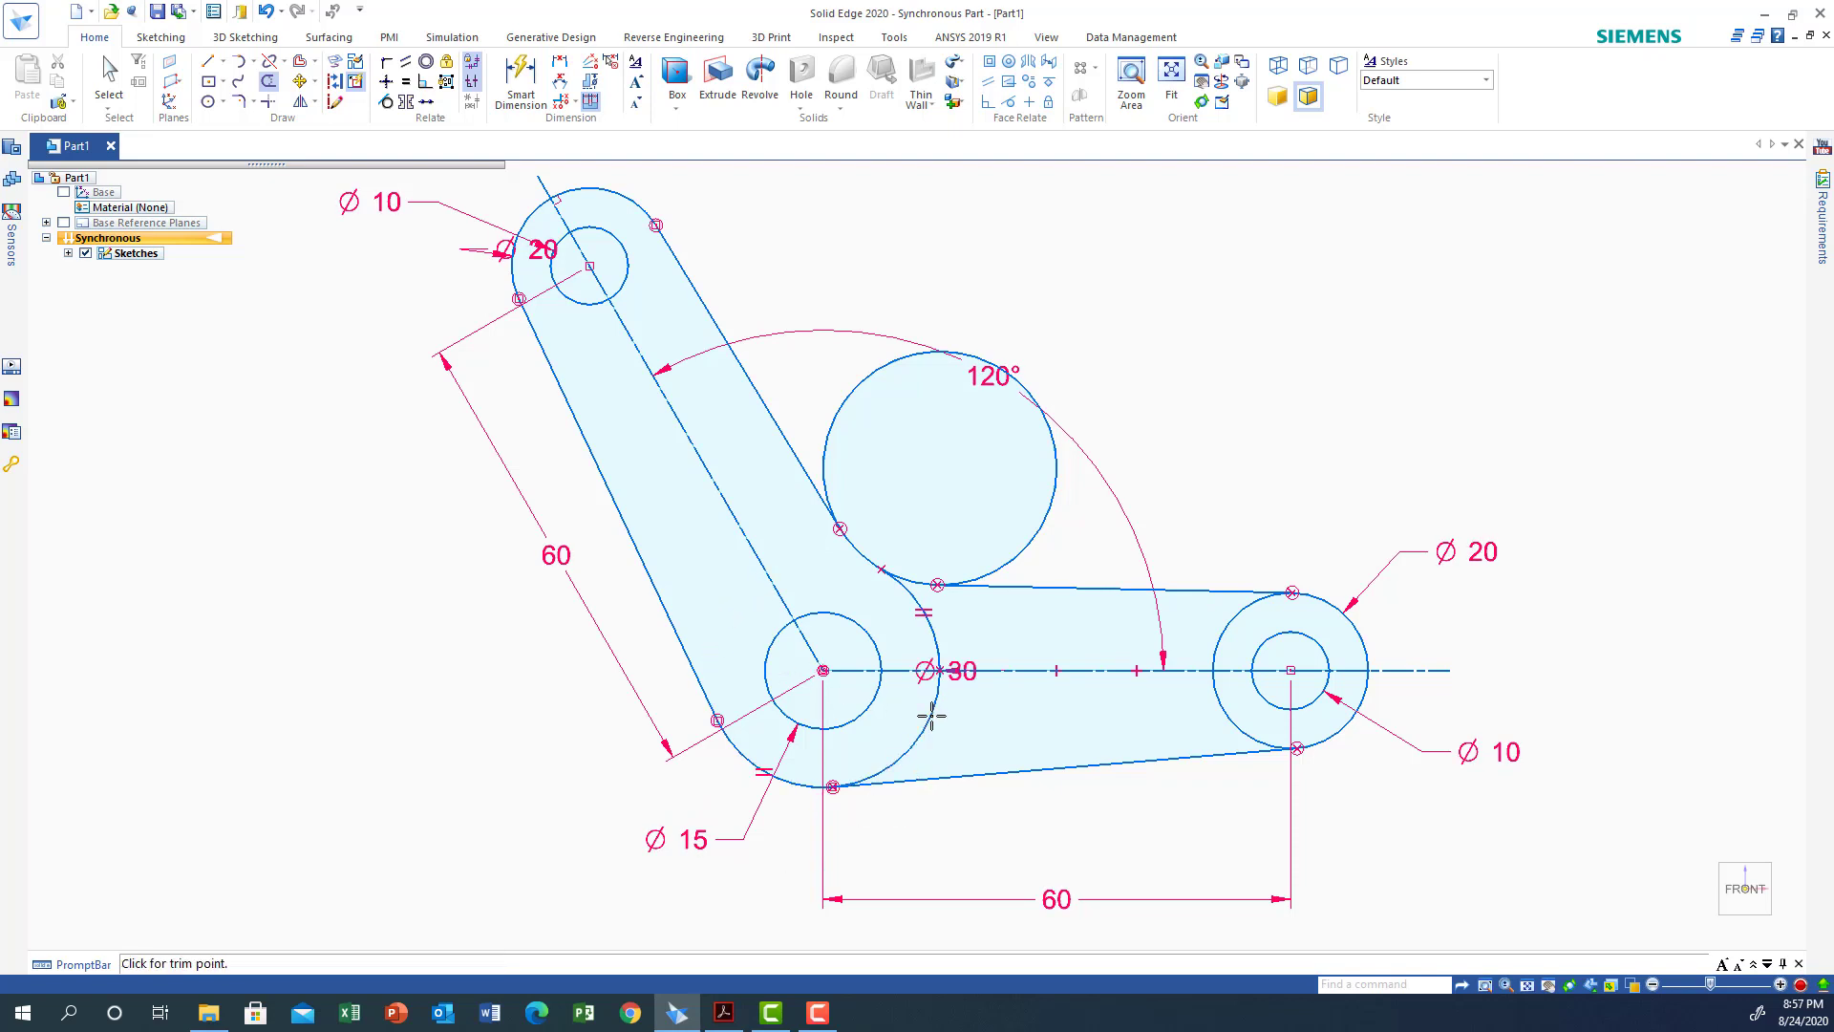
{"action": "left_click", "coordinate": [934, 627]}
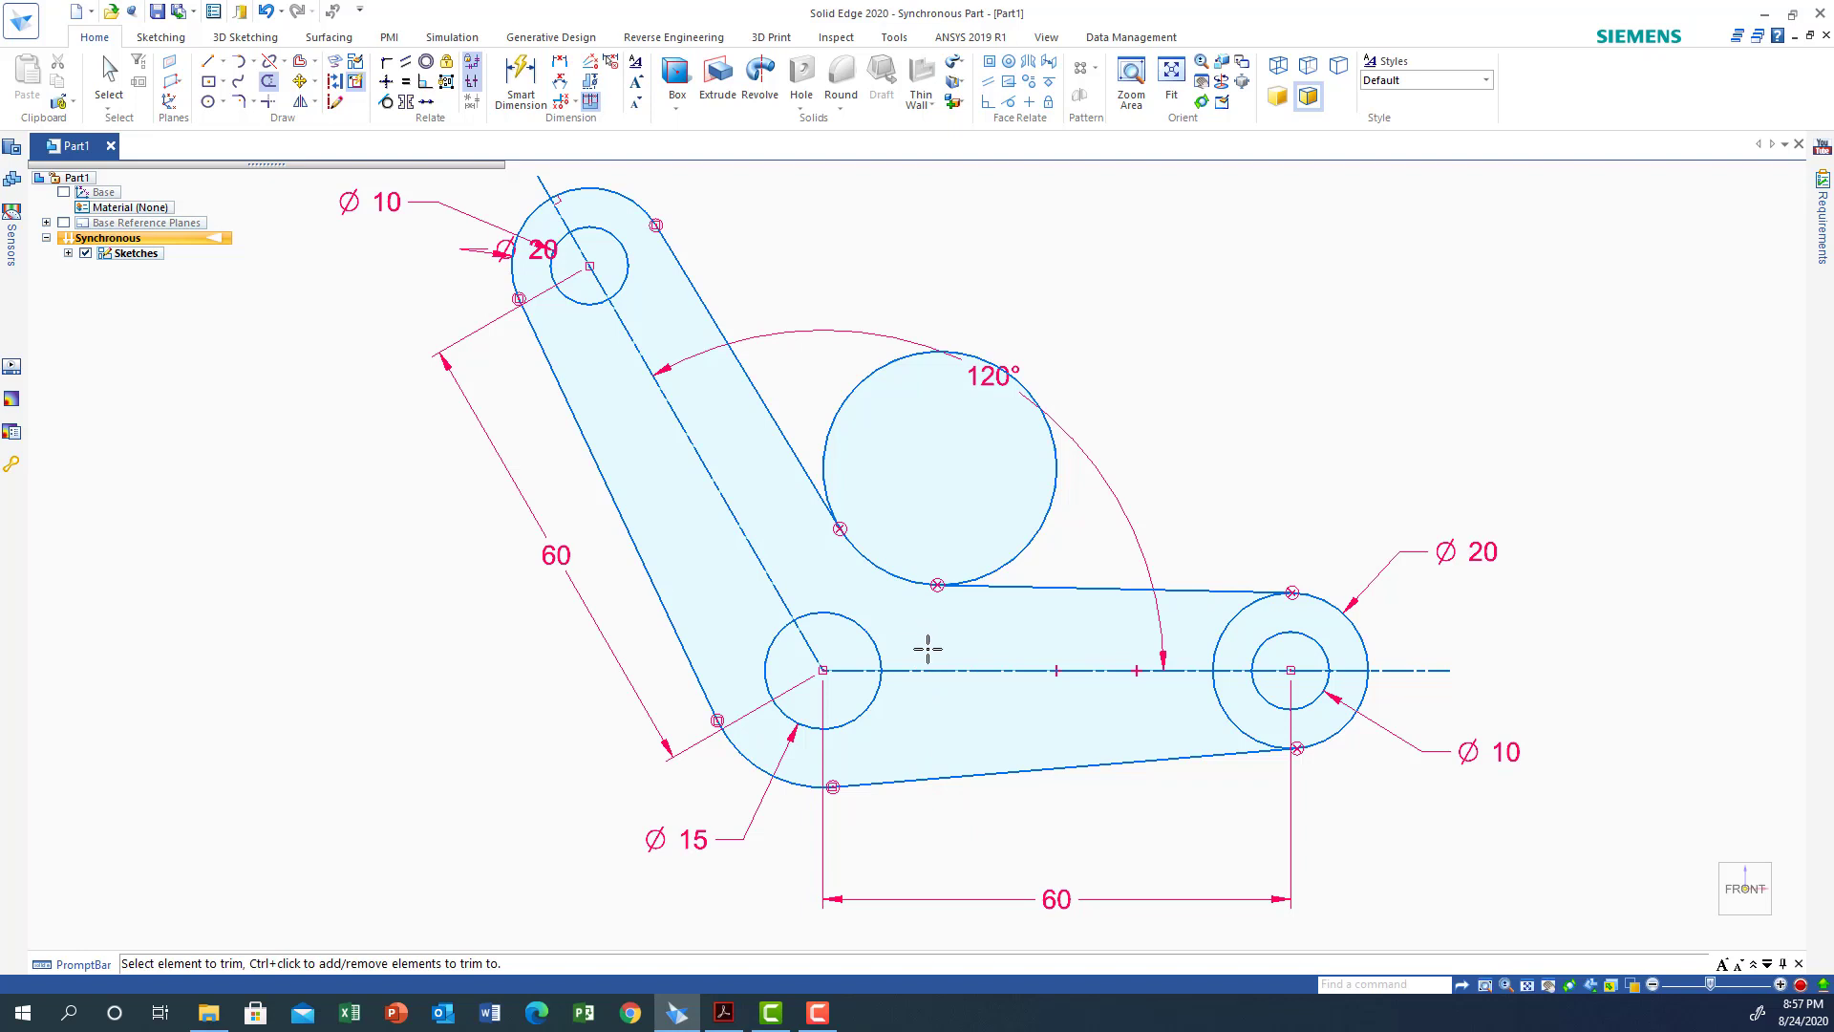
{"action": "left_click", "coordinate": [1226, 708]}
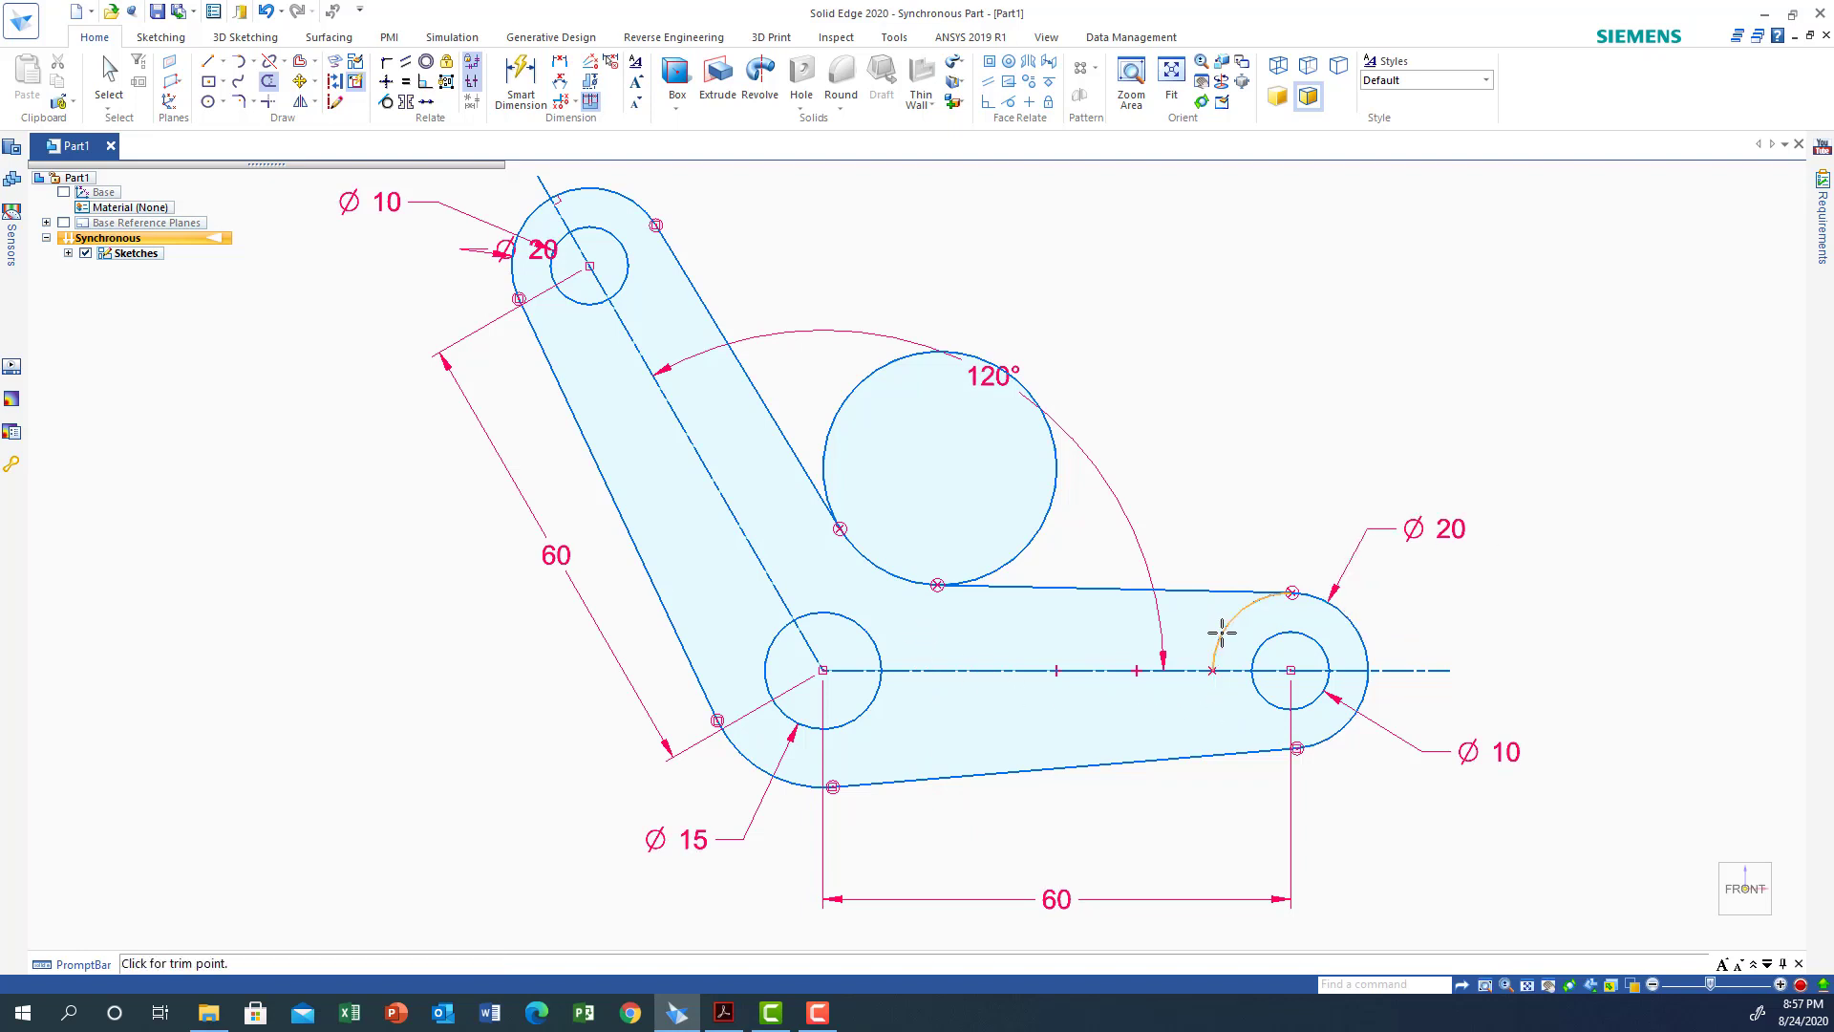
{"action": "left_click", "coordinate": [1220, 627]}
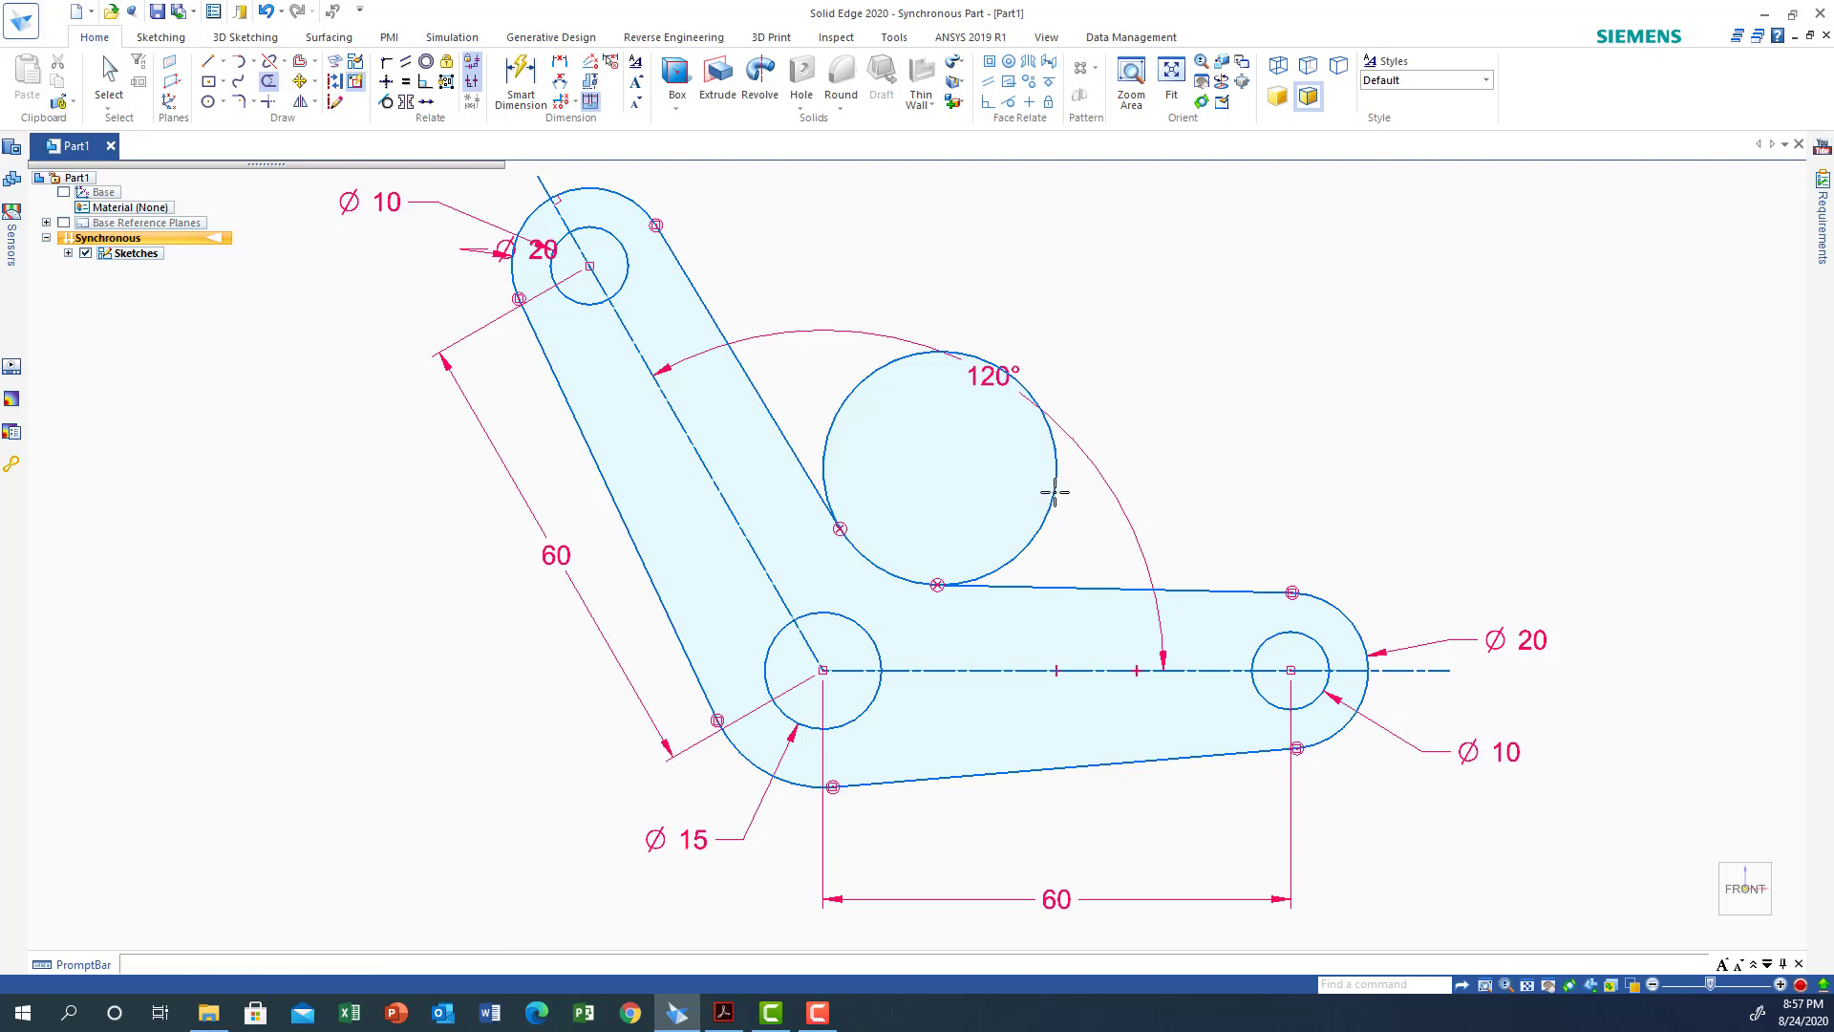
Step: Trim the large upper circle's outer portion, leaving a concave arc at the bend
{"action": "left_click", "coordinate": [1133, 79]}
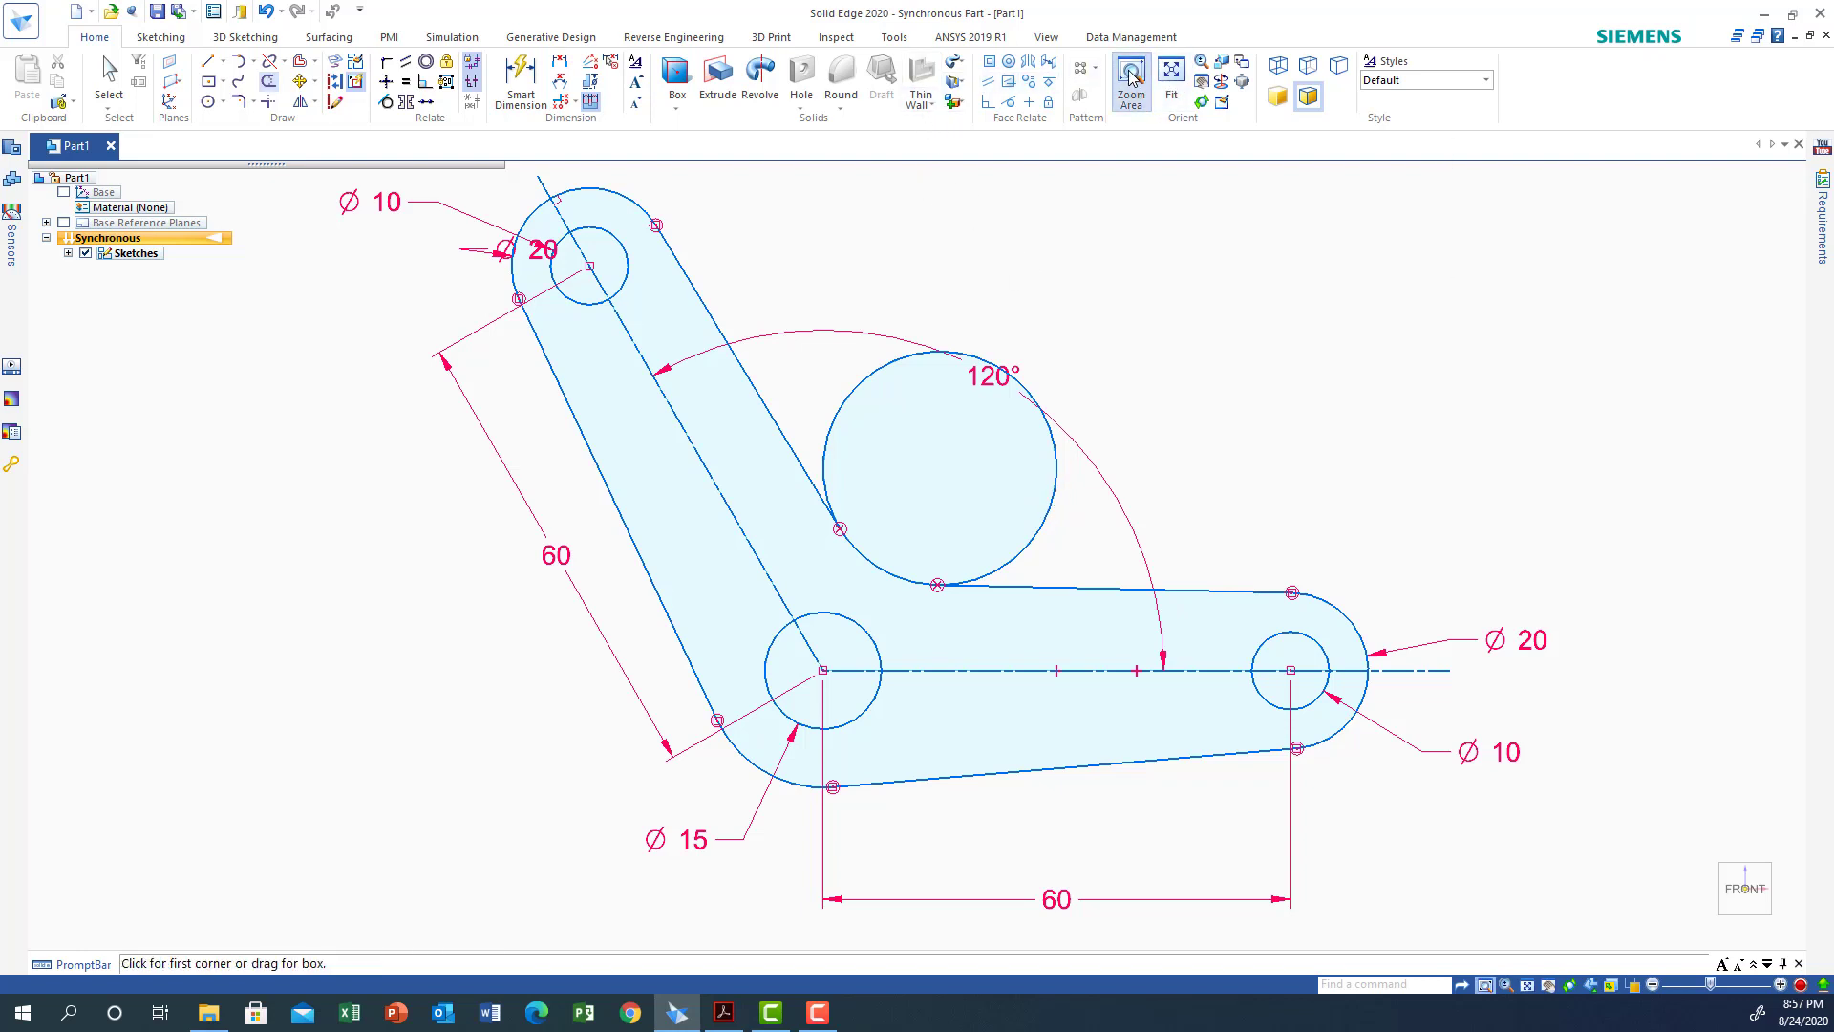
{"action": "left_click_drag", "start_coordinate": [789, 324], "coordinate": [1023, 627]}
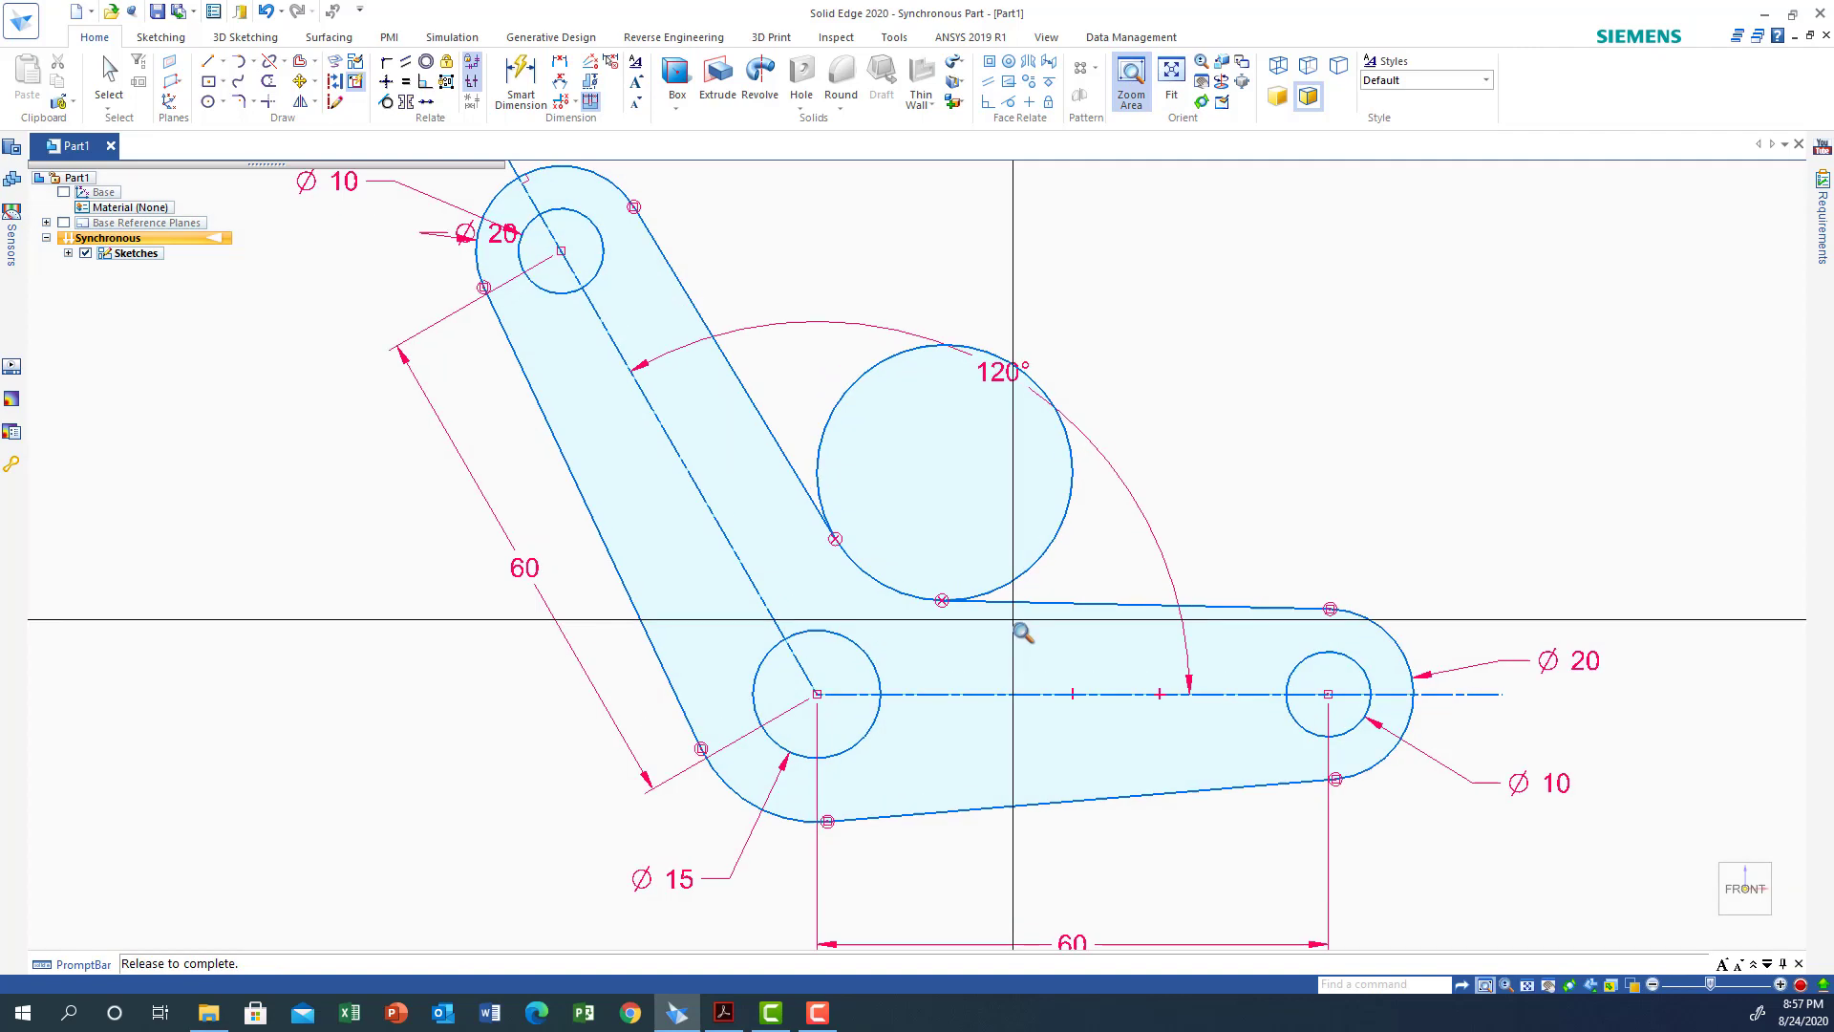
{"action": "left_click", "coordinate": [268, 81]}
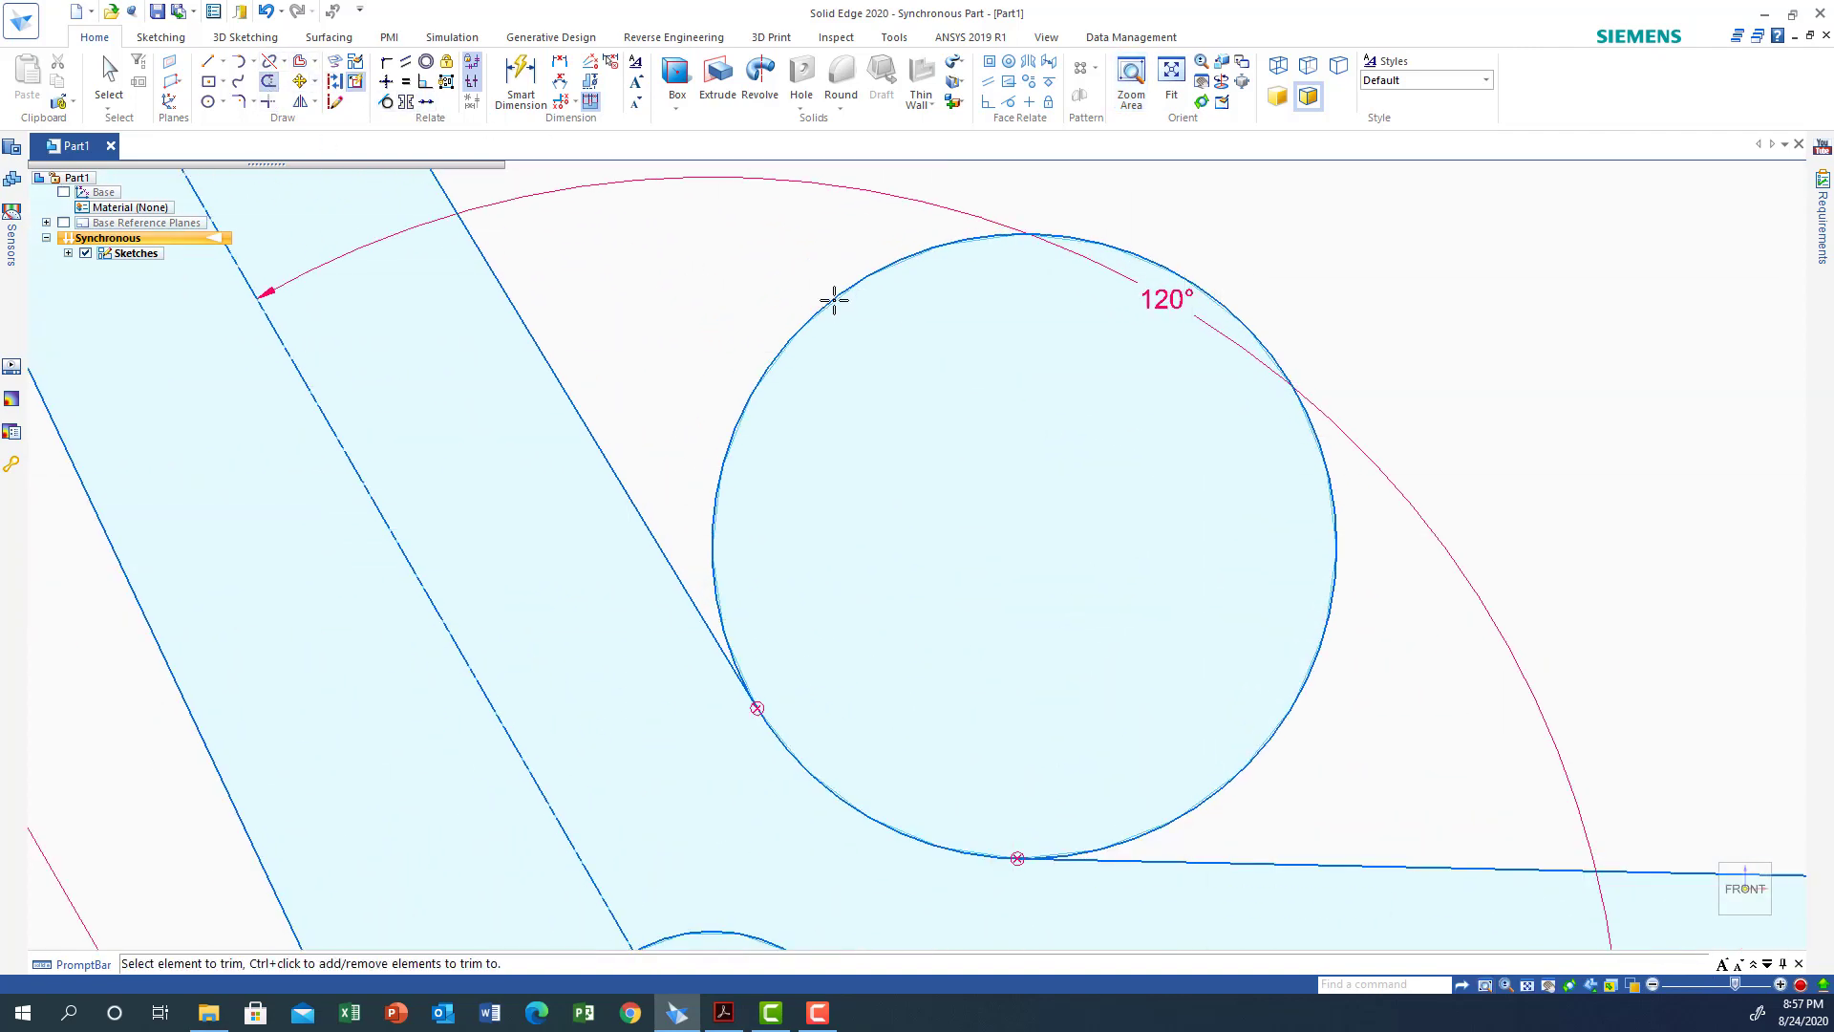
{"action": "left_click_drag", "start_coordinate": [827, 307], "coordinate": [813, 318]}
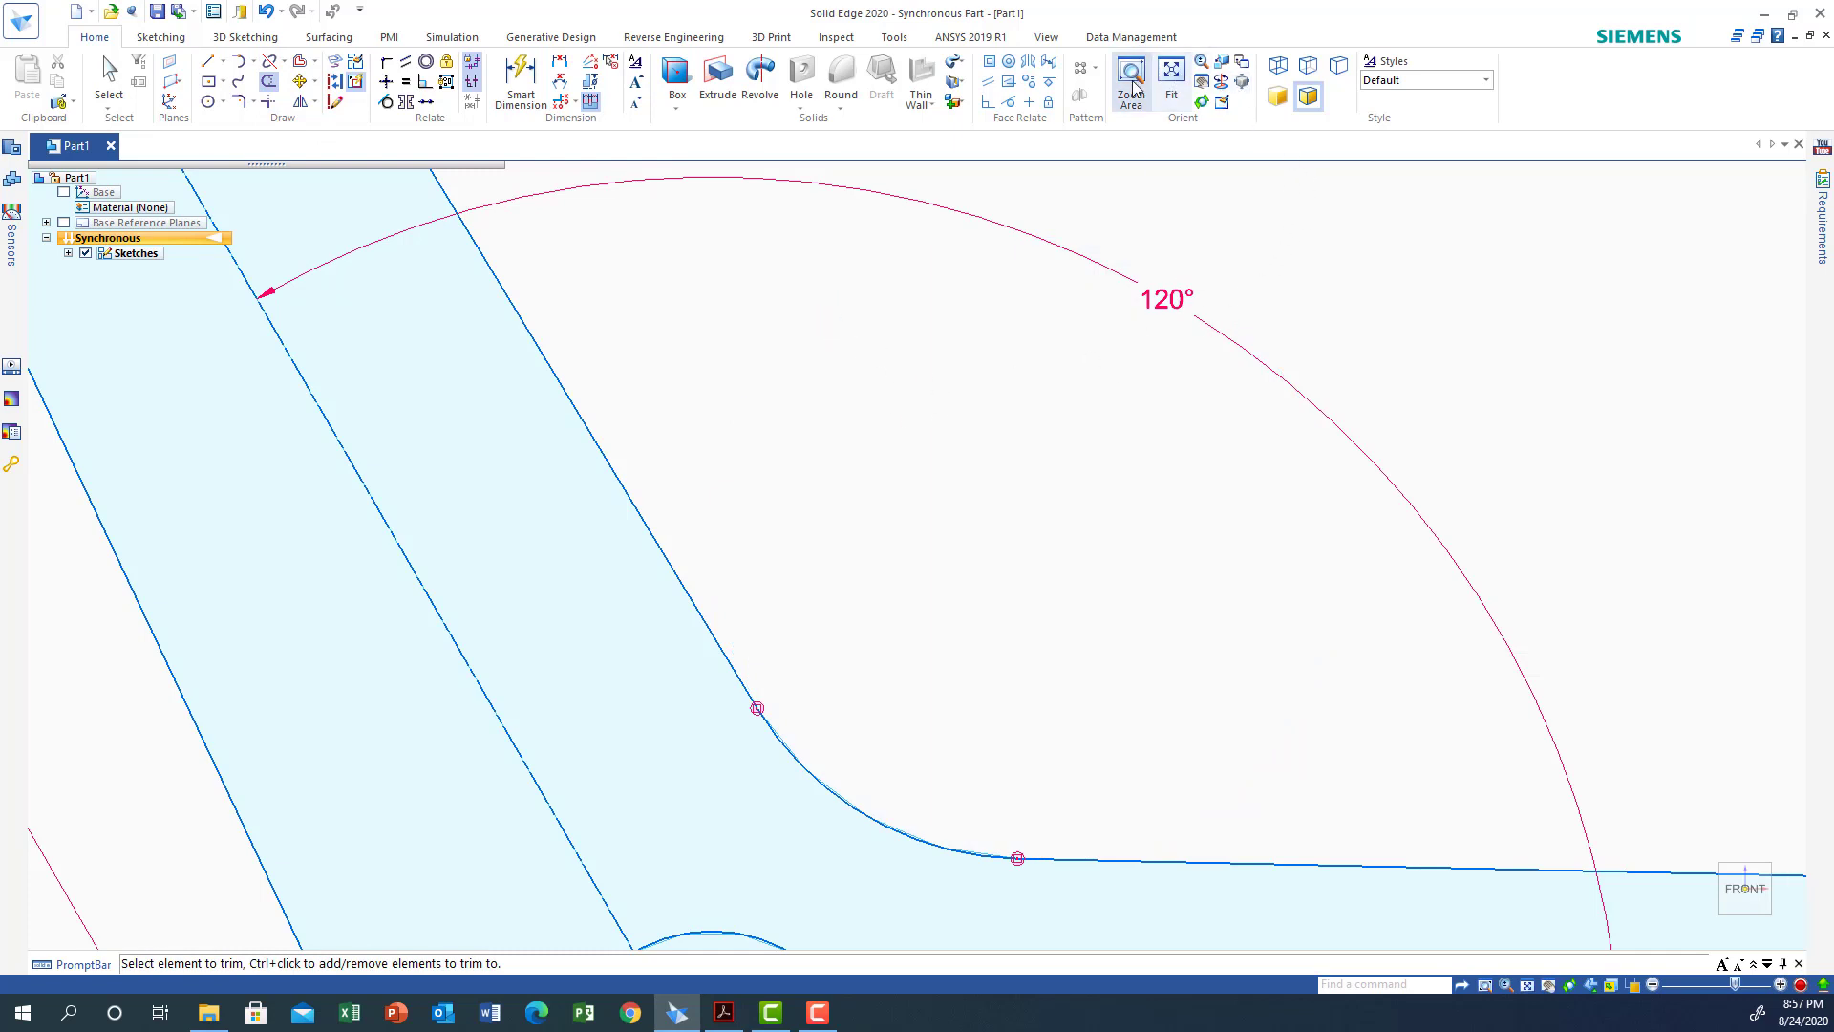
{"action": "left_click", "coordinate": [1170, 81]}
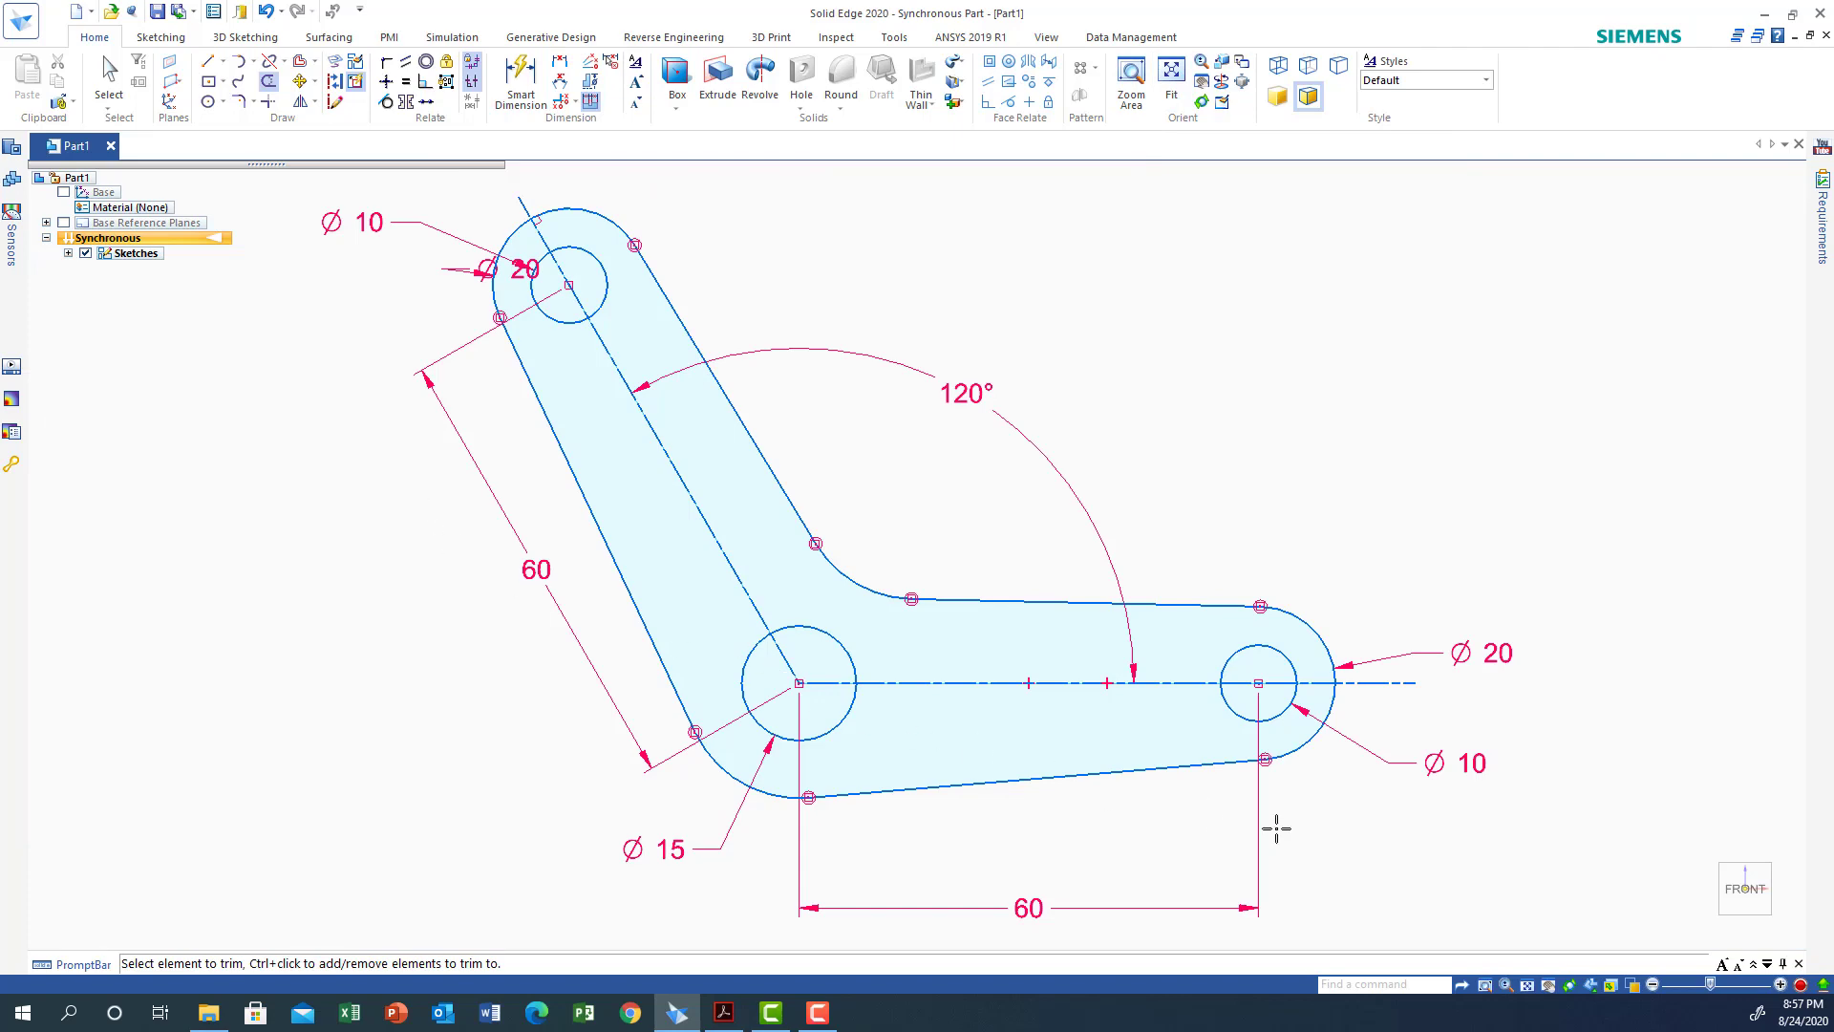
Step: Switch to isometric view, start Extrude, and check the 5 mm thickness in the reference PDF
{"action": "left_click", "coordinate": [1712, 926]}
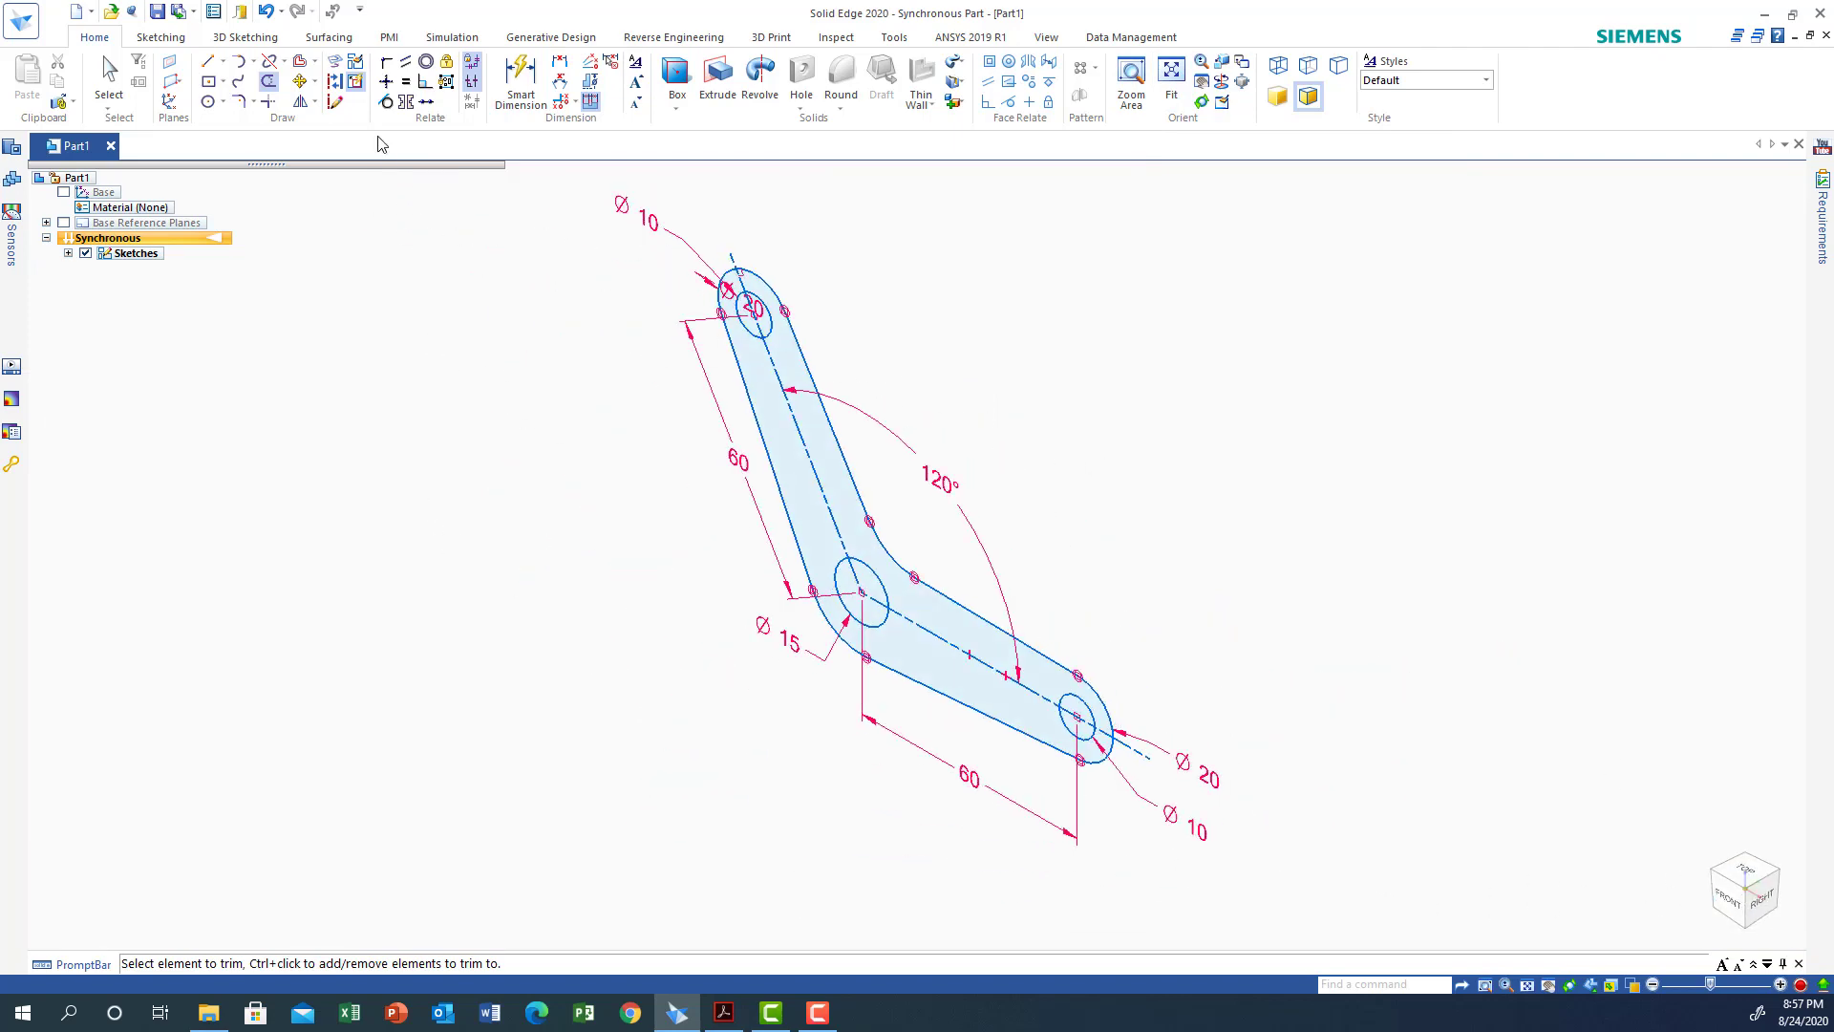
{"action": "left_click", "coordinate": [716, 82]}
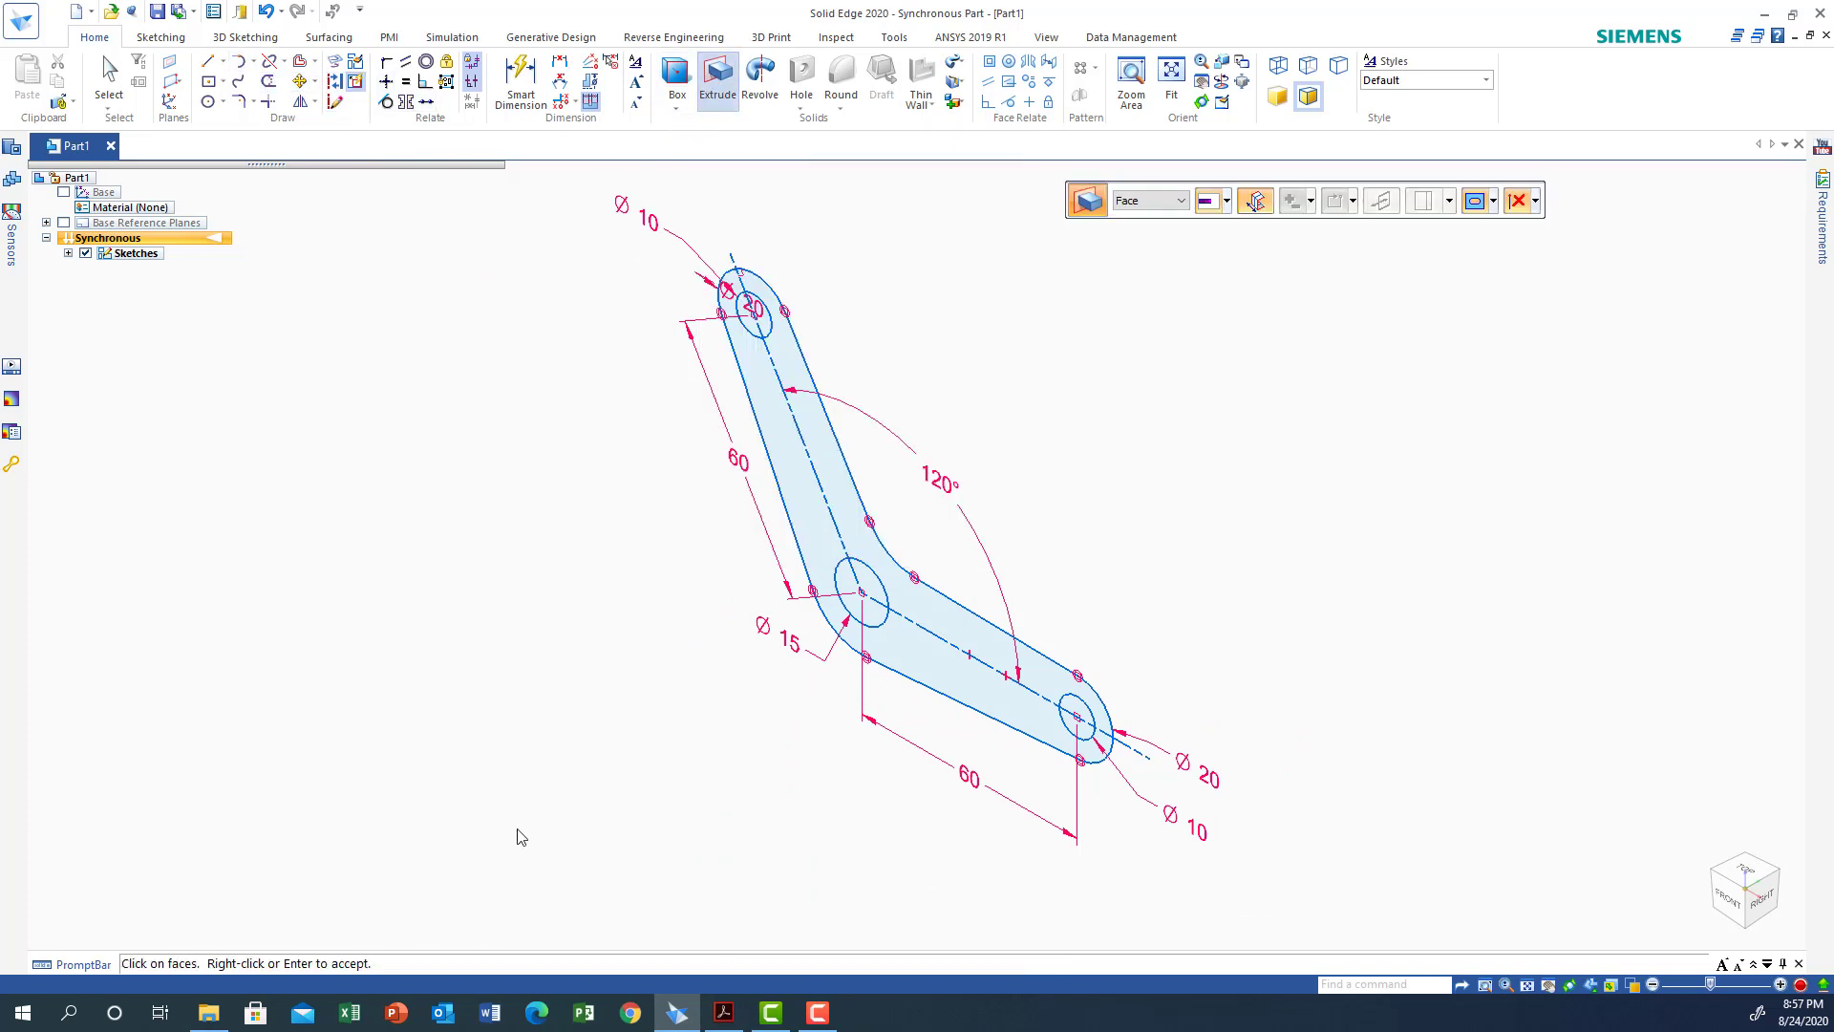
{"action": "left_click", "coordinate": [735, 1014]}
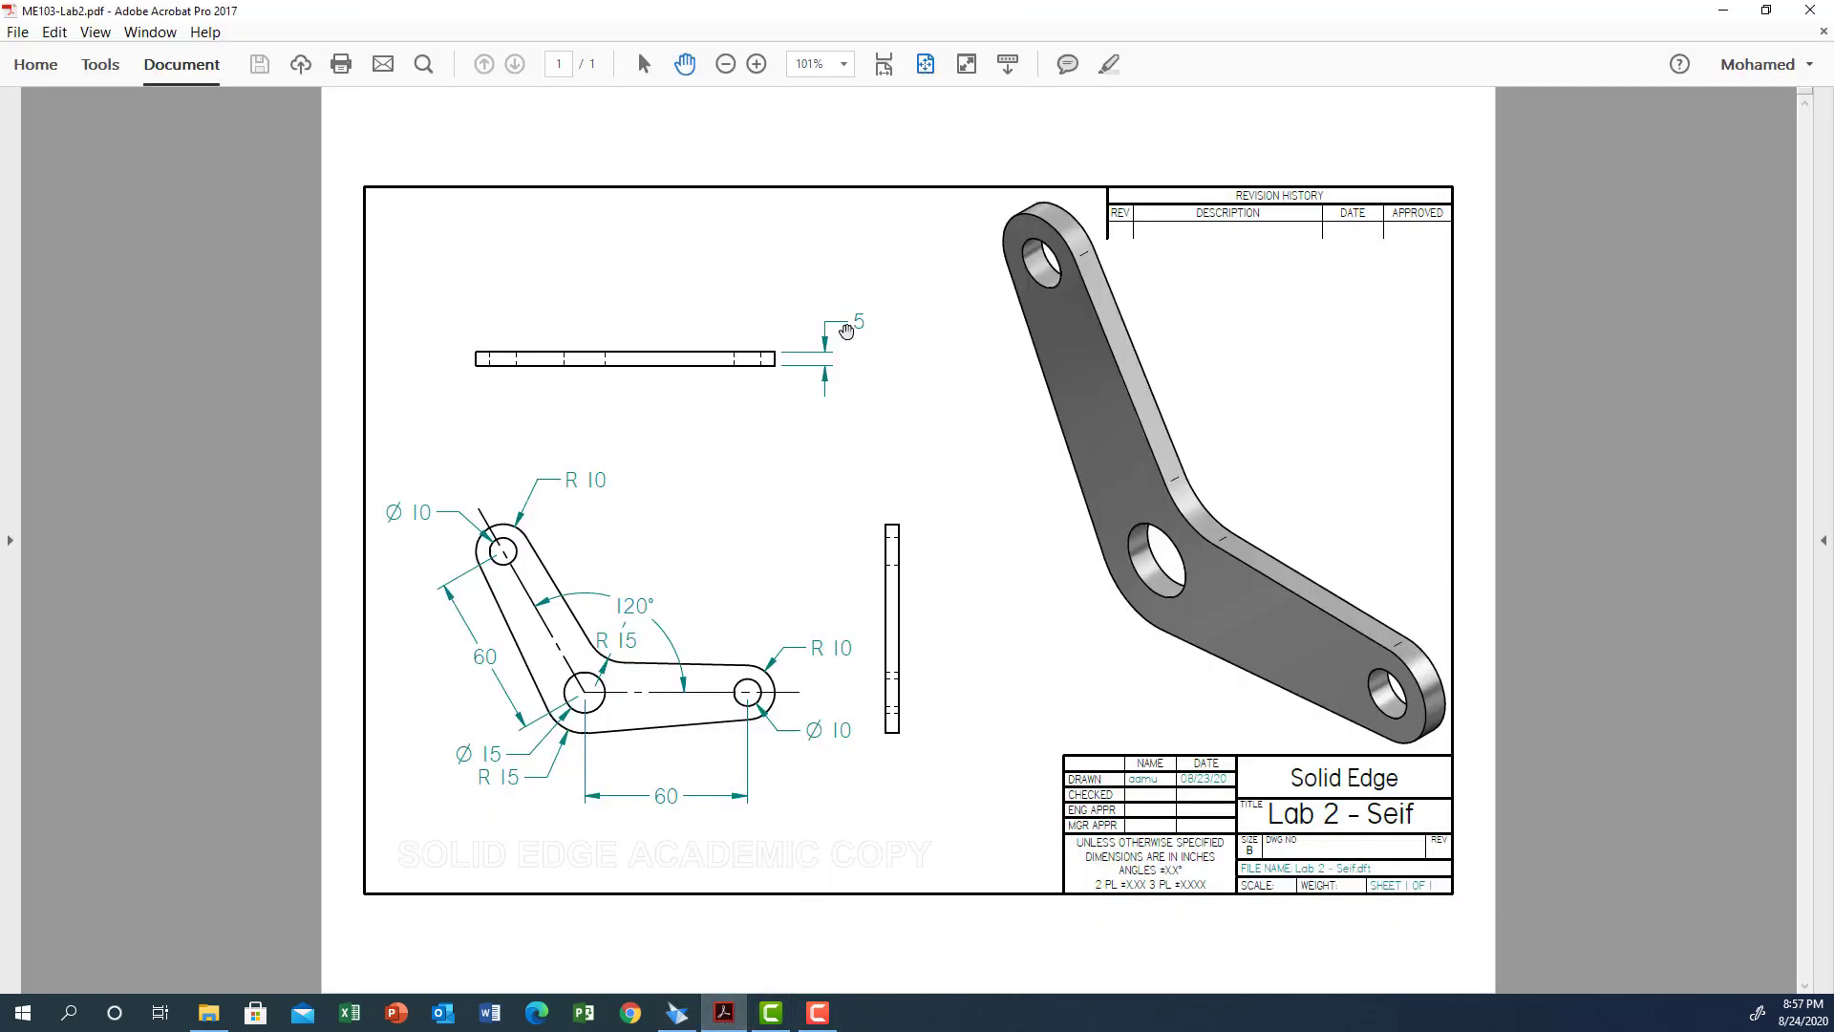
{"action": "left_click", "coordinate": [677, 1013]}
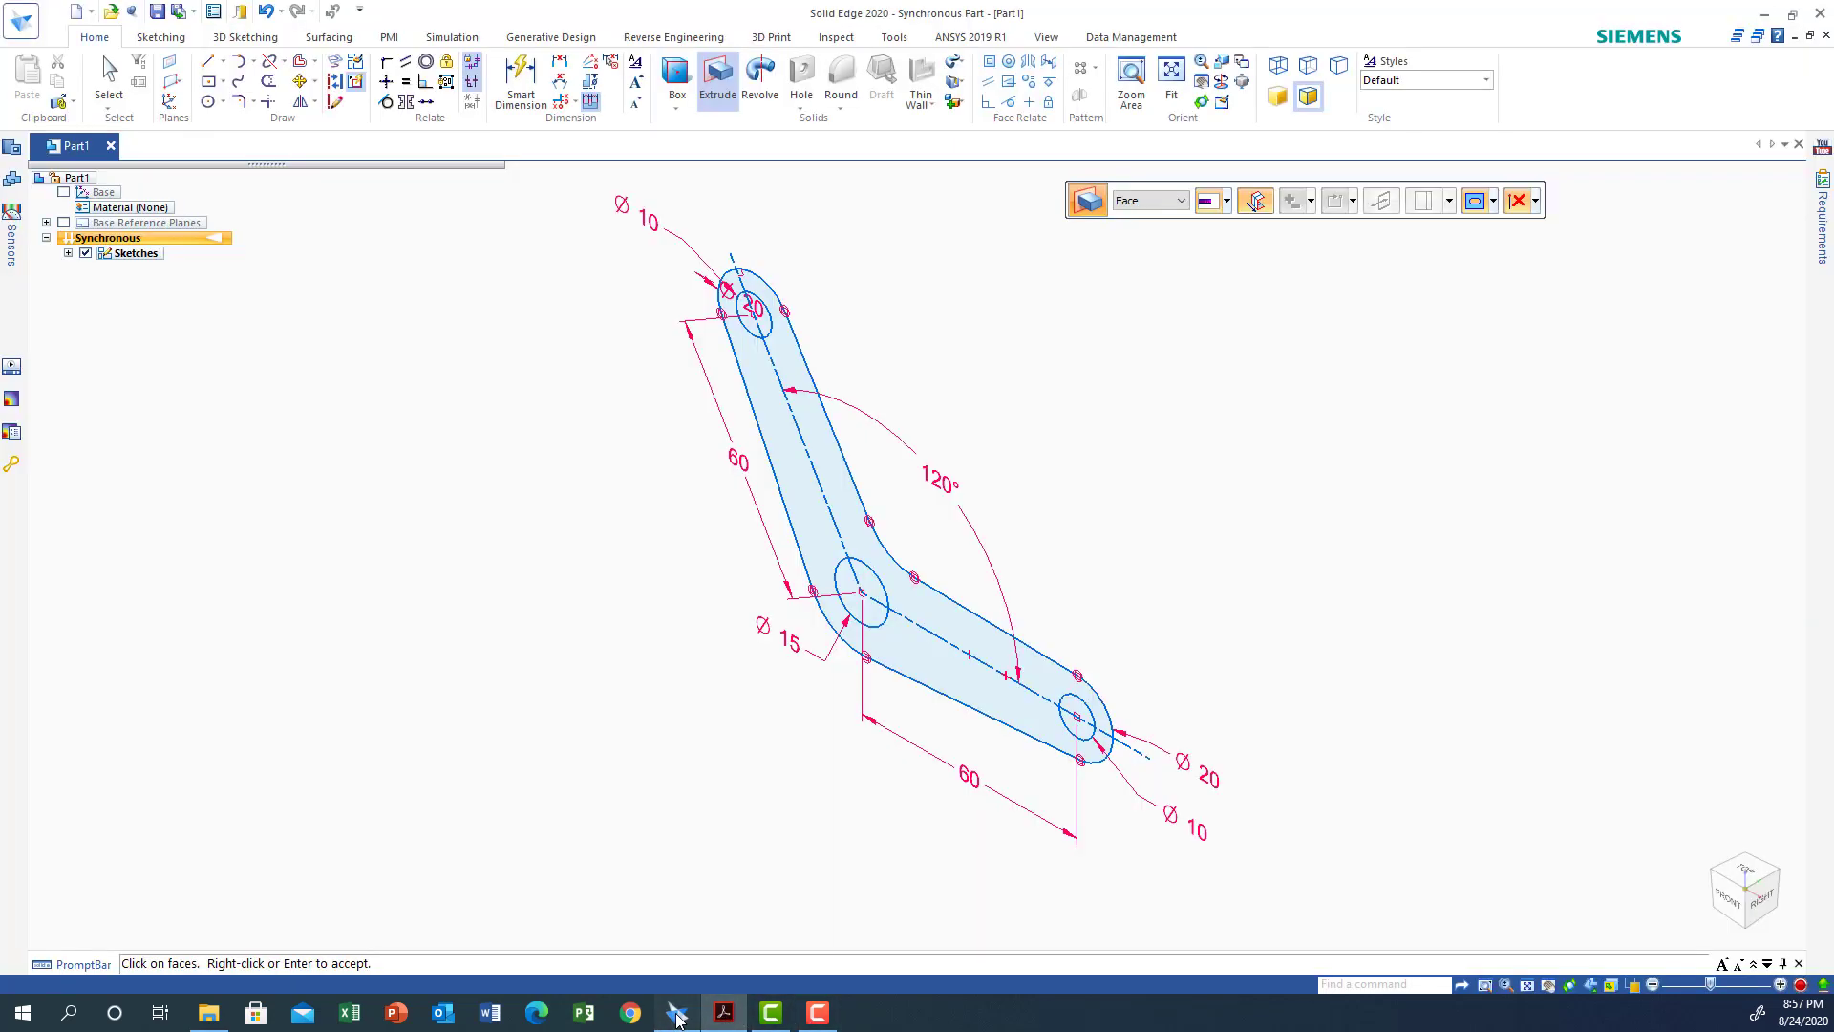
Step: Extrude the link plate region symmetrically 5 mm, creating Protrusion 1
{"action": "left_click", "coordinate": [1259, 207]}
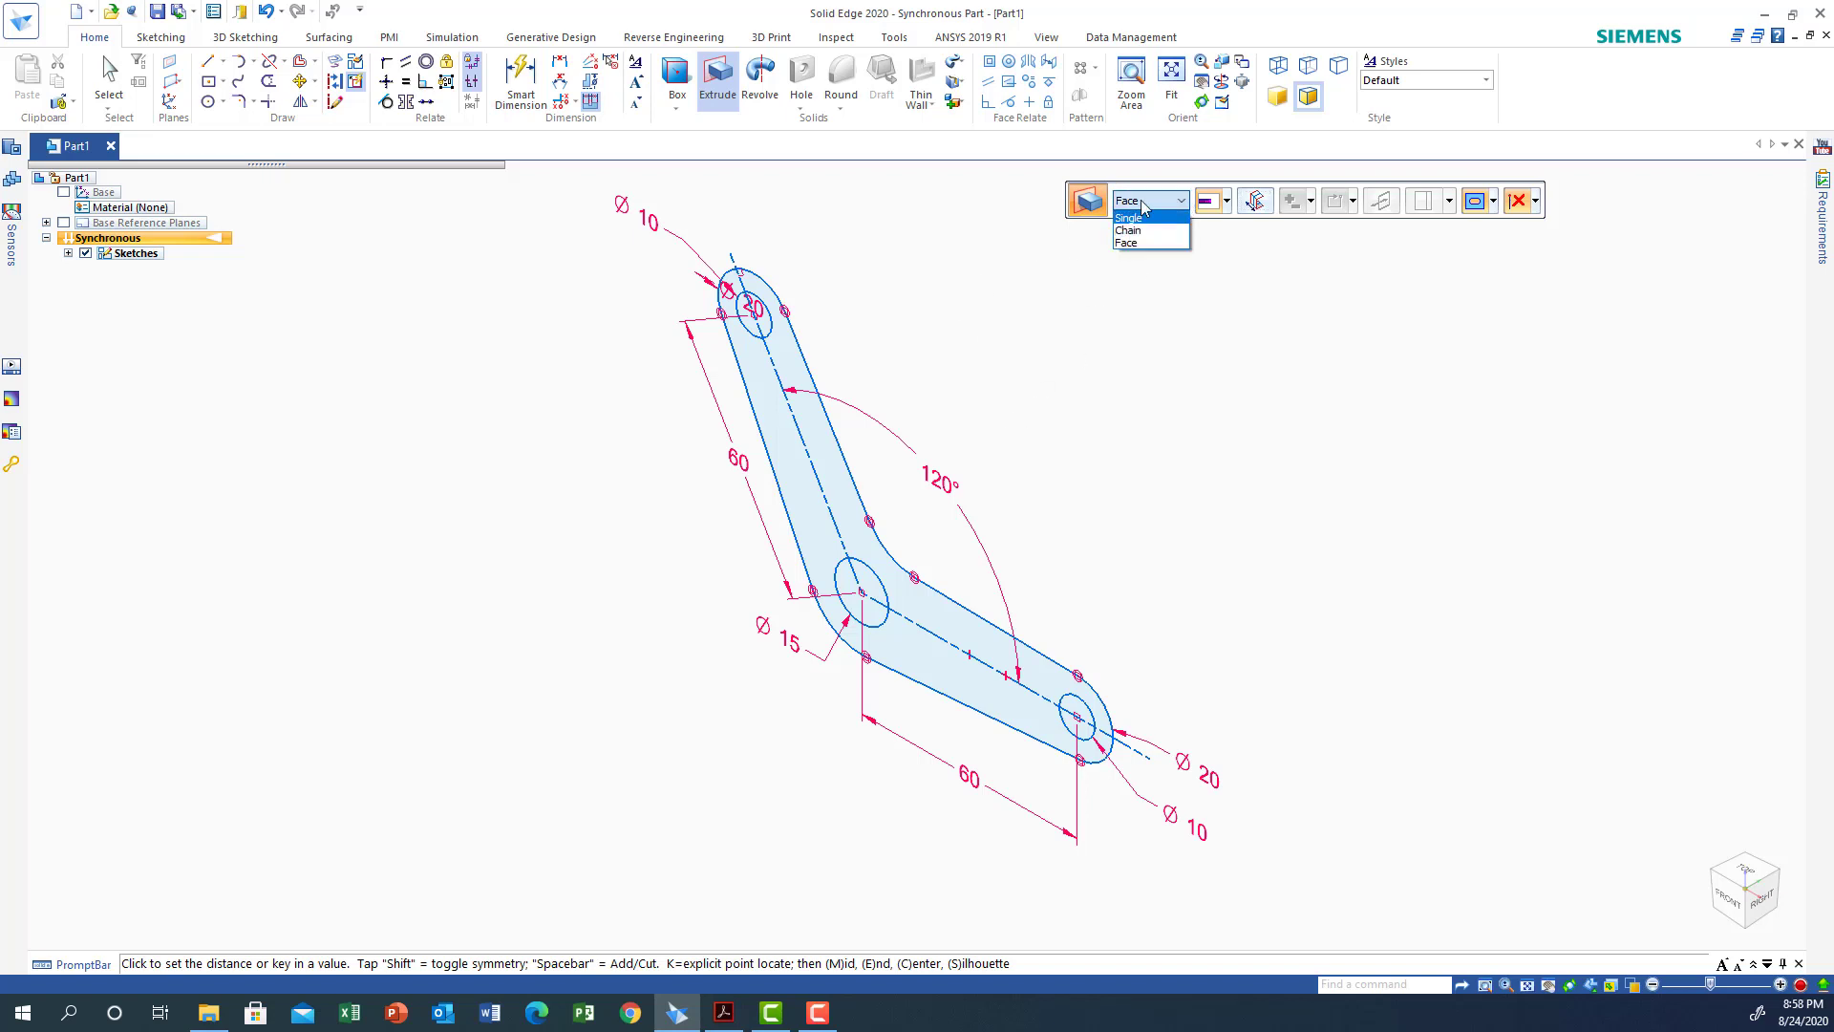
{"action": "left_click", "coordinate": [1137, 243]}
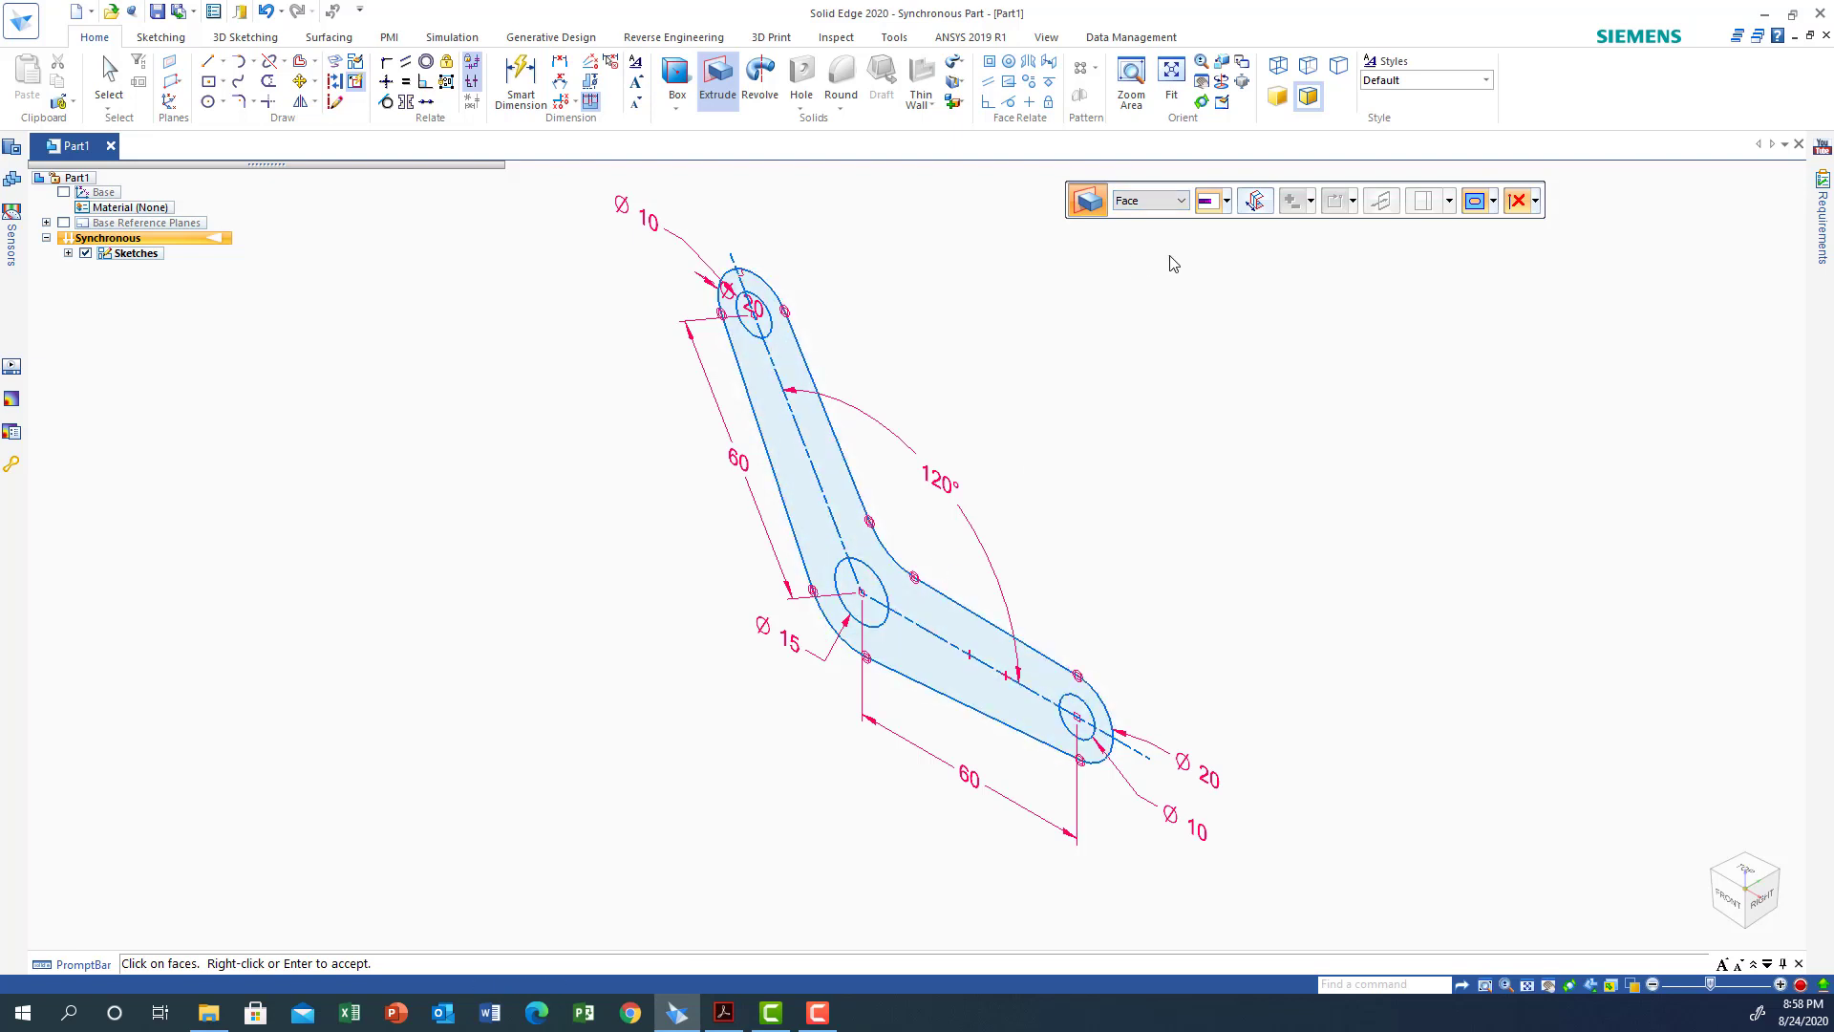
{"action": "left_click", "coordinate": [924, 665]}
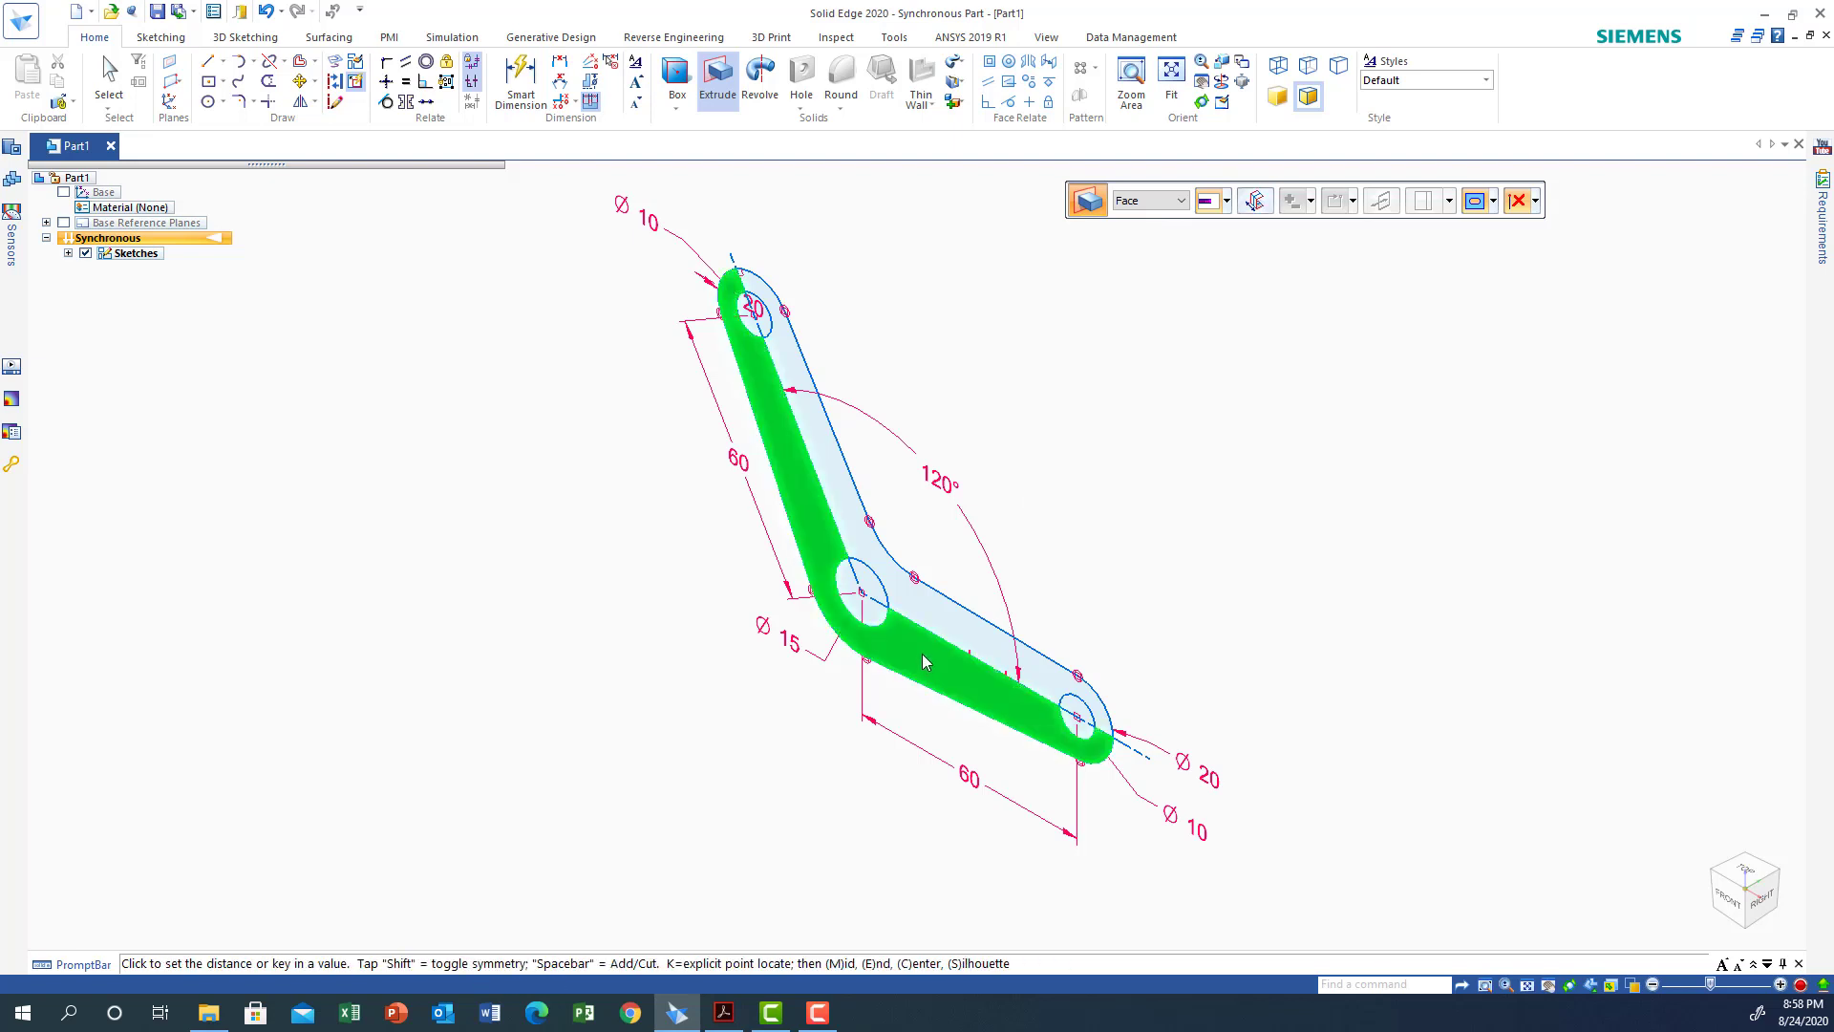
{"action": "key", "text": "shift"}
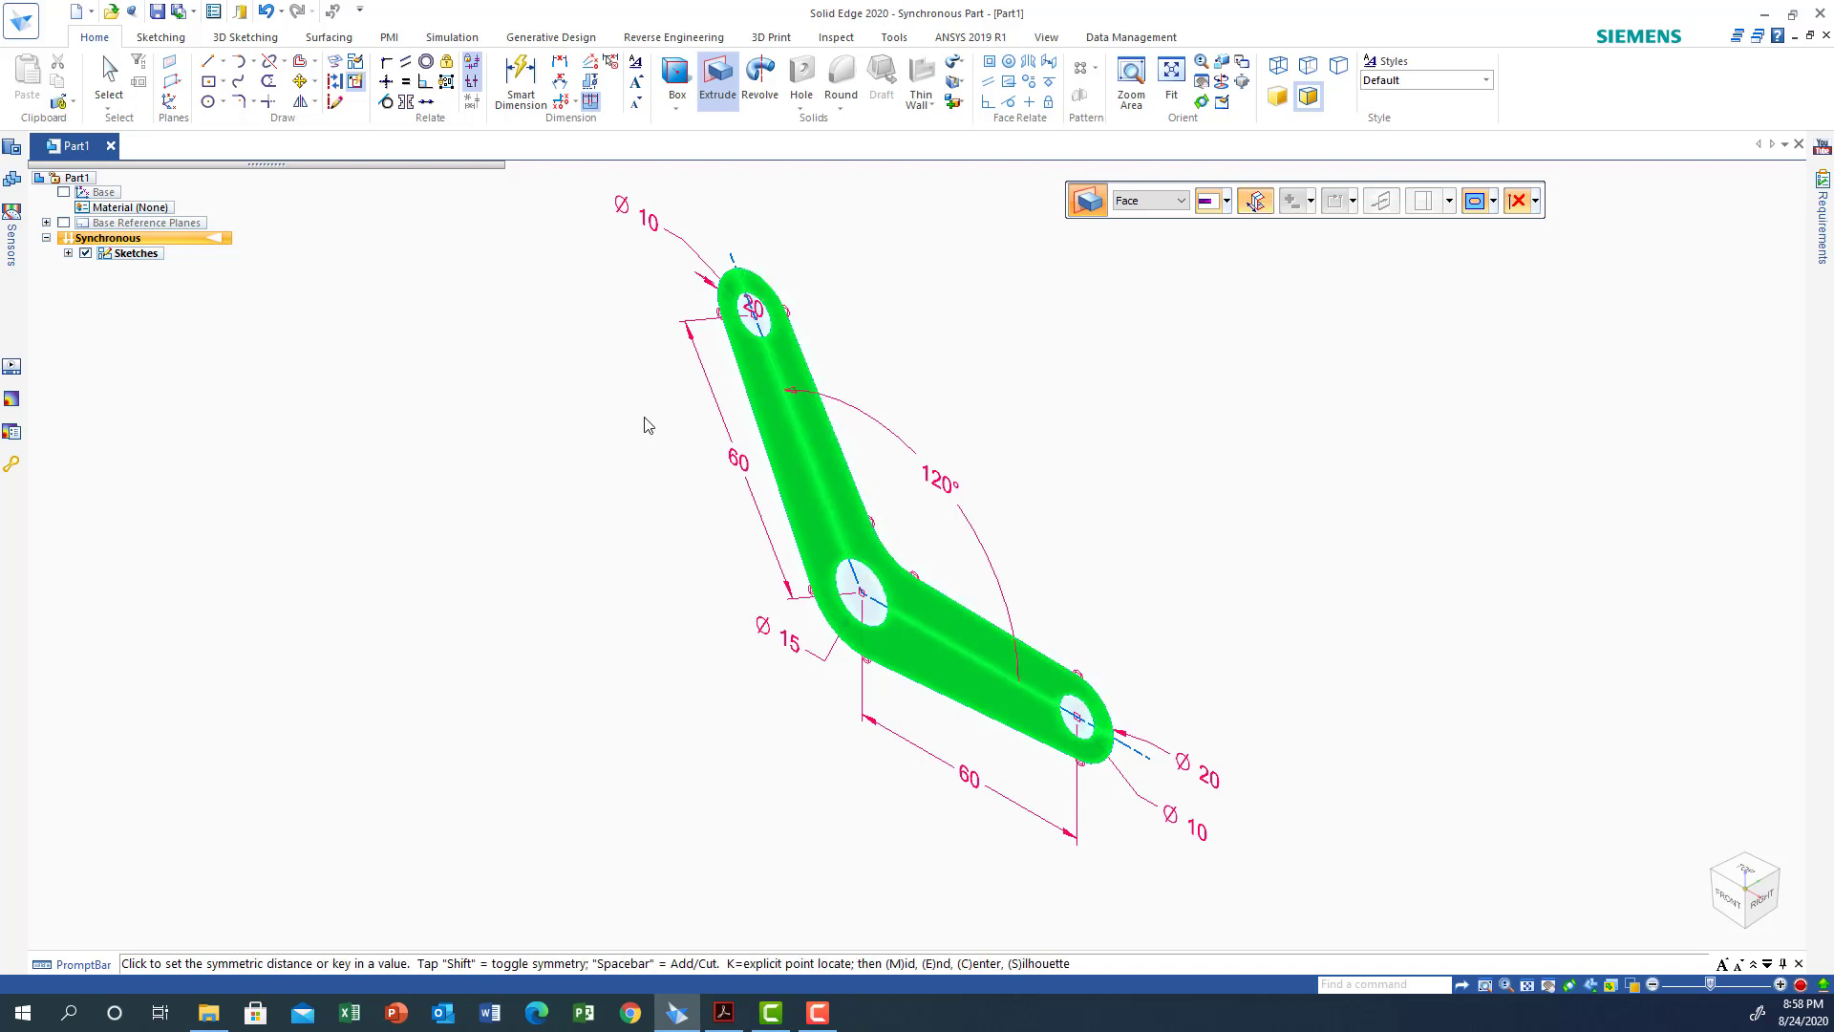
{"action": "key", "text": "shift"}
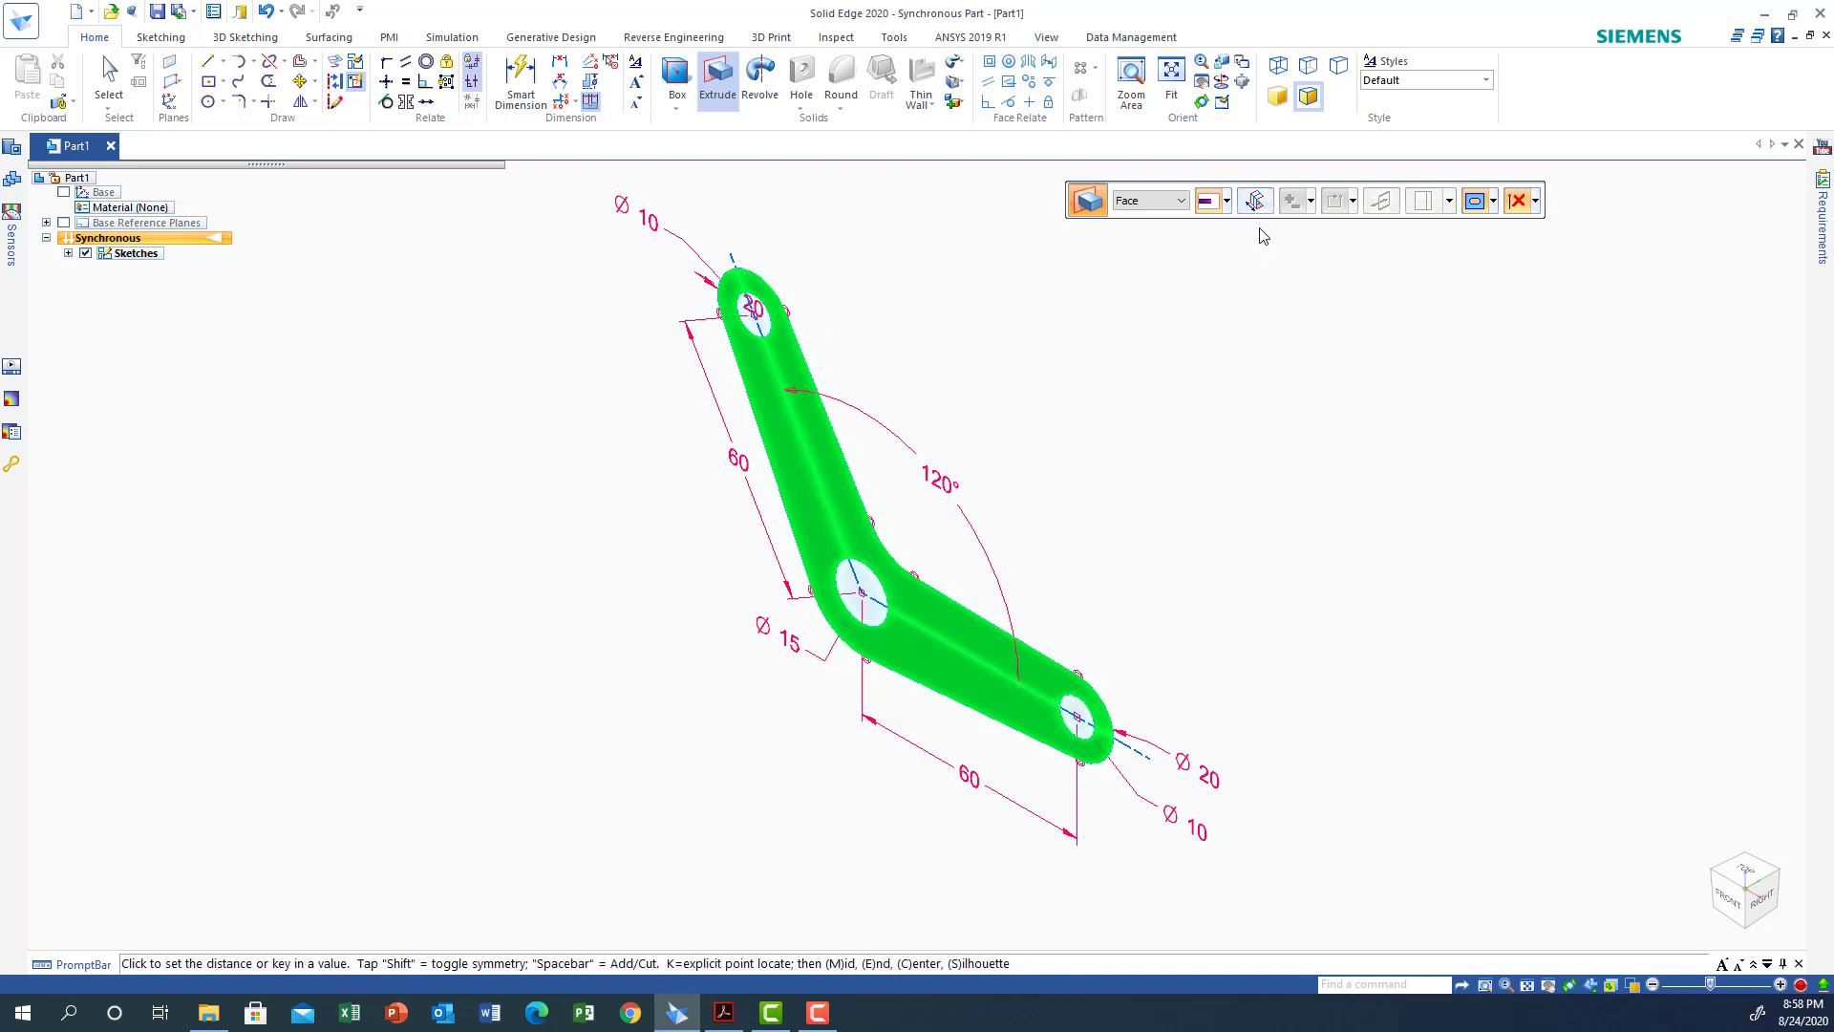
{"action": "left_click", "coordinate": [1257, 201]}
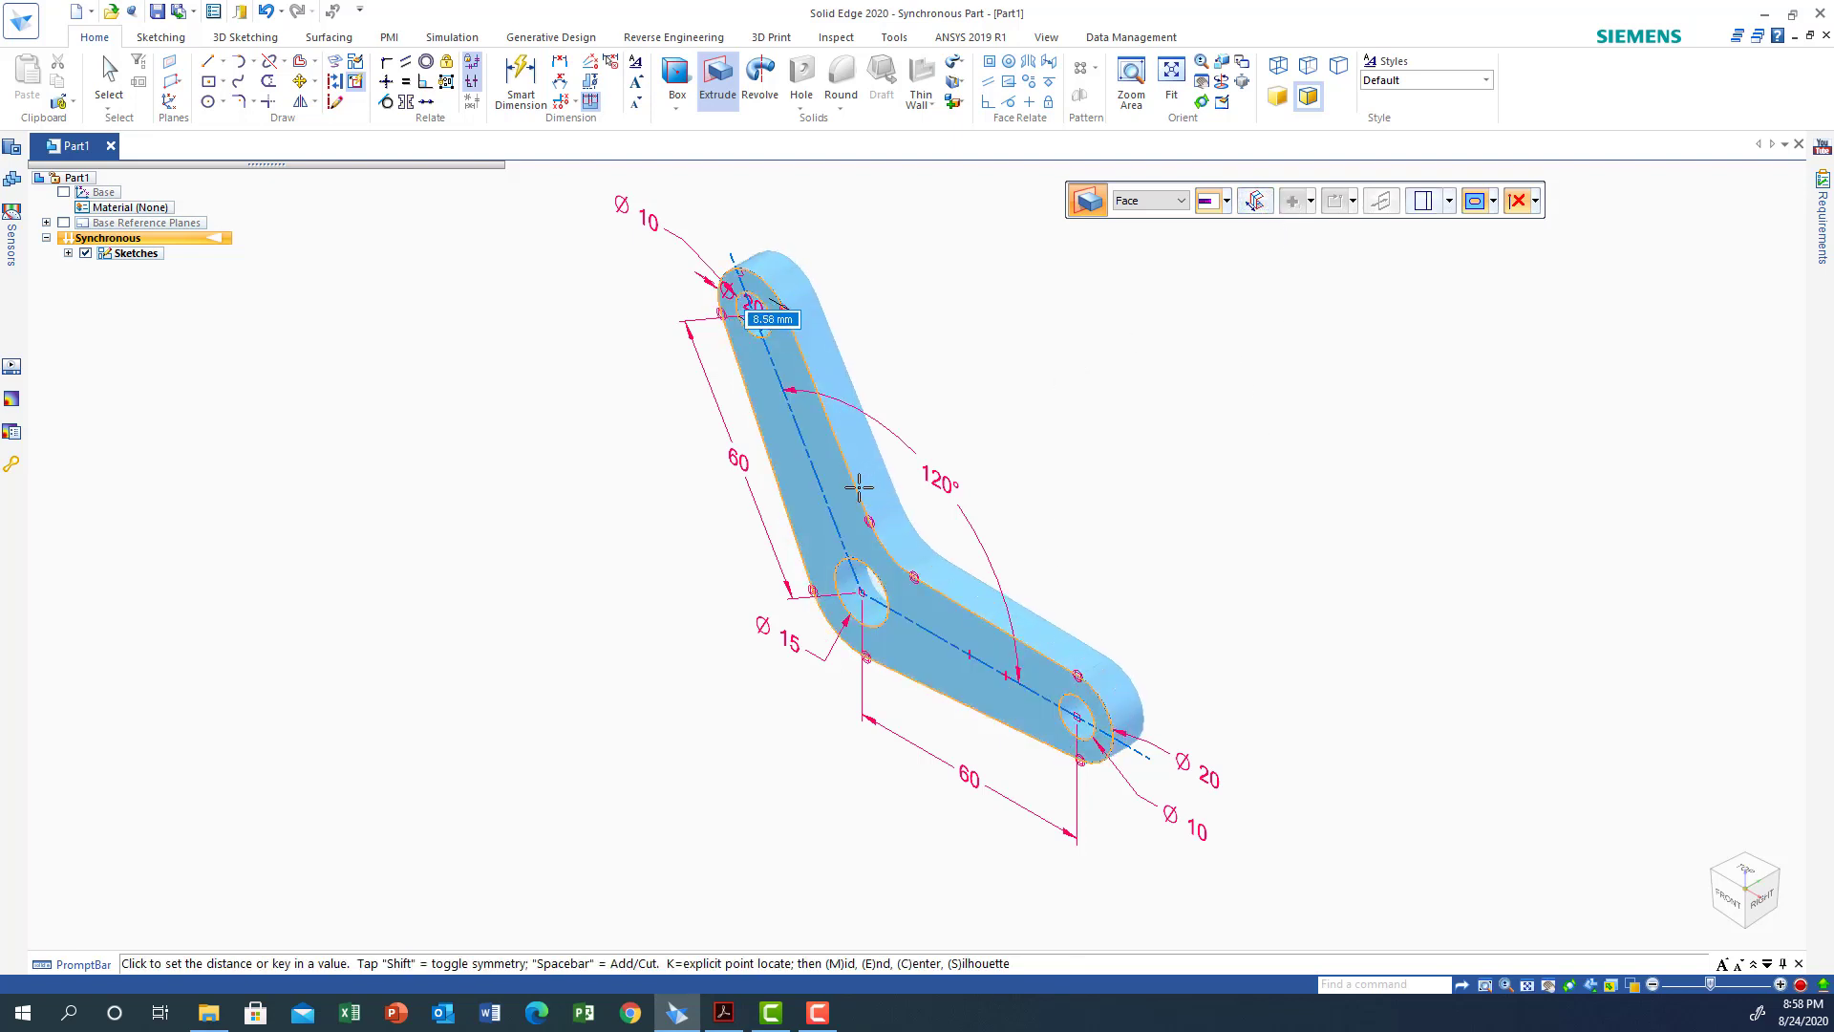
{"action": "left_click", "coordinate": [1254, 201]}
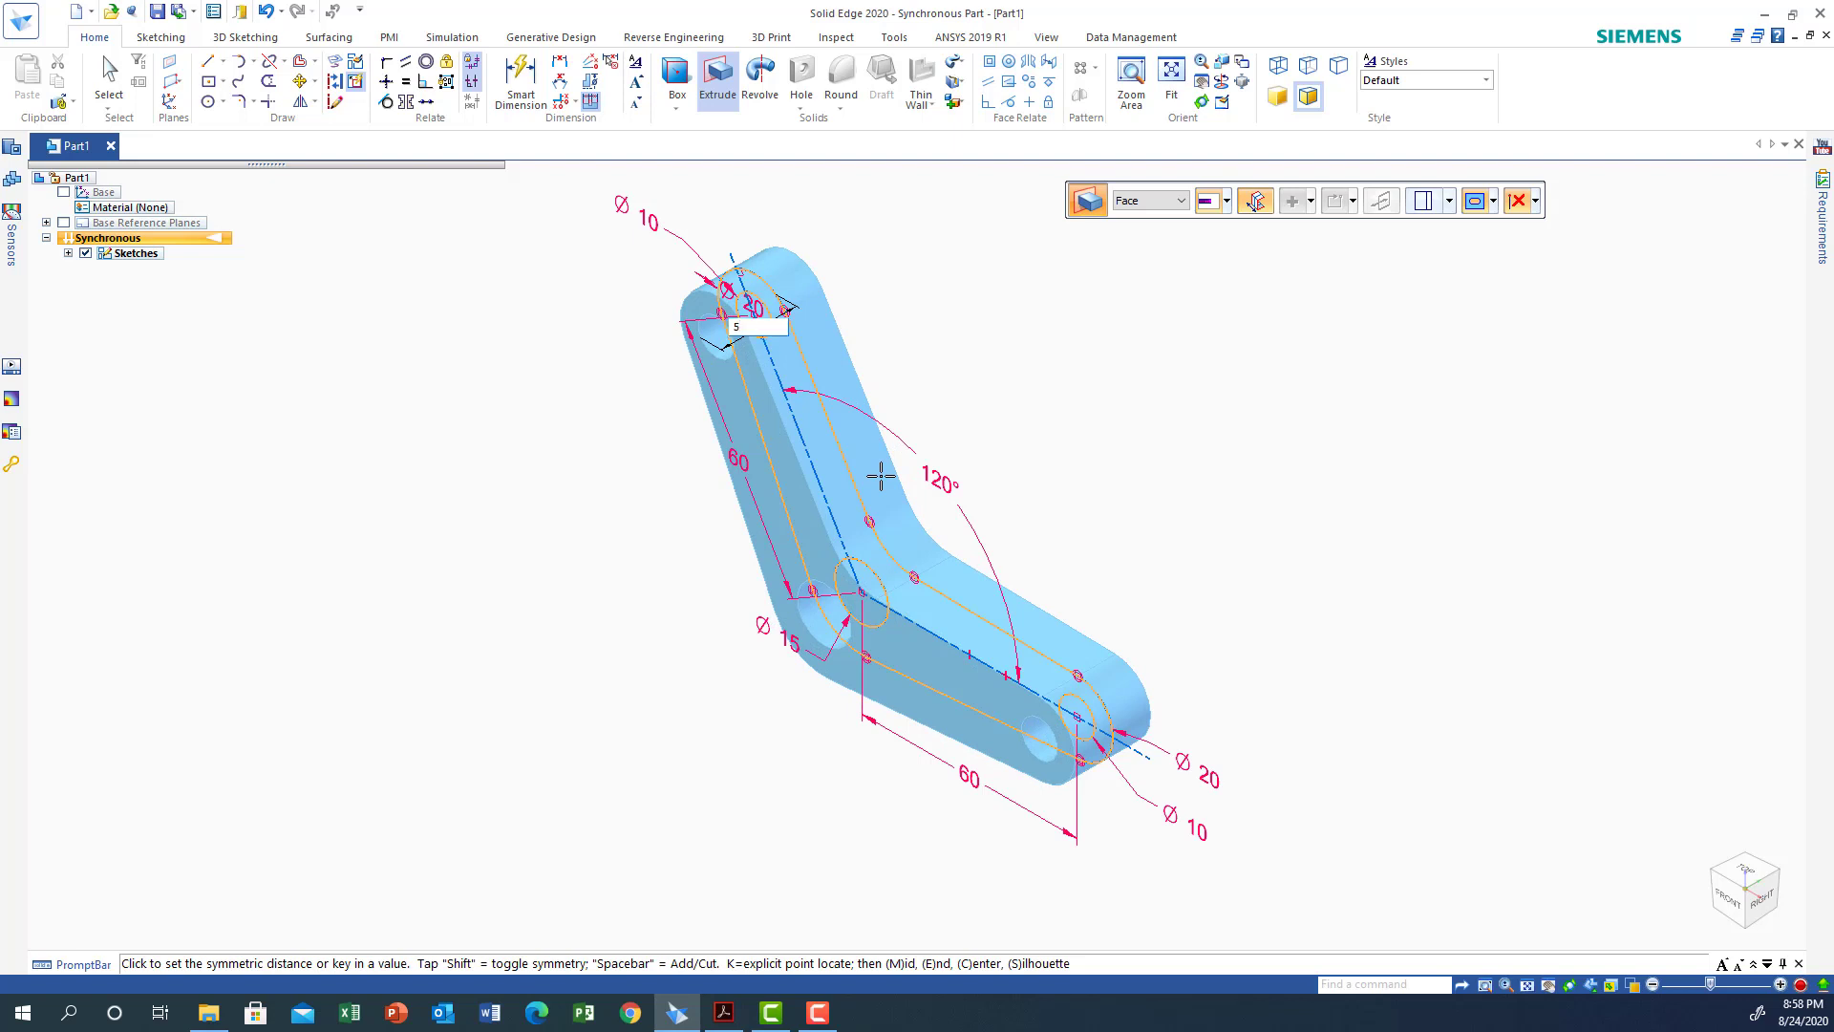
{"action": "key", "text": "Return"}
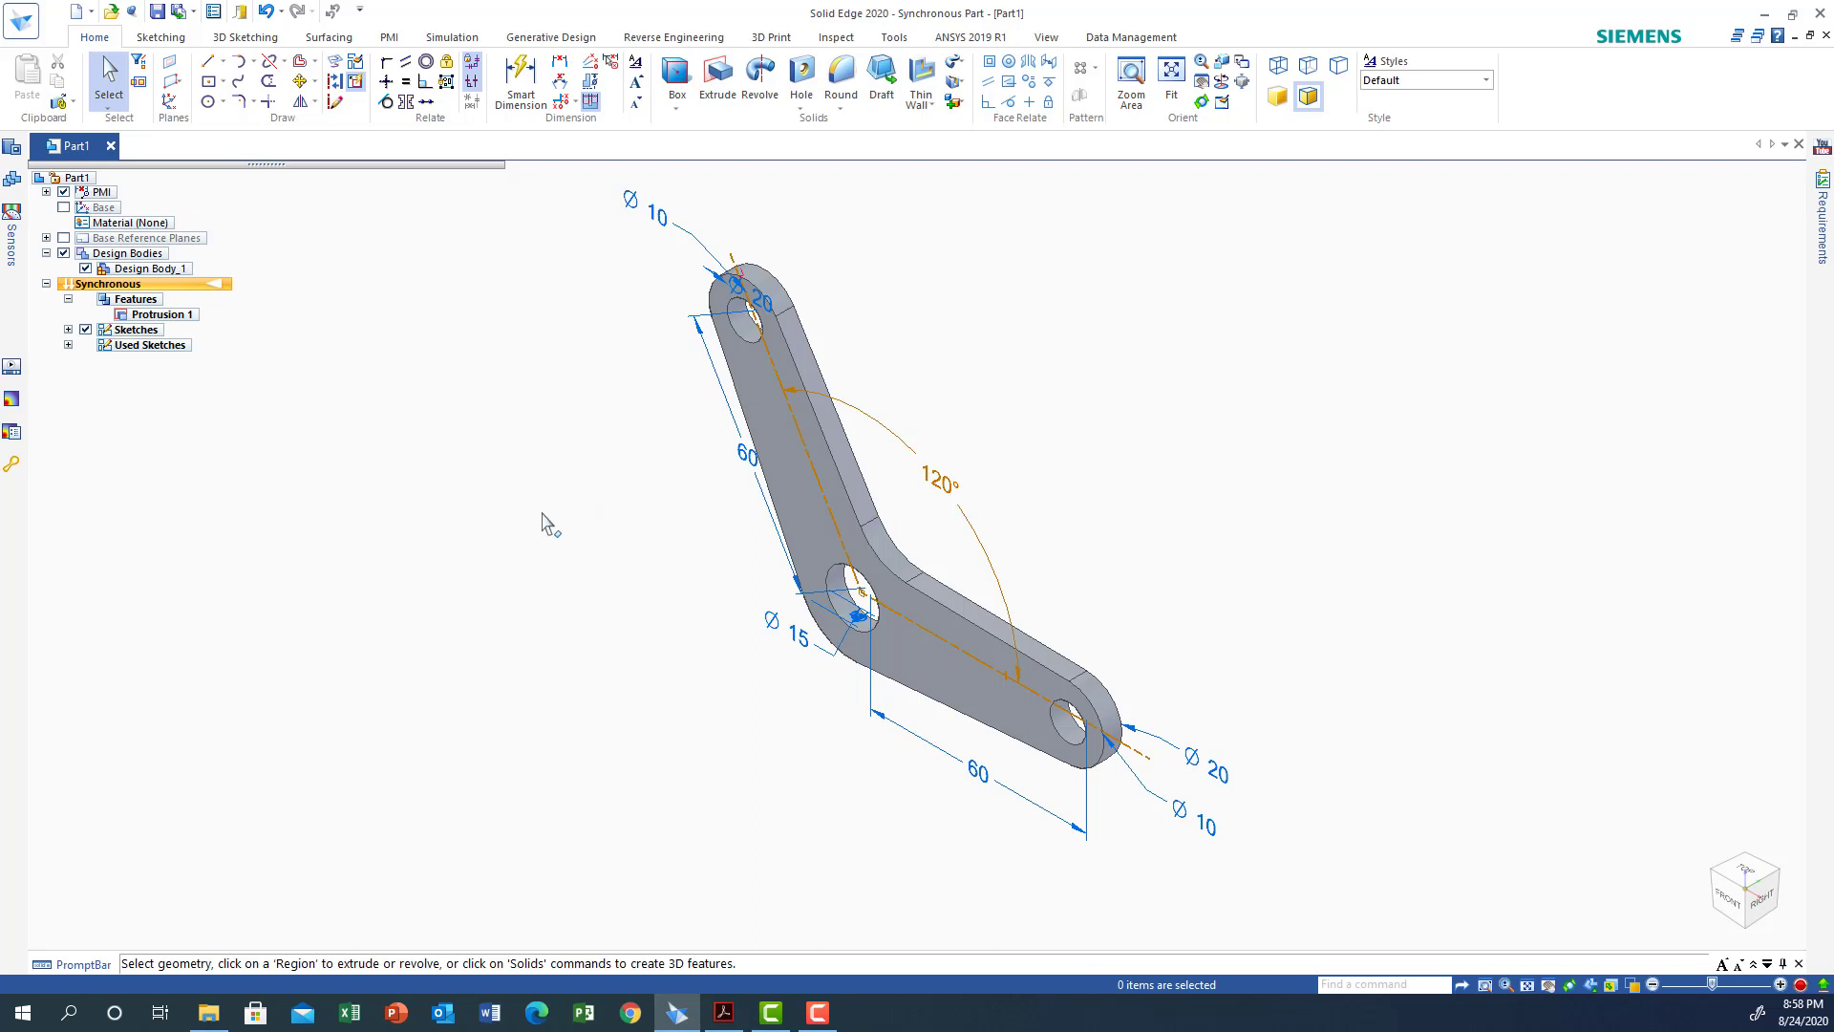
Step: Orbit the solid link plate toward a more face-on view
{"action": "mouse_move", "coordinate": [1727, 911]}
{"action": "middle_click_drag", "start_coordinate": [1051, 535], "coordinate": [1158, 721]}
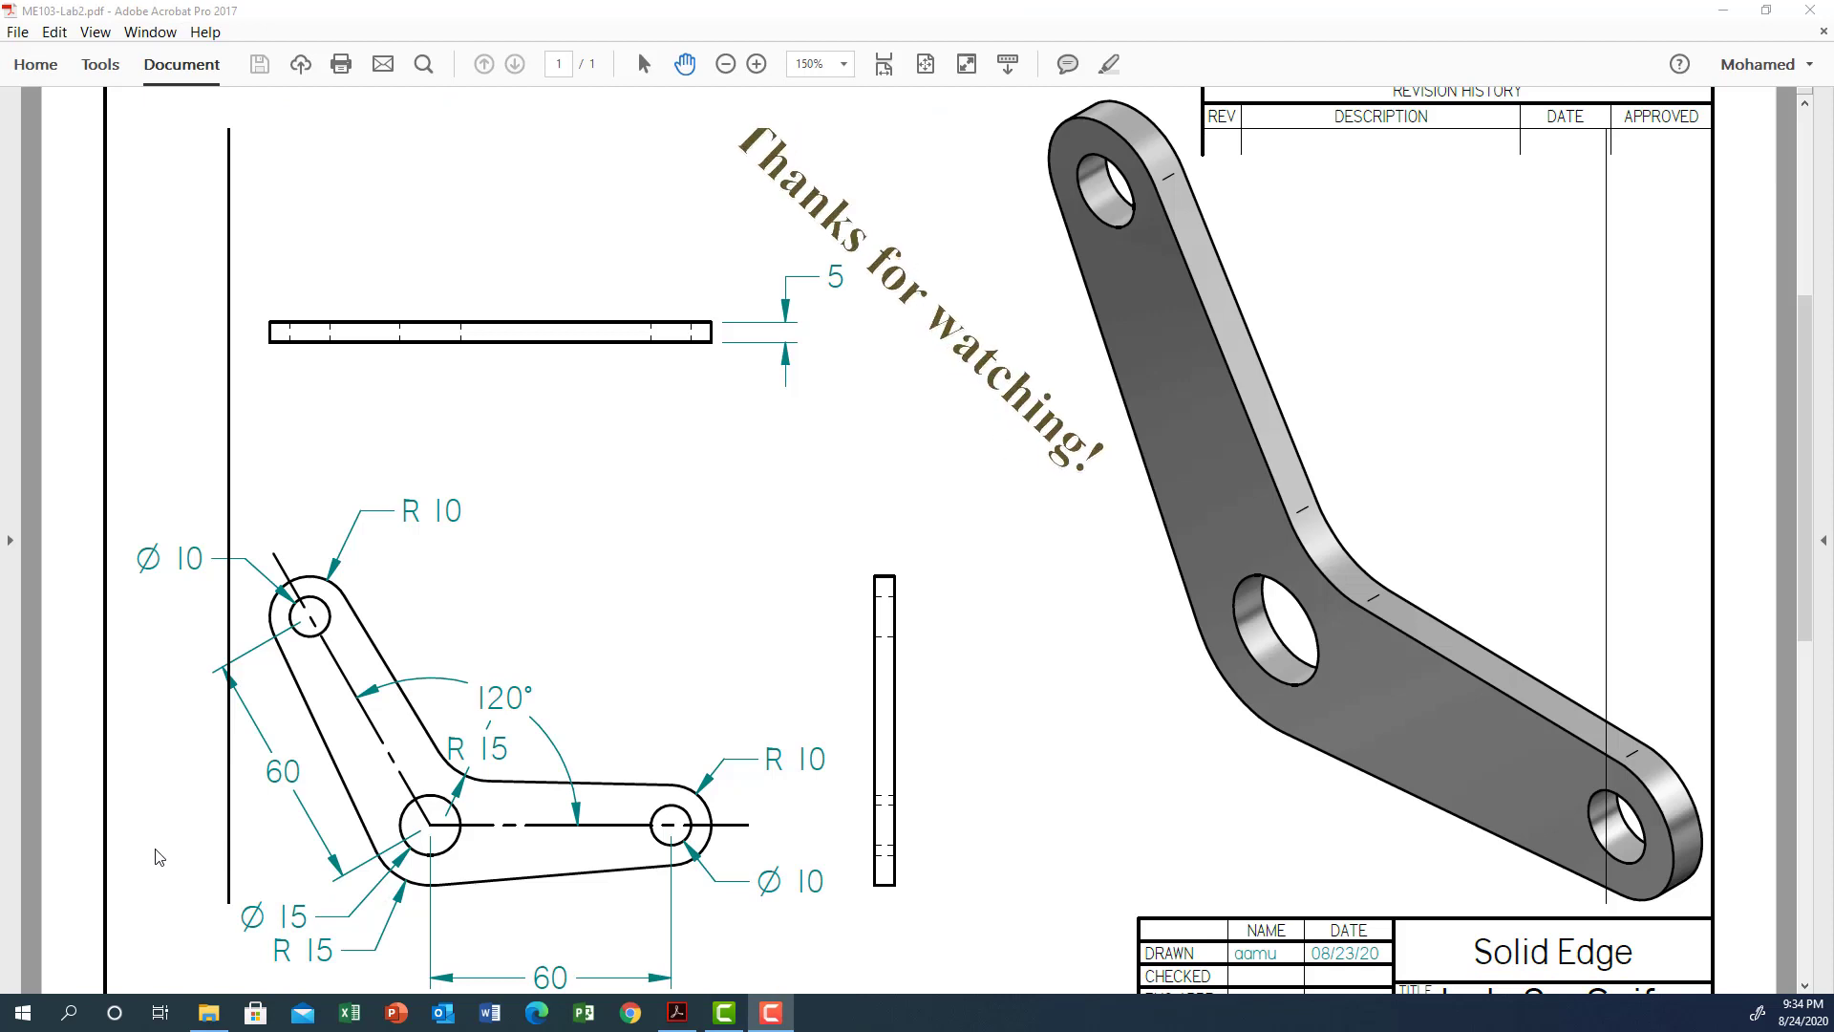